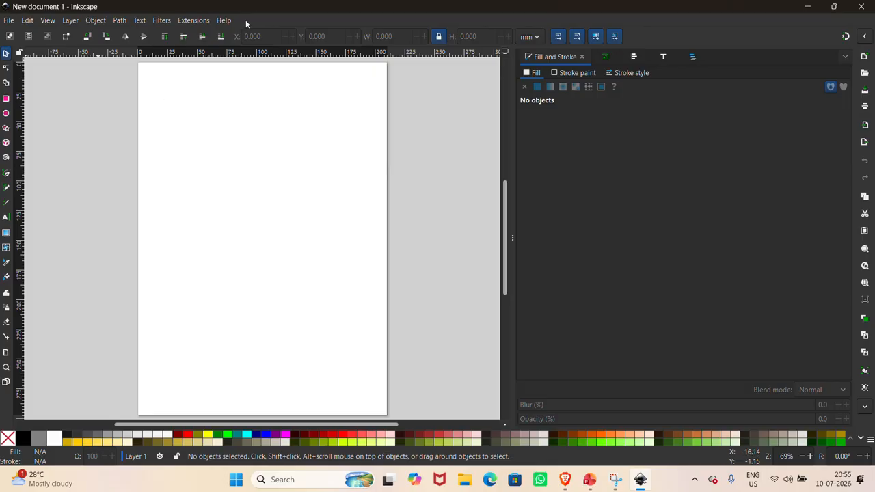
click(8, 21)
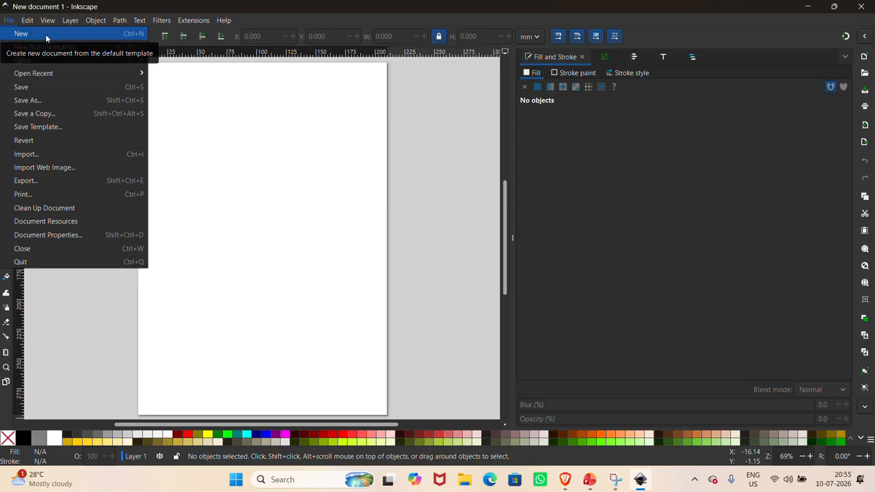
mouse_move(56, 74)
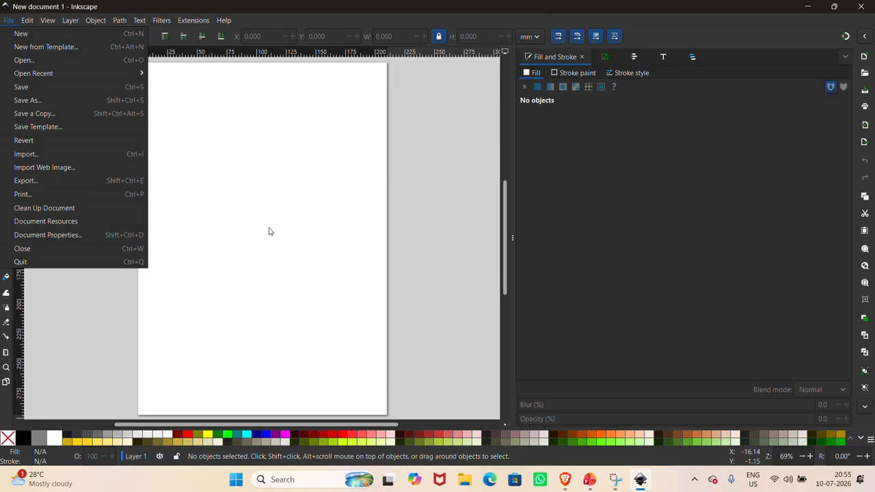
click(108, 308)
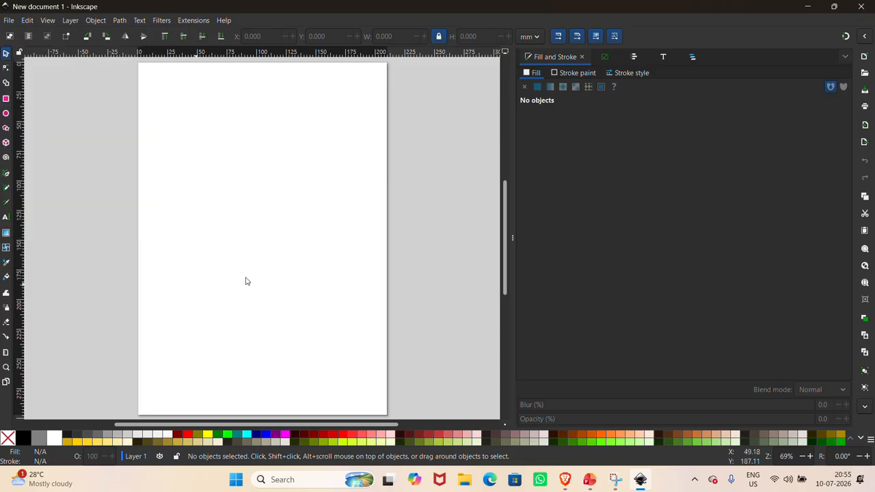
Step: Narrow the docked Fill and Stroke dialog to give the canvas more width
drag(512, 215, 649, 203)
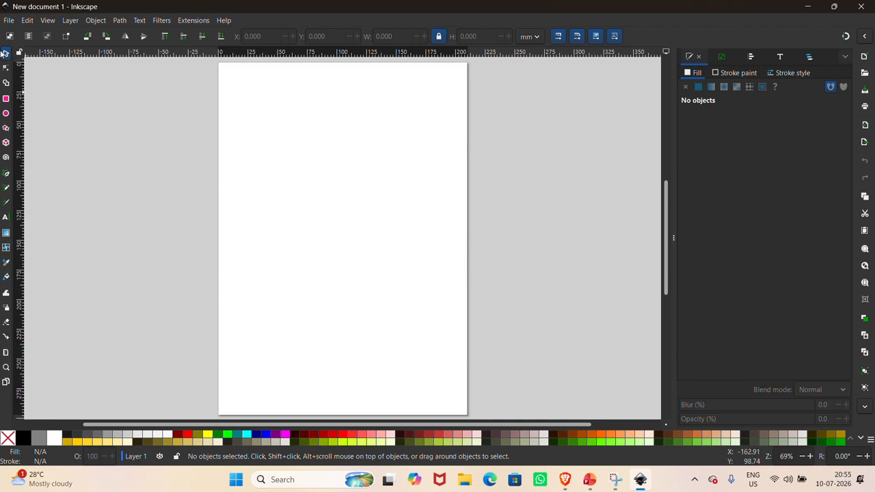
Step: Draw a circle in the middle of the page and a flat ellipse with radii about 40.5 × 14.8 mm above it
click(7, 114)
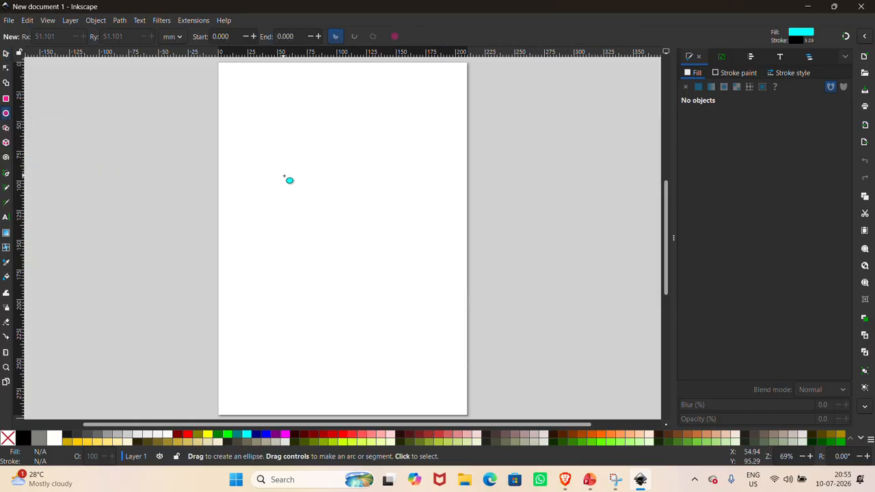
drag(289, 175, 377, 258)
drag(375, 108, 454, 139)
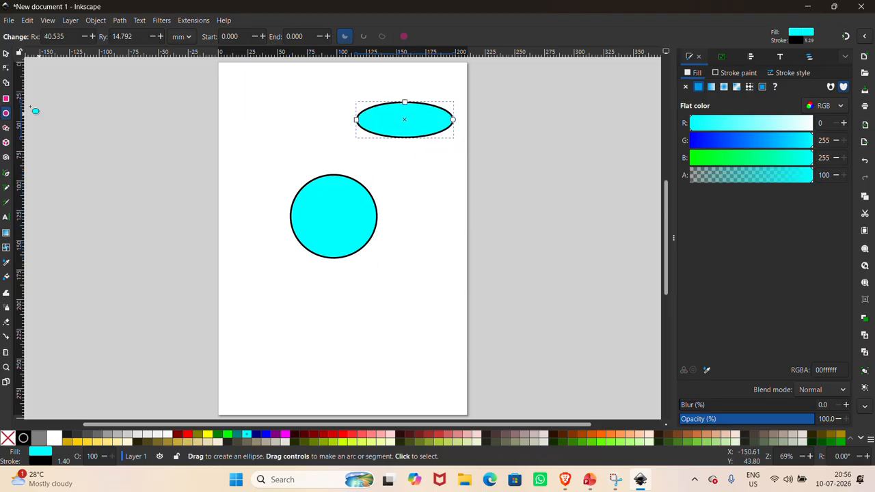
Step: Select both ellipses together, move them about 20 mm right and 23 mm down, and delete them
click(5, 54)
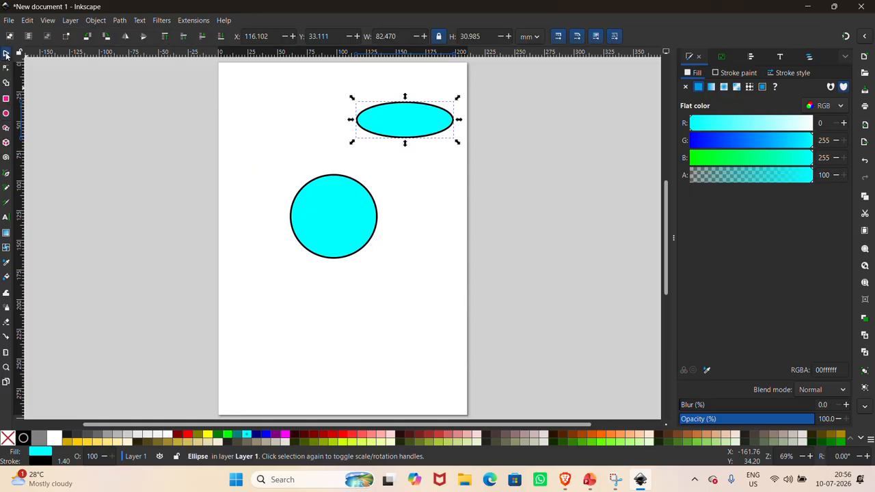
drag(261, 81, 467, 290)
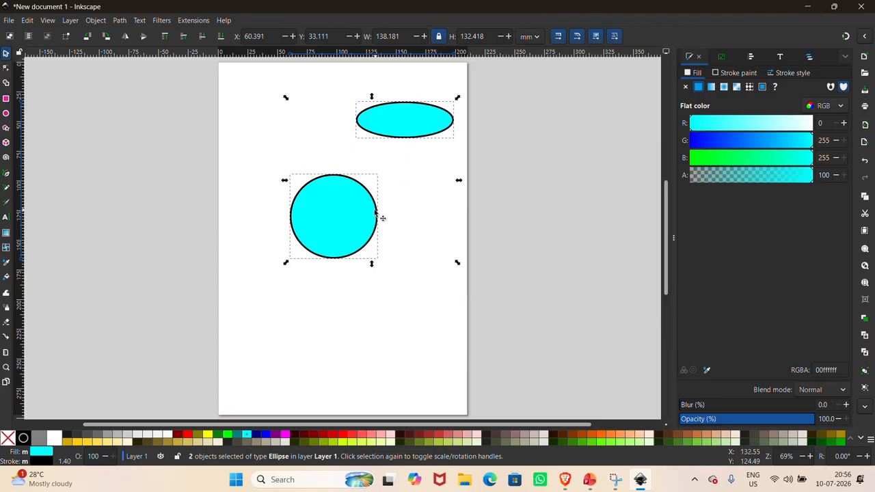
drag(382, 216, 400, 238)
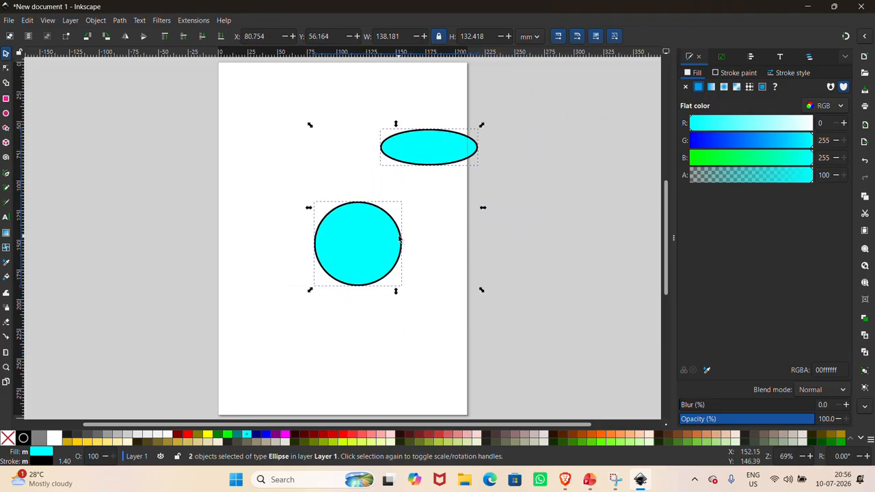
key(Delete)
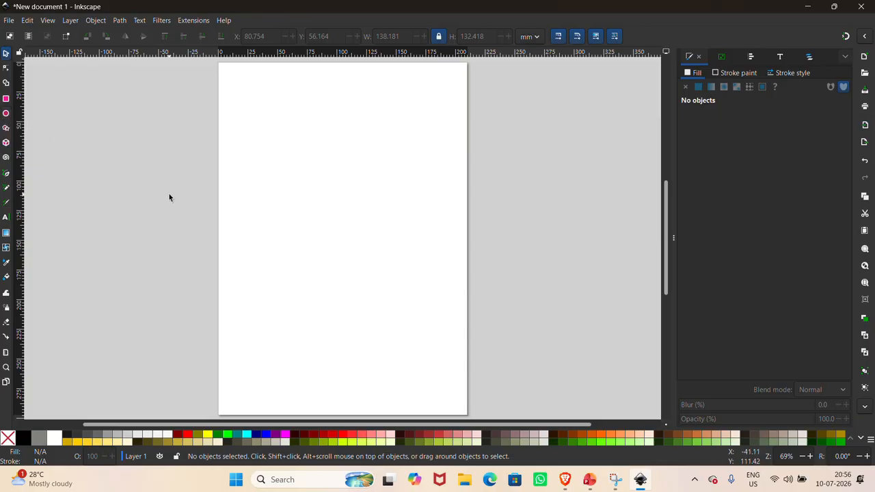
key(e)
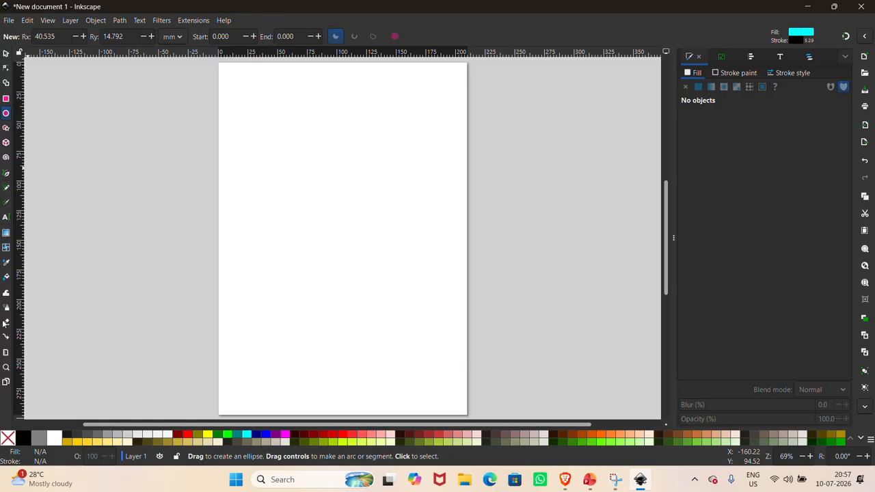
click(5, 217)
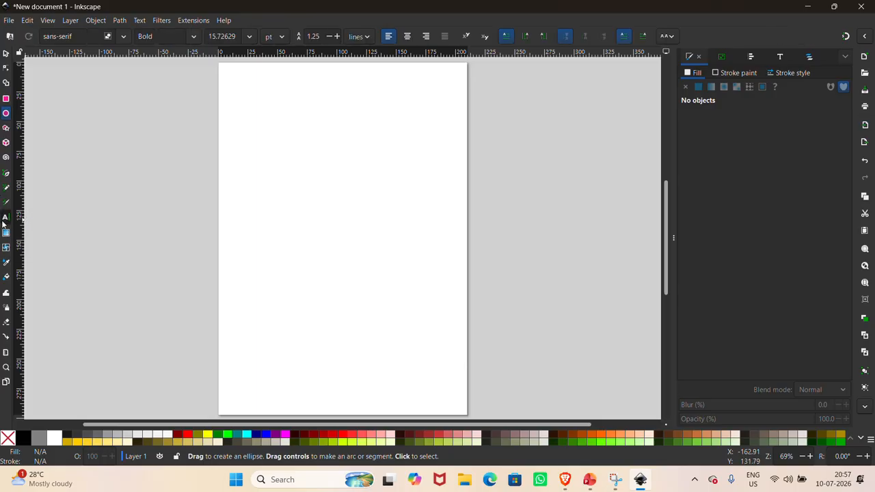
click(241, 180)
key(Escape)
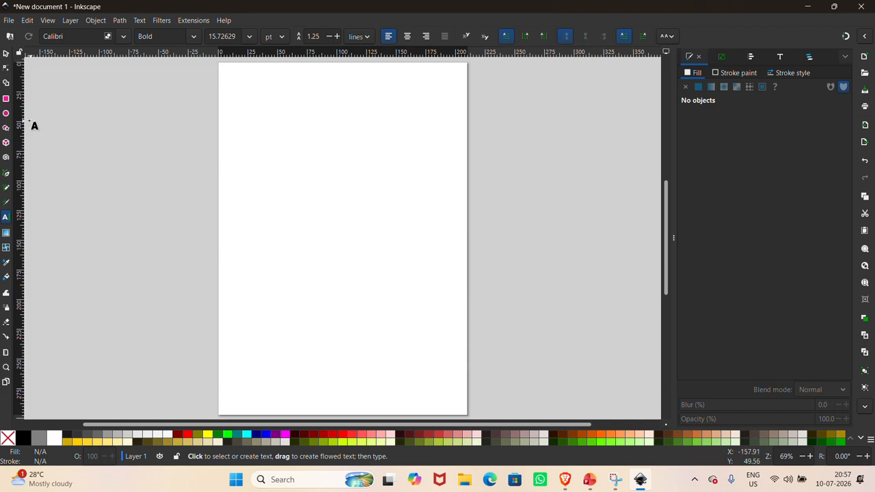
Step: Draw a rectangle about 116 × 60 mm in the upper part of the page, with magenta (ff00ff) fill and no stroke
click(5, 100)
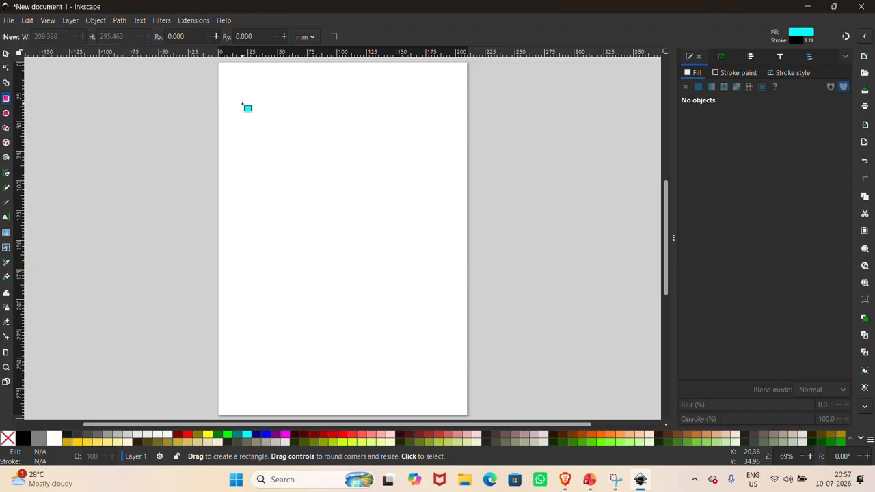
drag(242, 104, 381, 176)
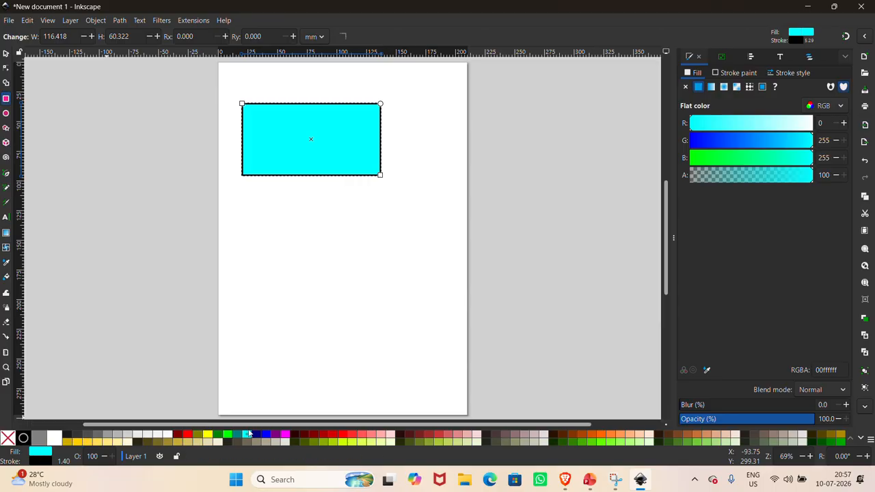
click(286, 435)
mouse_move(287, 435)
mouse_down()
mouse_move(269, 367)
mouse_move(320, 104)
mouse_move(298, 192)
mouse_move(350, 103)
mouse_move(287, 151)
mouse_move(305, 119)
mouse_move(320, 121)
mouse_move(317, 129)
mouse_move(228, 294)
mouse_move(216, 293)
mouse_move(218, 285)
mouse_move(92, 406)
mouse_move(59, 456)
mouse_move(316, 117)
mouse_move(399, 175)
mouse_move(282, 135)
mouse_move(274, 218)
mouse_move(293, 312)
mouse_move(258, 333)
mouse_up()
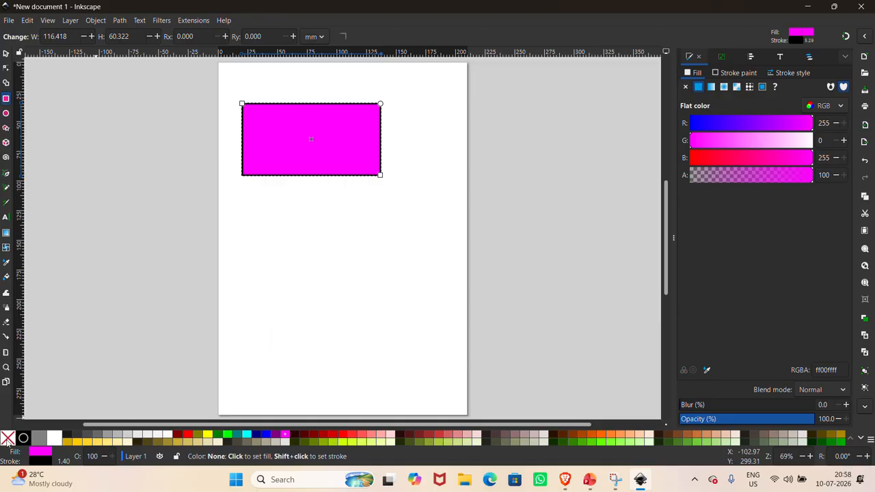
shift+click(8, 438)
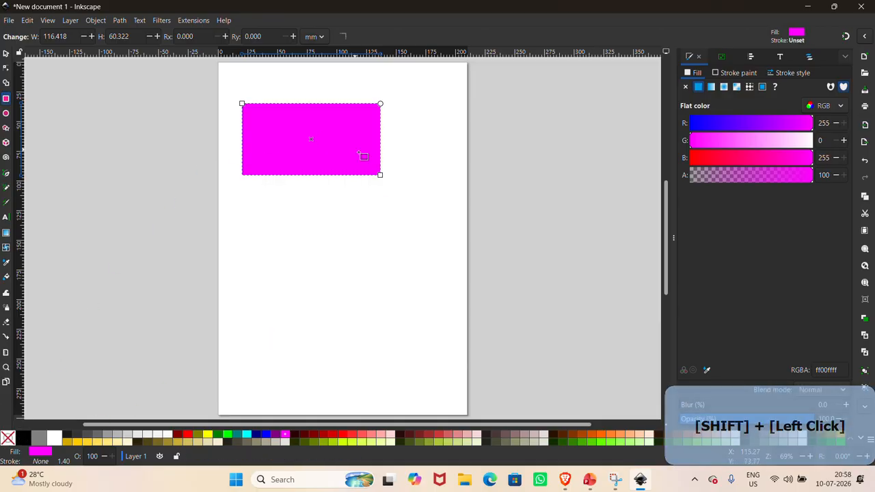
Step: Round the rectangle's corners freehand to about 27.7 mm horizontal and 13.8 mm vertical radius
drag(405, 169, 378, 115)
scroll(384, 112, up, 2)
scroll(384, 112, up, 1)
drag(378, 123, 387, 146)
scroll(387, 146, down, 1)
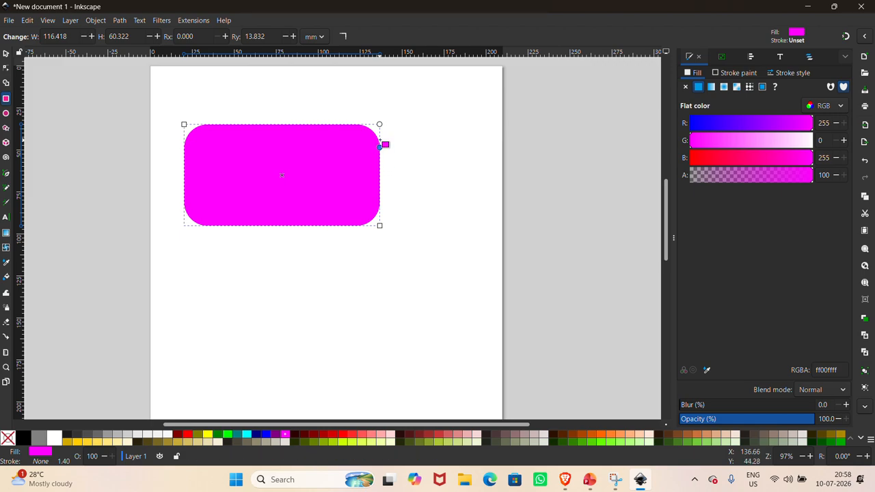
drag(379, 125, 333, 124)
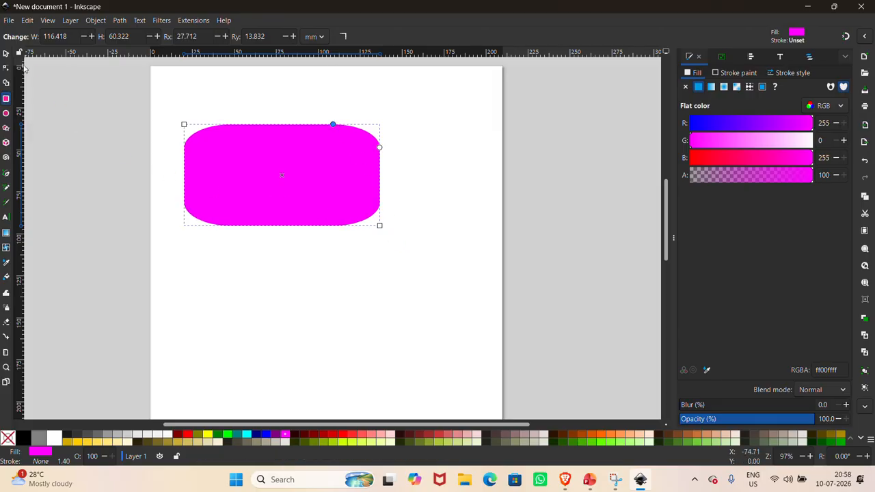
Step: Scale the rounded rectangle up to about 156 × 81 mm and rotate it very slightly counterclockwise
click(7, 55)
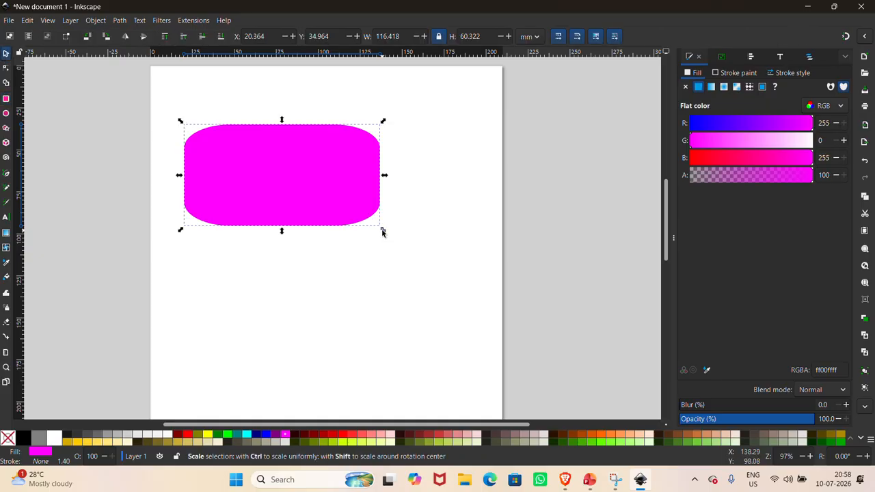
drag(383, 233, 447, 270)
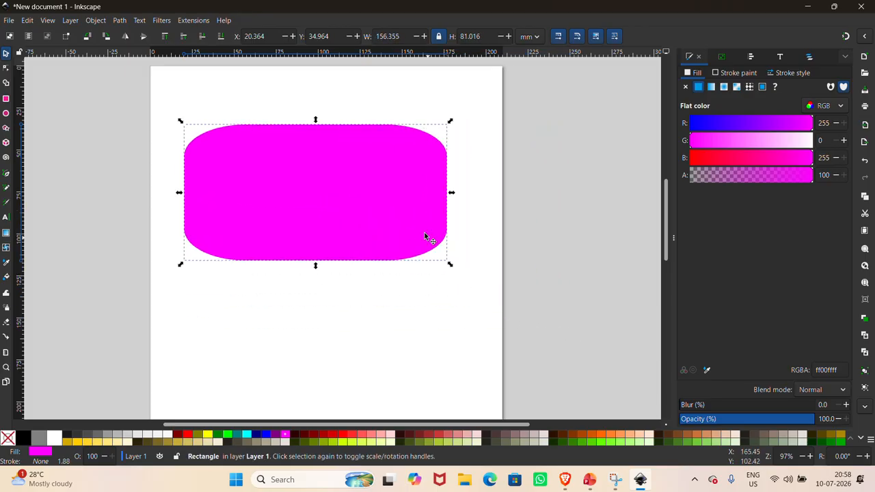
click(423, 233)
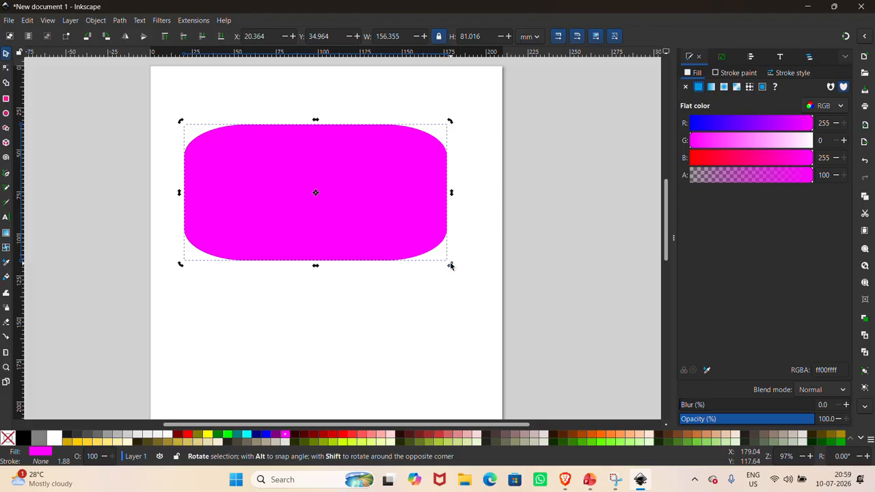
drag(446, 268, 424, 251)
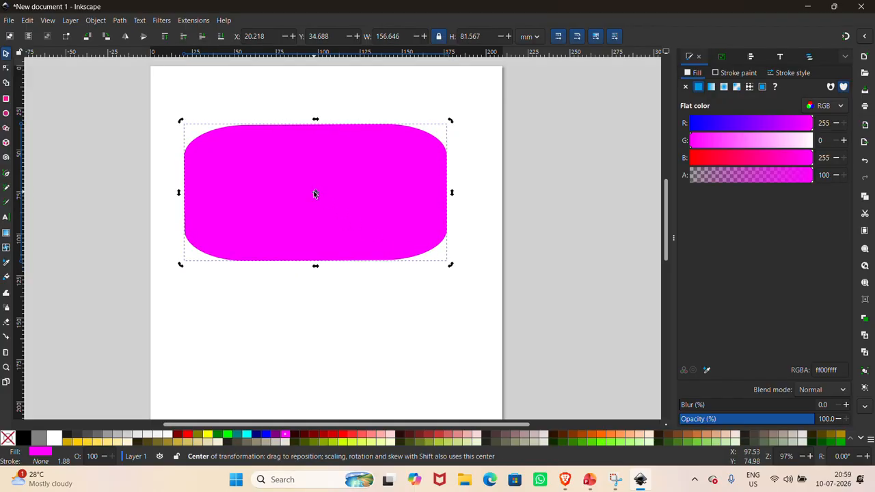
Step: Move the rectangle's rotation centre just below its lower edge and rotate the shape a few degrees counterclockwise around it
scroll(318, 194, up, 2)
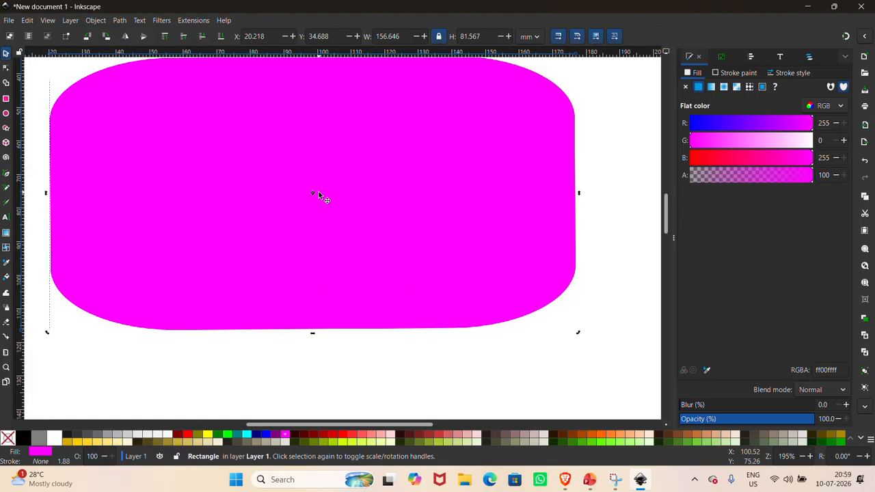
scroll(316, 194, down, 1)
mouse_move(313, 195)
mouse_down()
mouse_move(449, 283)
mouse_move(400, 332)
mouse_move(329, 309)
mouse_up()
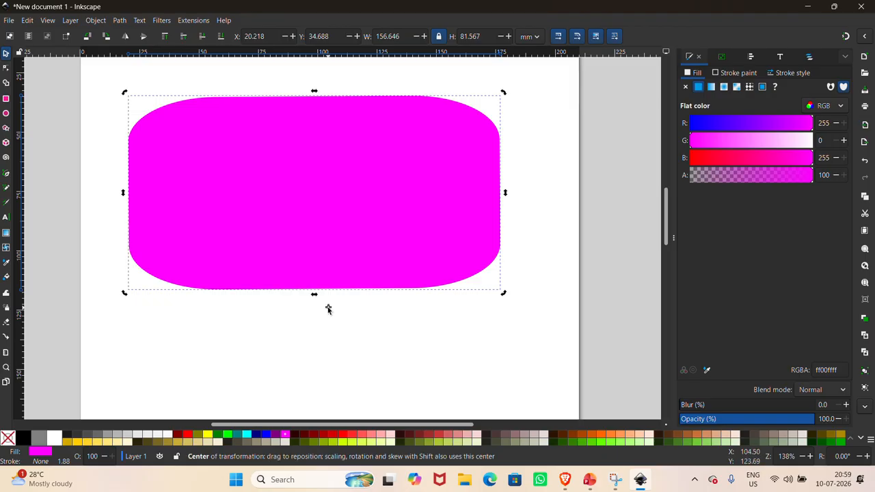
scroll(328, 309, down, 1)
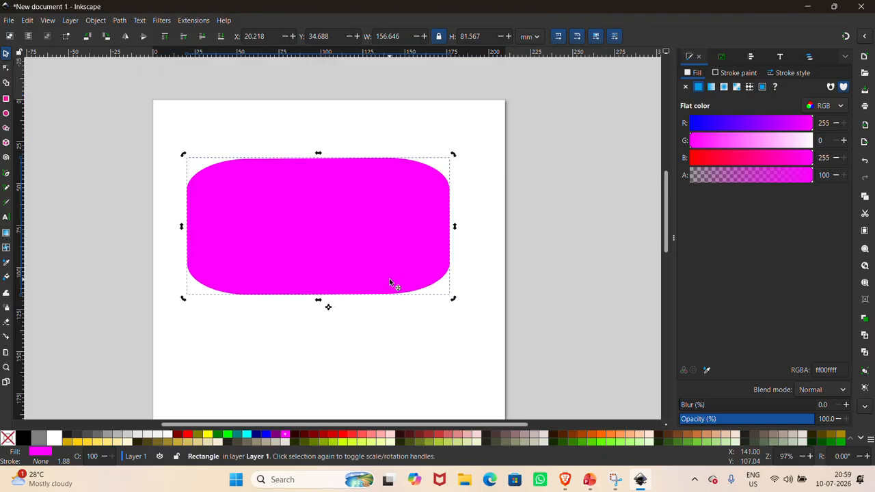
scroll(389, 278, down, 1)
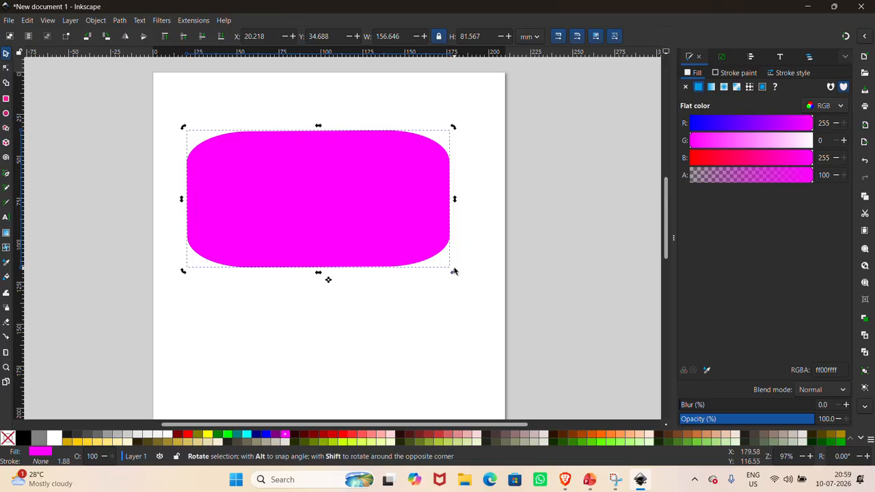
drag(455, 273, 422, 271)
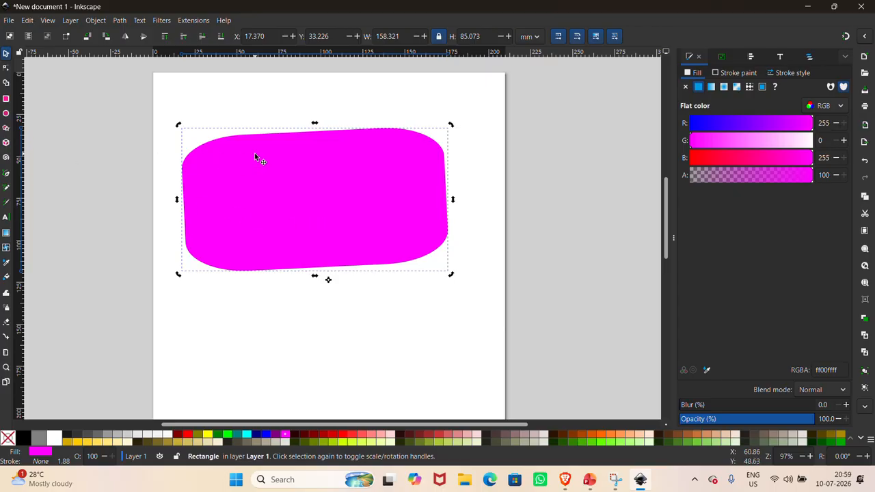
Step: Draw an ellipse with radii about 69.4 × 29.3 mm below the magenta rectangle, filled yellow-green (abc837) without a stroke
click(4, 114)
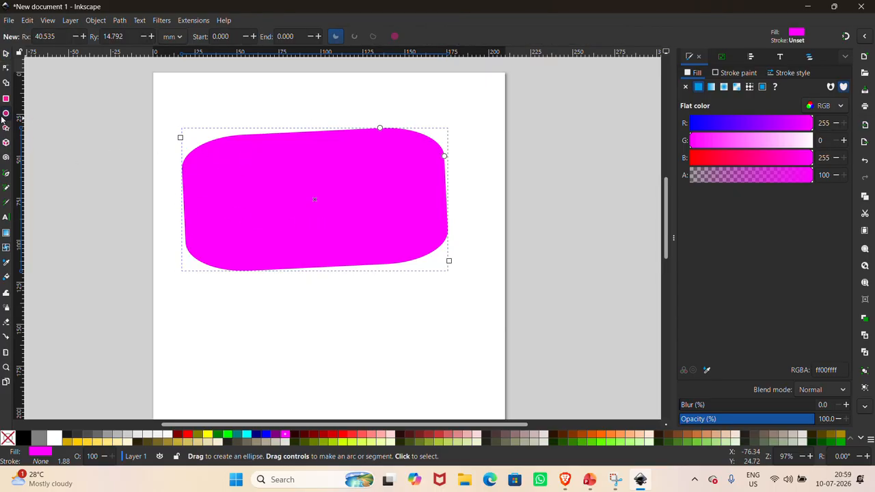
scroll(319, 217, down, 4)
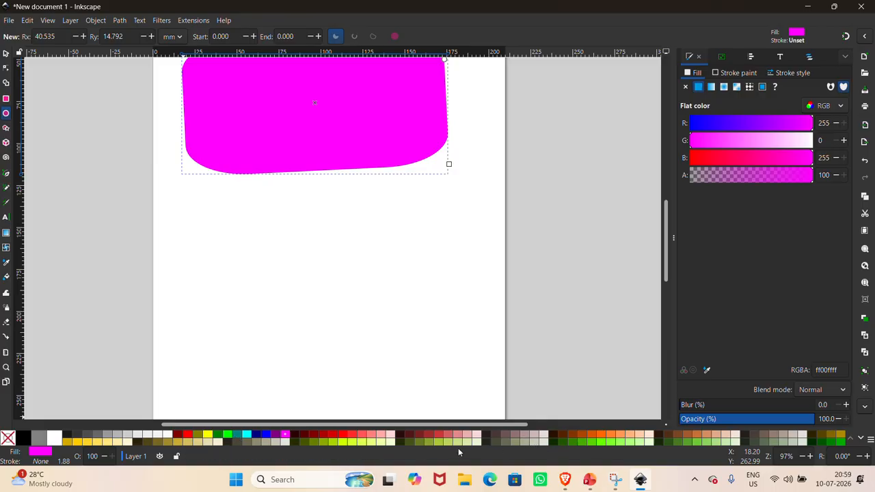
click(441, 443)
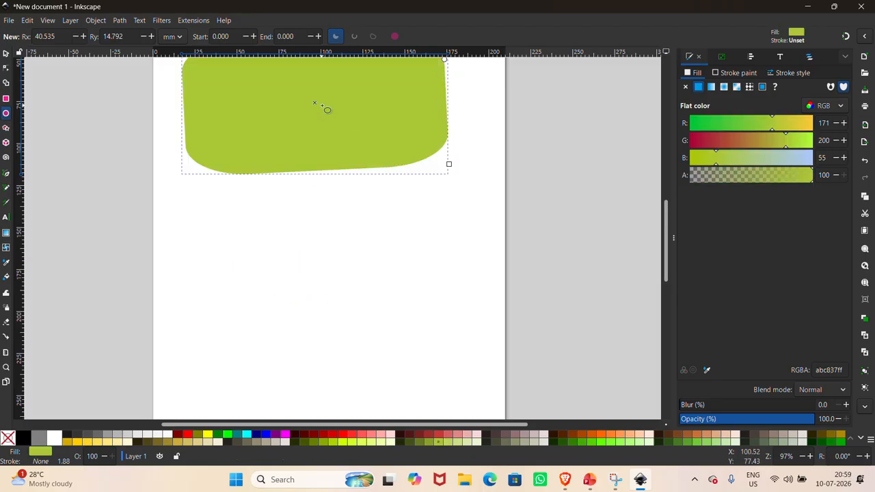
key(ctrl+z)
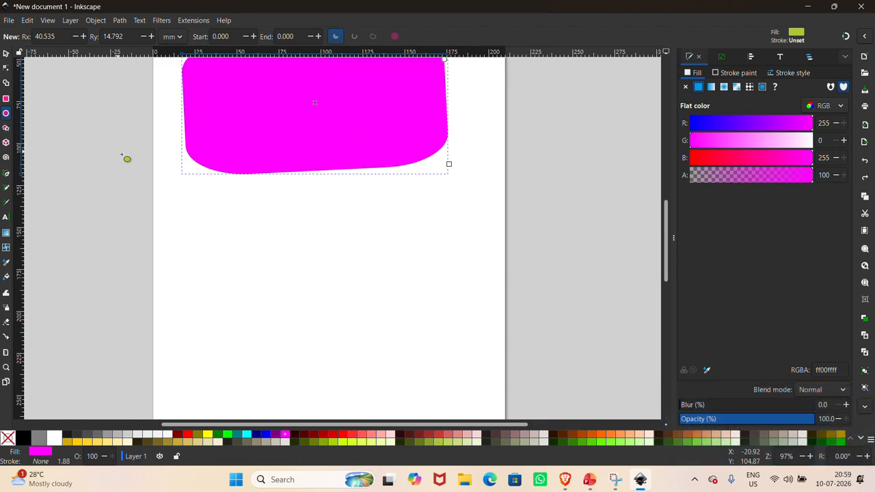
click(207, 212)
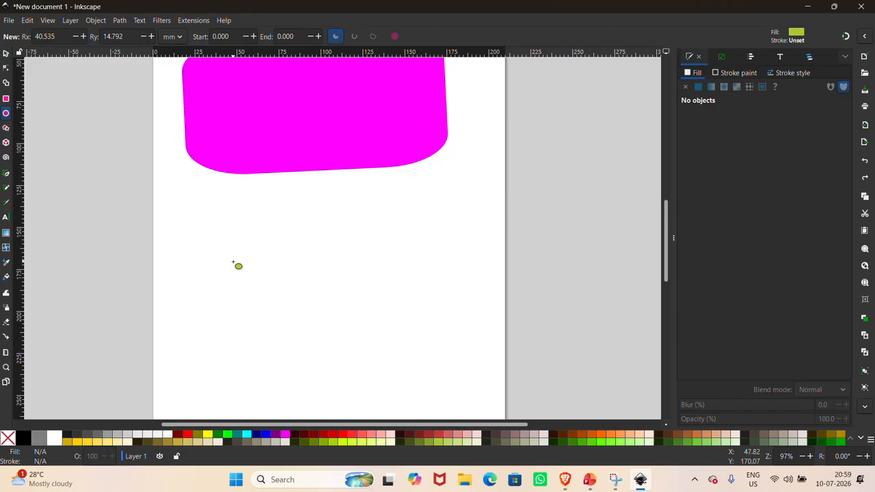
click(443, 443)
drag(213, 229, 446, 328)
scroll(447, 329, down, 4)
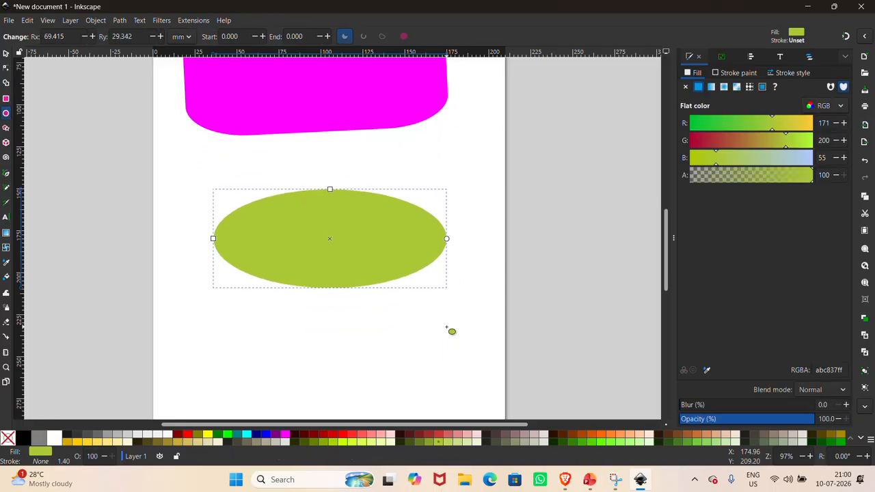
scroll(451, 331, up, 1)
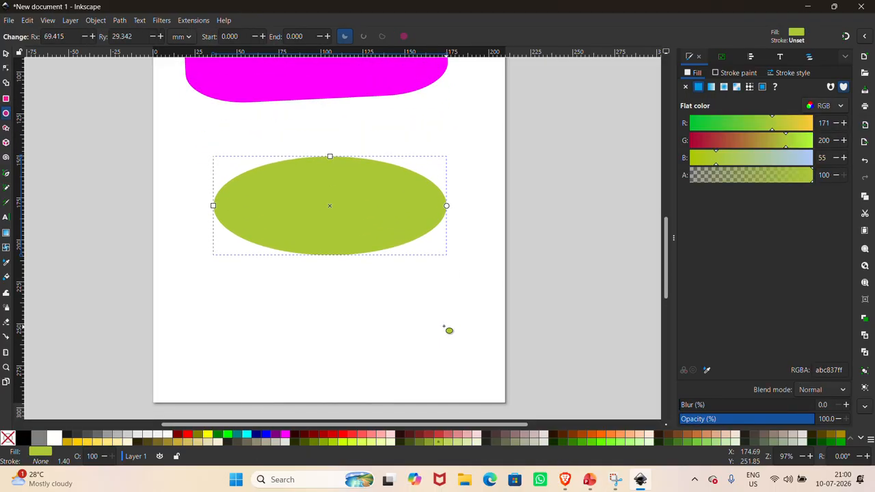
drag(262, 262, 440, 366)
key(Delete)
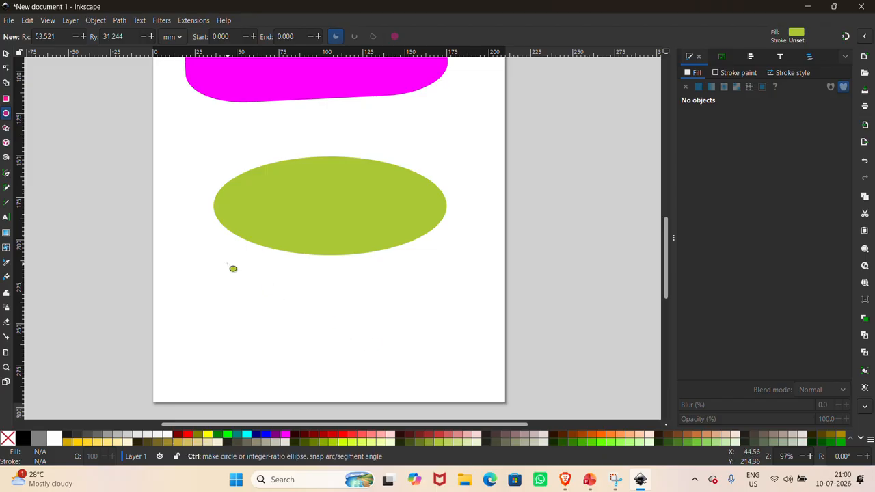
mouse_move(228, 264)
mouse_down()
mouse_move(349, 365)
mouse_move(407, 399)
mouse_move(390, 418)
mouse_move(344, 418)
mouse_move(277, 266)
mouse_up()
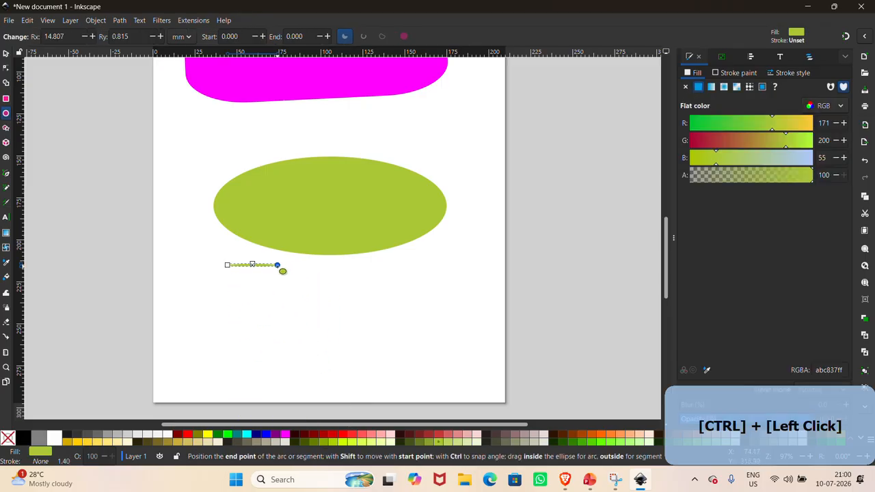
key(Delete)
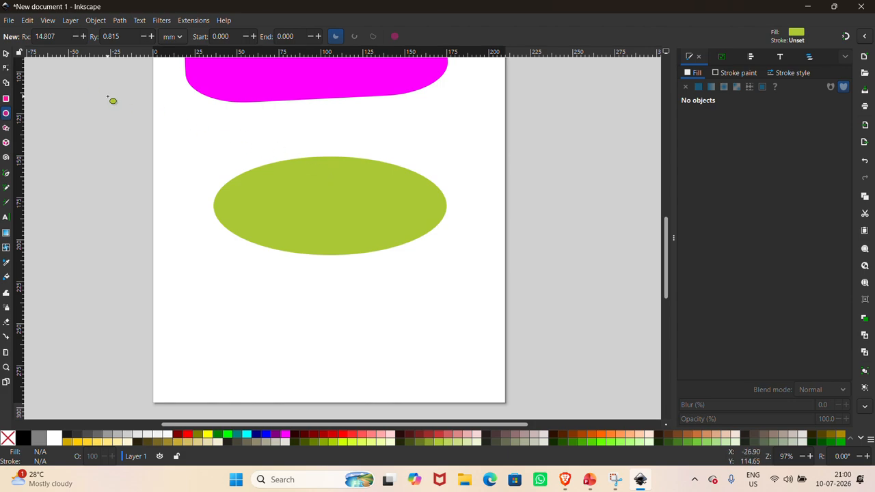
Step: Delete the yellow-green ellipse below the magenta rectangle
click(6, 54)
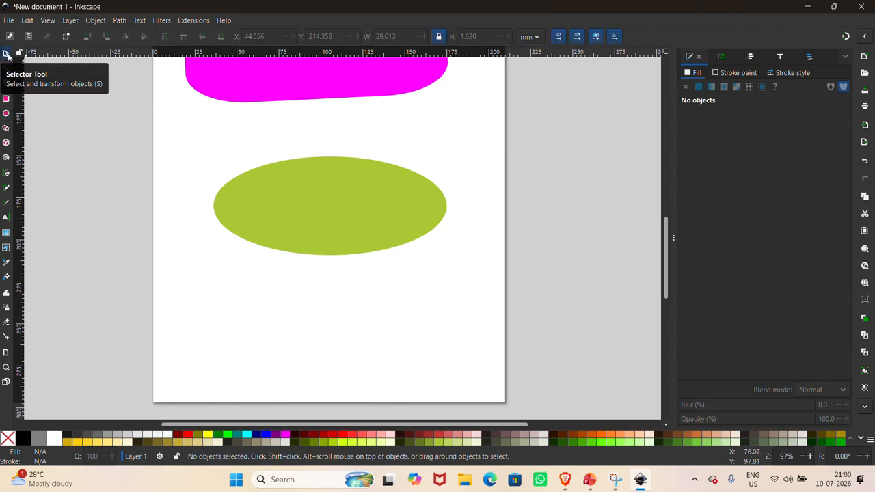
click(329, 196)
key(Delete)
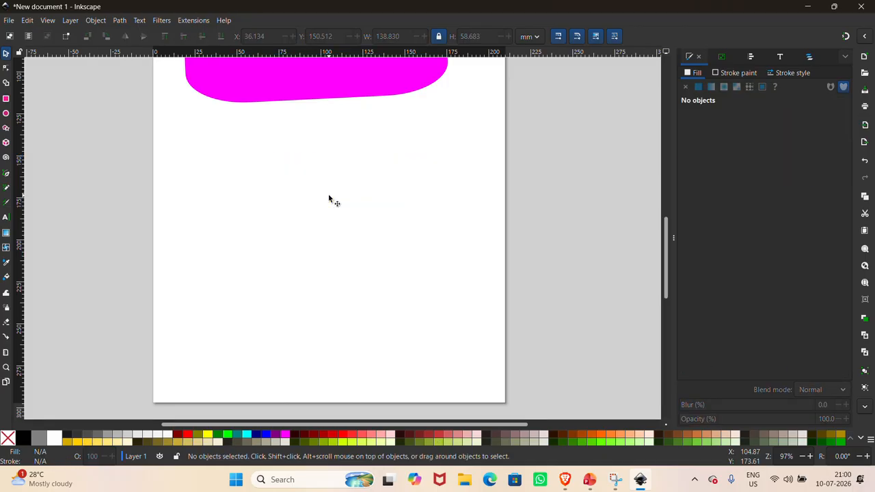
Step: Draw a circle with a radius of about 64 mm in the empty area below the magenta rectangle
click(7, 113)
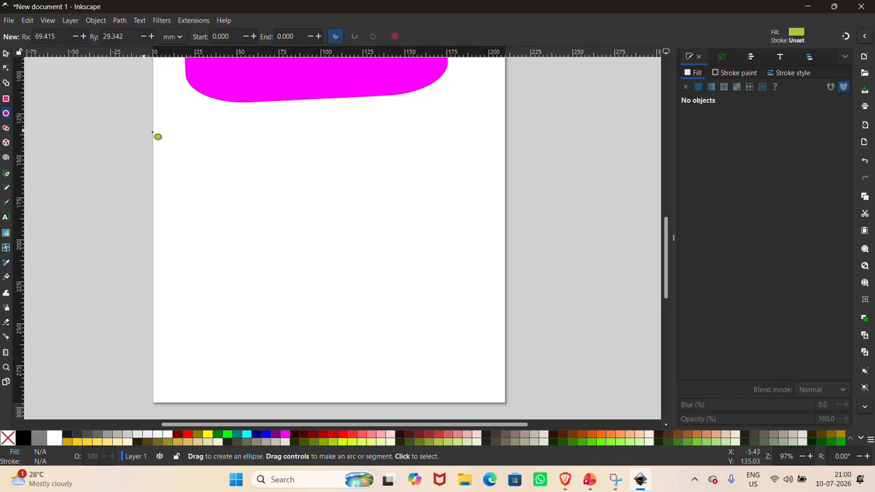
ctrl+click(227, 151)
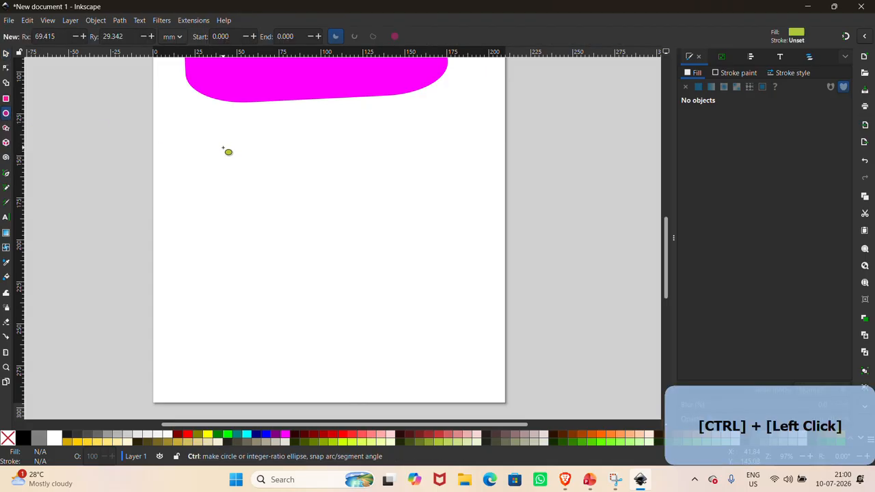
drag(227, 151, 439, 363)
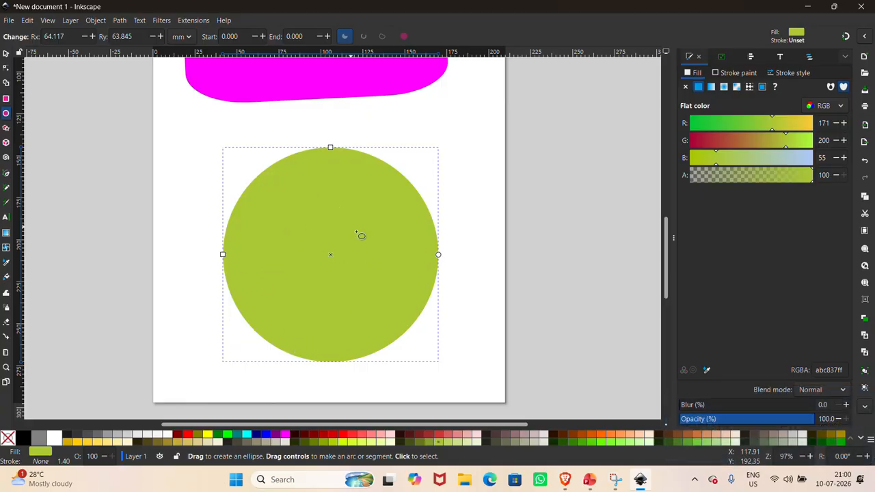
Step: Scale the circle down to about 56 mm in diameter and move it to the page's right edge near the magenta rectangle's lower corner
click(6, 128)
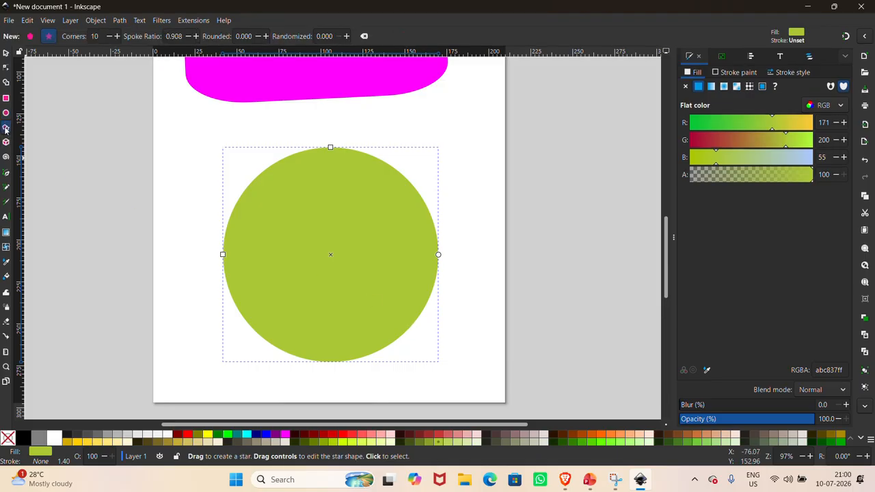
click(5, 54)
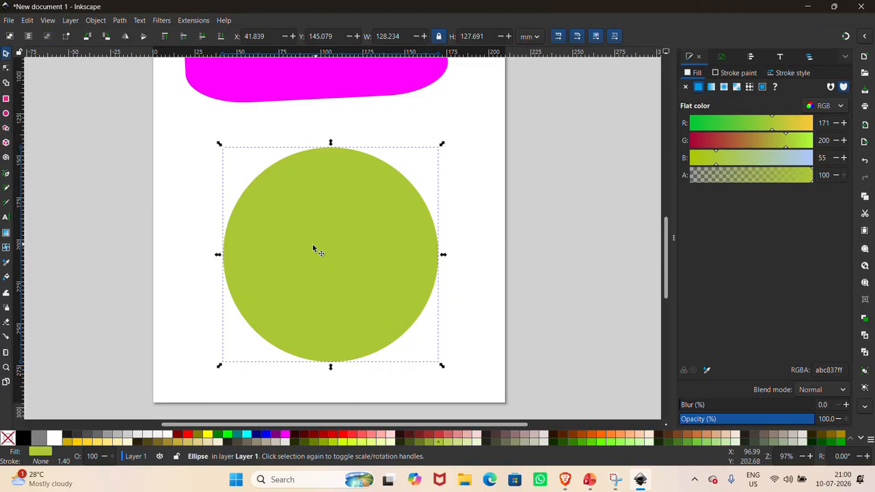
click(219, 147)
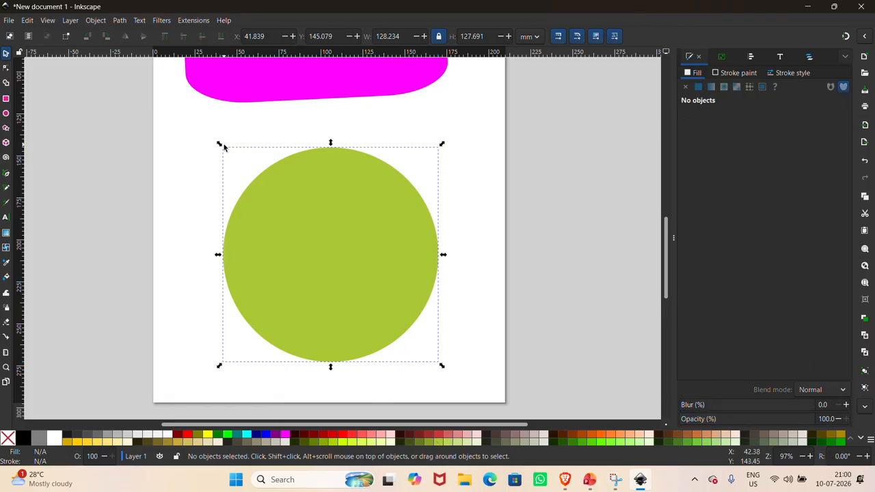
click(305, 223)
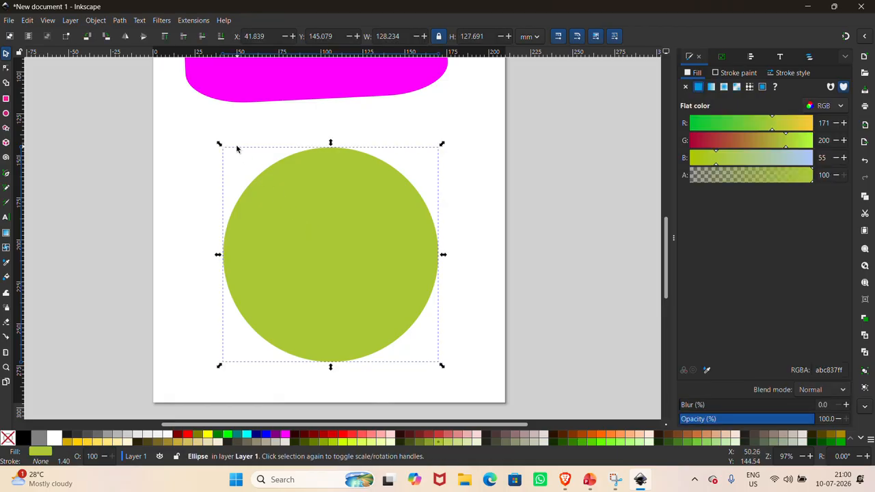
drag(219, 143, 339, 237)
drag(403, 330, 477, 146)
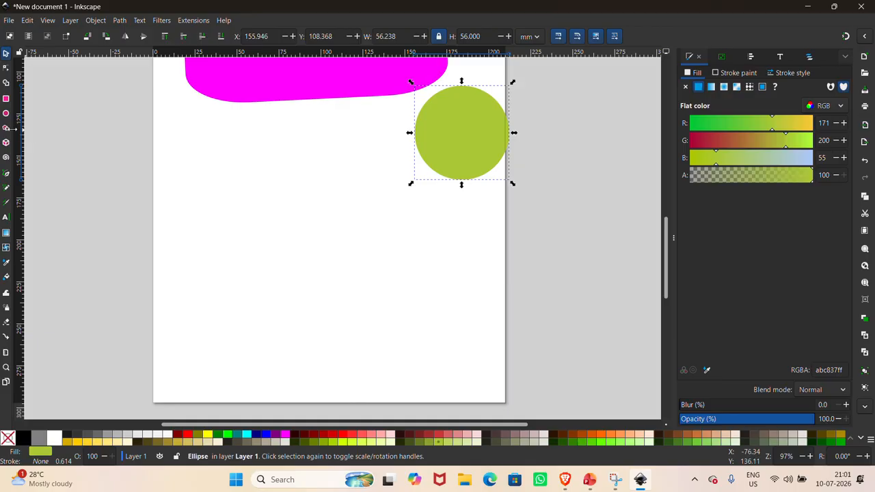
Step: Draw a 10-corner star about 140 × 134 mm and move it to the middle of the page below the magenta rectangle
click(6, 128)
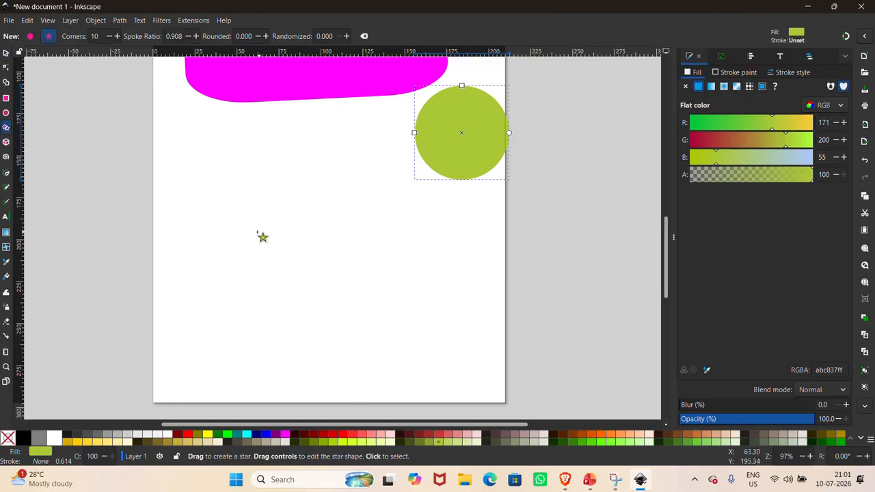
drag(190, 219, 287, 288)
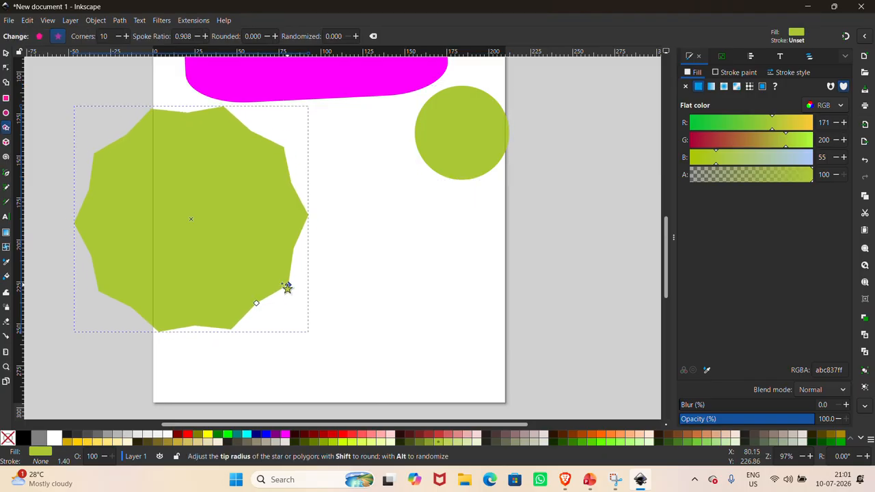
click(6, 53)
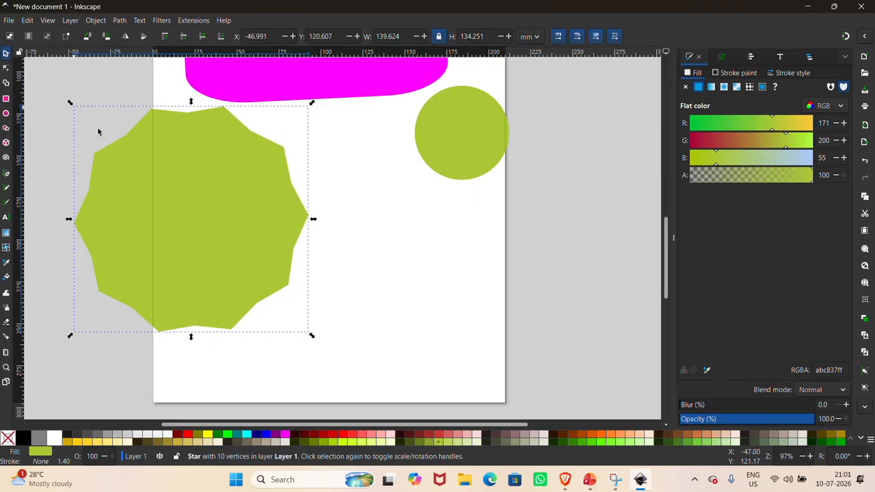
drag(175, 197, 306, 249)
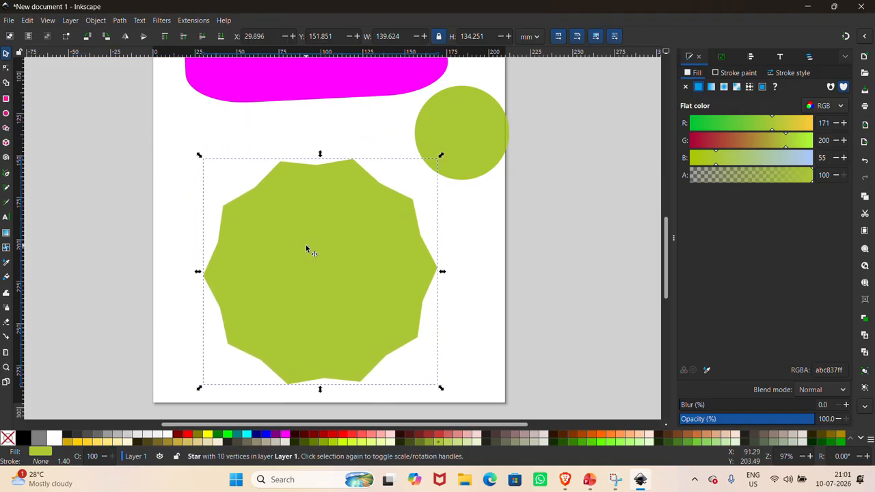
click(360, 257)
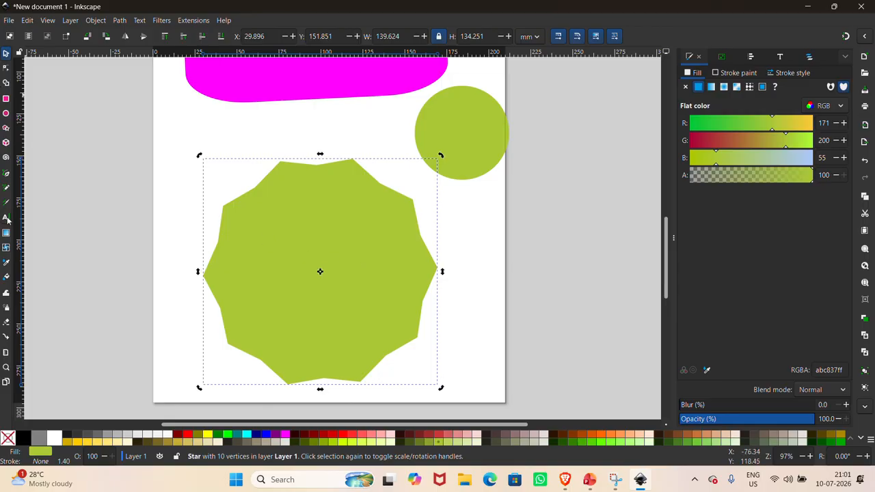
Step: Set the star's corners to 4 and pull its corner inward freehand to a spoke ratio of about 0.264
click(7, 128)
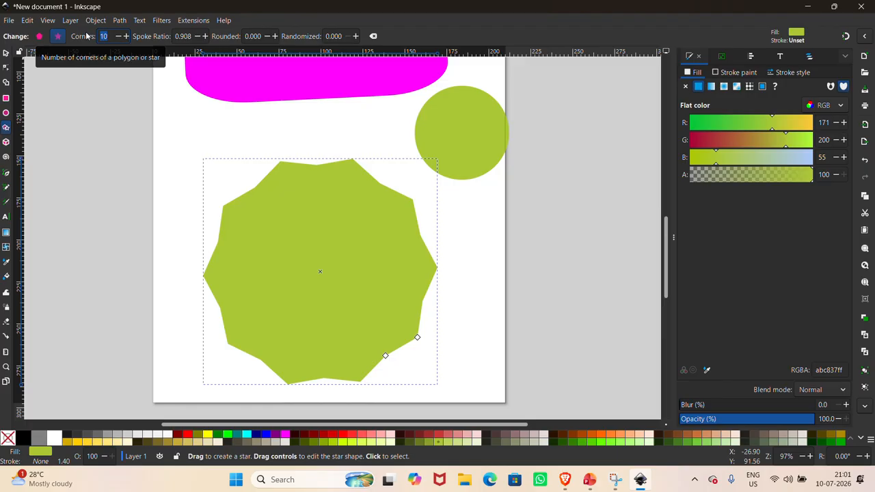
text(4)
key(Return)
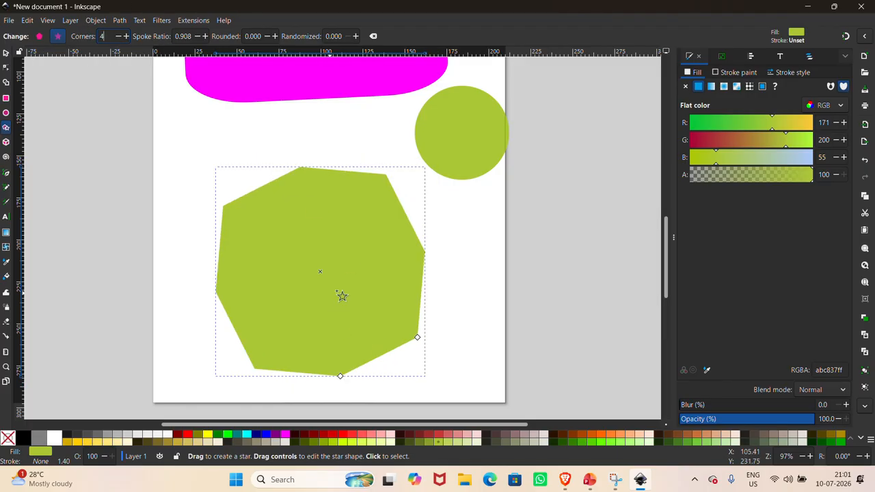
drag(419, 339, 339, 292)
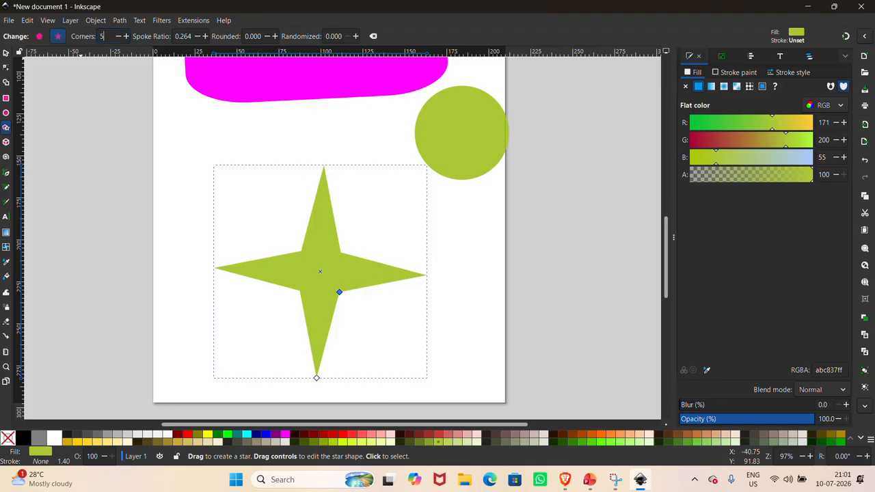
Step: Set the star's corners to 5 and widen its body freehand to a spoke ratio of about 0.715
key(Return)
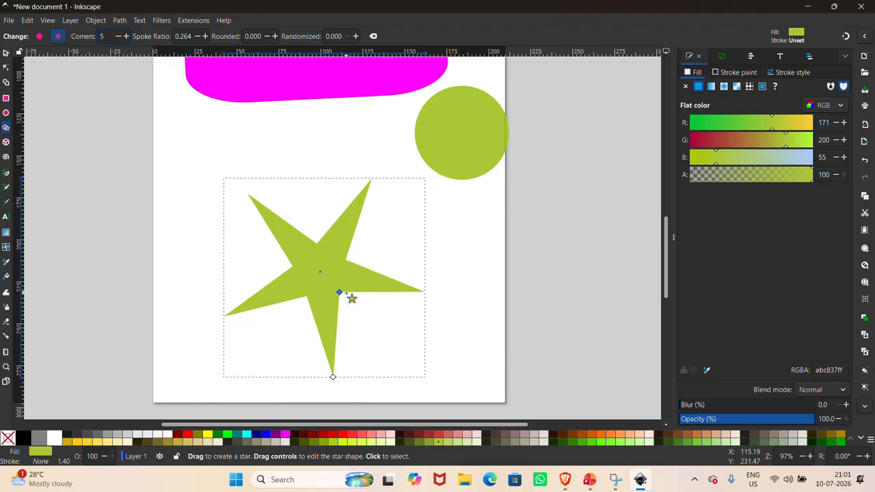
drag(340, 293, 390, 315)
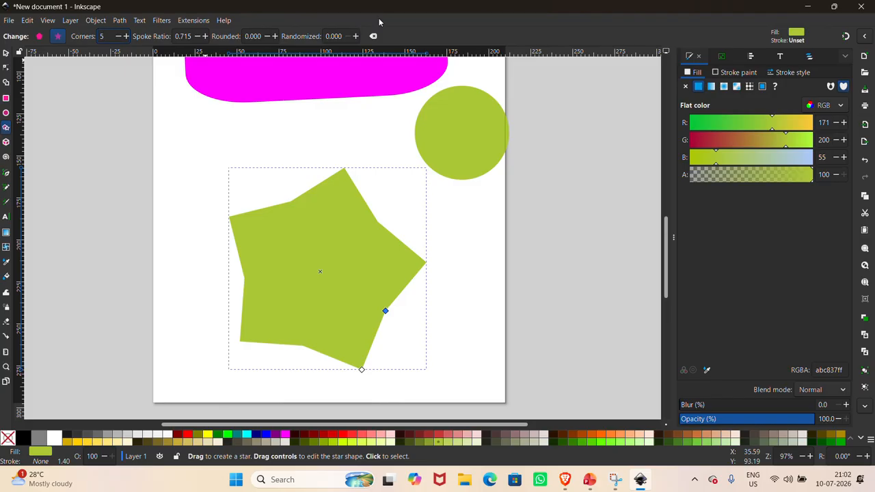
Step: Set the five-pointed star's rounding to 0.240 and its spoke ratio to 0.725
click(276, 37)
click(276, 37)
click(276, 37)
click(276, 36)
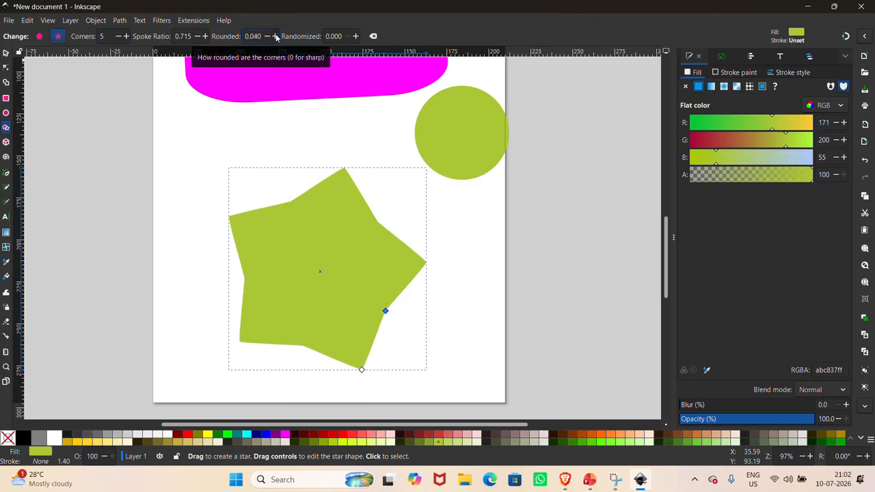
click(276, 37)
click(276, 37)
scroll(367, 146, up, 5)
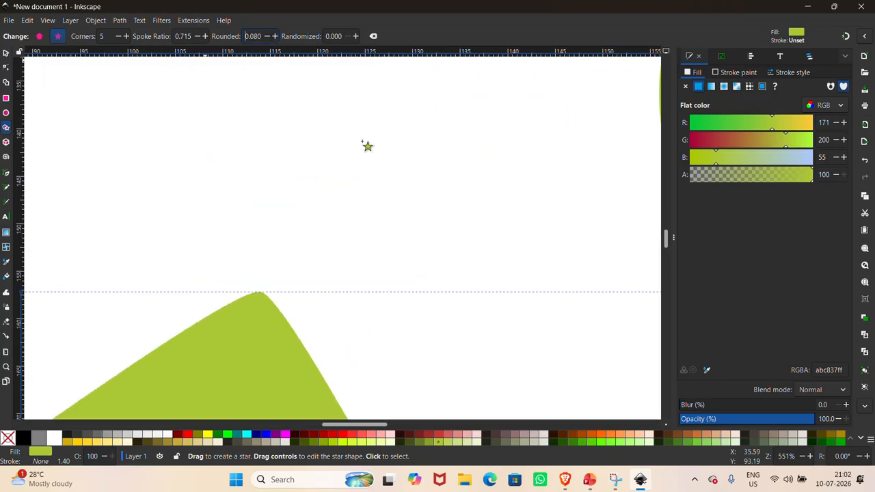
scroll(296, 333, down, 5)
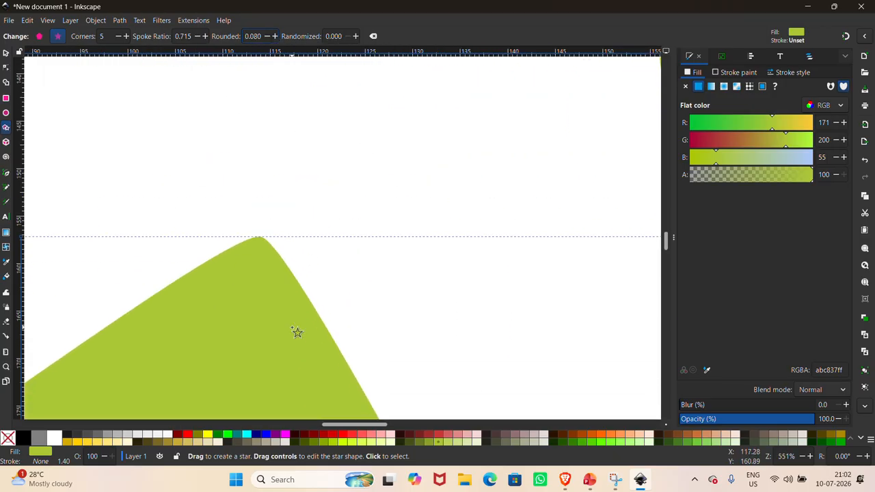
click(274, 36)
click(274, 37)
click(274, 37)
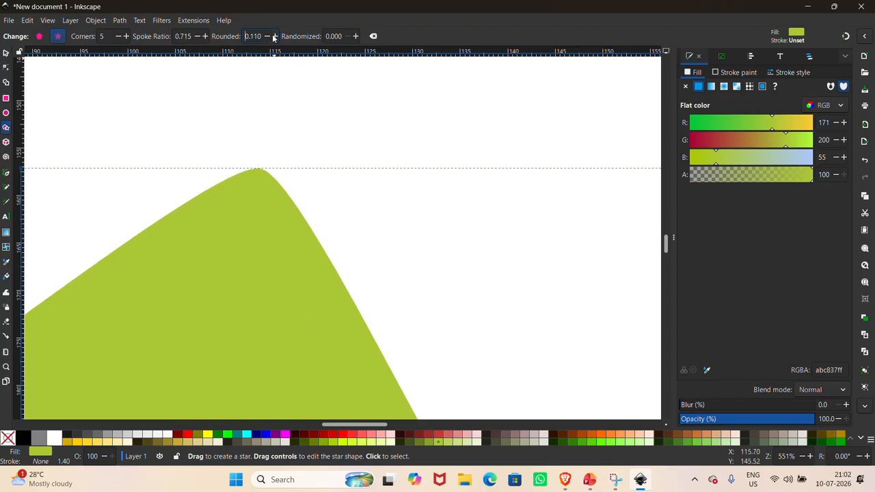
click(274, 36)
click(274, 36)
click(274, 37)
click(274, 37)
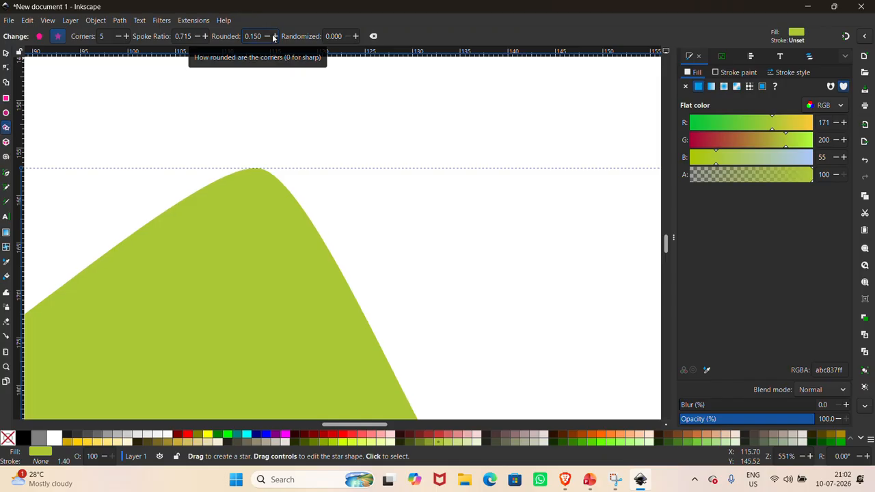
click(204, 36)
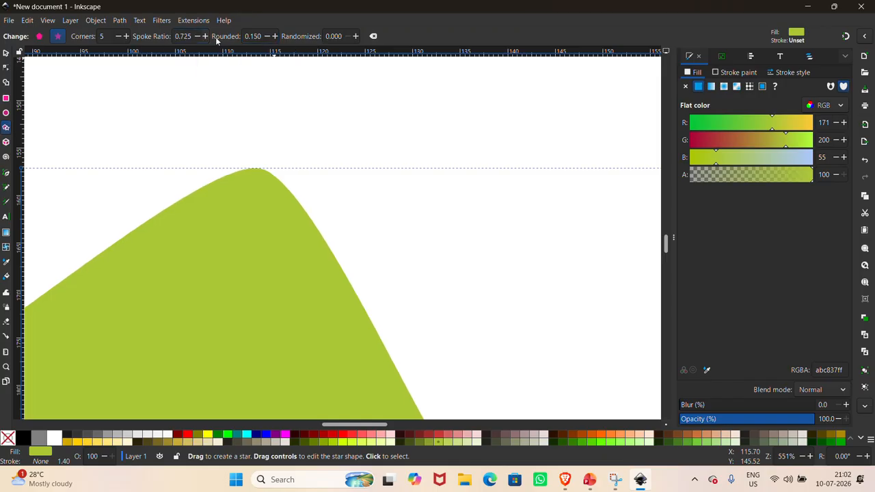
click(274, 36)
click(274, 36)
click(274, 36)
click(274, 37)
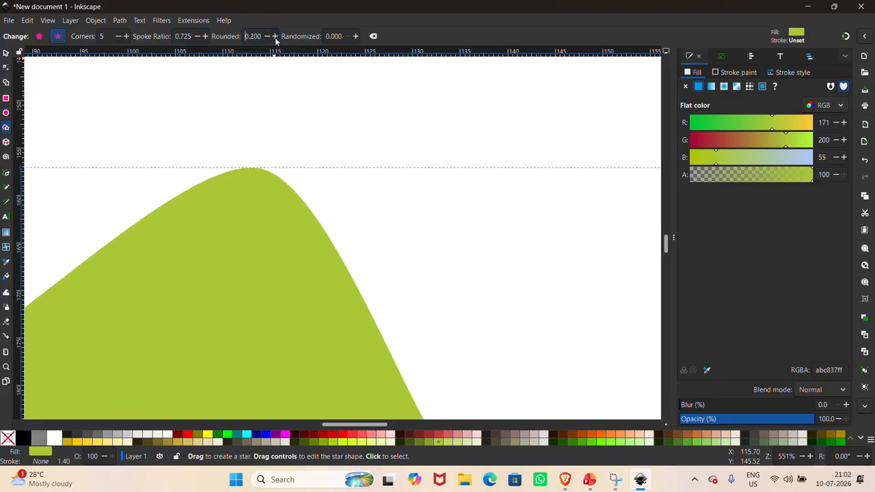
click(274, 37)
click(274, 36)
click(274, 36)
click(274, 36)
scroll(302, 159, down, 3)
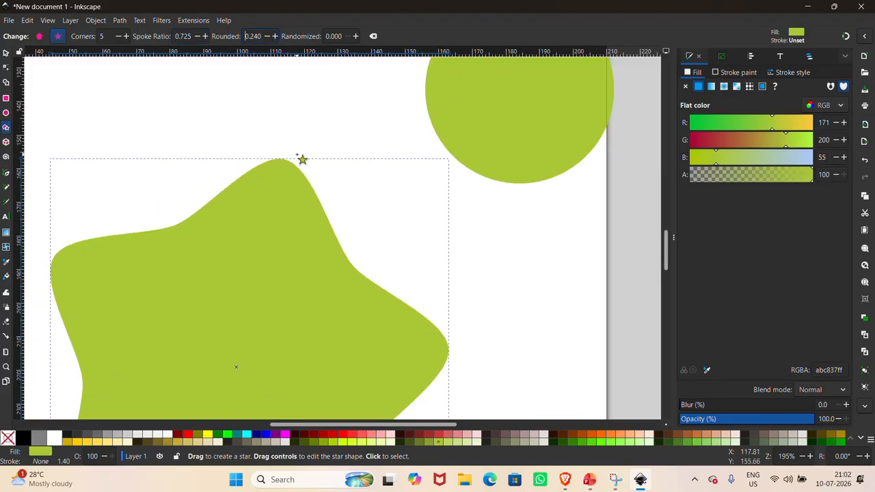
scroll(302, 159, down, 3)
scroll(302, 159, down, 3)
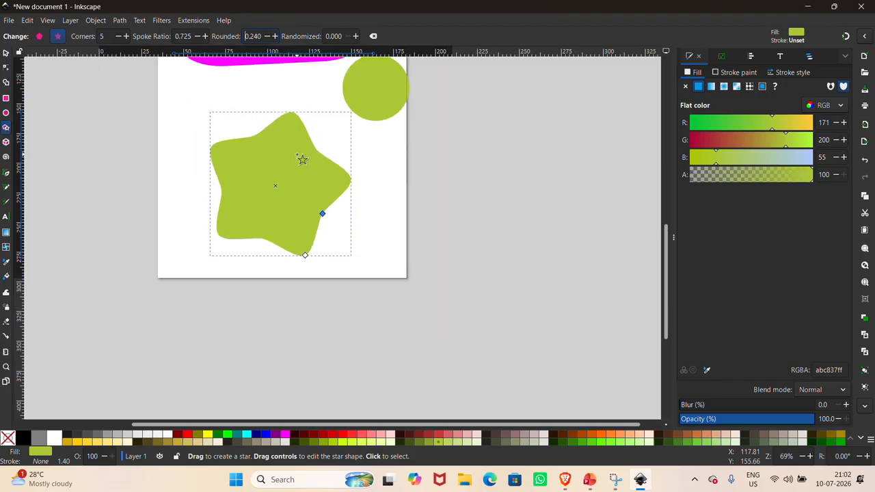
Step: Reshape the rounded star freehand into five slim arms with a spoke ratio of about 0.244, turning it slightly clockwise
scroll(301, 159, up, 1)
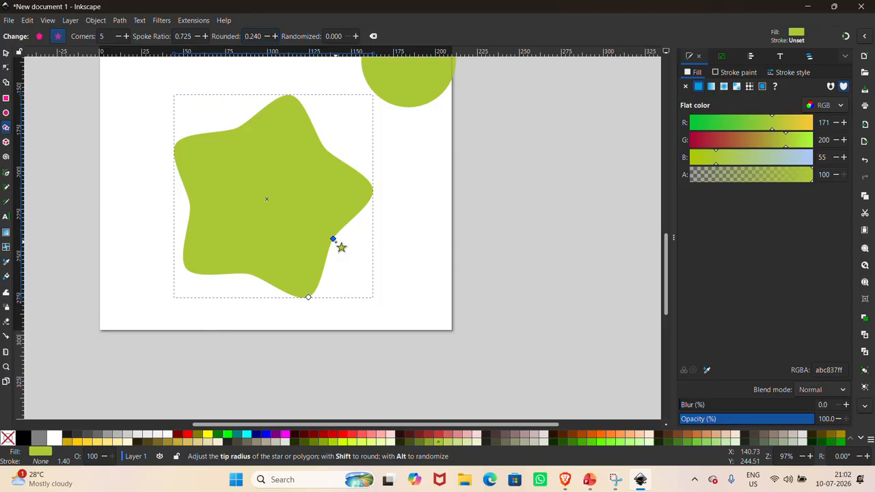
drag(333, 239, 245, 193)
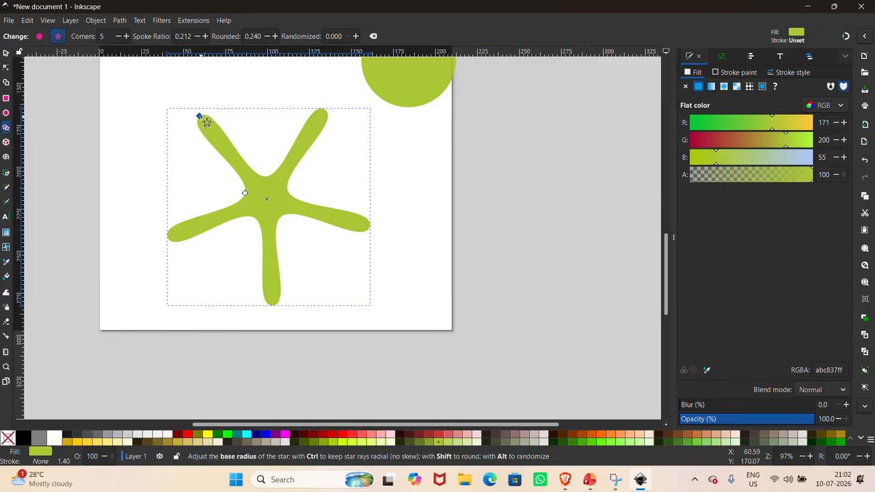
drag(199, 116, 227, 116)
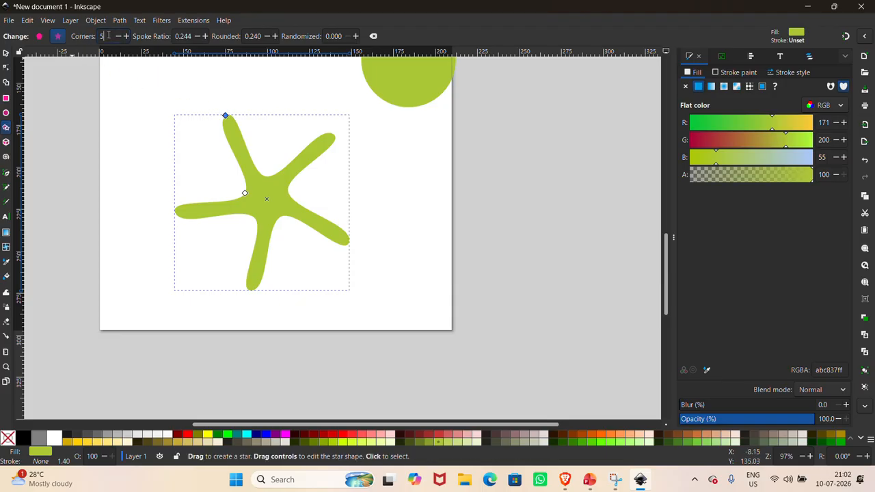
Step: Set the star's corners to 10 and remove its rounding by setting it to 0
drag(108, 36, 89, 34)
text(10)
key(Return)
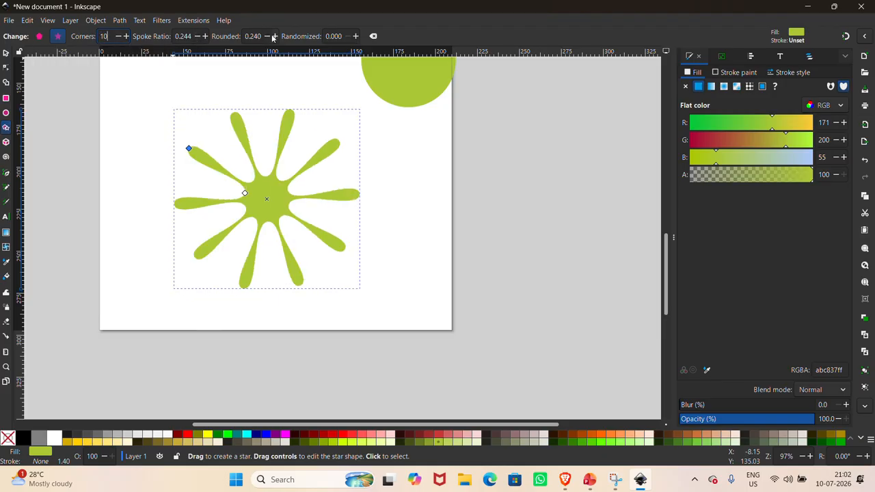
drag(258, 35, 241, 36)
text(00)
key(Return)
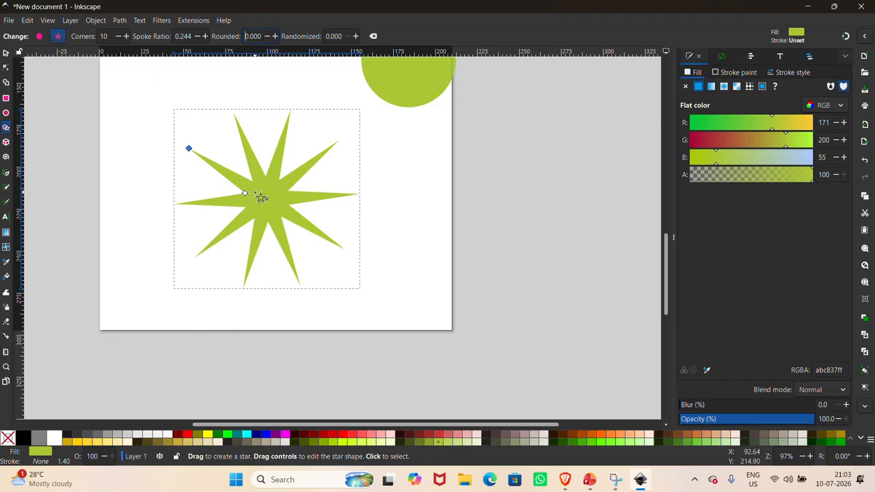
Step: Reshape the ten-cornered star freehand into a smaller twisted figure with overlapping spikes and a spoke ratio of about 0.780
drag(253, 197, 250, 179)
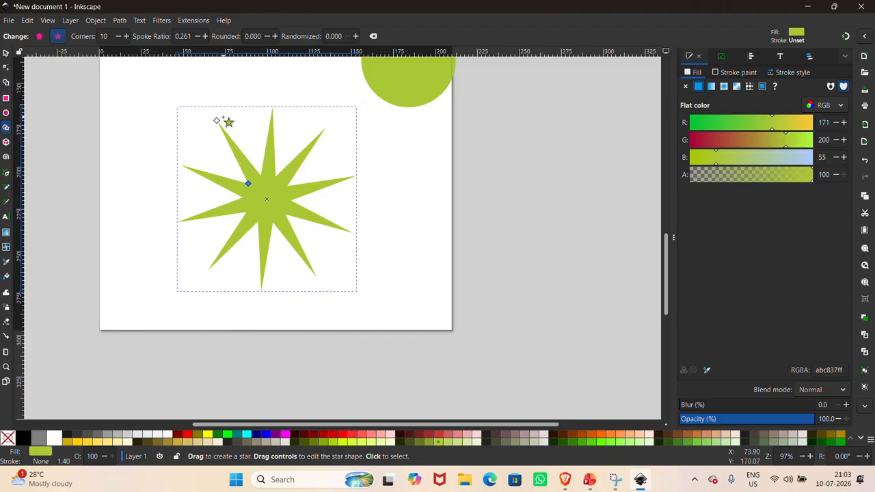
drag(218, 121, 222, 152)
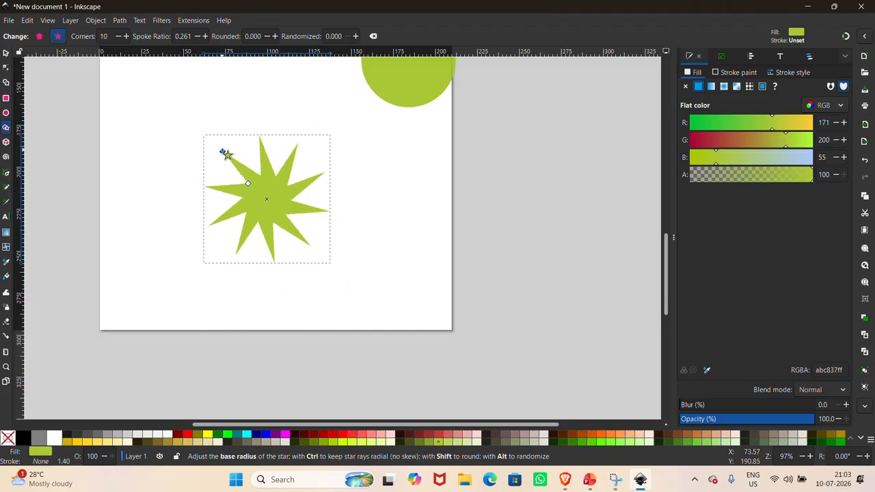
scroll(223, 151, up, 2)
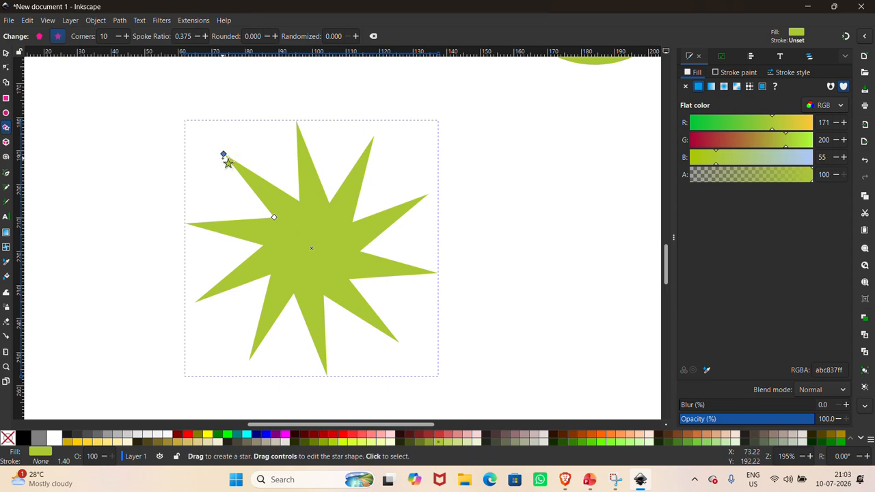
drag(227, 162, 267, 295)
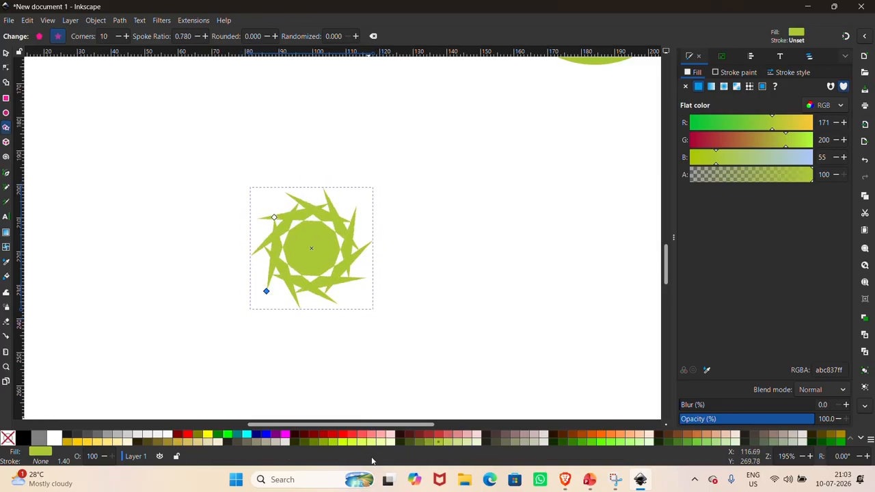
Step: Give the twisted star a pale pink fill (e9afaf) and a near-black outline (1a1a1a)
click(465, 436)
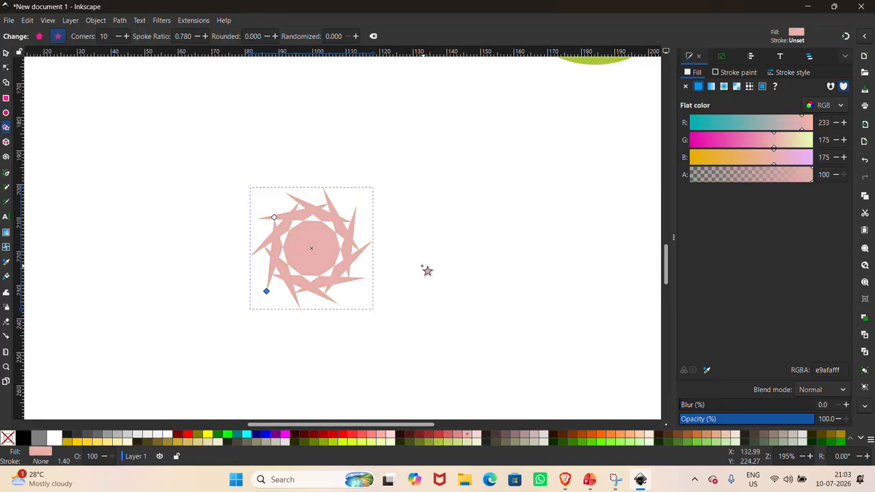
shift+click(66, 435)
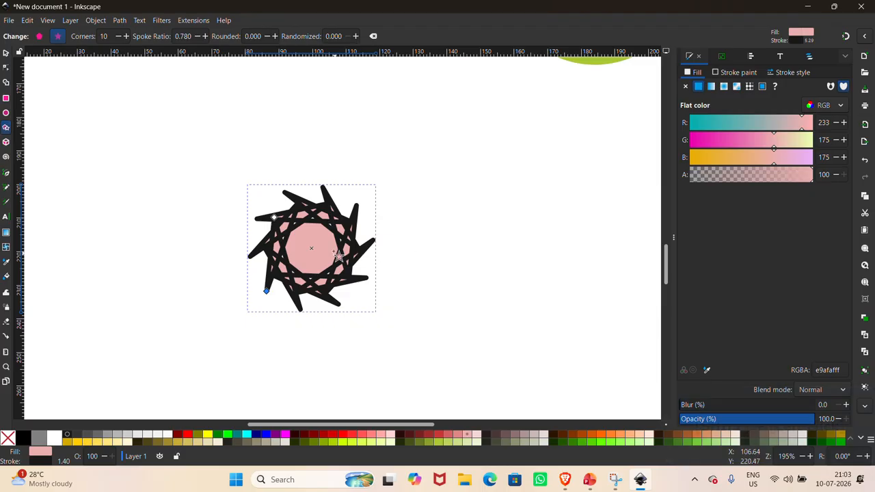
scroll(336, 252, up, 3)
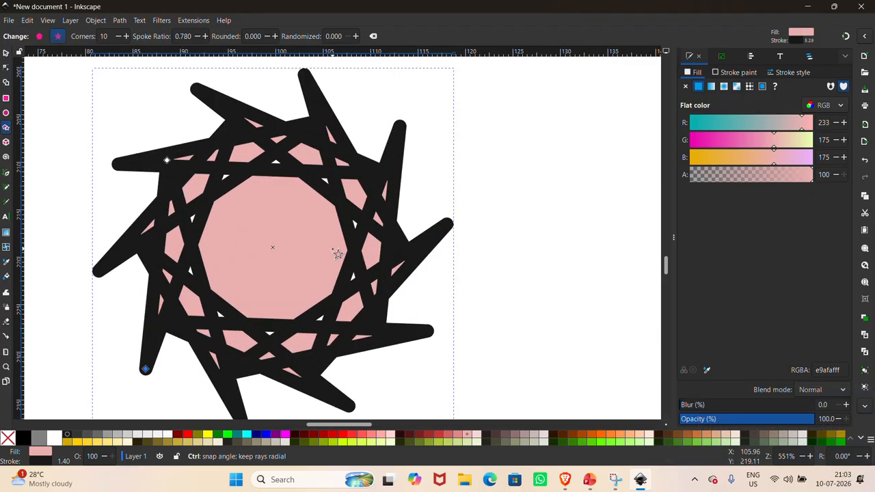
scroll(337, 253, down, 2)
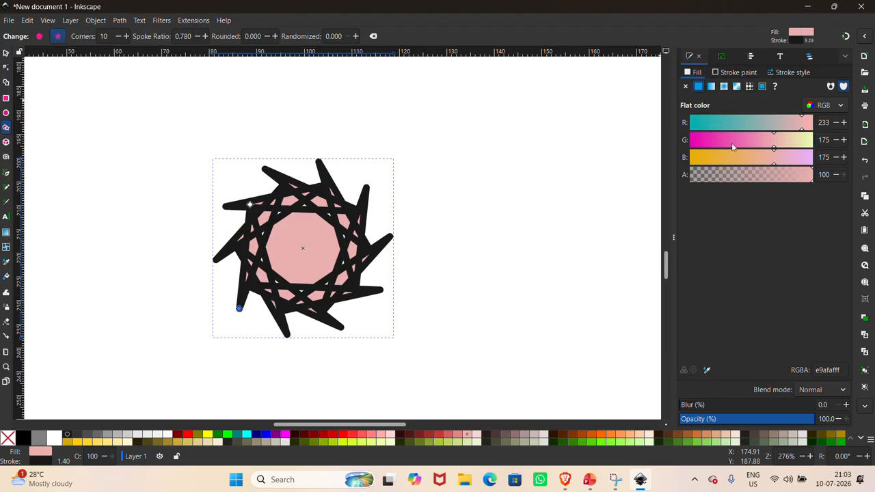
Step: Thin the star's outline to 0.5 mm and fine-tune the stroke width to 0.4 mm
click(735, 73)
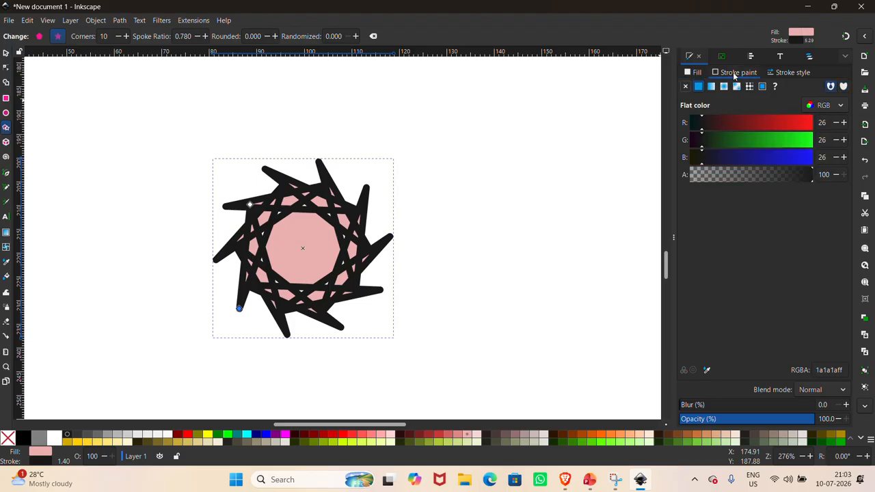
click(786, 72)
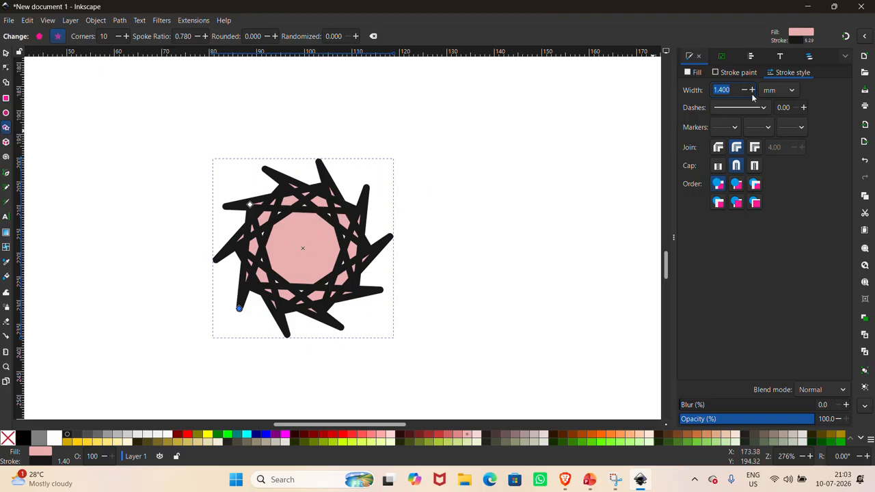
click(730, 89)
text(0.5)
key(Return)
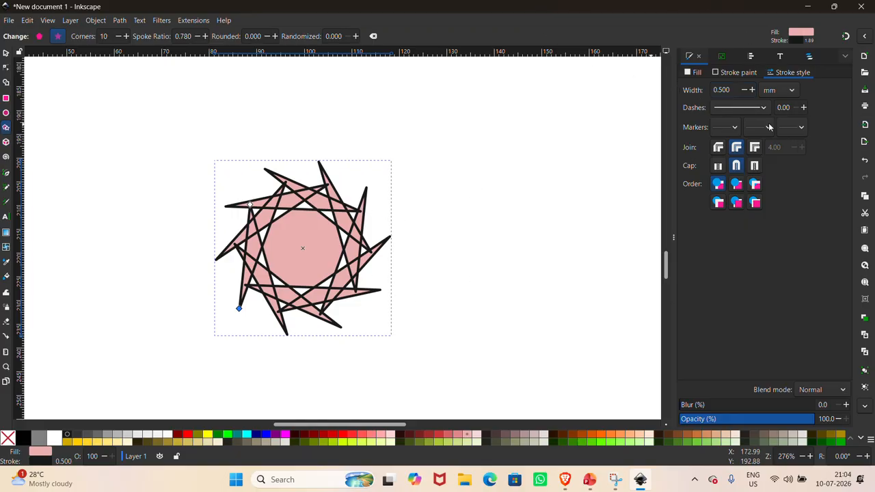
click(752, 91)
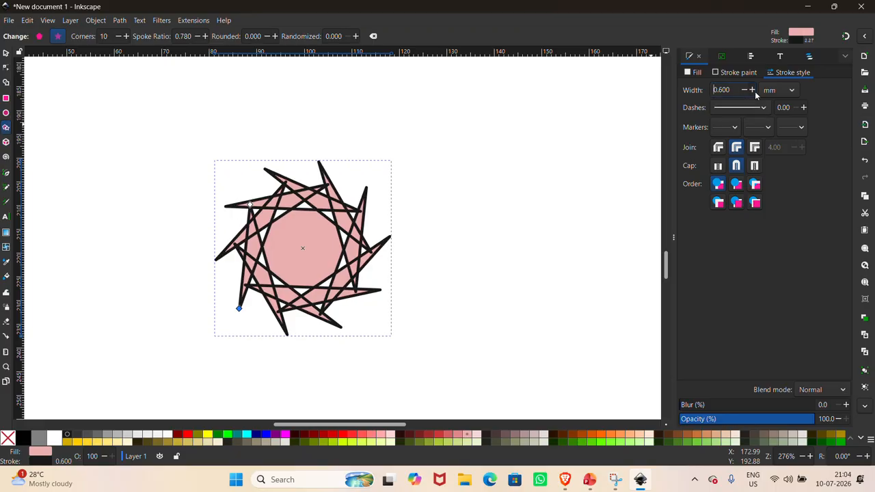
click(752, 91)
scroll(753, 91, down, 3)
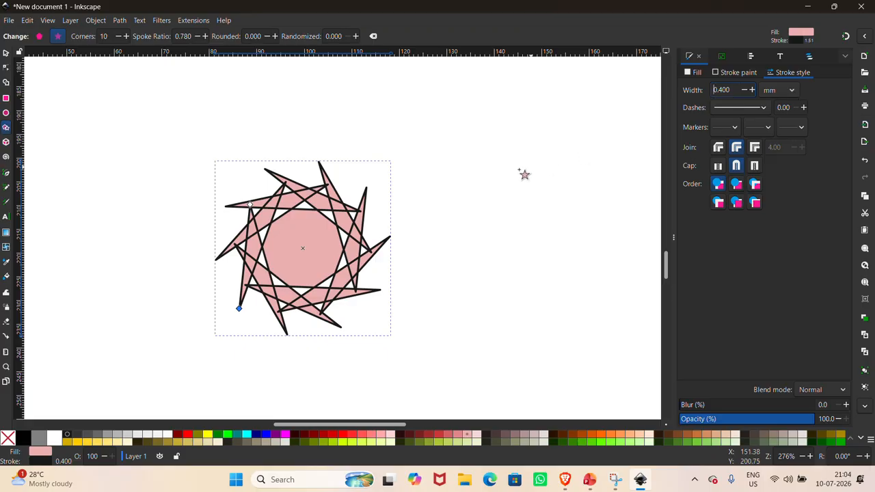
Step: Try the fine dotted dash pattern 1 1 on the star's outline and inspect it up close
click(765, 108)
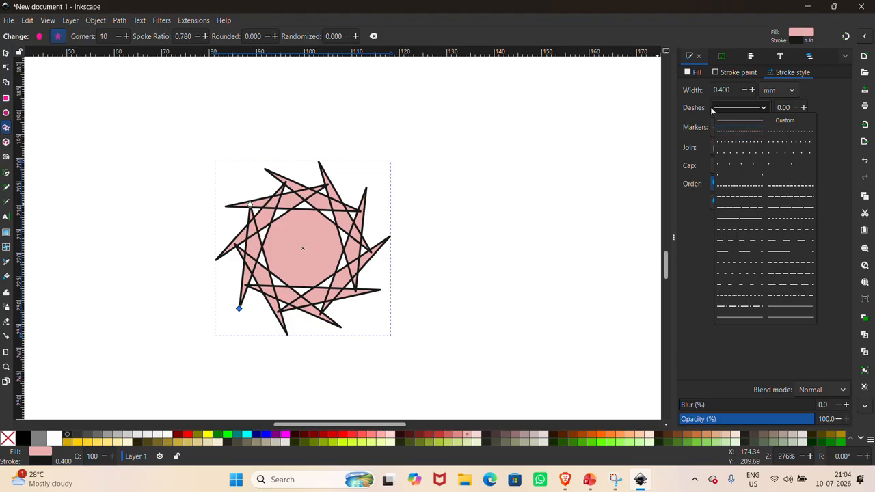
click(744, 138)
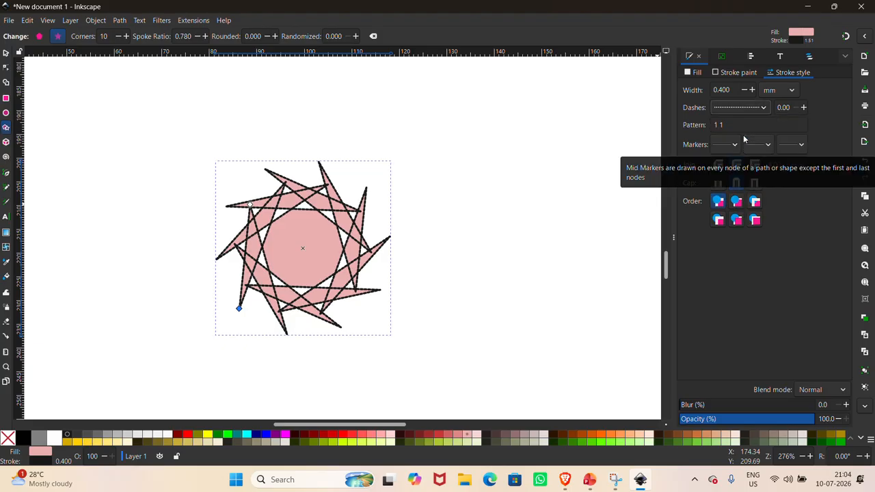
scroll(395, 227, up, 1)
scroll(395, 227, up, 4)
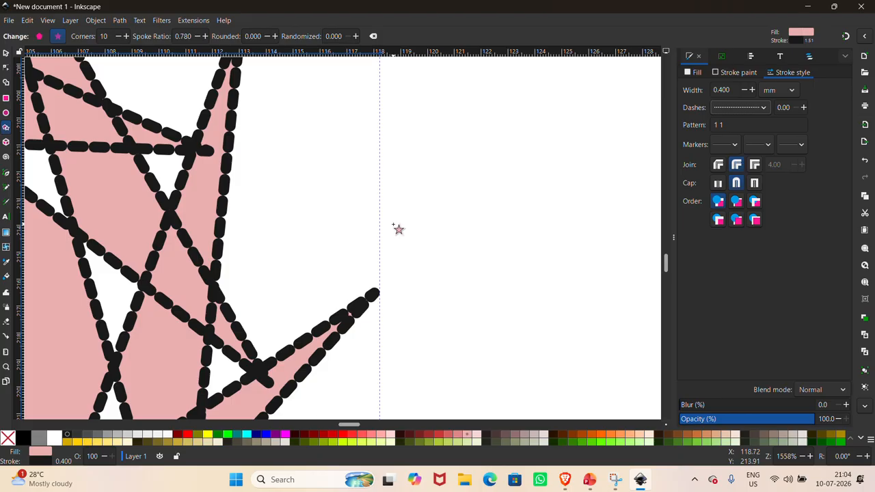
scroll(399, 229, down, 6)
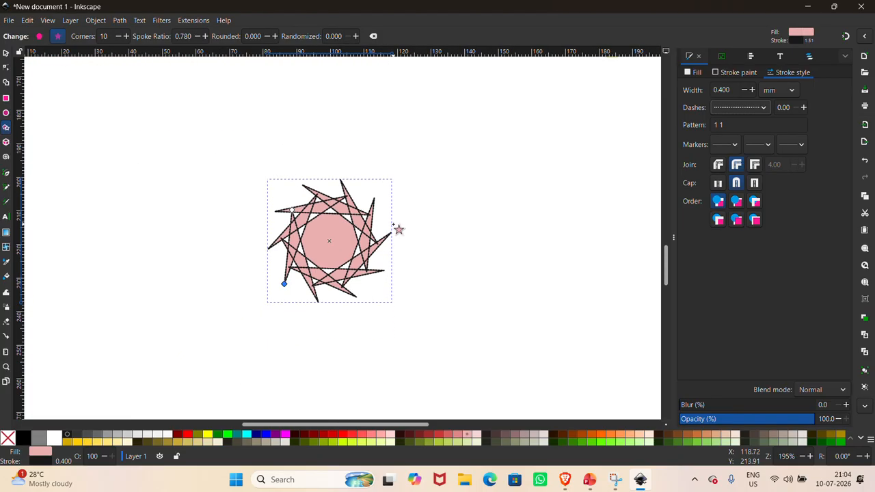
scroll(398, 229, up, 2)
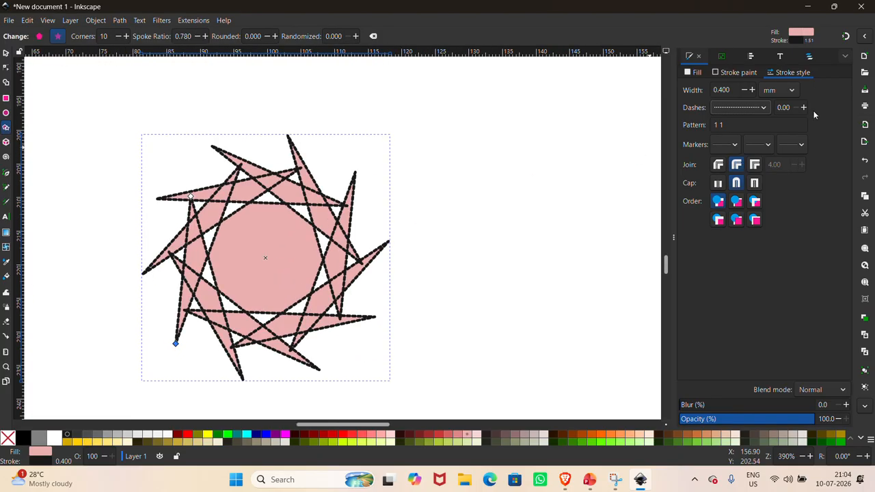
Step: Apply the long-dash pattern 6 2 to the star's outline
click(764, 110)
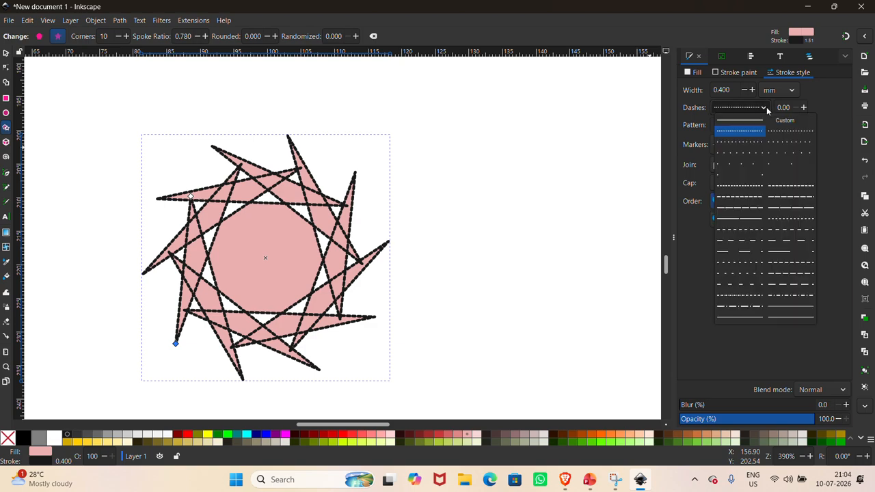
click(777, 276)
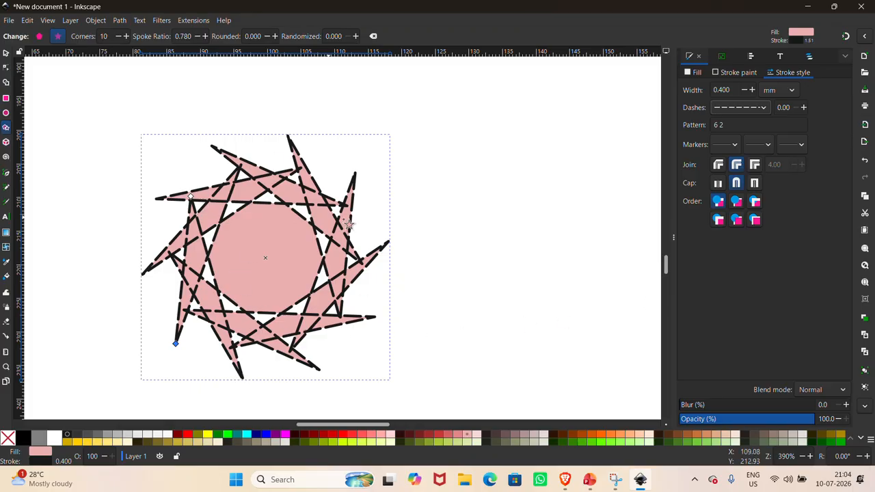
scroll(404, 164, up, 1)
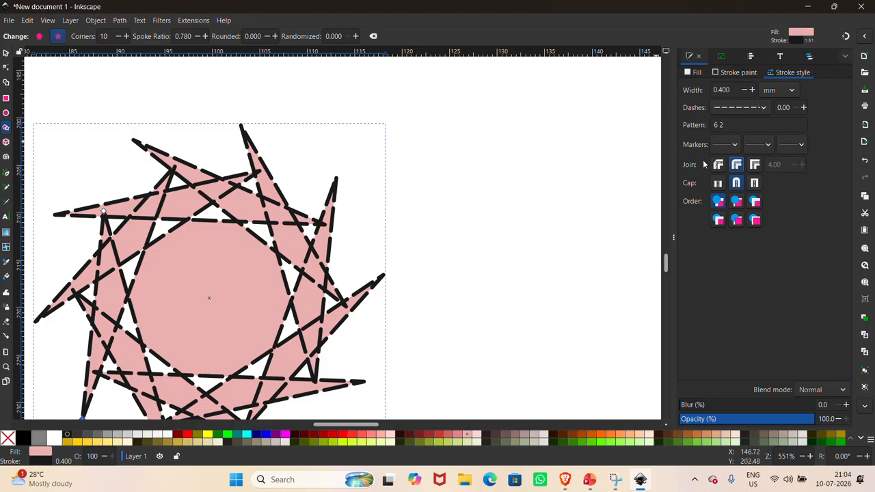
ctrl+scroll(307, 197, down, 5)
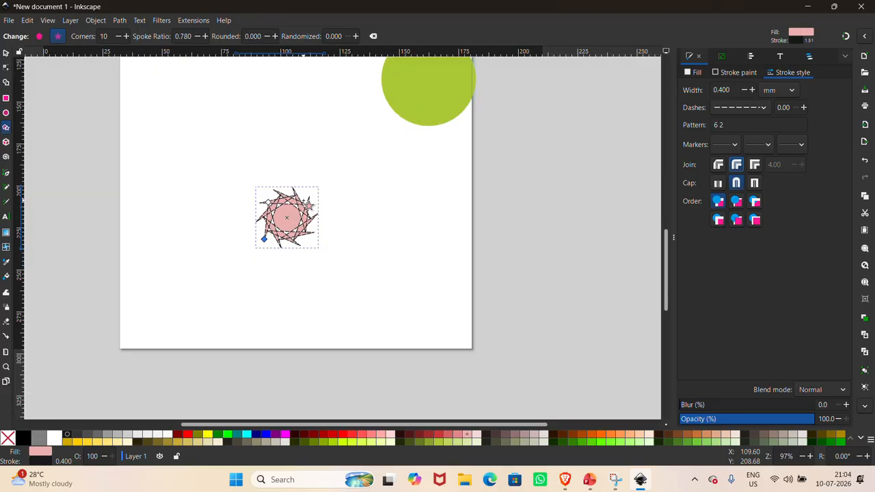
ctrl+scroll(305, 201, up, 2)
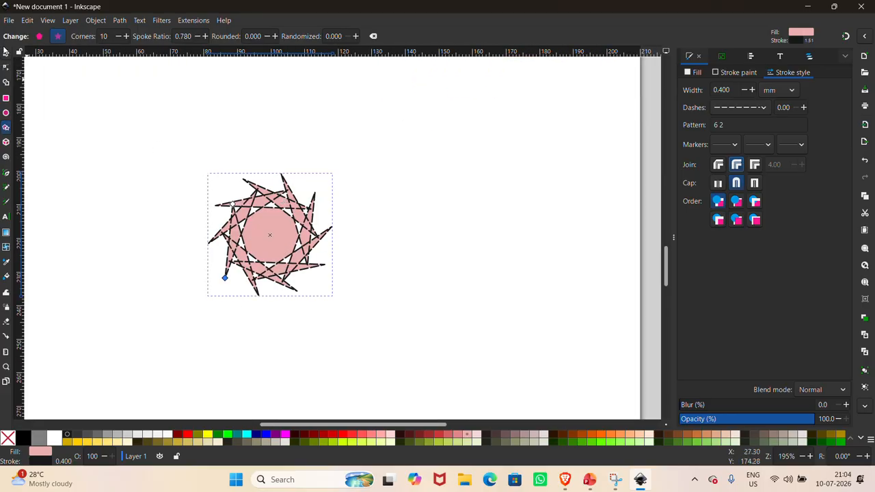
Step: Enlarge the star to about 56 mm wide, move it between the magenta shape and the green circle, and deselect it
click(6, 52)
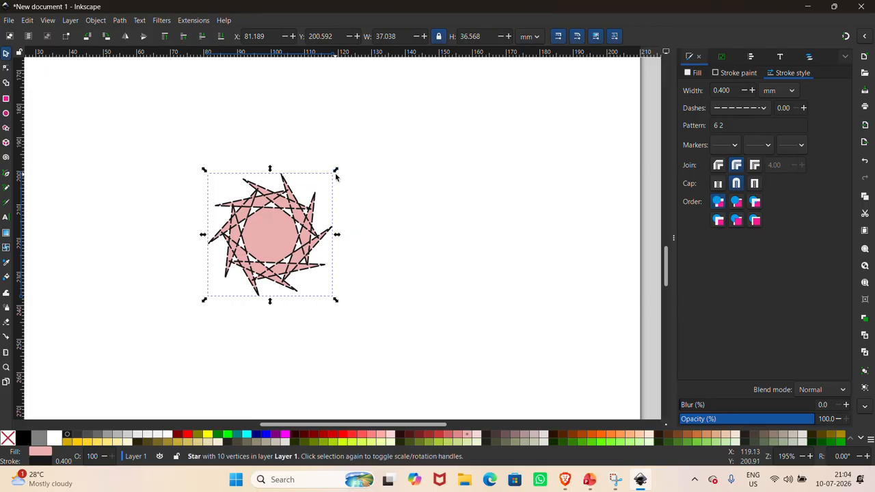
drag(336, 172, 403, 108)
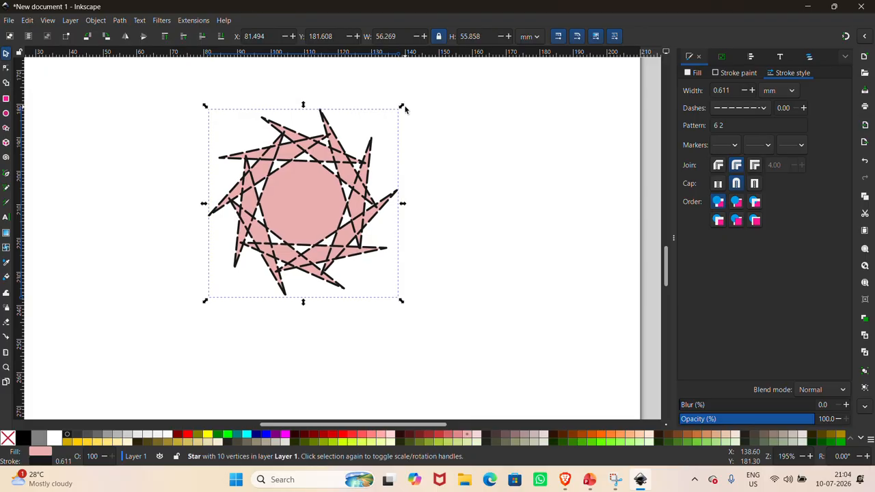
ctrl+scroll(353, 218, down, 2)
scroll(353, 217, up, 3)
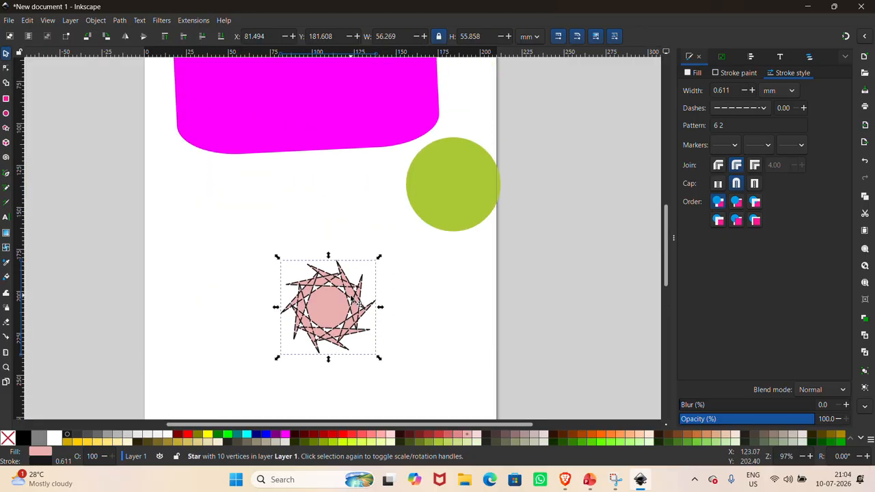
drag(353, 301, 377, 198)
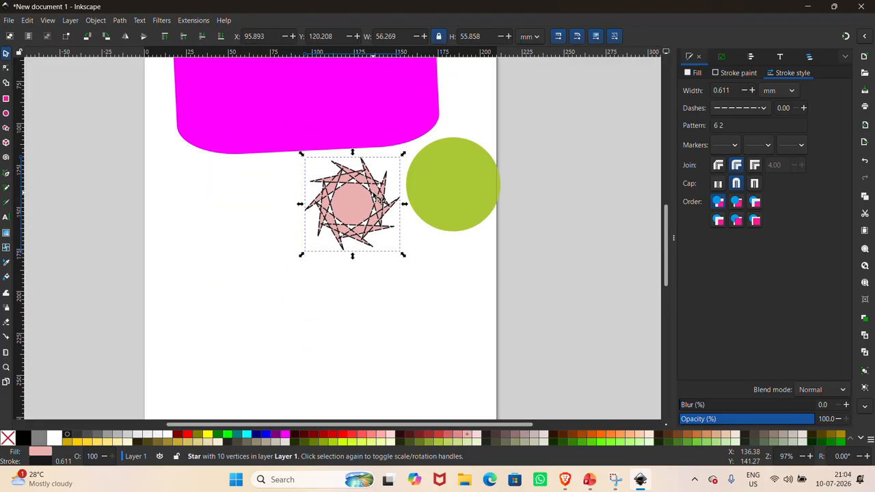
click(379, 199)
click(189, 200)
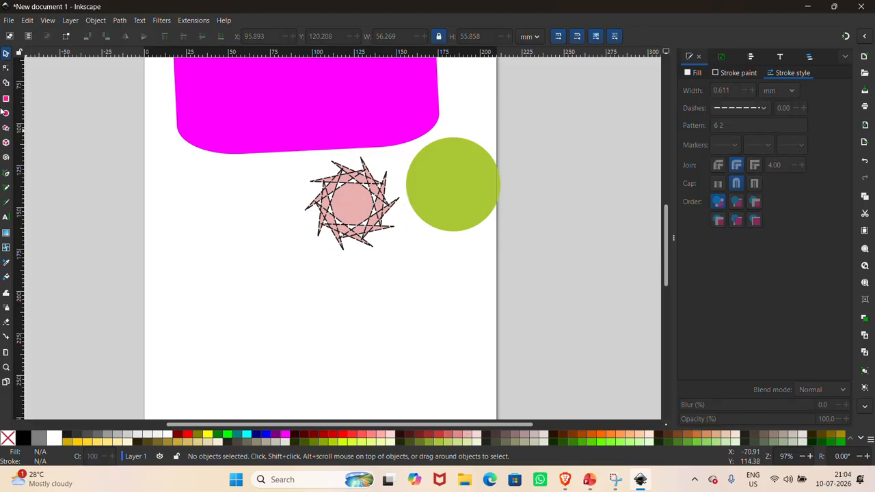
Step: Draw a 3D box freehand in the empty area of the page below the star
click(7, 144)
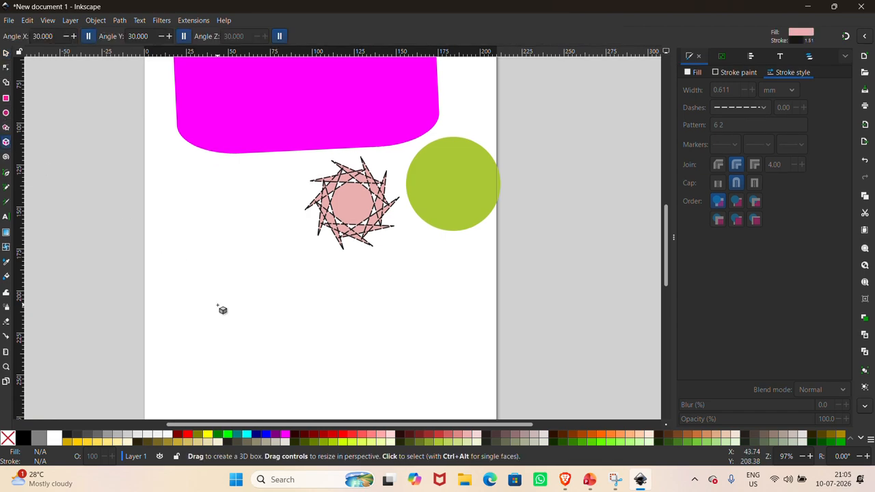
drag(218, 305, 333, 371)
scroll(333, 372, down, 2)
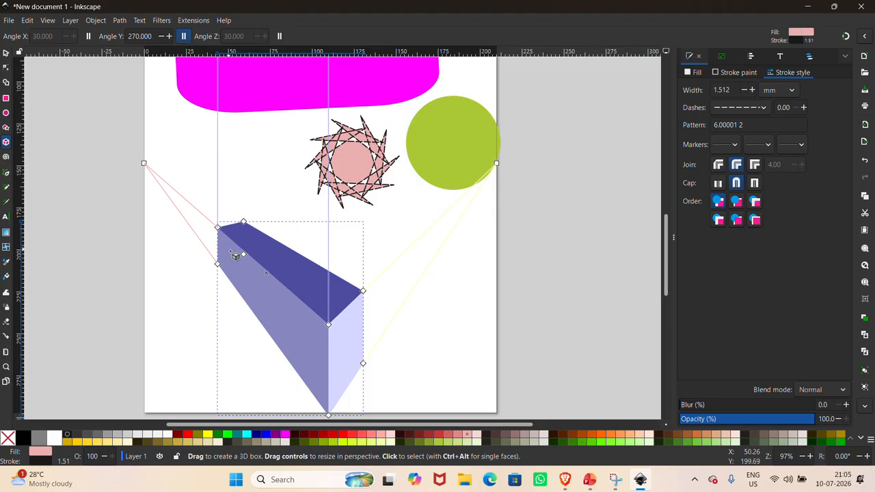
Step: Reshape the 3D box freehand by extending its depth along the Z axis and raising its top face
drag(247, 259, 272, 251)
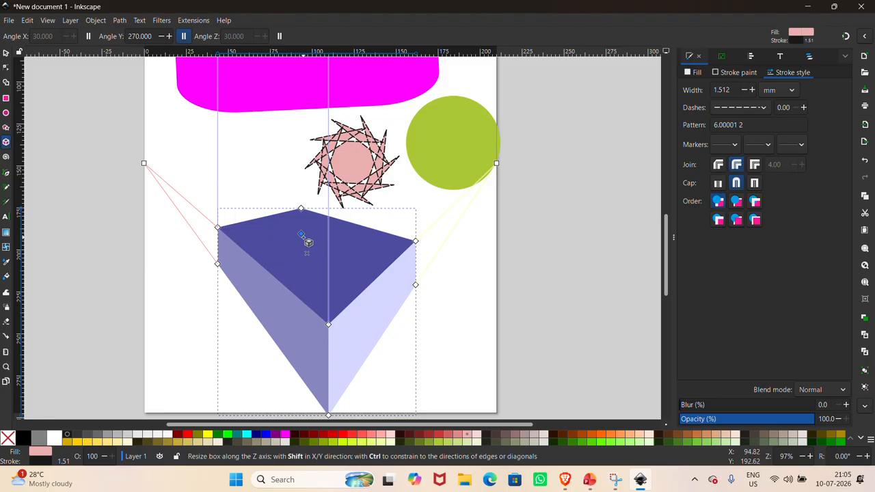
mouse_move(306, 239)
mouse_down()
mouse_move(328, 225)
mouse_move(298, 251)
mouse_up()
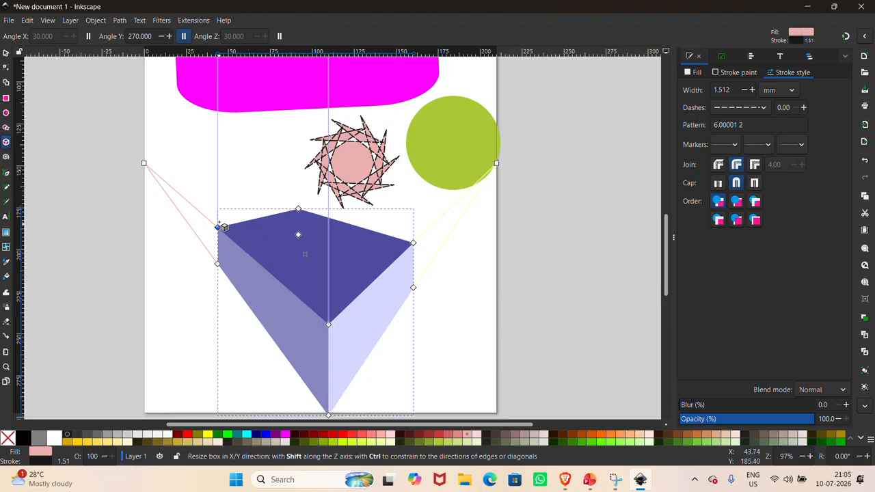
mouse_move(224, 227)
mouse_down()
mouse_move(228, 185)
mouse_move(228, 232)
mouse_move(230, 219)
mouse_up()
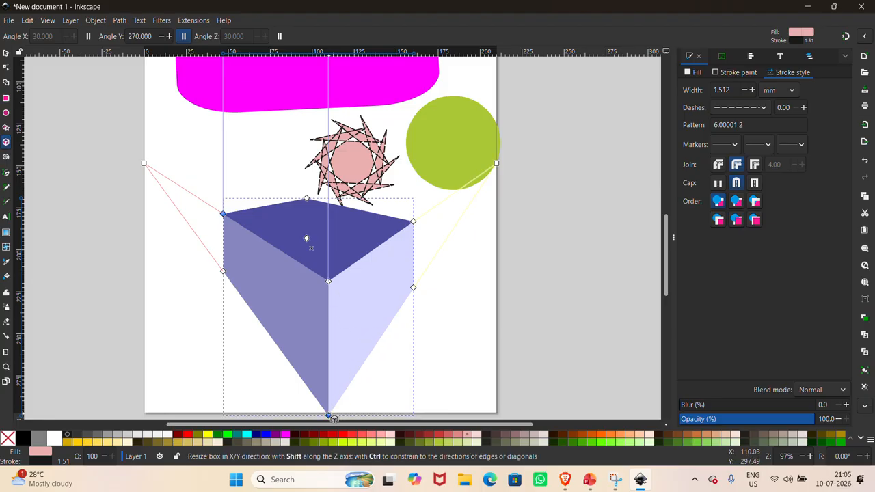
Step: Reshape the 3D box freehand by shortening its height and moving its X vanishing point inward near the box, and deselect it
drag(329, 415, 328, 373)
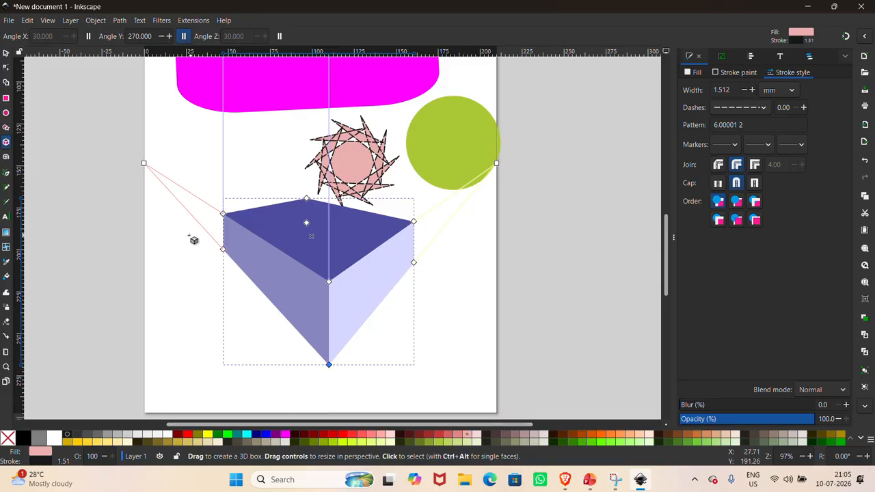
drag(146, 168, 264, 219)
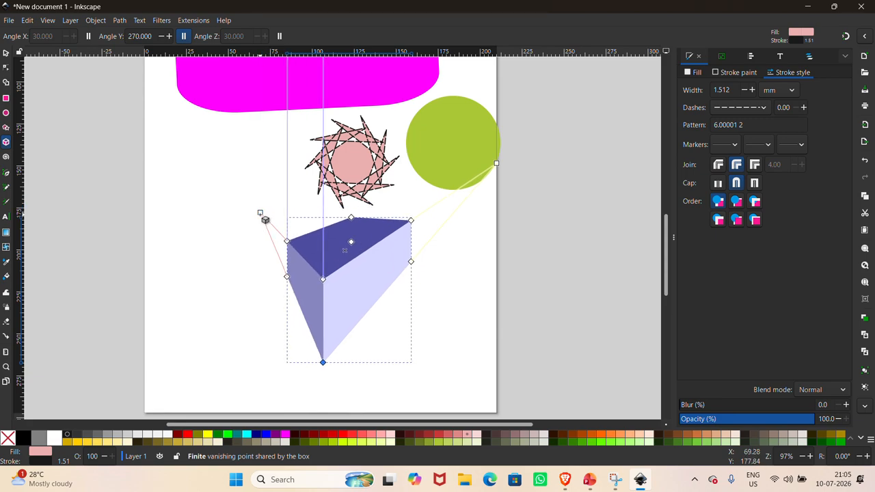
click(247, 199)
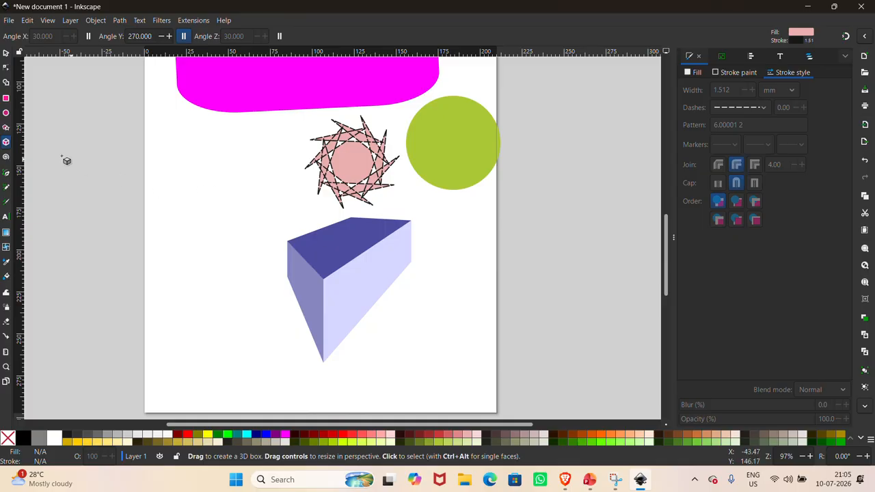
Step: Draw a spiral about 93 mm wide across the page's left edge and set its divergence to 0.900
click(6, 156)
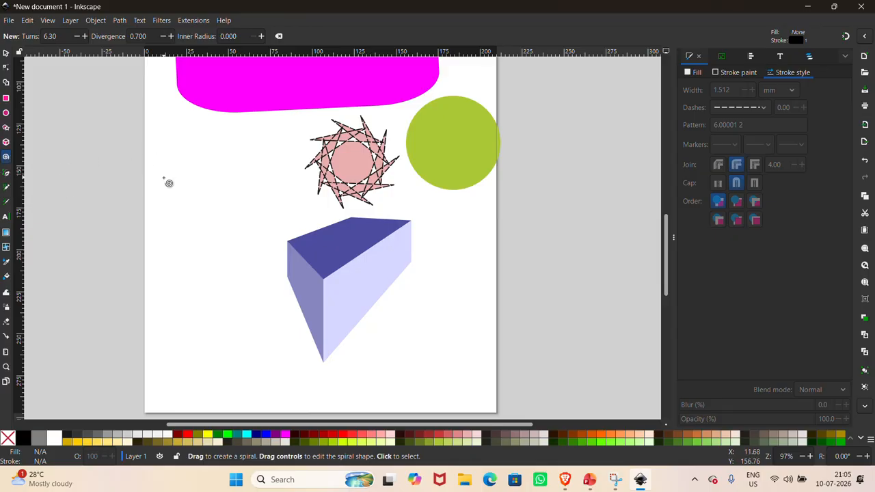
mouse_move(172, 190)
mouse_down()
mouse_move(264, 297)
mouse_move(203, 233)
mouse_move(217, 243)
mouse_up()
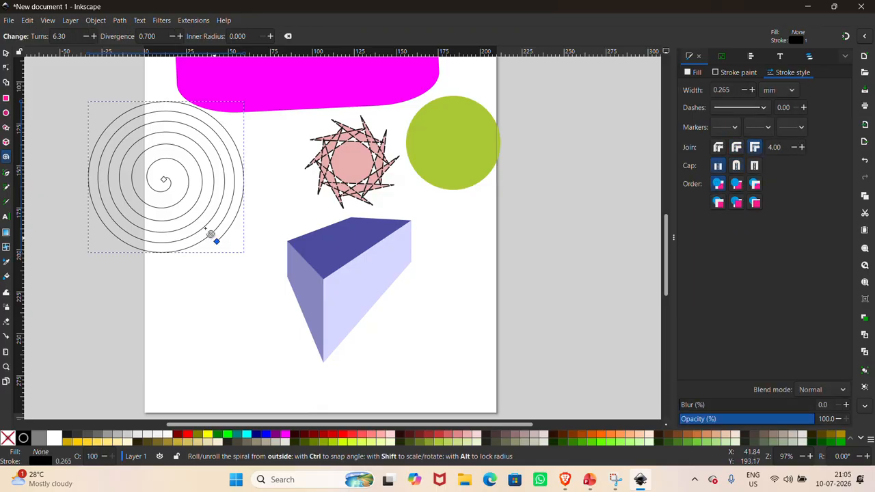
click(173, 36)
click(172, 36)
click(173, 36)
click(173, 36)
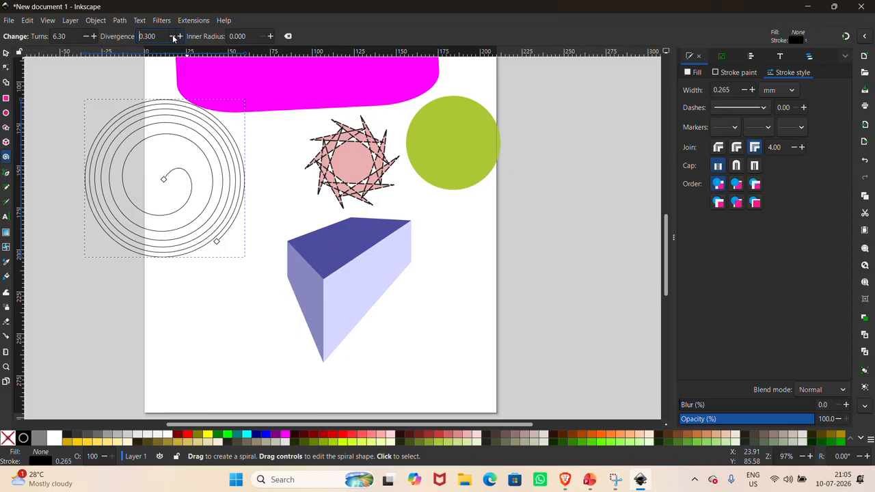
click(180, 37)
click(180, 36)
click(180, 36)
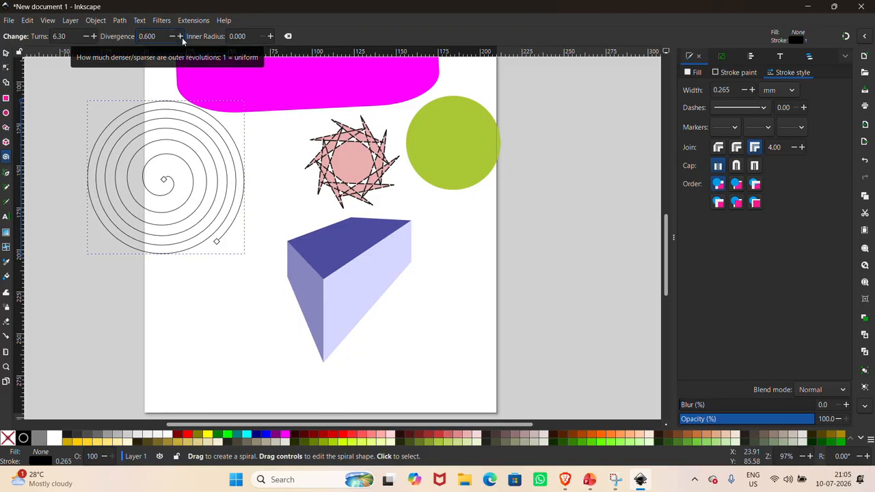
click(180, 36)
click(180, 36)
click(179, 36)
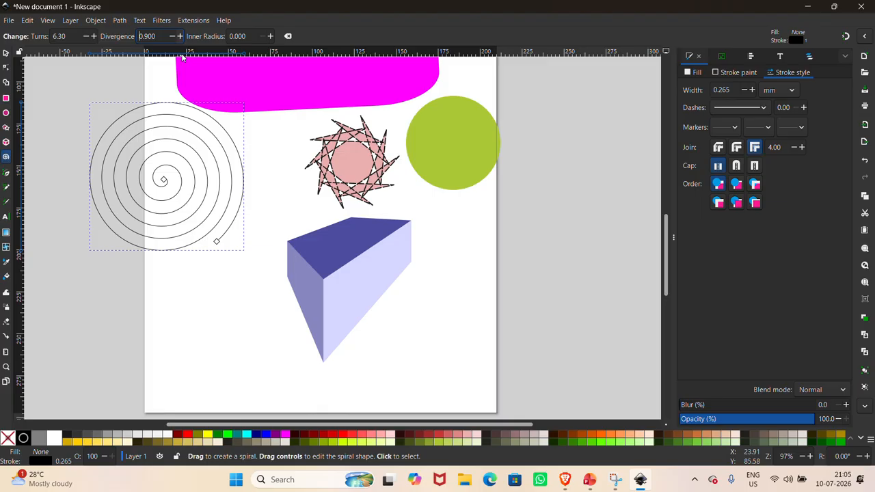
Step: Set the spiral's inner radius to 0.020 and shorten the spiral to about 3.55 turns by rolling in its outer end
click(270, 36)
click(270, 37)
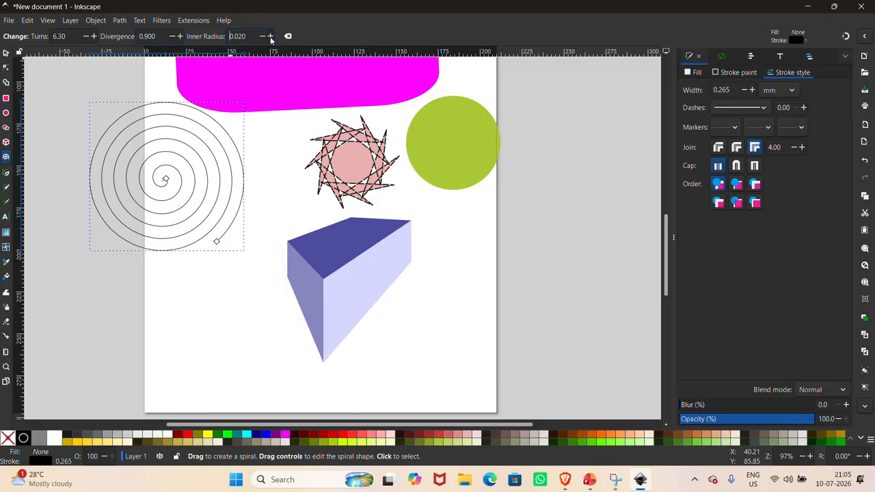
click(87, 36)
click(87, 36)
click(87, 36)
click(87, 36)
click(87, 36)
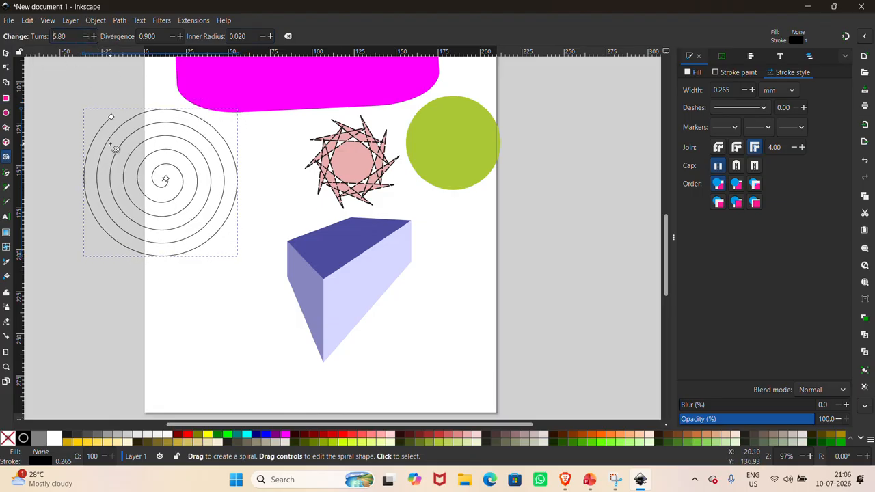
drag(111, 117, 143, 194)
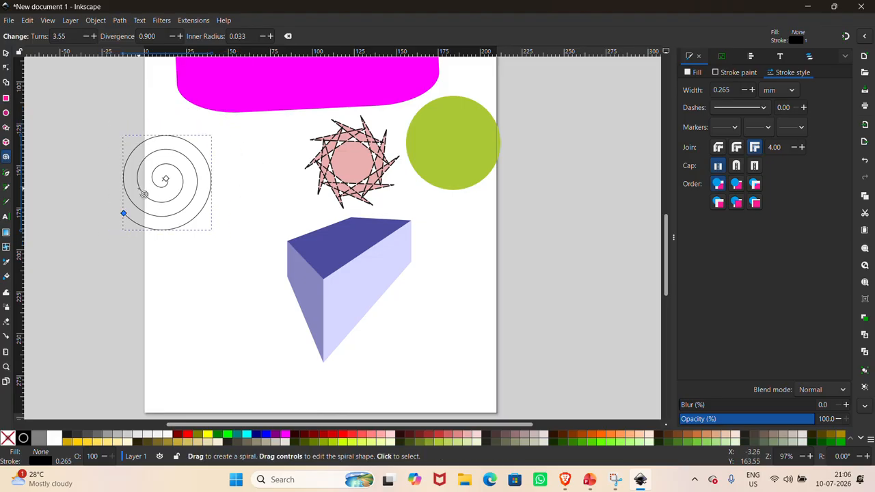
Step: Draw a closed straight-sided, six-corner path about 34 mm wide, notched at its top, in the page's lower-left corner using the Pen tool
click(6, 173)
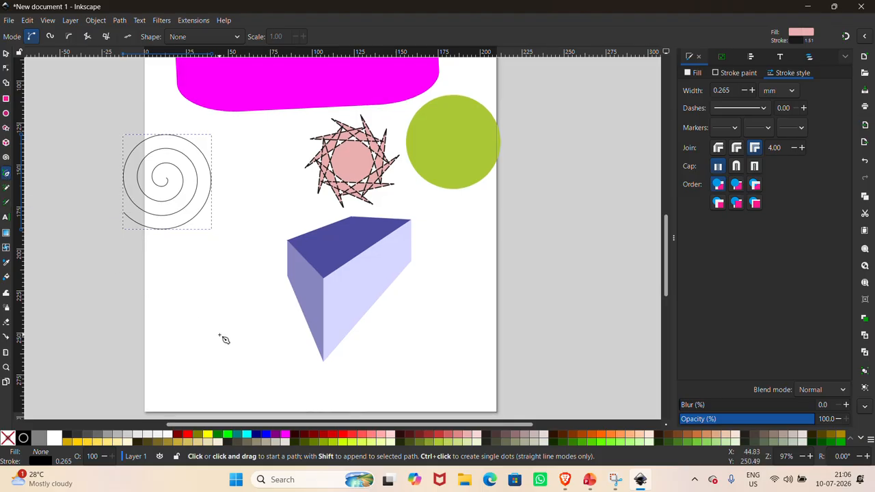
scroll(223, 338, down, 1)
ctrl+scroll(224, 339, up, 1)
ctrl+scroll(224, 339, up, 1)
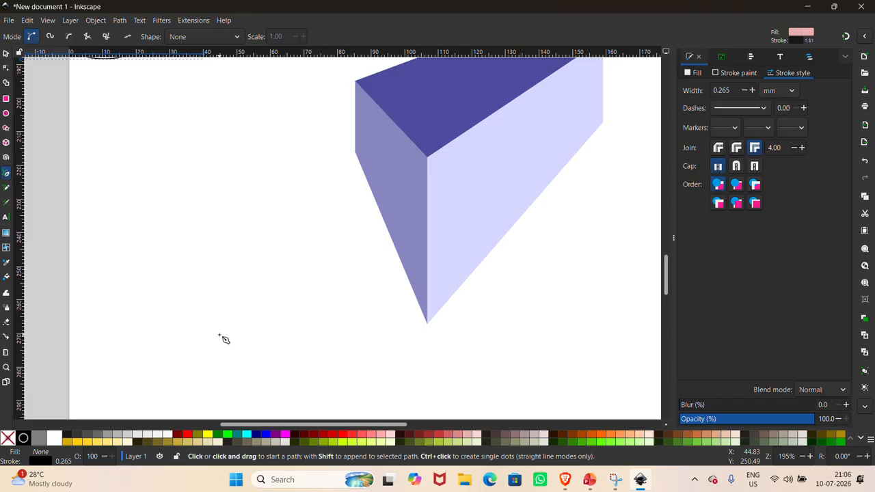
scroll(224, 340, down, 1)
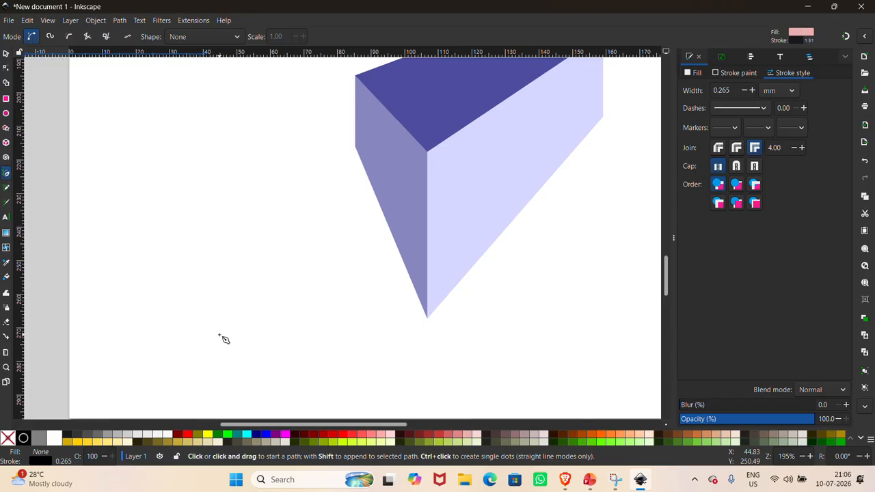
click(150, 372)
drag(149, 370, 108, 307)
click(107, 306)
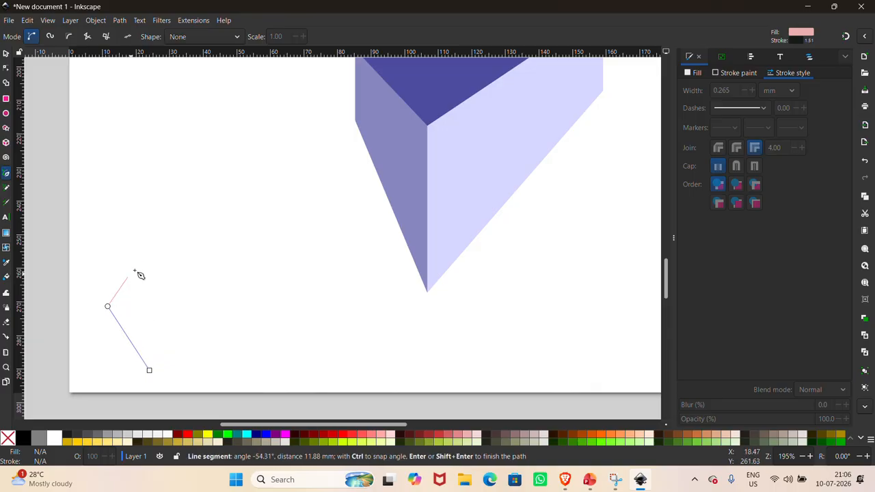
click(153, 249)
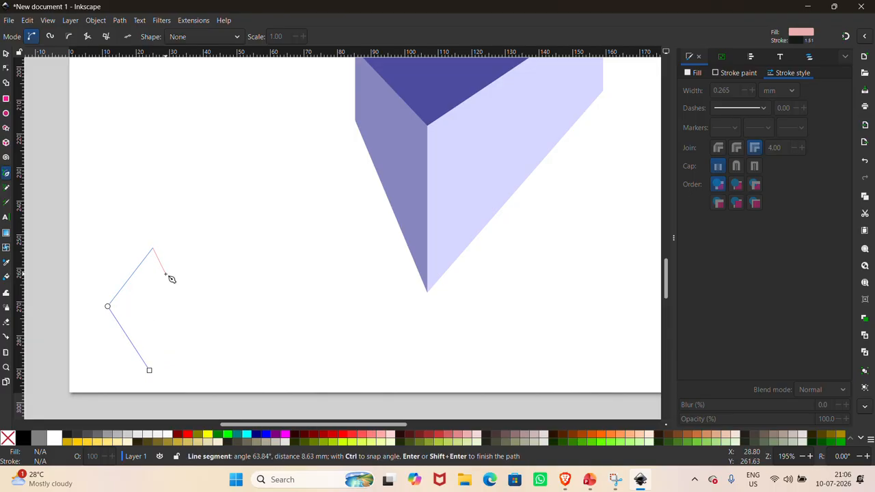
click(165, 274)
click(198, 256)
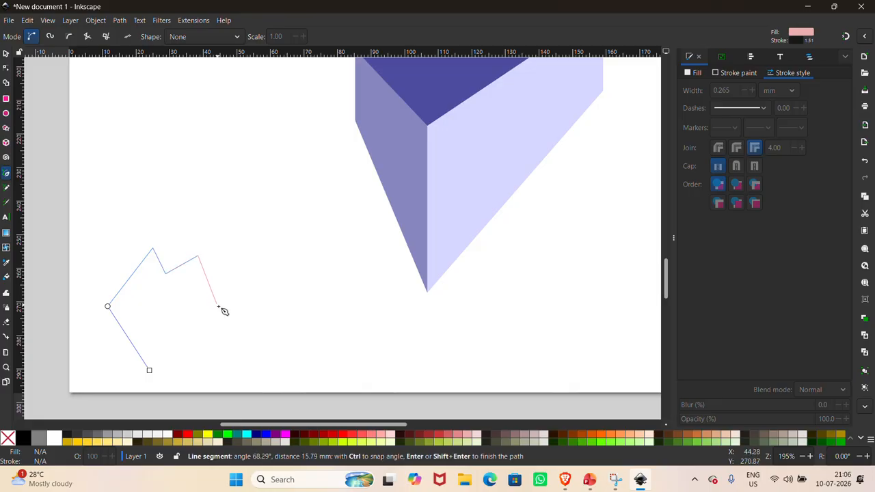
click(220, 309)
click(149, 370)
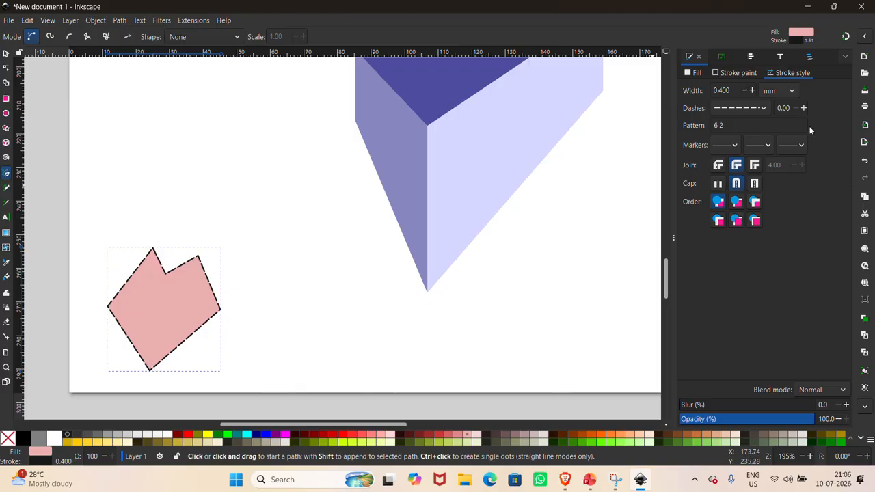
Step: Make the six-corner path's outline solid and move its two upper peaks and bottom node into a roughly symmetric heart shape
click(763, 111)
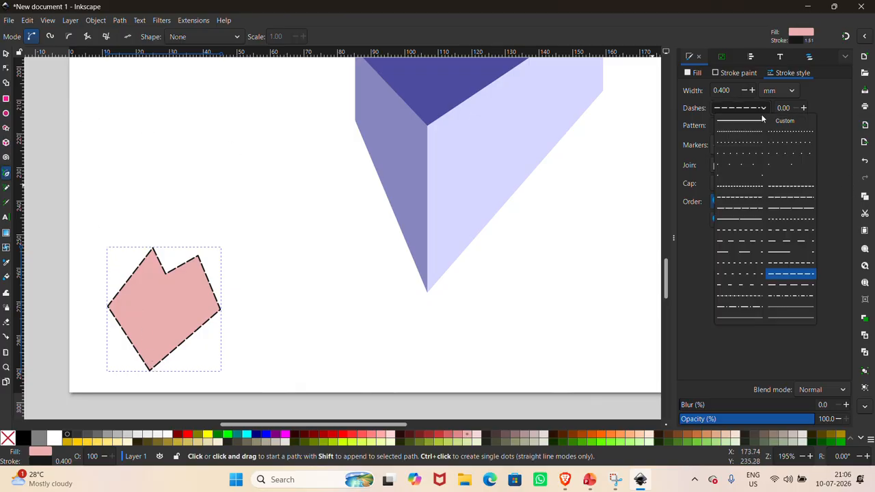
click(755, 117)
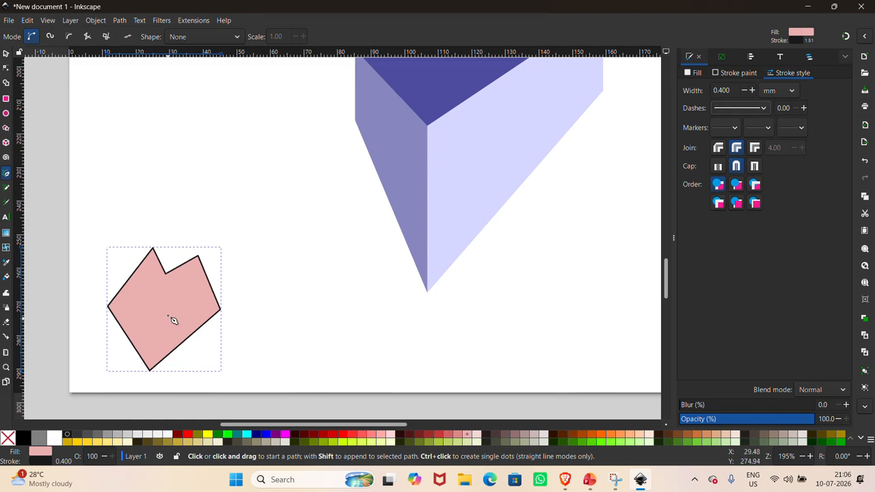
click(7, 69)
scroll(137, 270, up, 1)
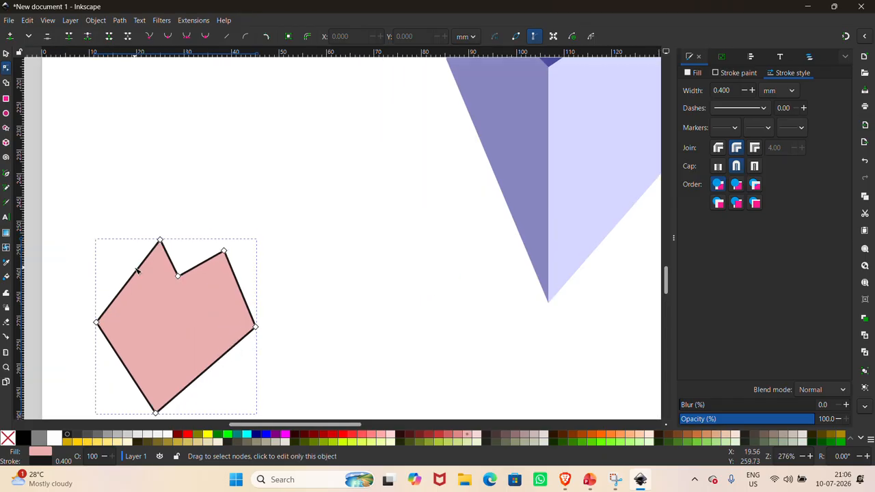
scroll(137, 270, down, 1)
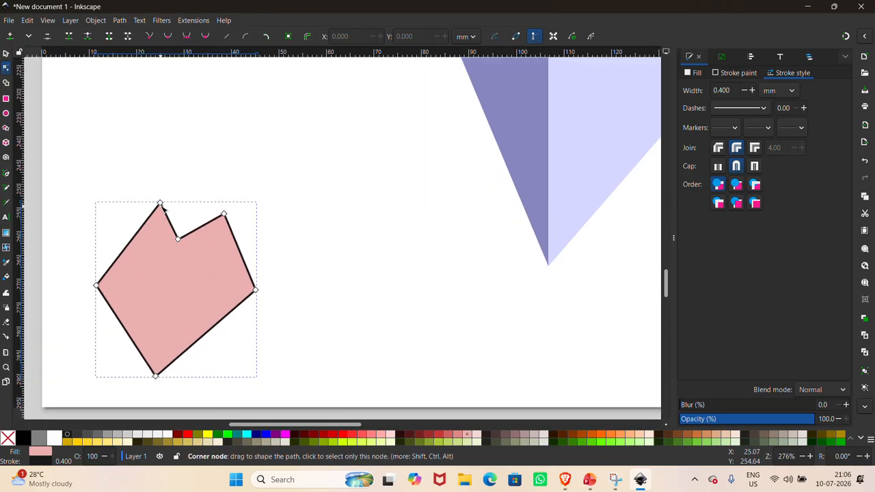
drag(161, 205, 119, 201)
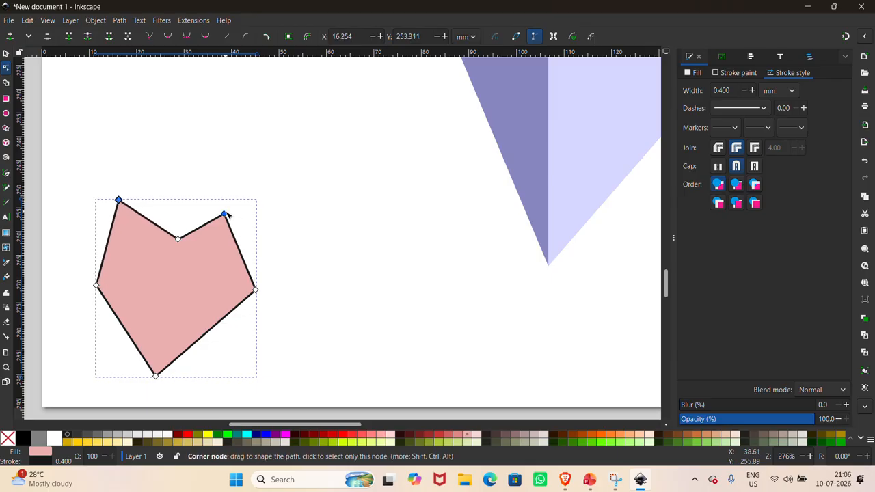
drag(226, 215, 231, 204)
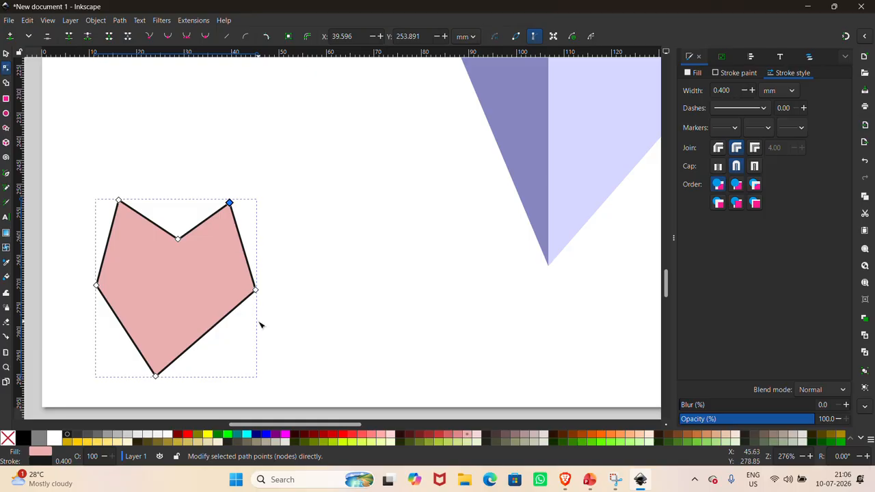
drag(158, 380, 177, 381)
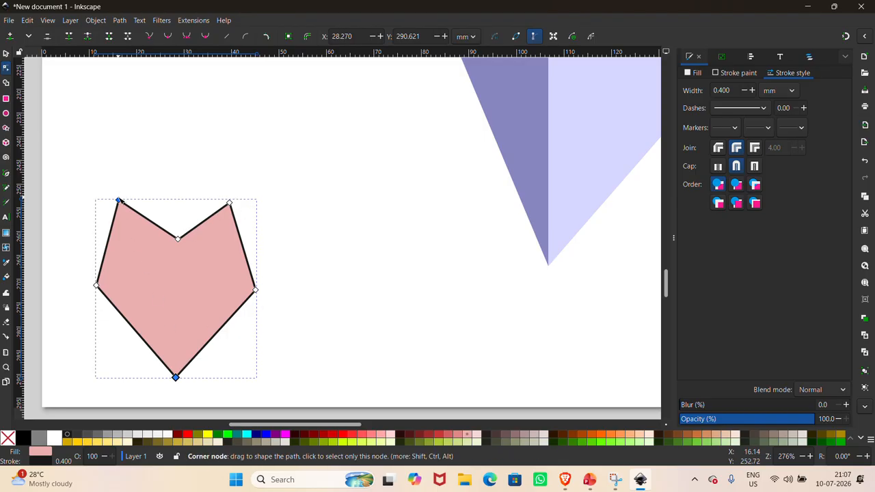
Step: Select all six nodes of the heart-like path and make them symmetric so its straight sides become curves
click(119, 201)
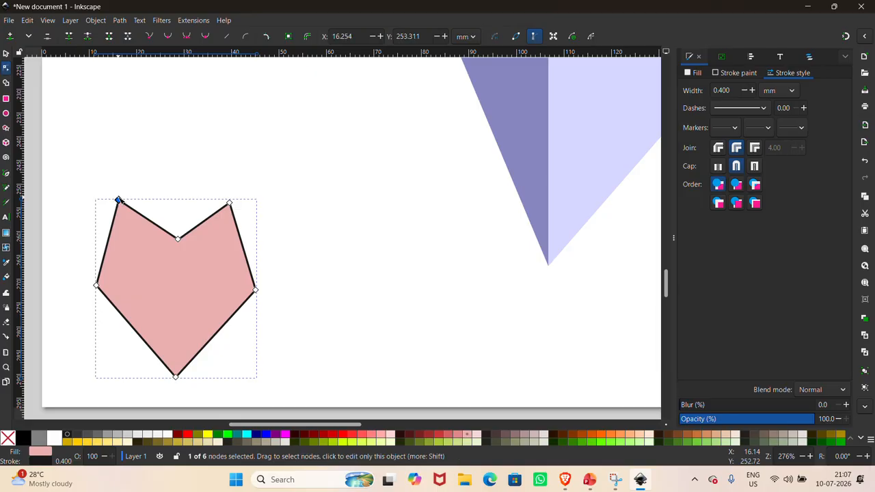
shift+click(178, 239)
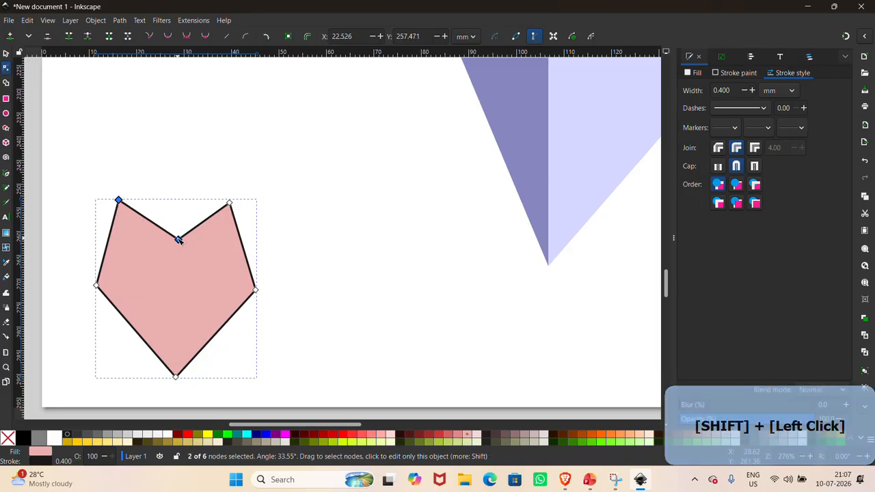
shift+click(230, 204)
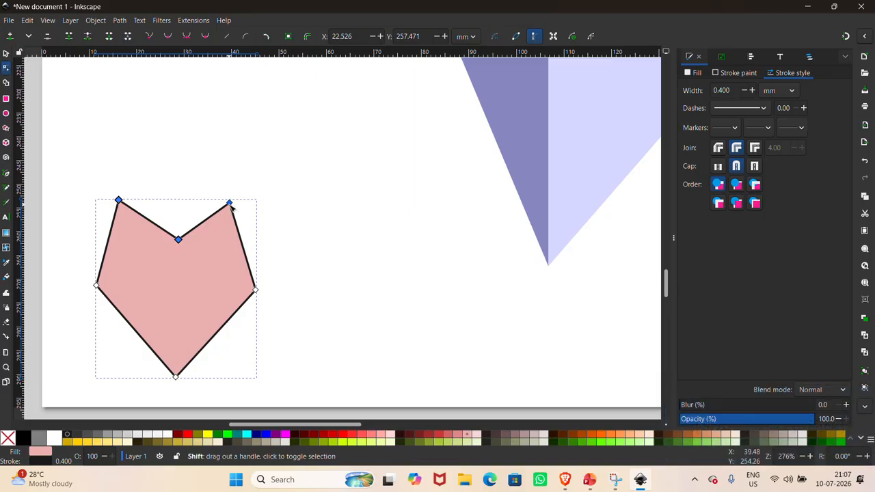
shift+click(256, 291)
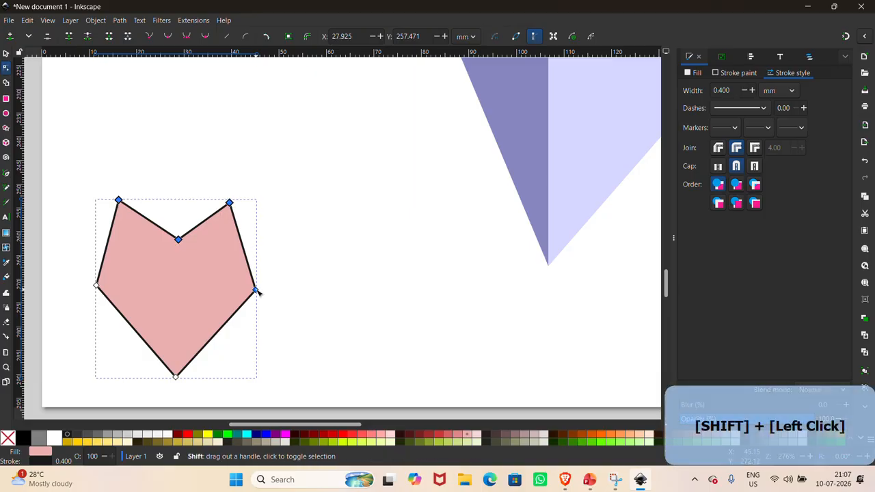
shift+click(182, 382)
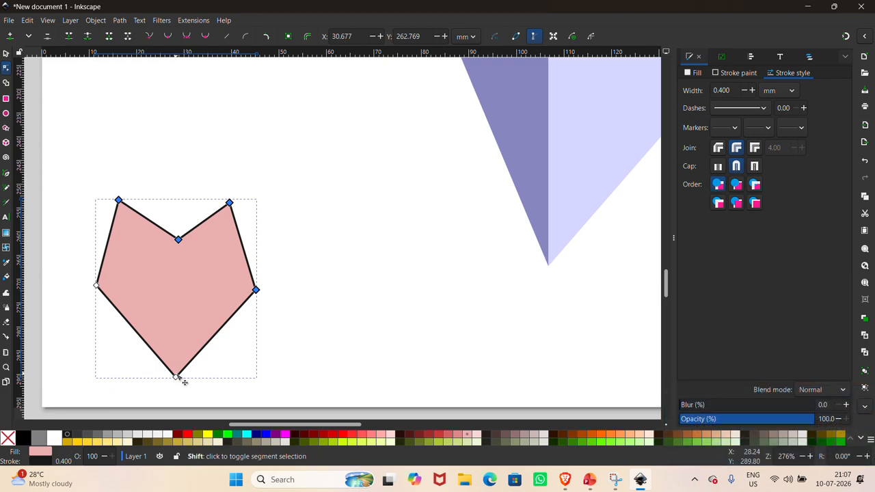
shift+click(175, 376)
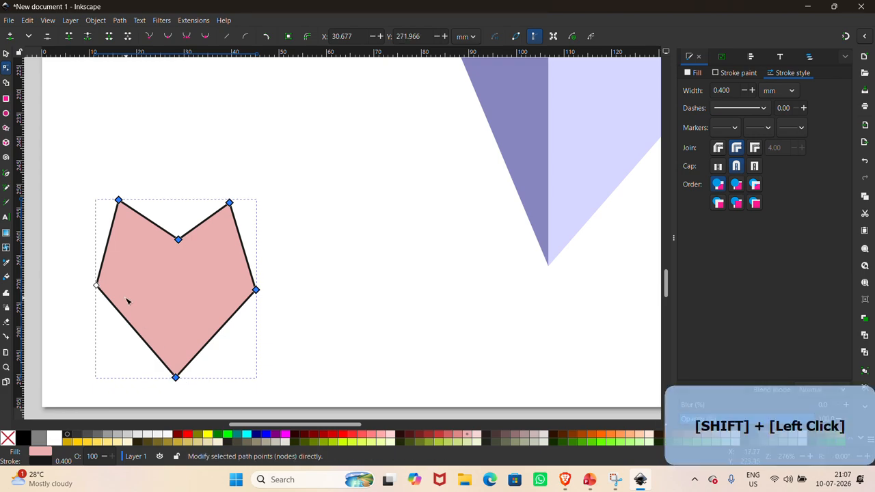
shift+click(97, 286)
click(187, 36)
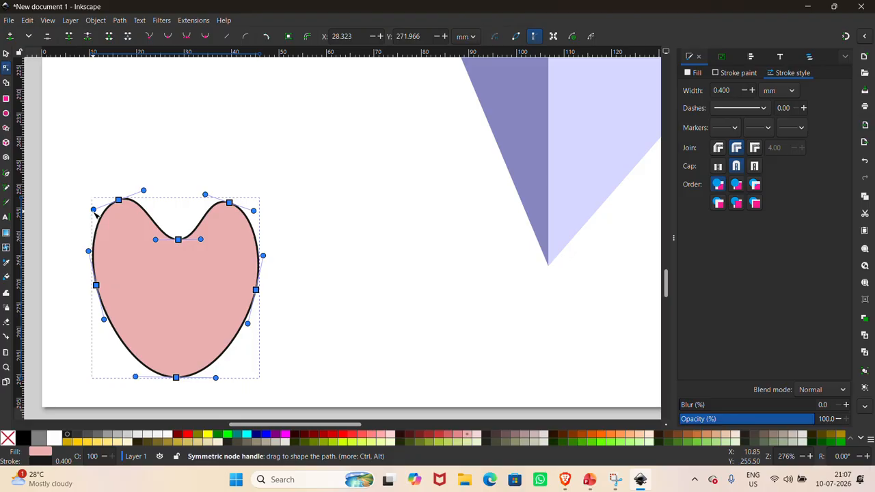
Step: Adjust the curve handles of the heart's upper-left peak and left side node to refine its left contour
drag(94, 210, 94, 219)
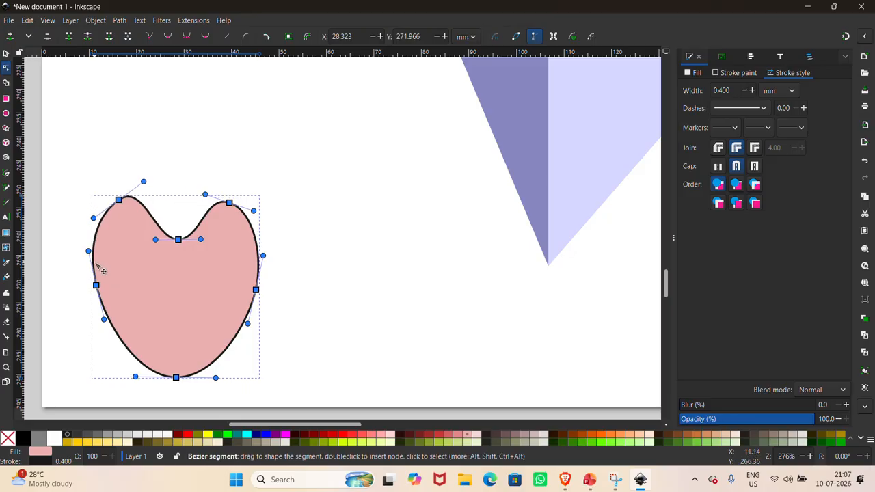
drag(93, 254, 101, 254)
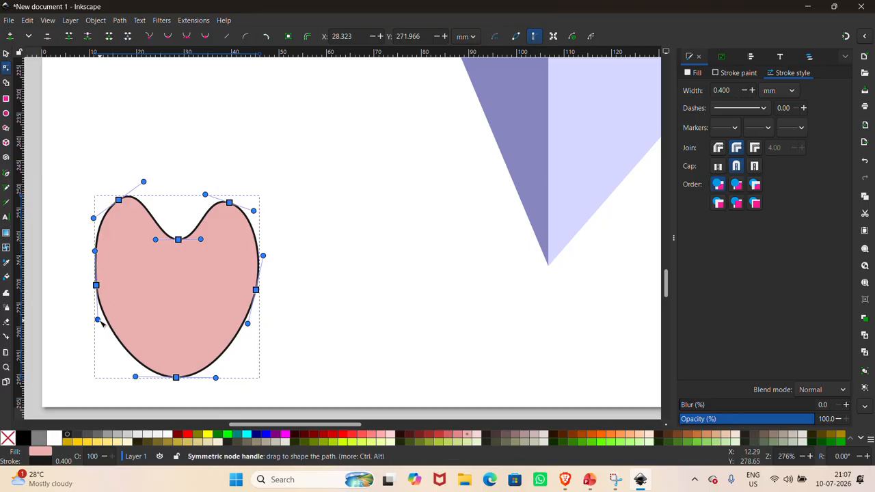
drag(101, 322, 106, 321)
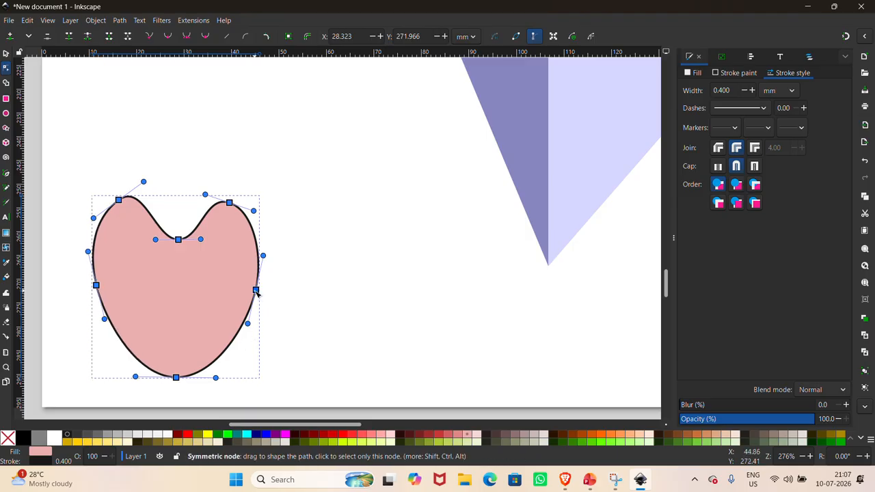
Step: Shift the whole heart path slightly left, fine-tune the curve handles of its right peak, and deselect it
drag(256, 291, 245, 293)
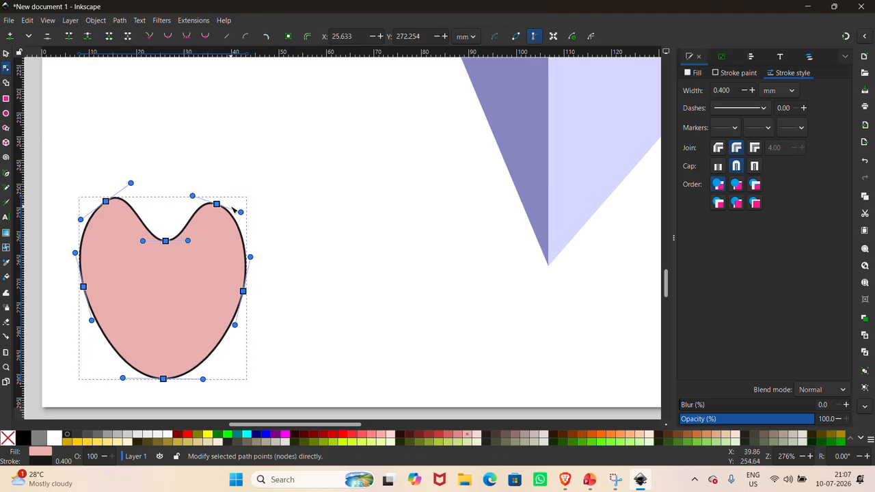
mouse_move(245, 212)
mouse_down()
mouse_move(251, 205)
mouse_move(242, 211)
mouse_up()
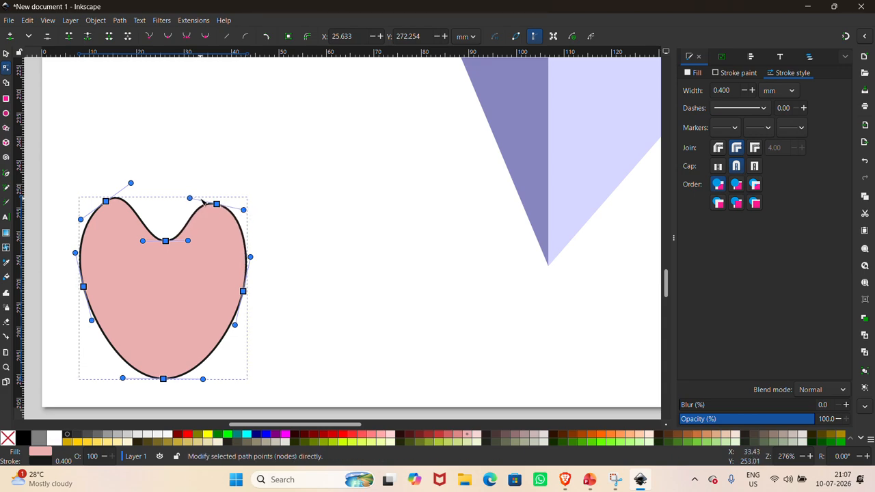
drag(192, 199, 194, 200)
click(319, 260)
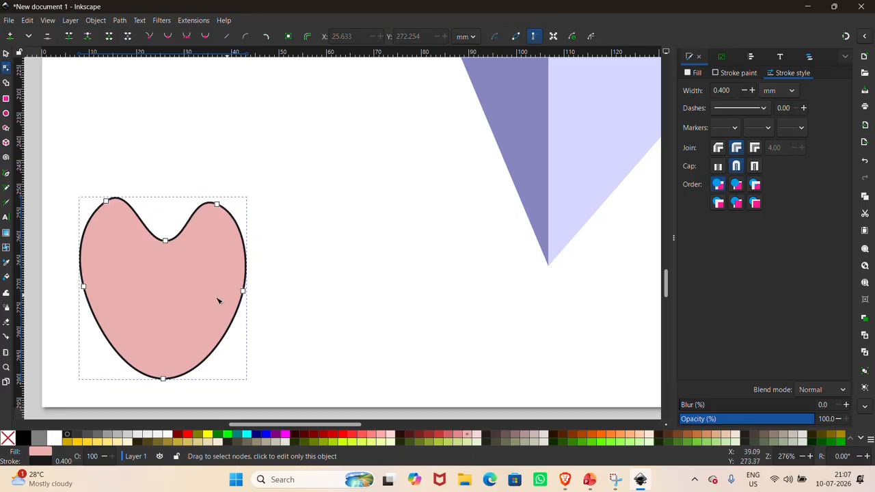
key(Escape)
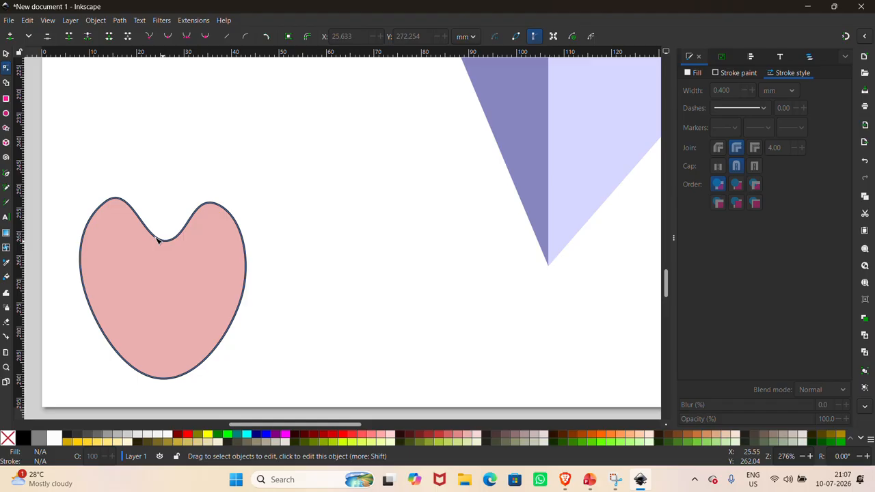
Step: Fill the heart path with red #D40000 and remove its outline
click(6, 53)
scroll(144, 179, down, 2)
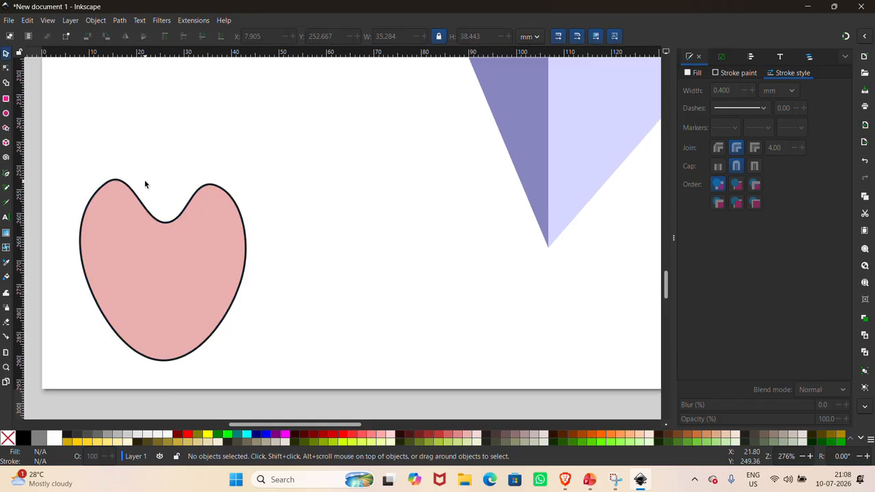
click(175, 248)
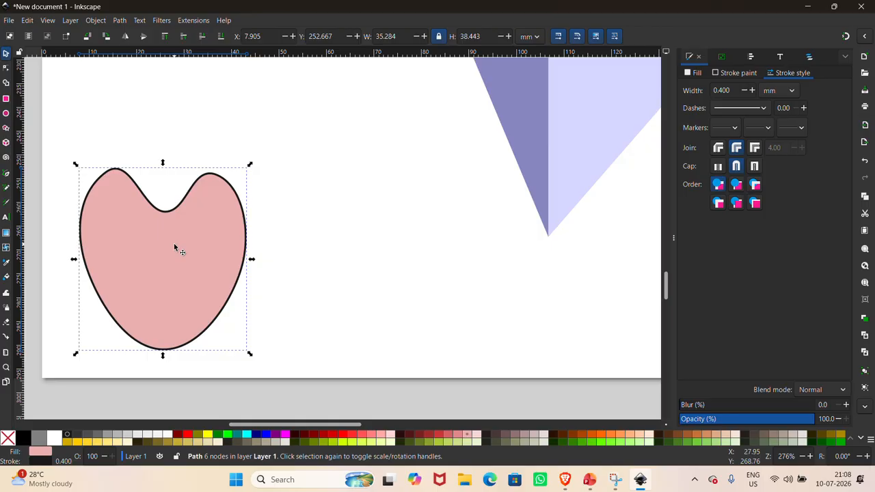
click(327, 437)
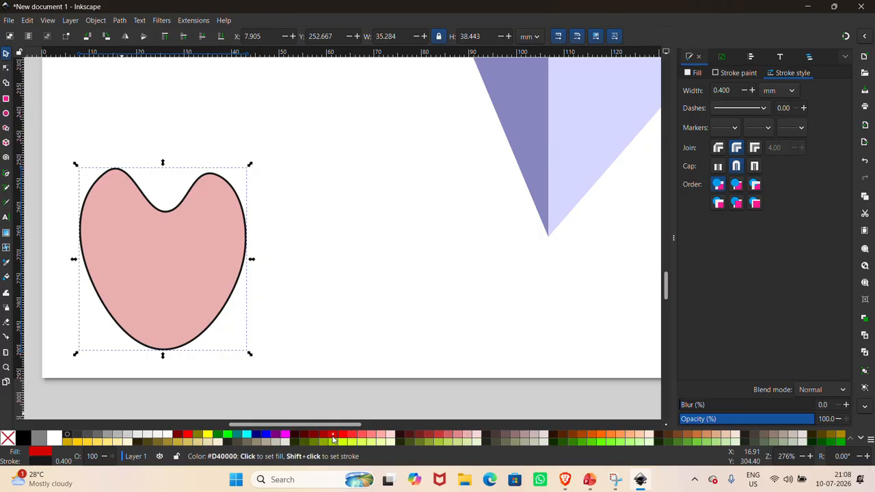
shift+click(7, 438)
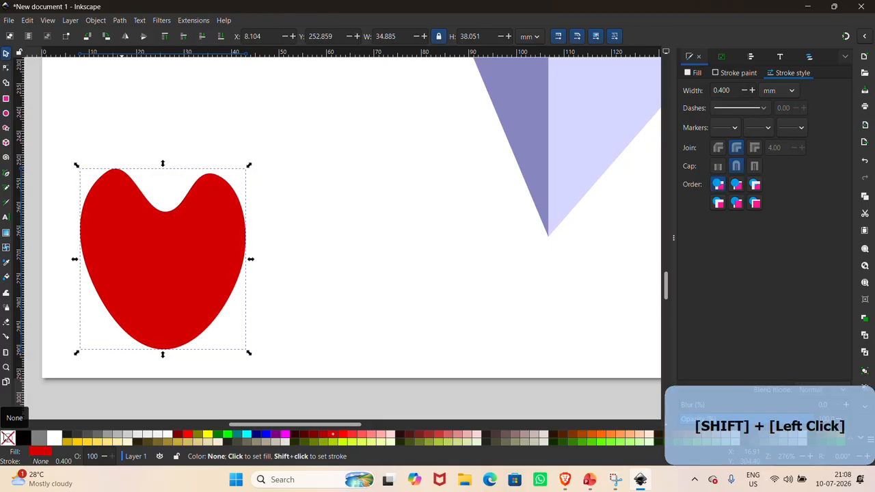
Step: Apply the Blur Double filter to the red heart, with 81.6% opacity and 16.9% blur
click(162, 21)
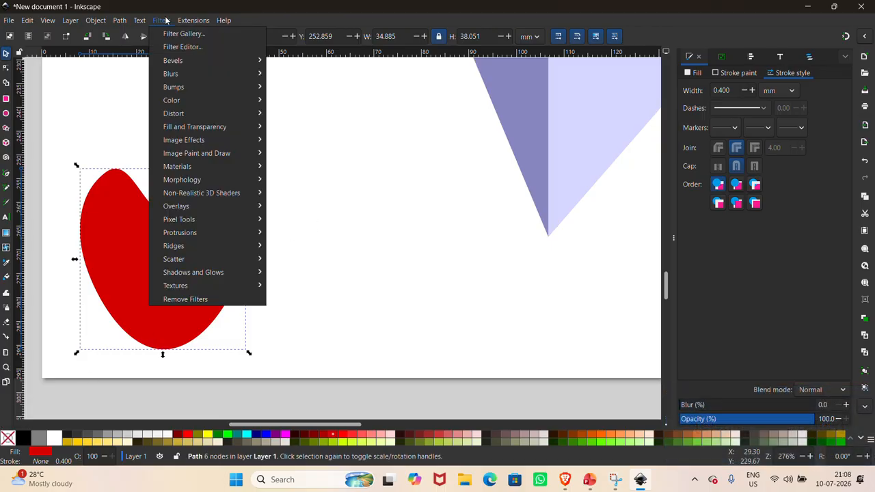
mouse_move(209, 74)
click(293, 91)
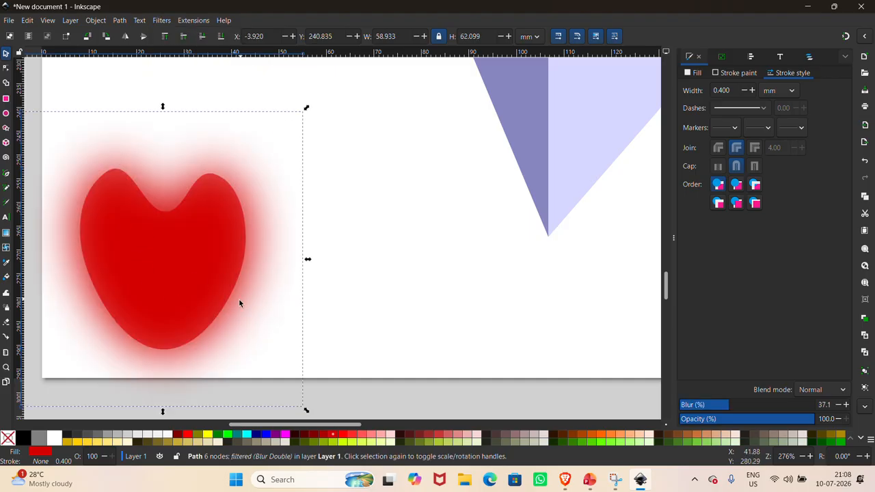
click(764, 419)
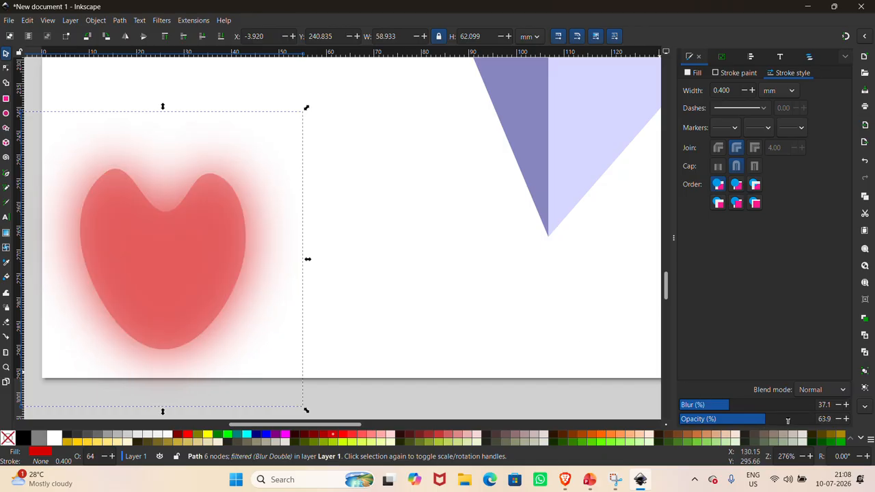
click(787, 420)
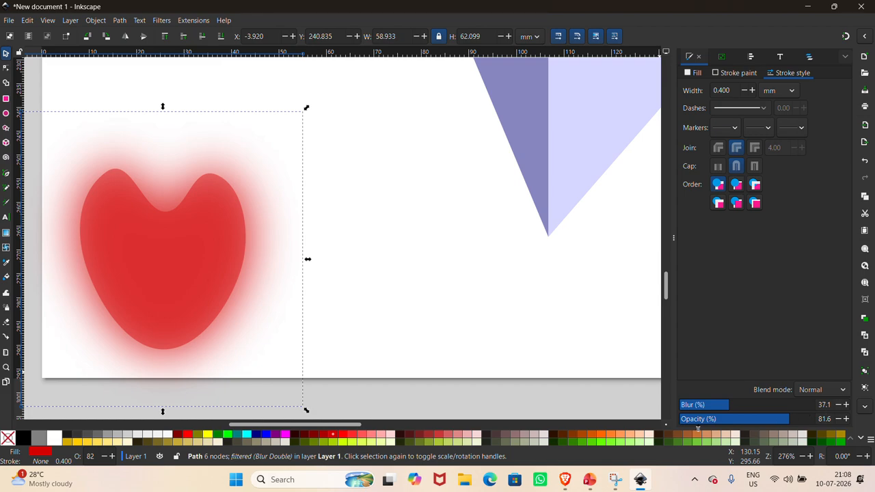
drag(728, 408, 711, 404)
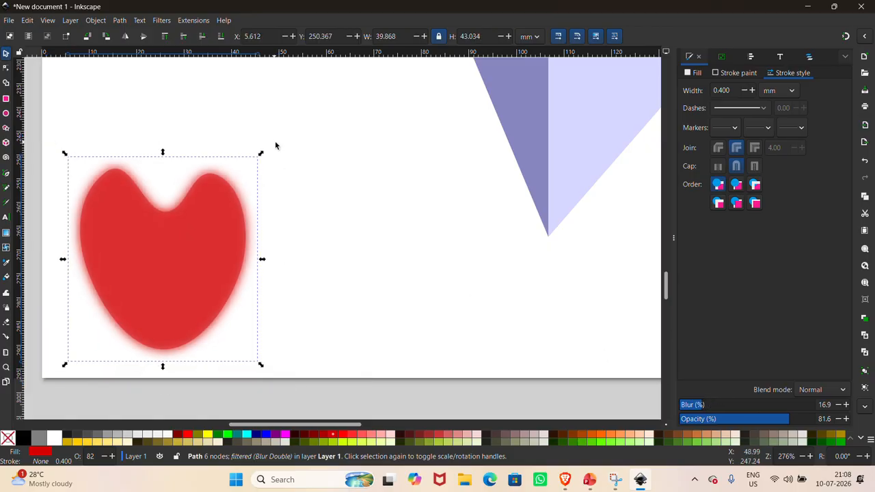
Step: Apply the Sharpen More image effect filter to the red heart
click(164, 21)
mouse_move(195, 101)
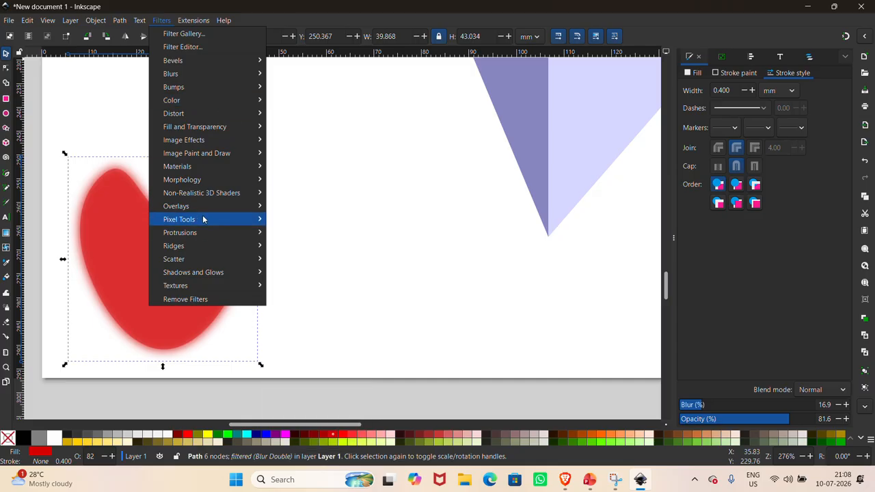
mouse_move(203, 218)
mouse_move(215, 127)
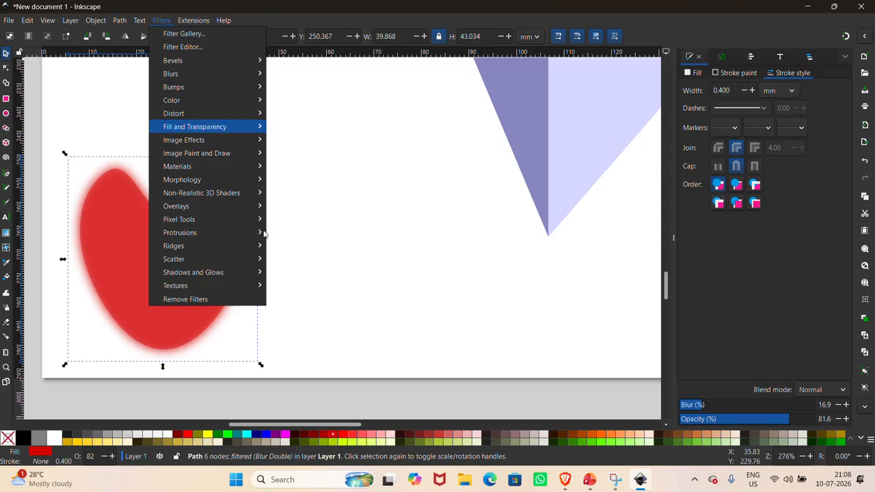
mouse_move(207, 152)
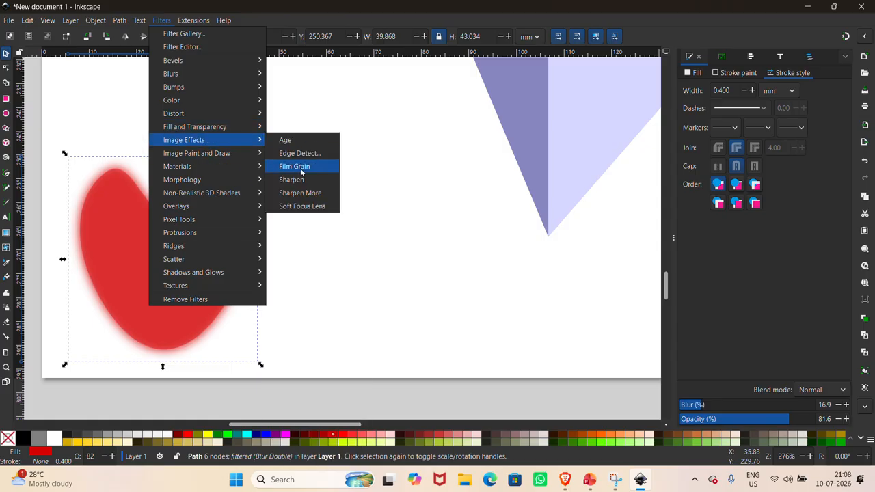
click(298, 189)
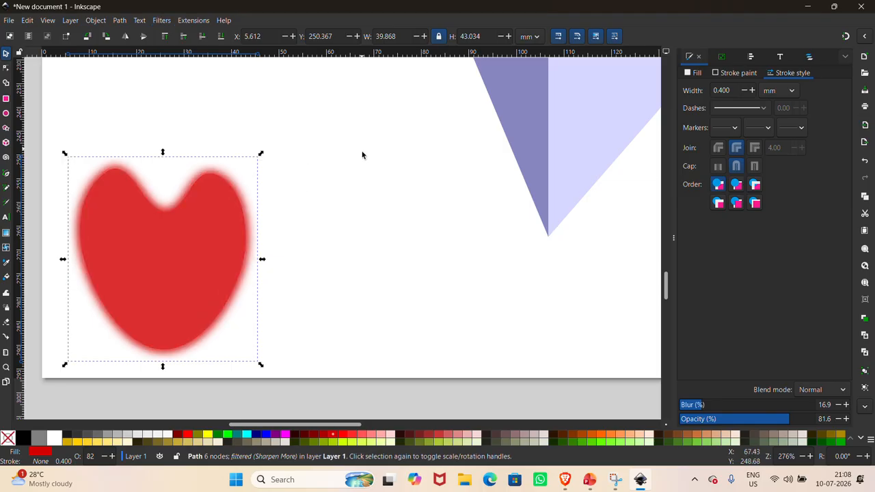
Step: Apply the Button bevel filter to the heart, set its blur to 33.7%, and deselect it
click(162, 20)
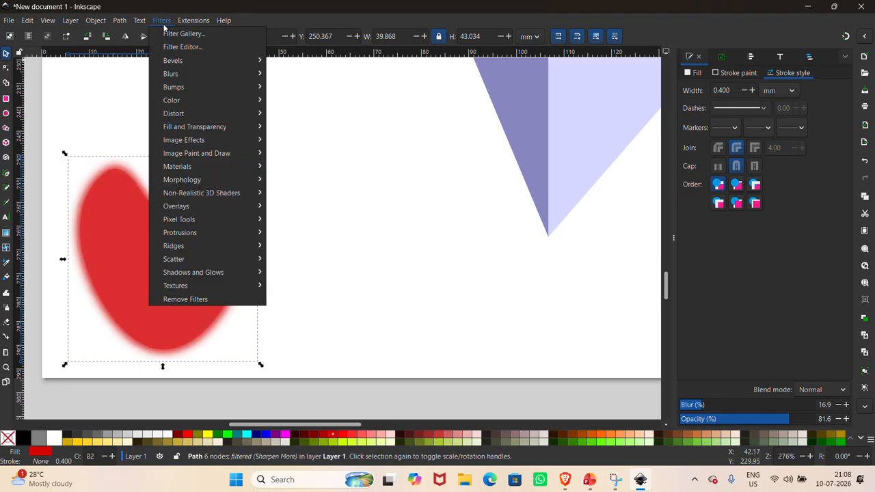
mouse_move(225, 60)
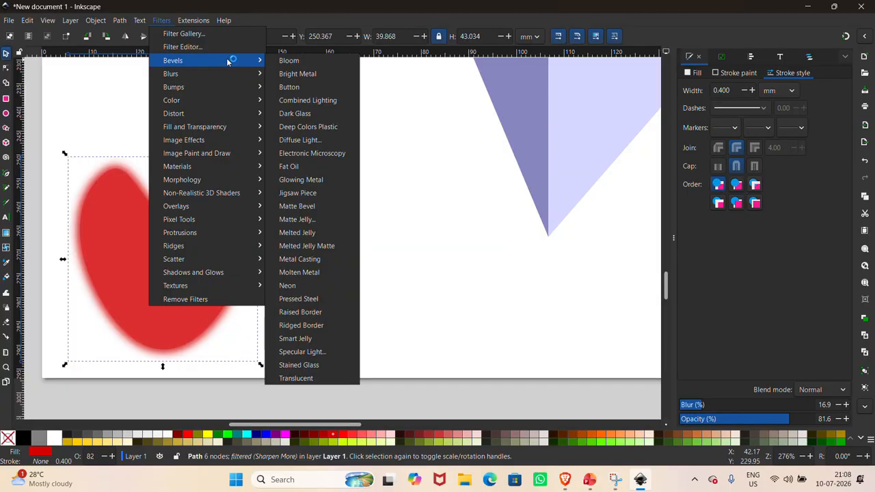
click(310, 84)
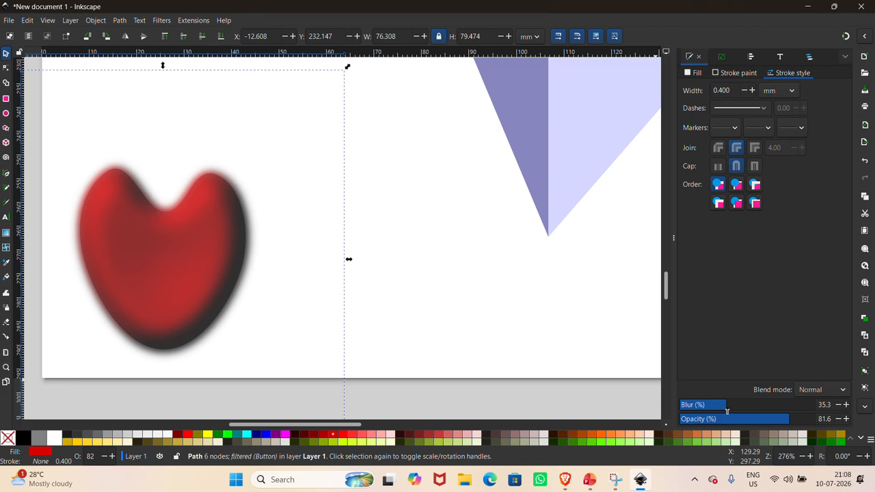
mouse_move(724, 406)
mouse_down()
mouse_move(731, 406)
mouse_move(720, 405)
mouse_up()
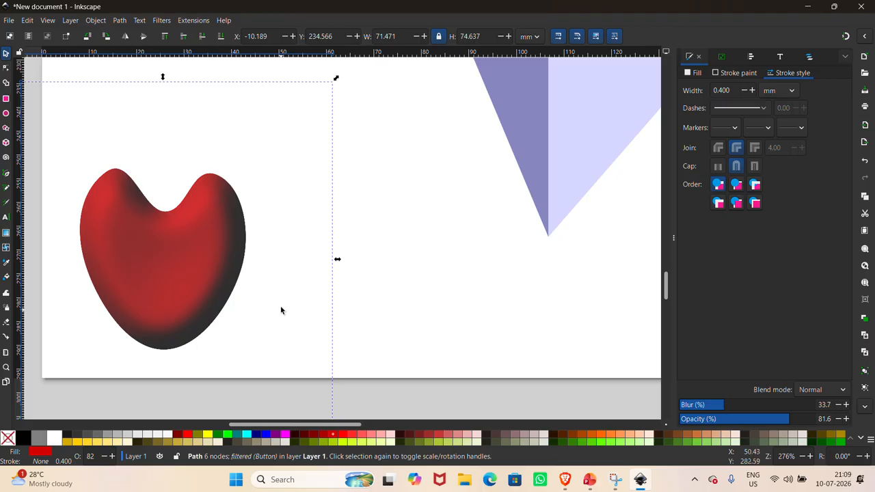
click(355, 276)
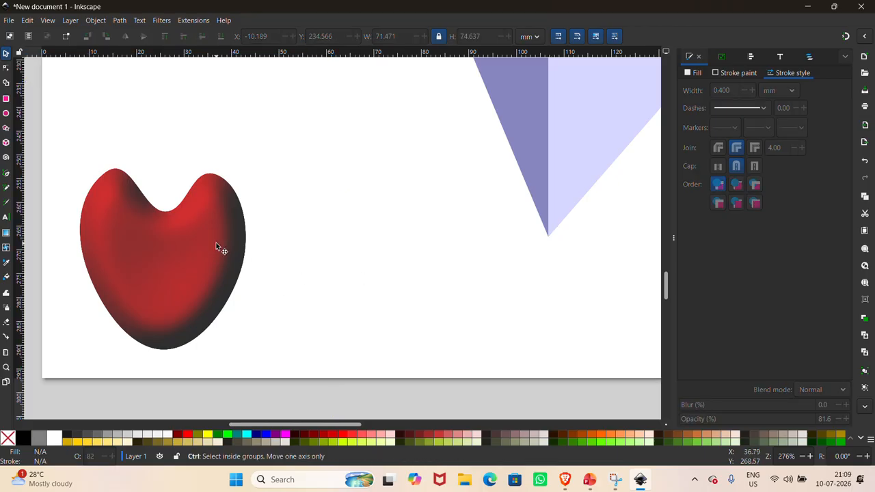
Step: Scale the bevelled heart down toward the page's lower-left corner until its bounding box is about 51 by 53 mm
scroll(217, 246, down, 5)
scroll(216, 246, up, 4)
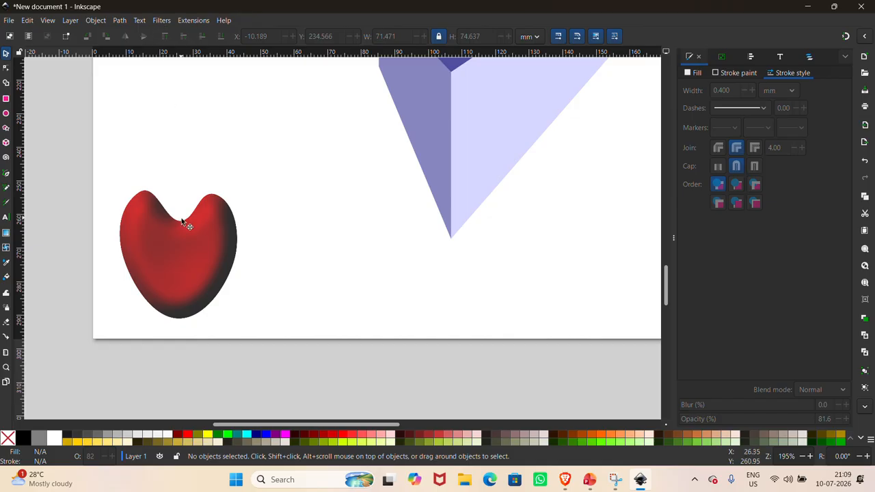
click(184, 250)
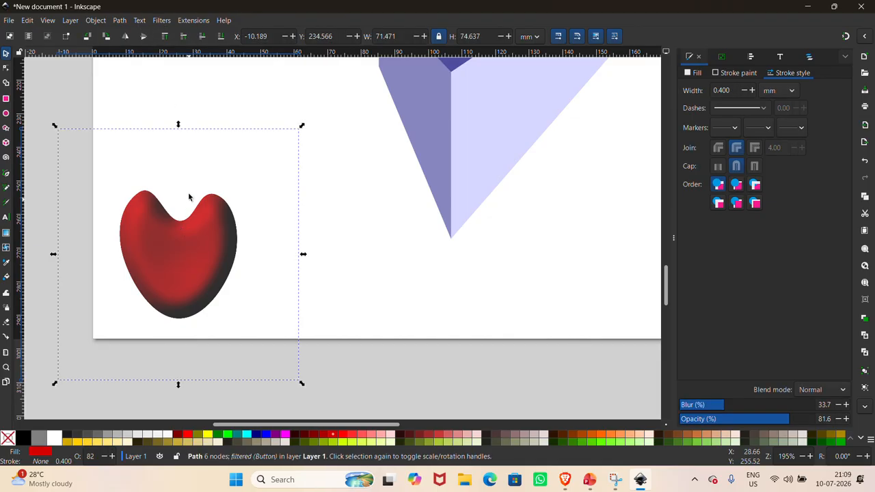
drag(302, 127, 233, 197)
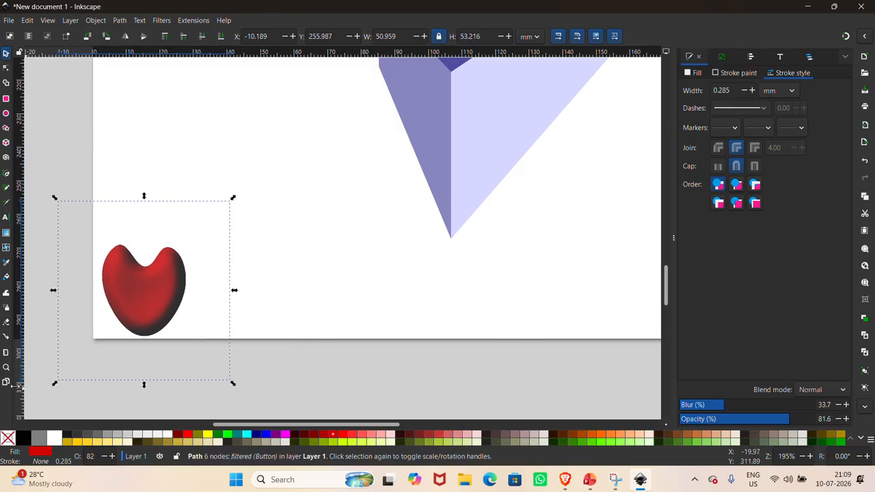
Step: Apply a linear magenta-to-transparent gradient diagonally across the rounded rectangle, from lower-left to upper-right corner, and show its fill settings
scroll(222, 239, up, 20)
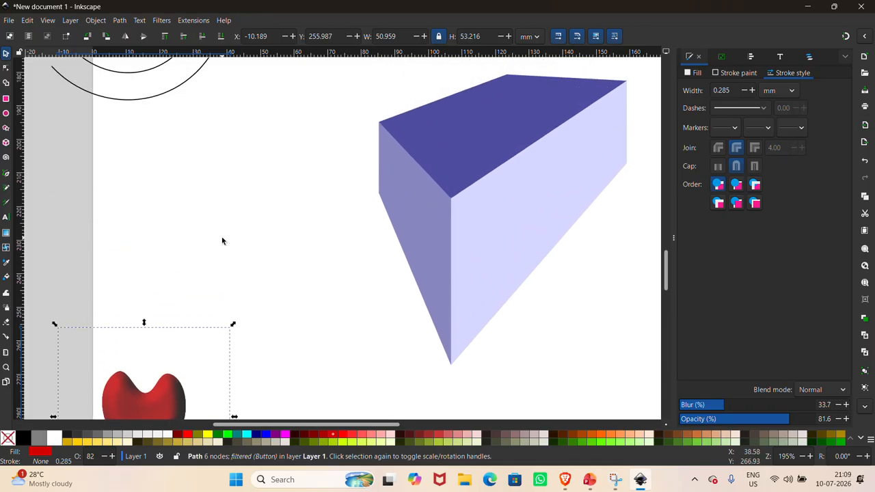
ctrl+scroll(222, 240, down, 3)
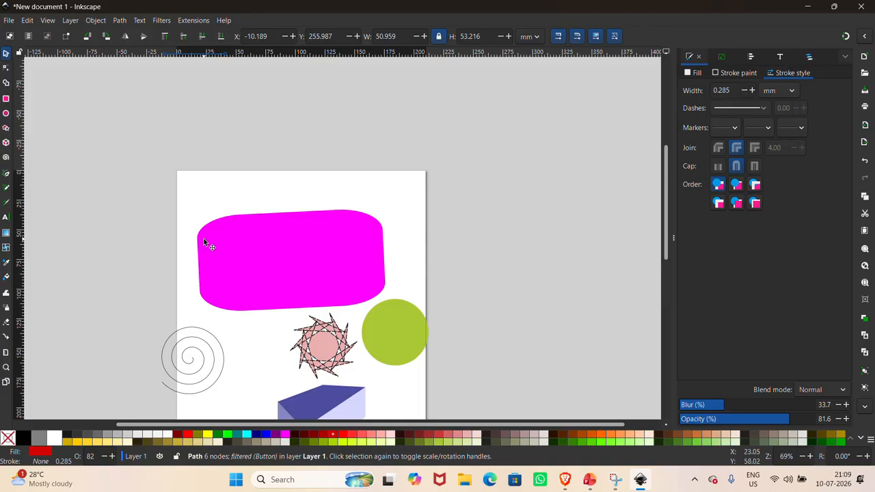
click(6, 233)
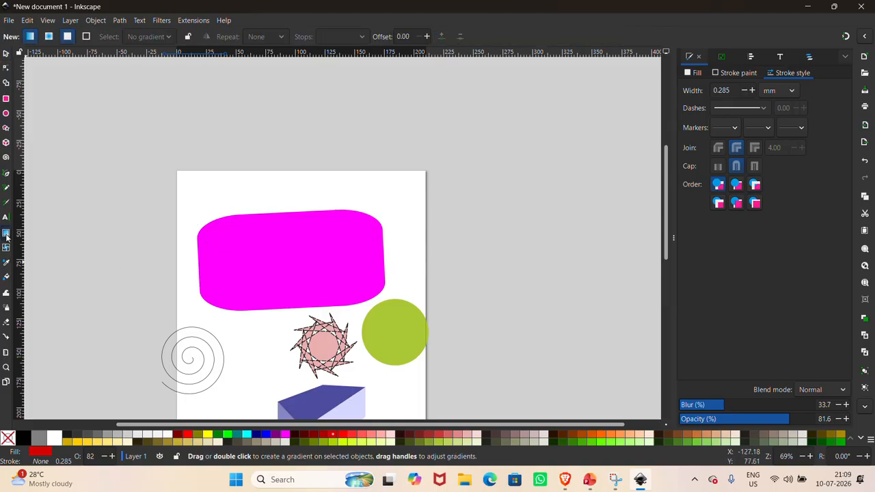
ctrl+scroll(267, 291, up, 1)
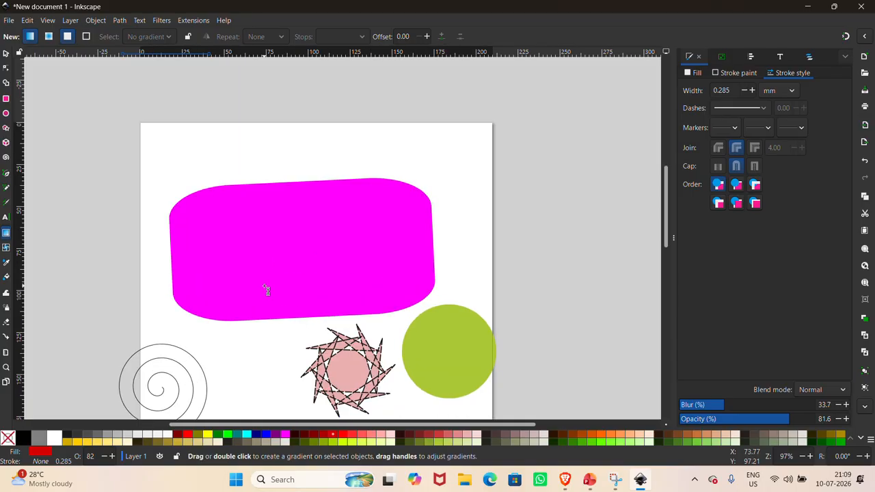
click(189, 308)
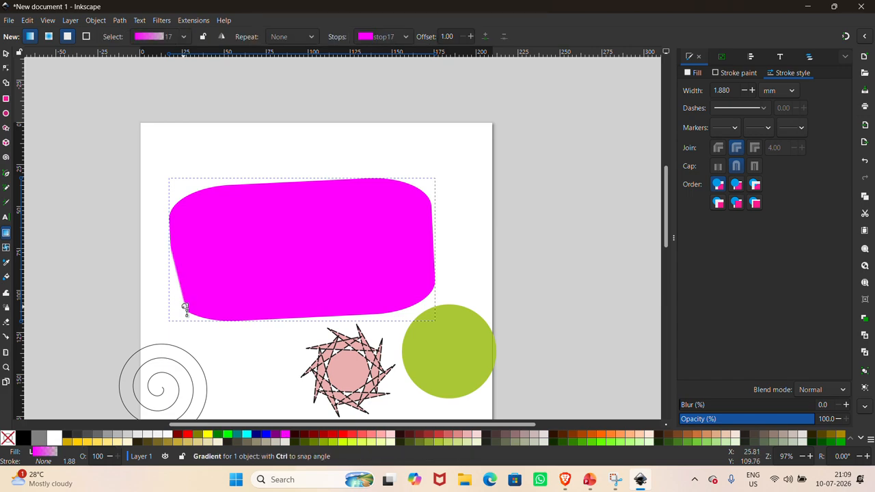
drag(186, 305, 432, 187)
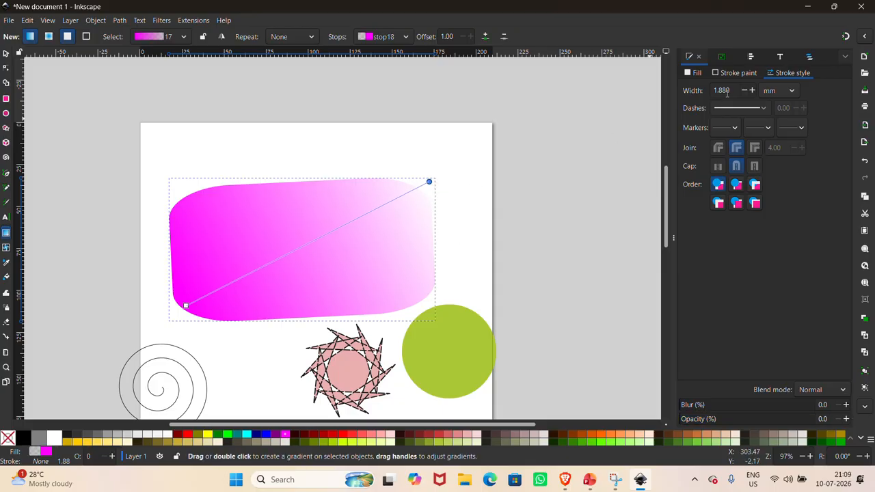
click(694, 72)
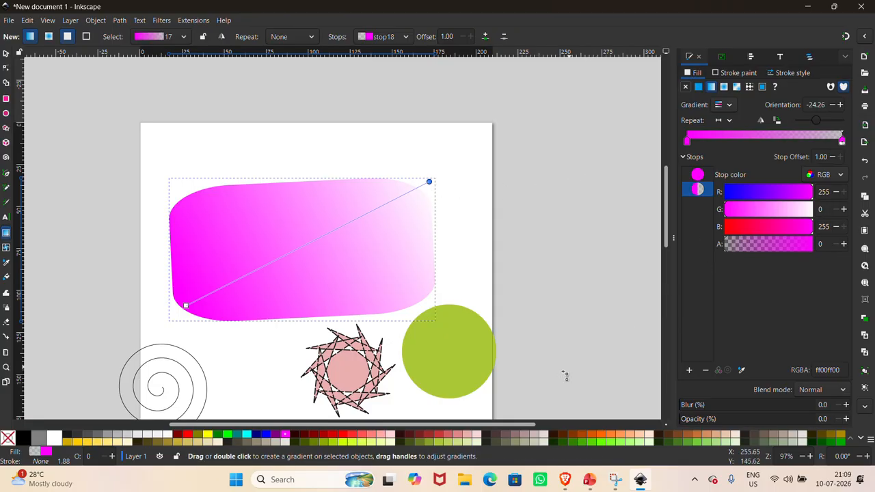
Step: Change the transparent end stop of the rounded rectangle's gradient to opaque purple 800080
click(480, 443)
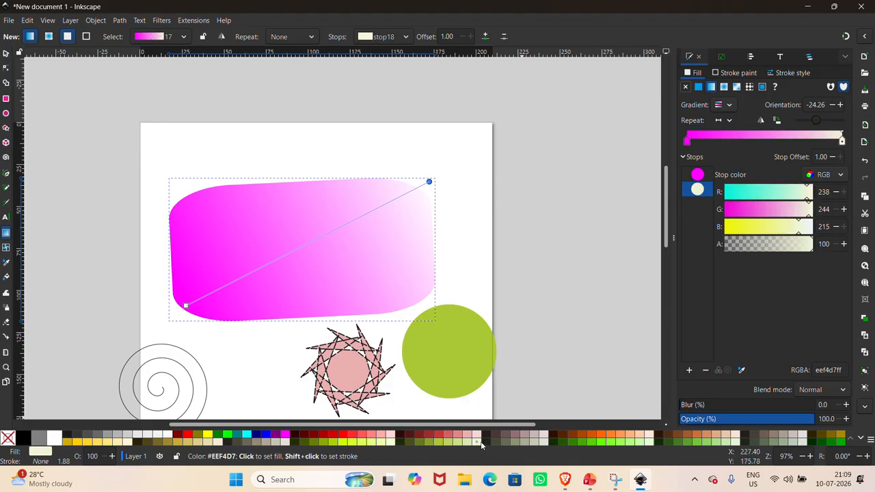
click(274, 435)
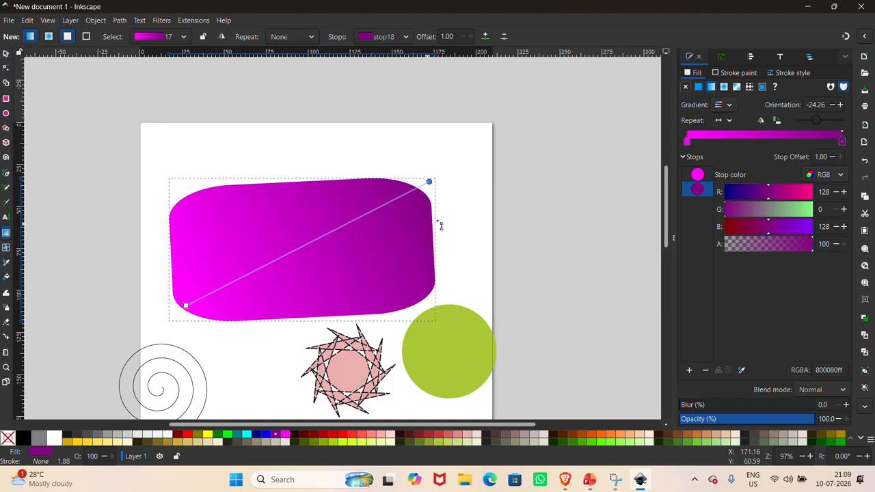
ctrl+scroll(396, 279, down, 3)
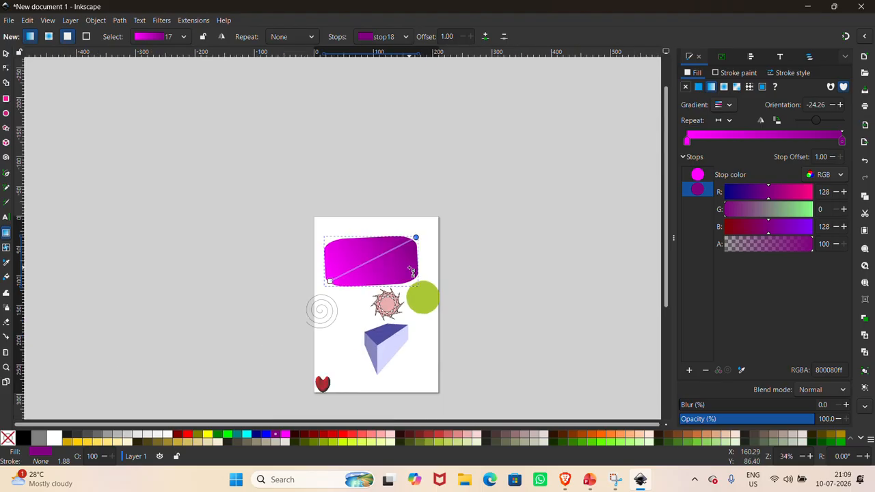
ctrl+scroll(413, 272, up, 2)
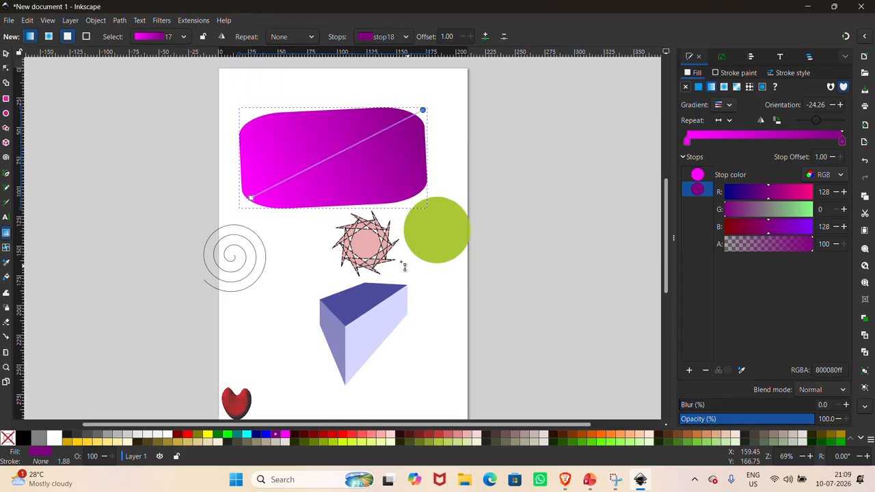
Step: Draw a rectangle about 206 by 305 mm covering the page and reduce its vertical corner rounding to about 3.8 mm
click(7, 100)
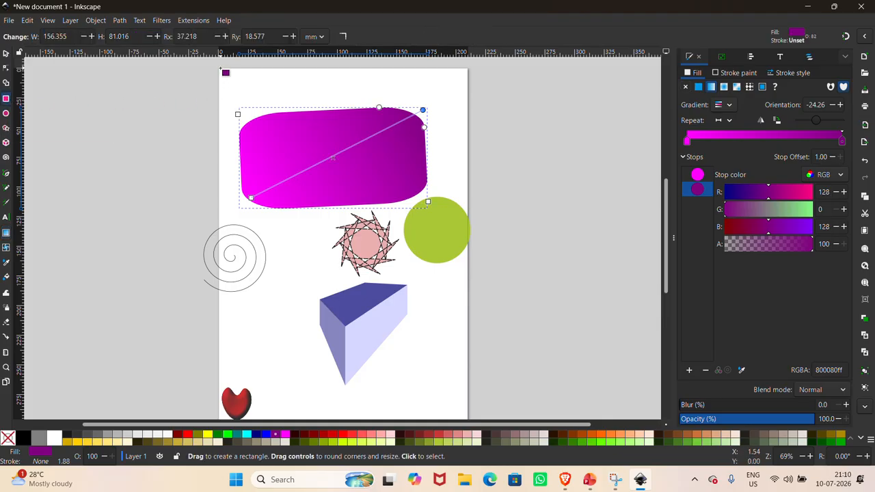
drag(222, 71, 465, 434)
scroll(467, 283, down, 1)
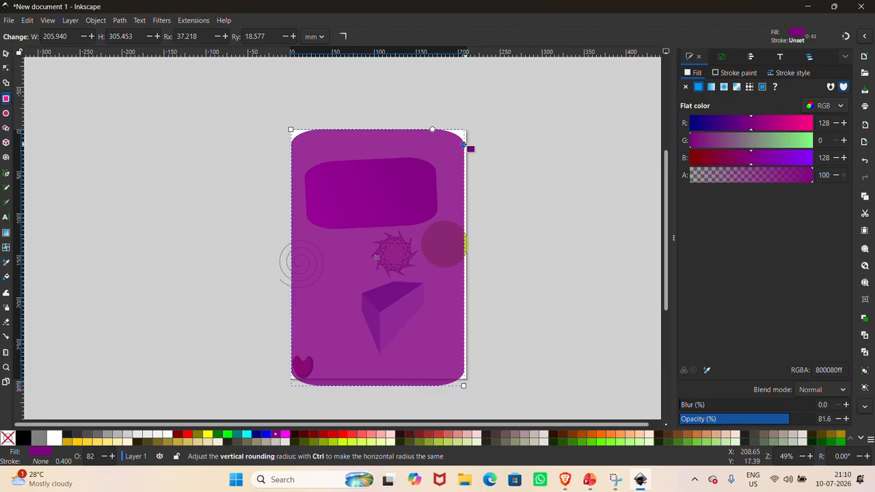
drag(470, 143, 470, 117)
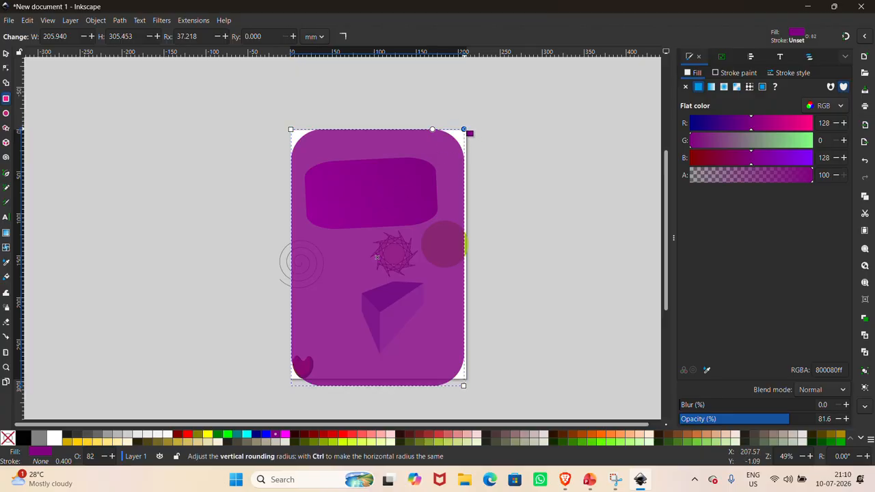
mouse_move(470, 132)
mouse_down()
mouse_move(470, 144)
mouse_move(470, 135)
mouse_up()
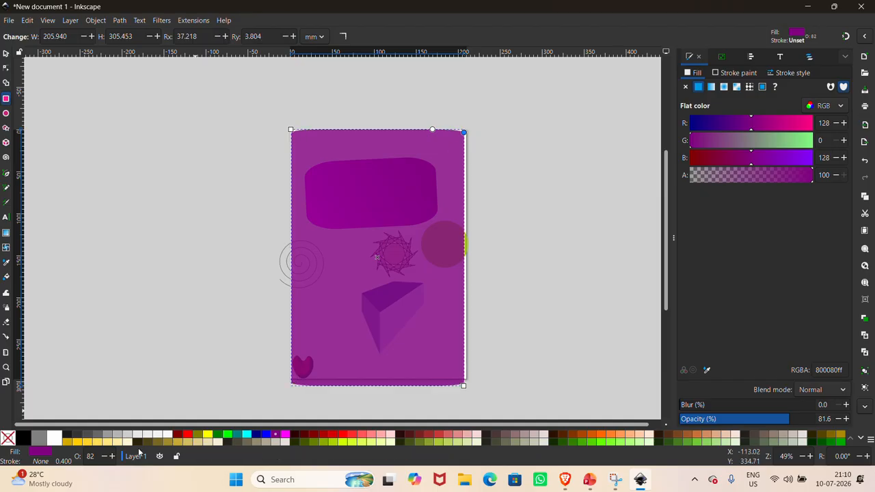
Step: Fill the page-covering rectangle with yellow ffd42a at 64 alpha and resize it to about 209 by 296 mm
click(87, 442)
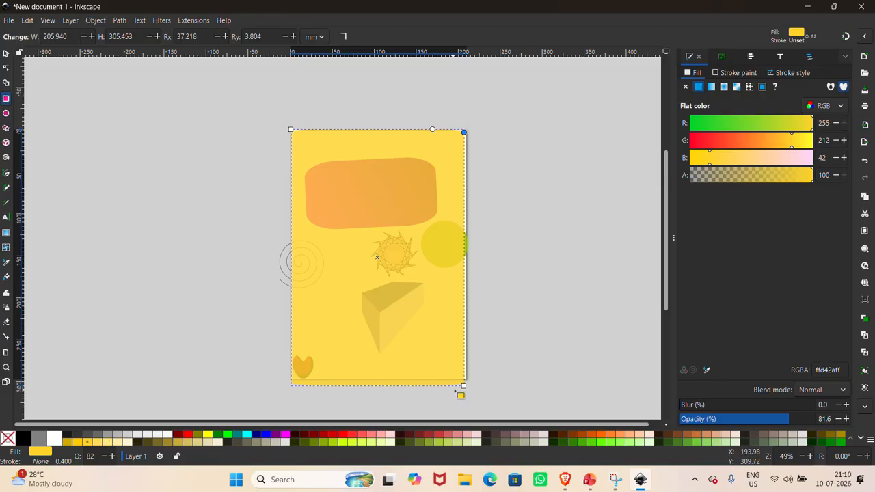
drag(466, 391, 468, 378)
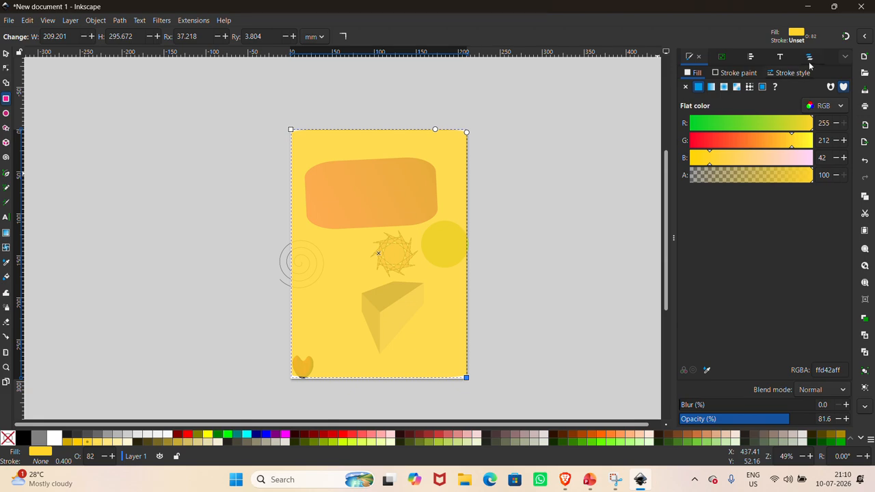
drag(801, 176, 770, 183)
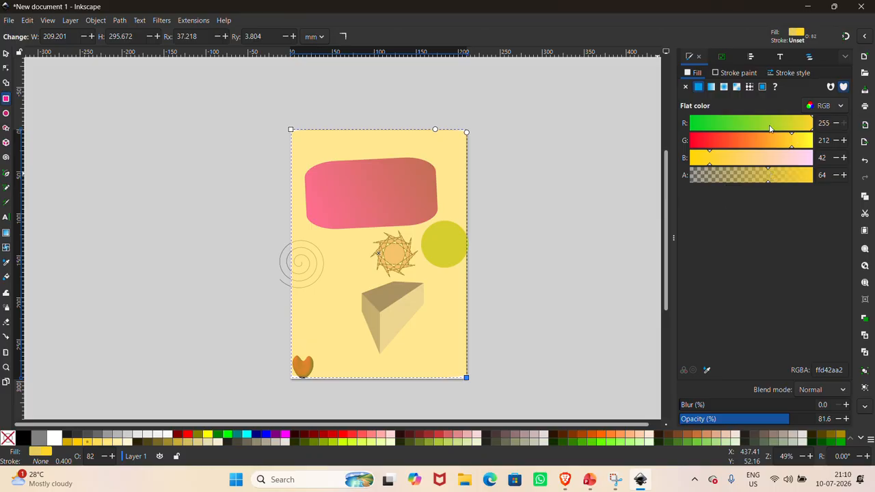
scroll(600, 231, up, 2)
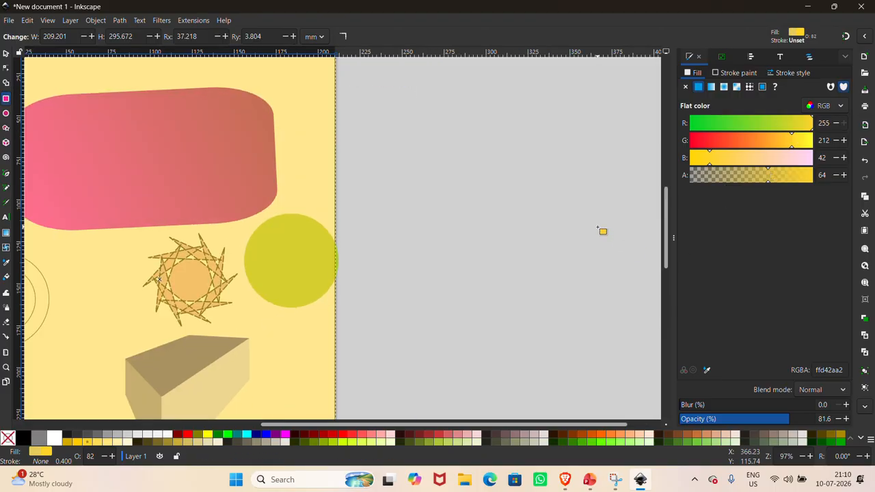
scroll(600, 231, down, 2)
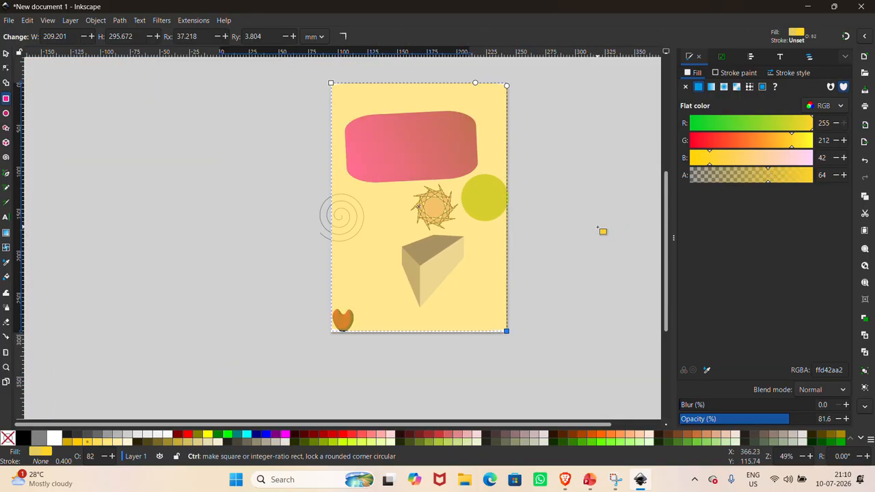
scroll(601, 231, up, 1)
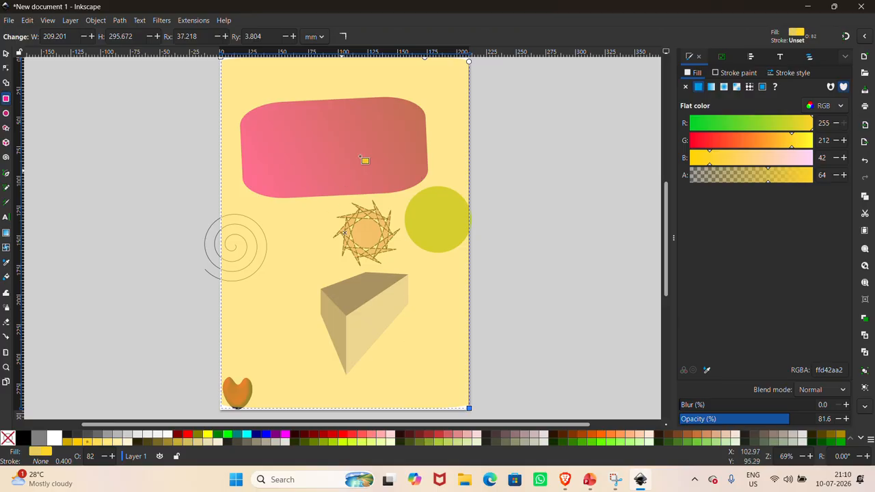
Step: Move the yellow rectangle below Layer 1 in the object stack so it sits behind all the shapes
click(808, 58)
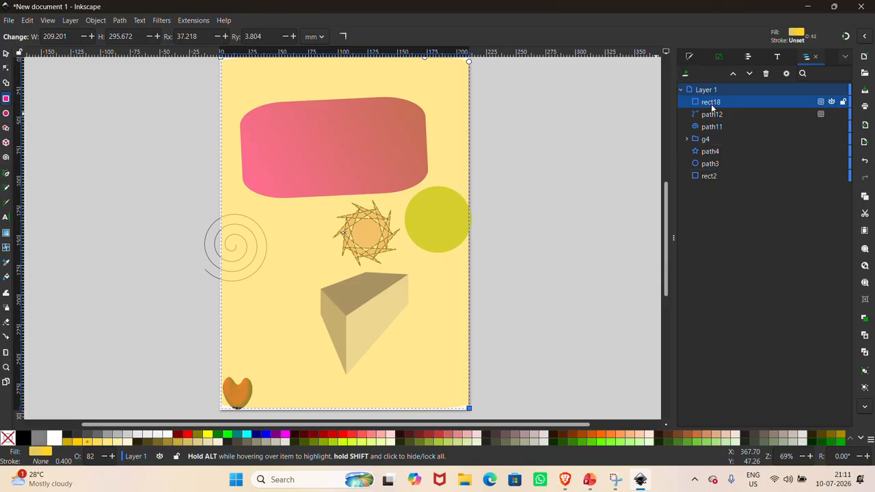
drag(711, 107, 709, 182)
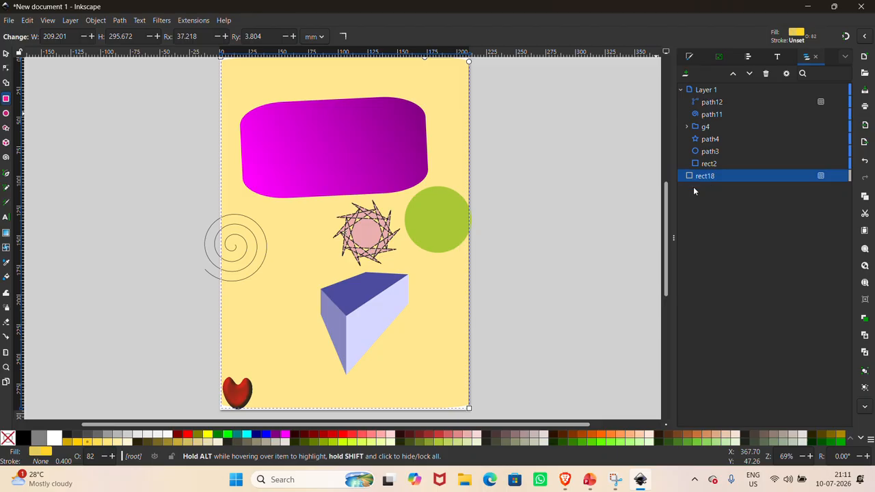
scroll(346, 198, up, 1)
scroll(346, 197, down, 1)
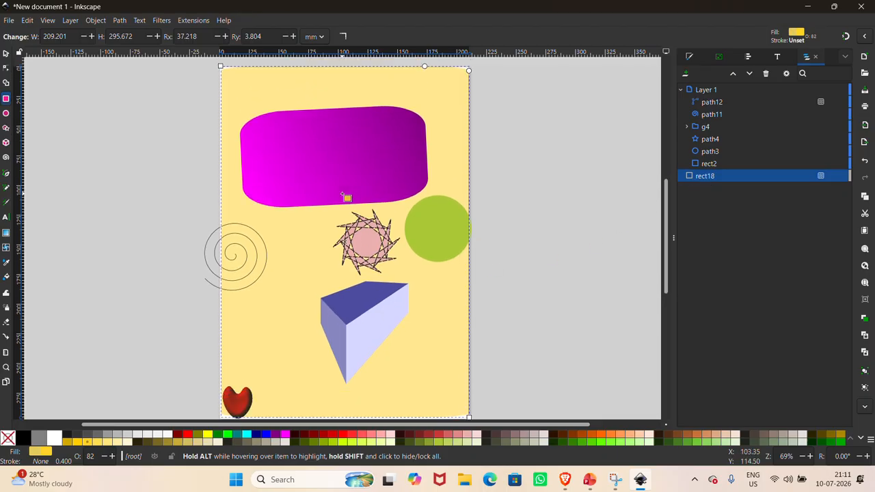
scroll(342, 194, down, 1)
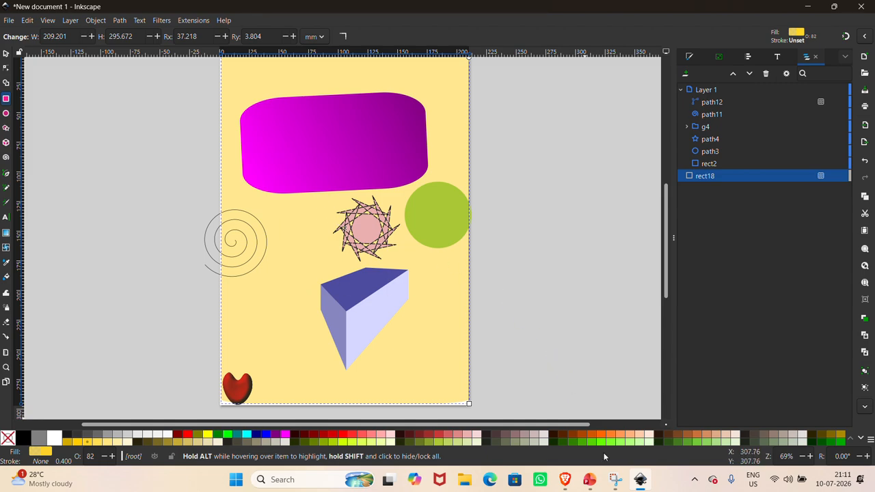
Step: Check the Google Meet call in the browser and return to Inkscape
mouse_move(562, 480)
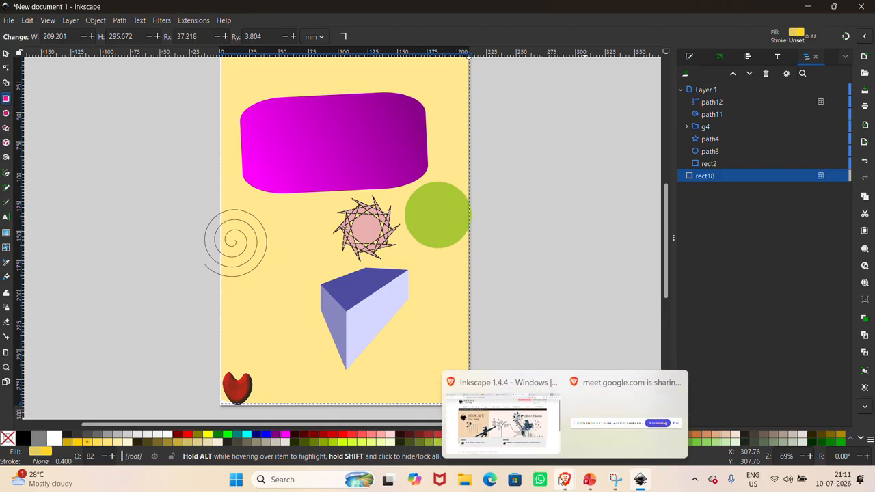
click(528, 425)
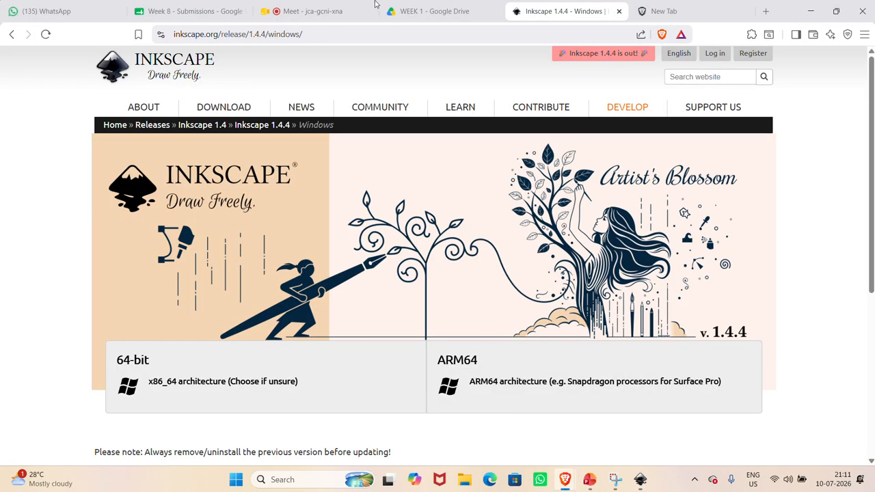
click(303, 7)
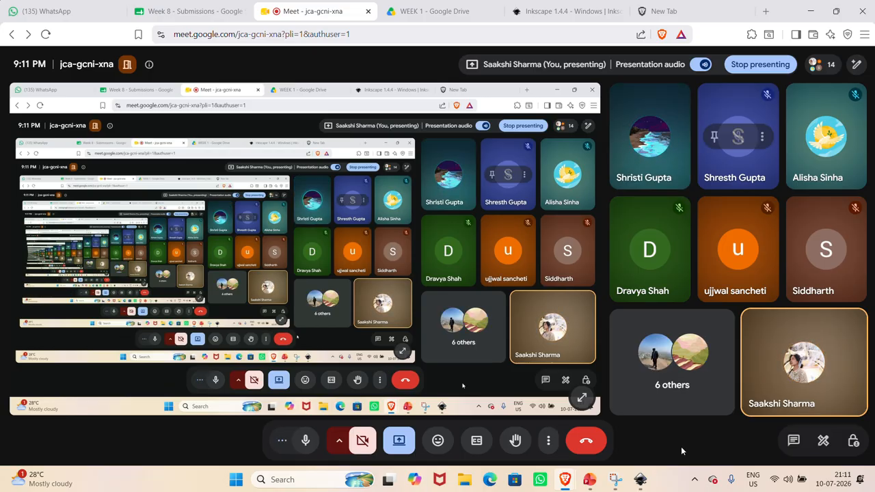
mouse_move(588, 483)
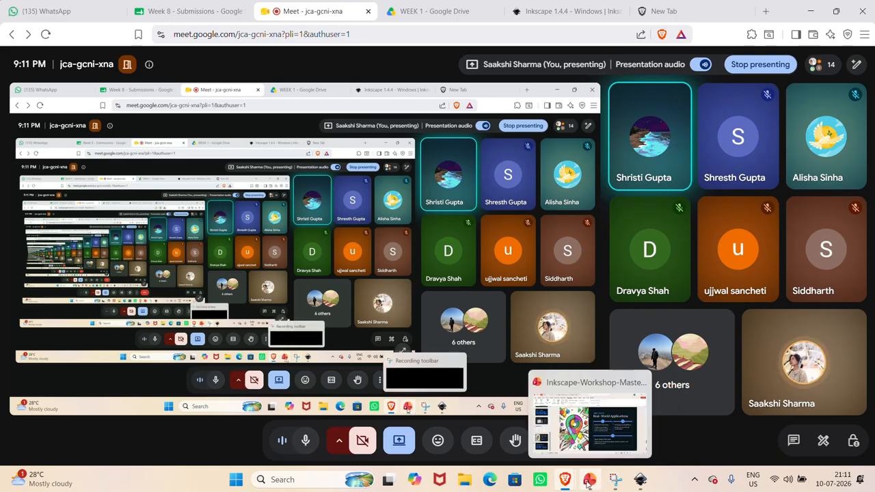
click(643, 482)
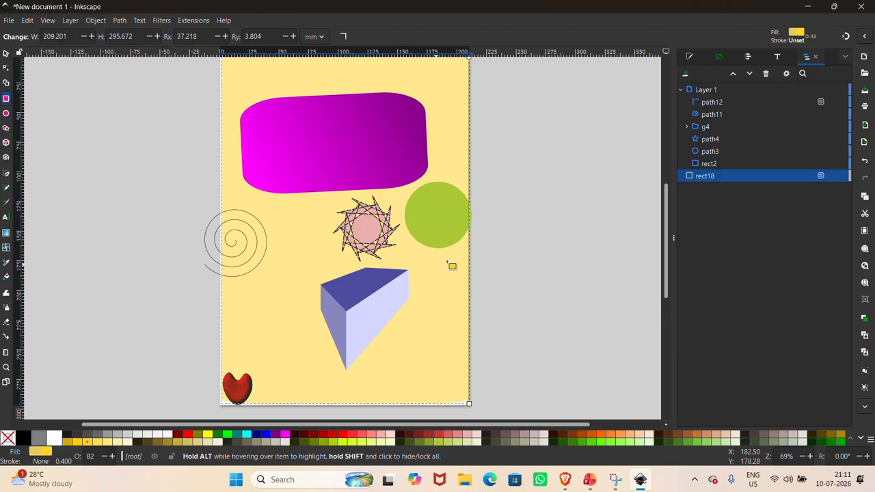
Step: Delete the yellow background rectangle and all the drawn shapes except the heart
click(6, 54)
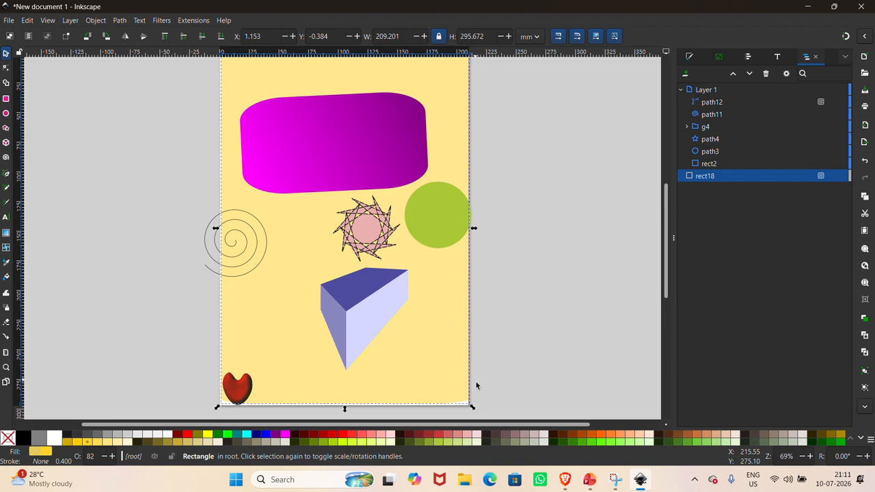
click(483, 402)
drag(485, 408, 198, 35)
key(Delete)
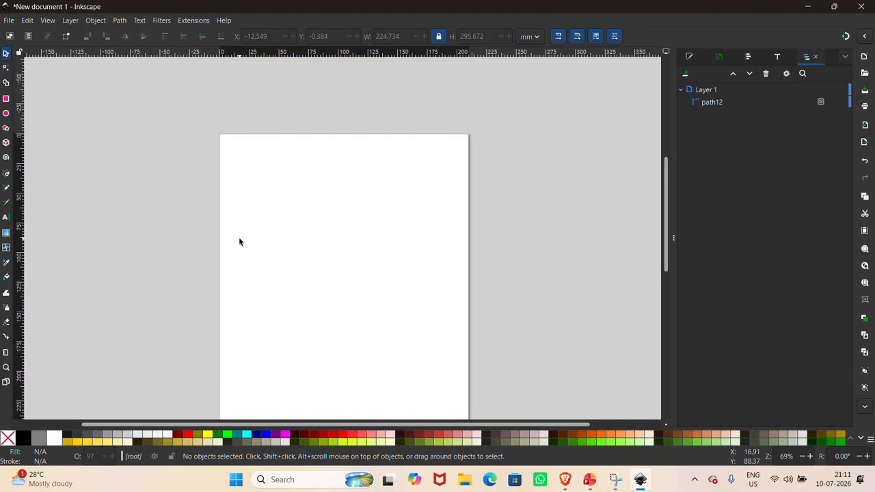
Step: Set a white fill for new rectangles, draw a trial rectangle about 22 by 26 mm, and undo it
scroll(240, 242, up, 1)
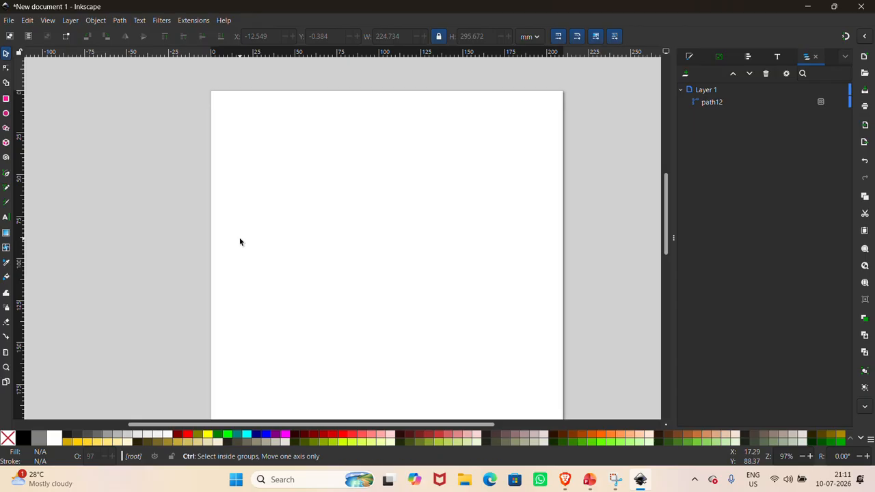
scroll(239, 241, up, 1)
scroll(240, 241, right, 3)
scroll(240, 241, up, 2)
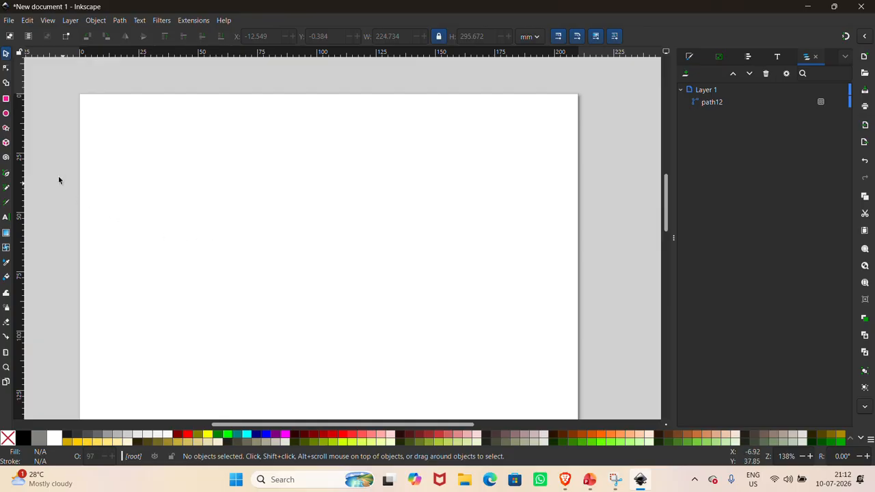
click(6, 99)
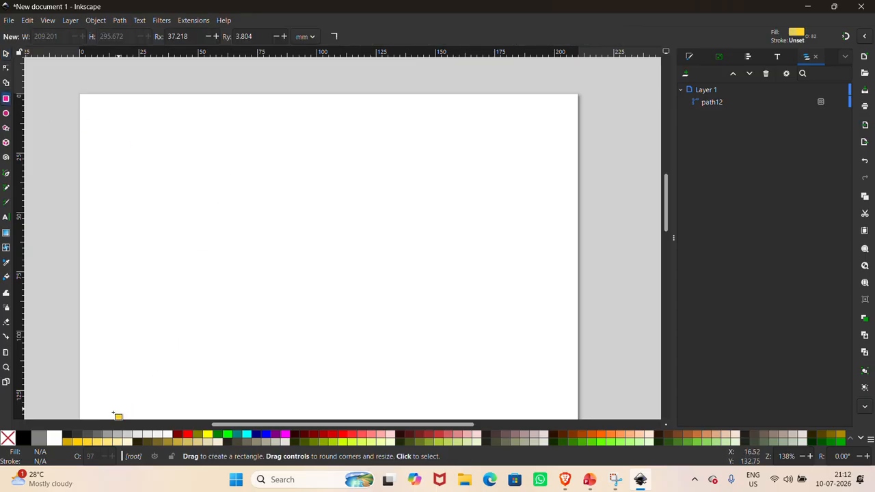
click(9, 439)
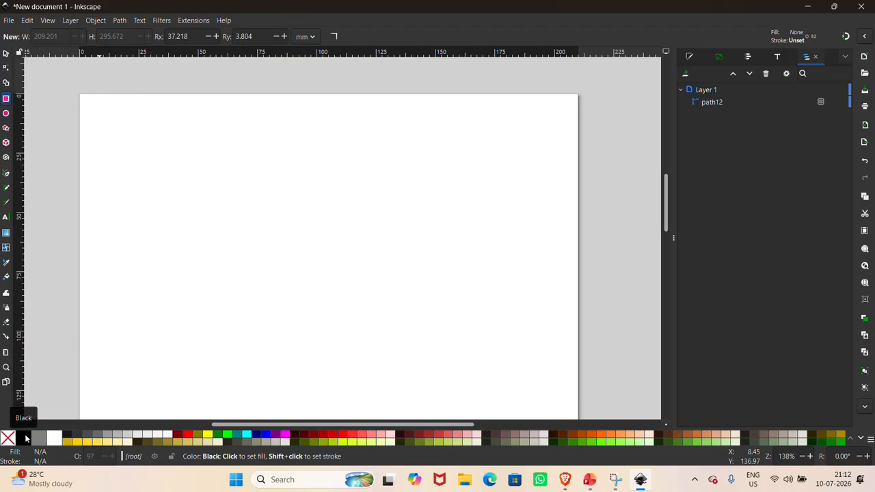
click(55, 440)
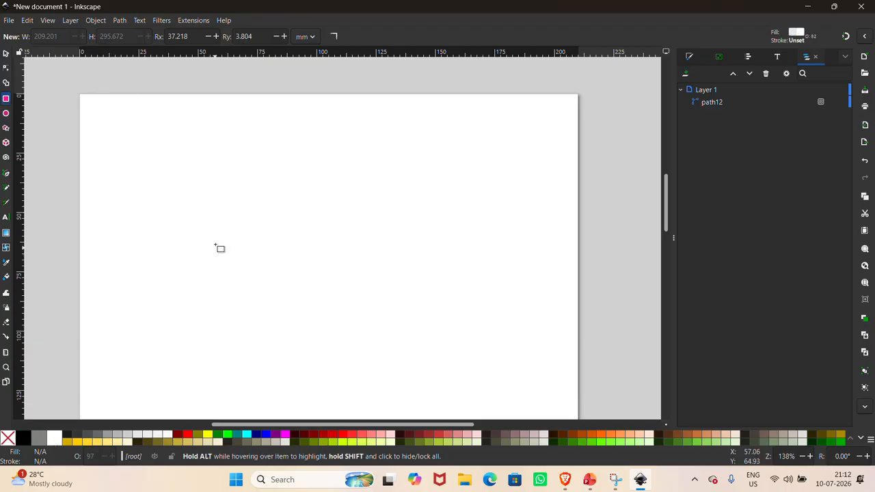
drag(202, 183, 255, 245)
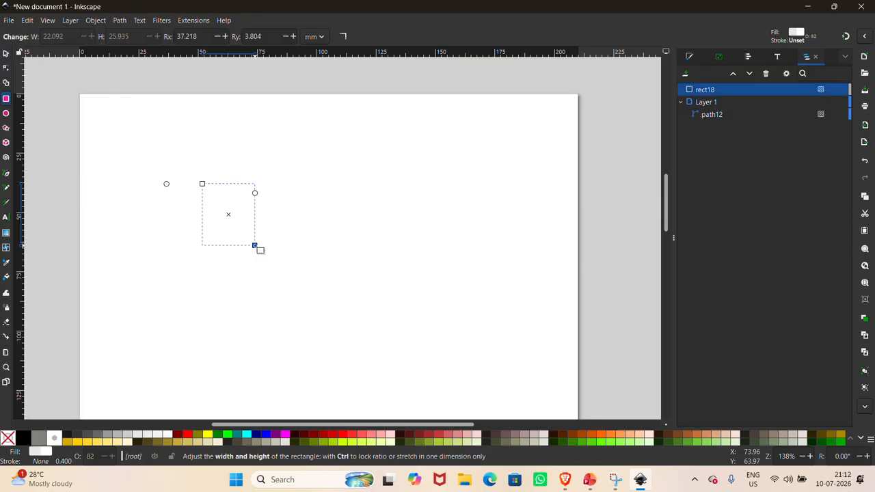
key(ctrl+z)
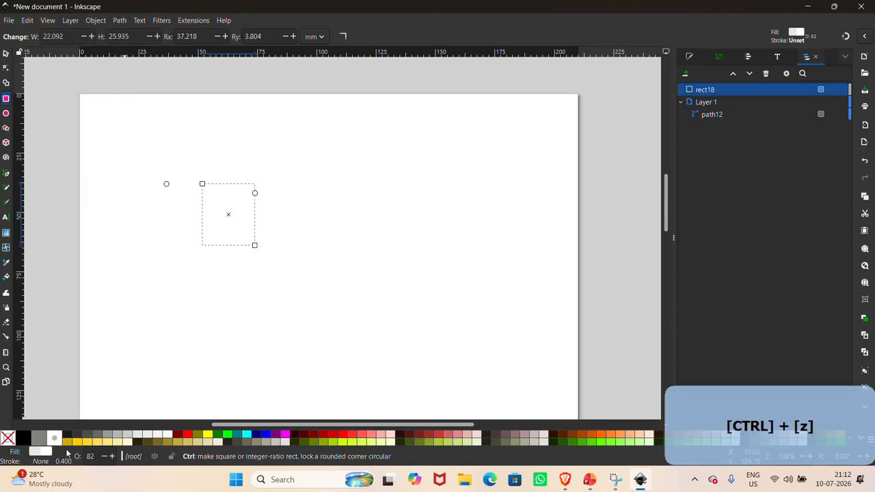
Step: Set a black stroke for new rectangles and draw a white square about 53 by 53 mm in the page's upper-left area
shift+click(30, 432)
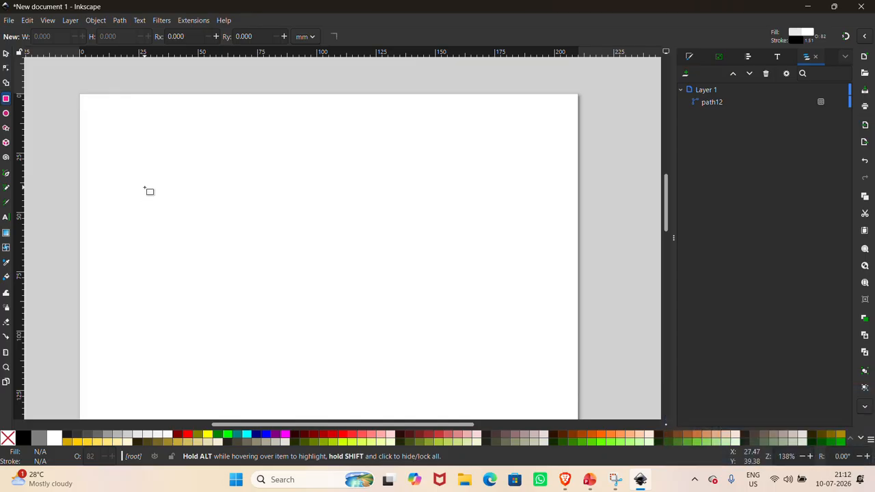
mouse_move(144, 187)
mouse_down()
mouse_move(216, 259)
mouse_move(274, 337)
mouse_move(295, 331)
mouse_up()
key(ctrl+z)
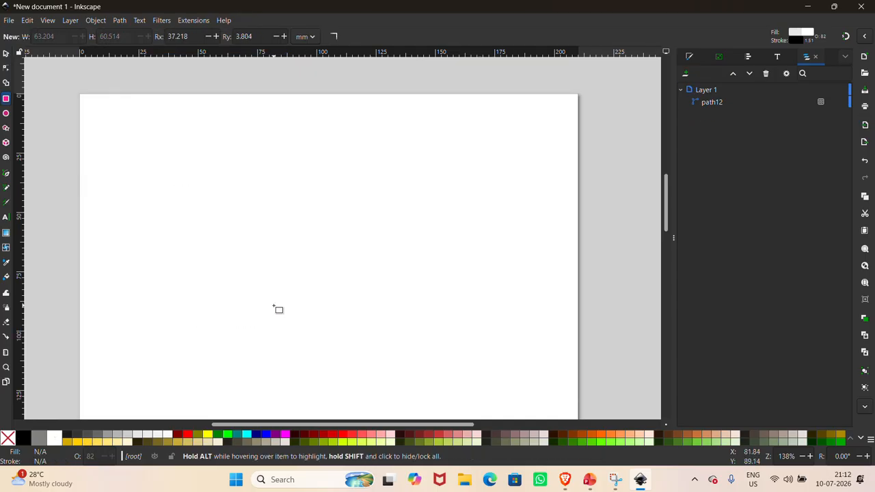
drag(190, 186, 317, 334)
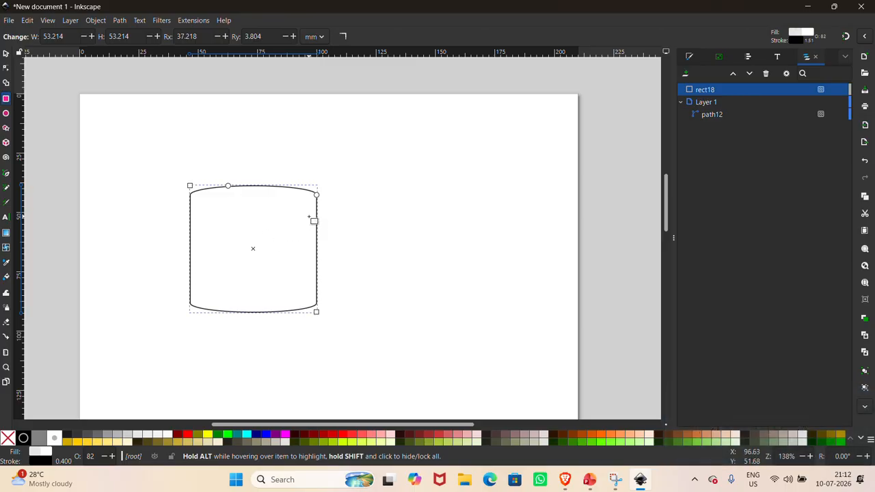
Step: Adjust the square's corner rounding to about 7.8 mm horizontally and 9.6 mm vertically
mouse_move(316, 195)
mouse_down()
mouse_move(319, 177)
mouse_move(324, 192)
mouse_up()
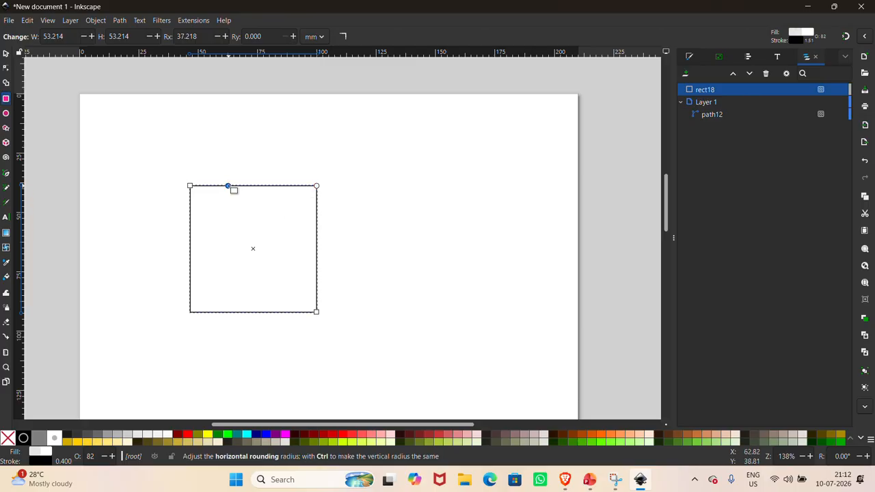
drag(228, 186, 311, 186)
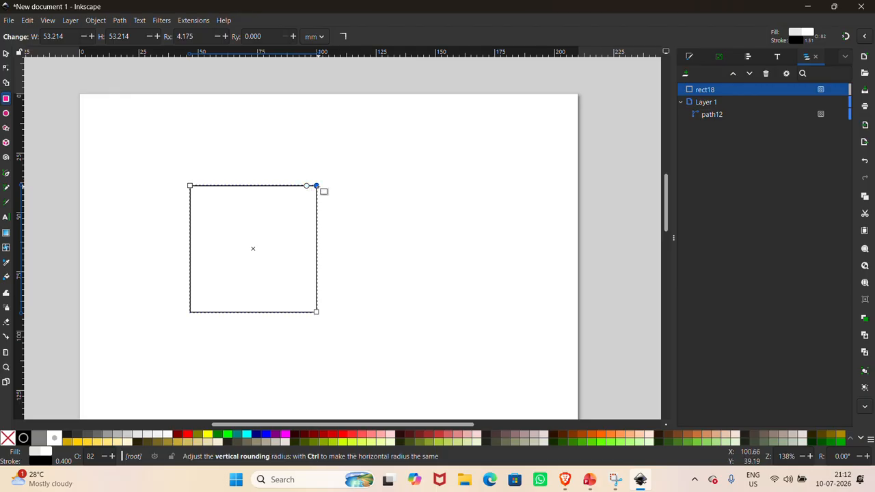
drag(319, 186, 298, 186)
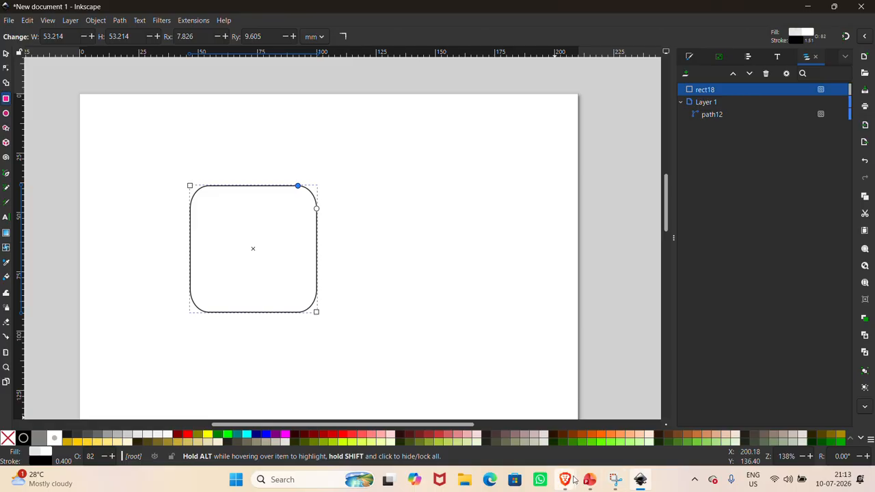
Step: Switch to the Brave browser, search images for "instagram icon" and open the Pinterest icon with transparent background
mouse_move(574, 481)
click(531, 413)
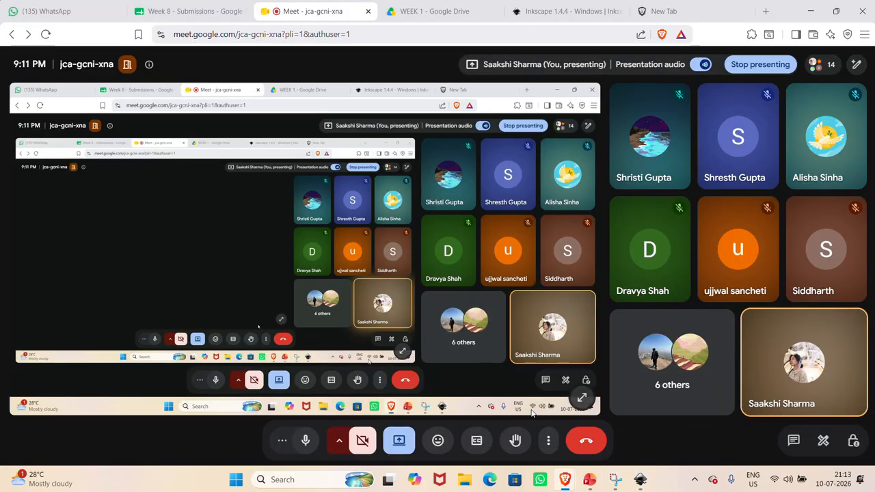
click(695, 7)
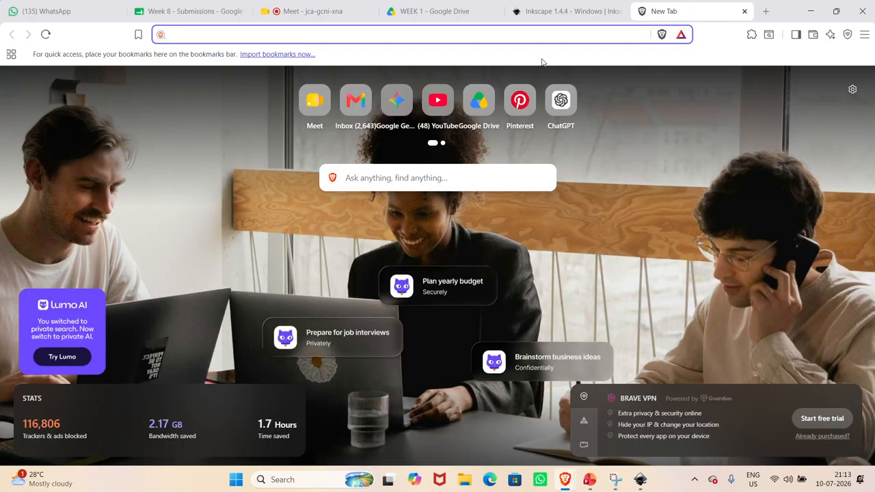
text(inst)
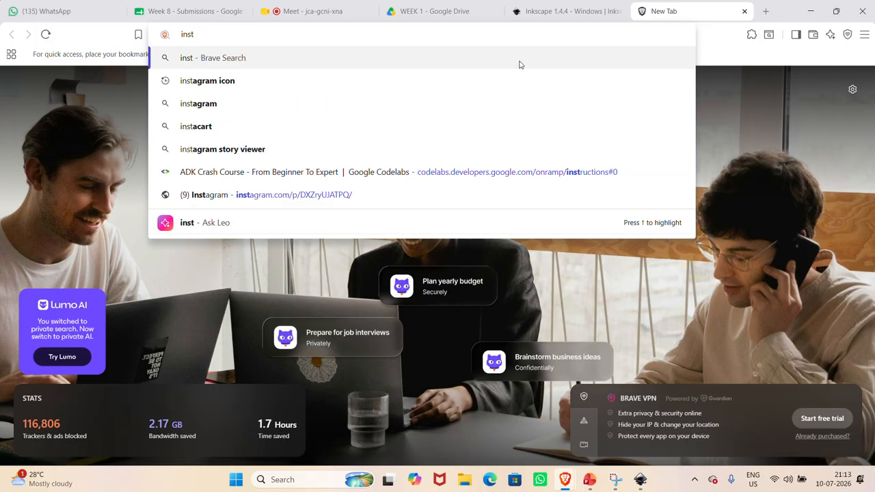
click(477, 79)
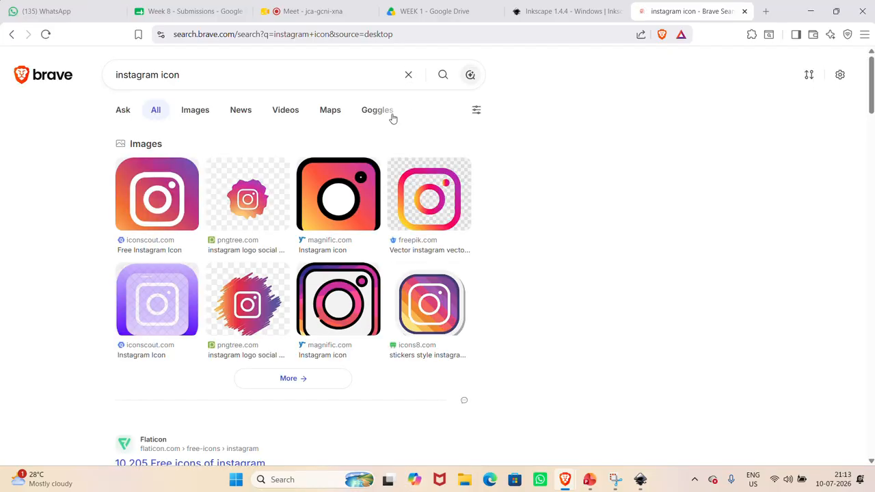
click(195, 110)
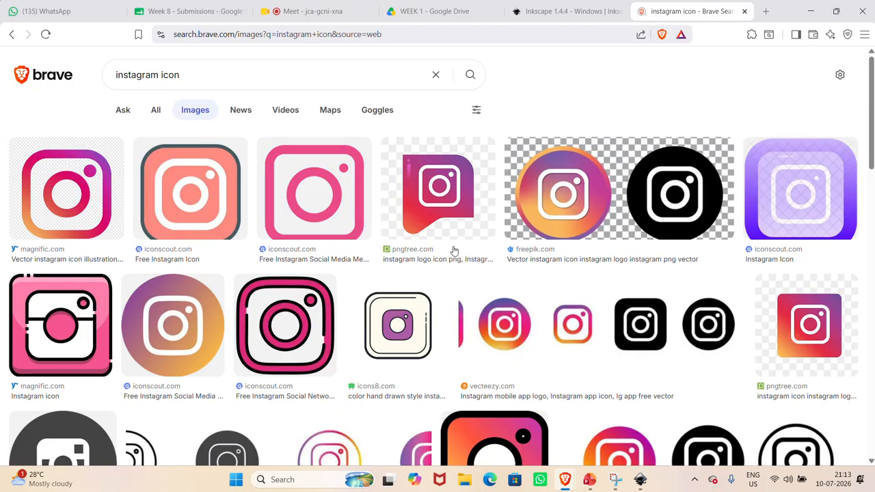
scroll(634, 358, down, 4)
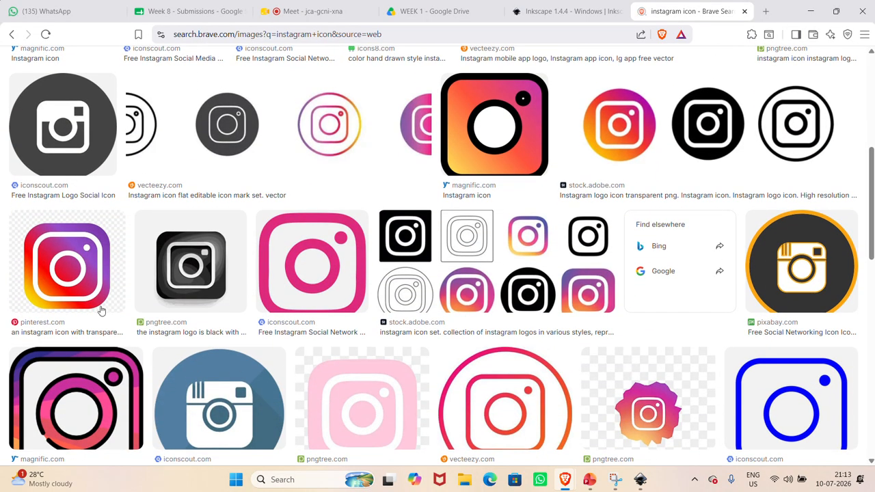
click(100, 309)
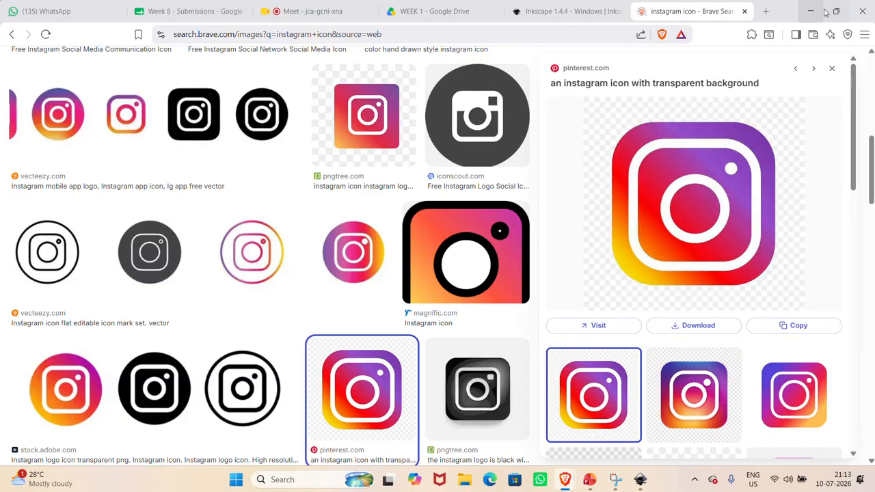
Step: Arrange Inkscape and the browser side by side, with Inkscape taking about two thirds of the screen width
mouse_move(838, 13)
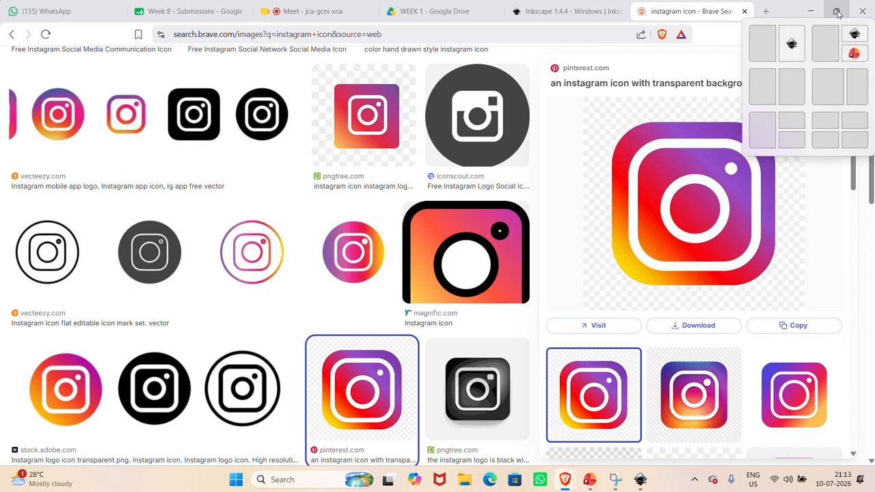
click(786, 89)
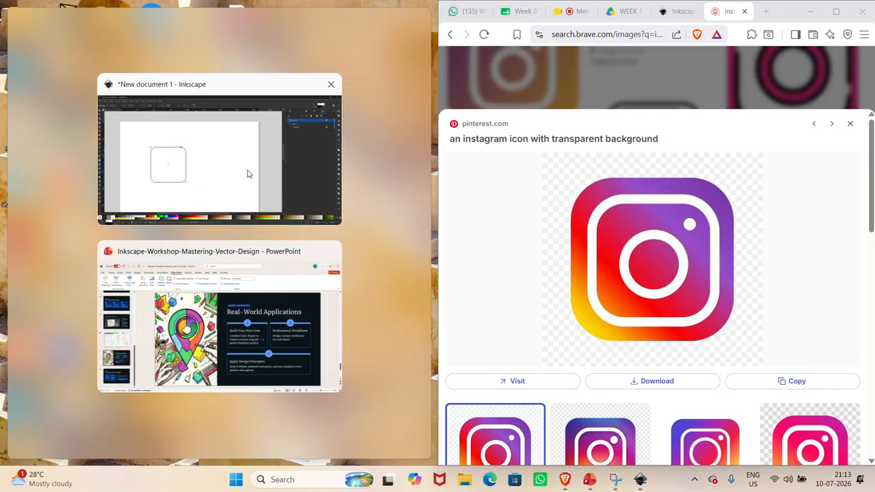
click(237, 167)
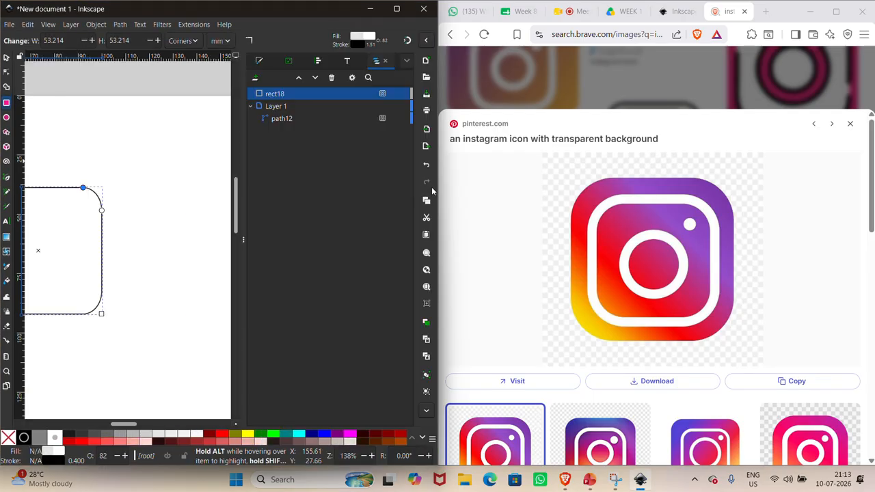
drag(438, 190, 618, 191)
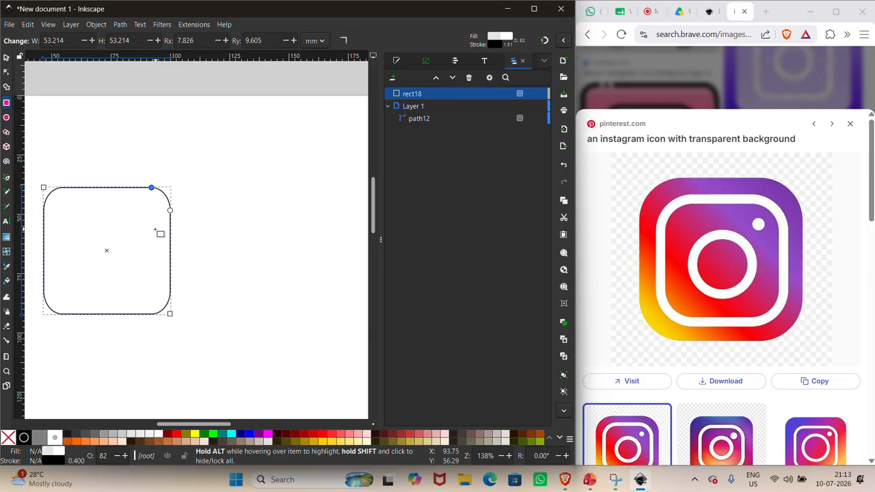
Step: Duplicate the rounded square, scale the copy to about 37 by 37 mm and centre it inside the original
scroll(158, 233, left, 2)
scroll(158, 233, left, 2)
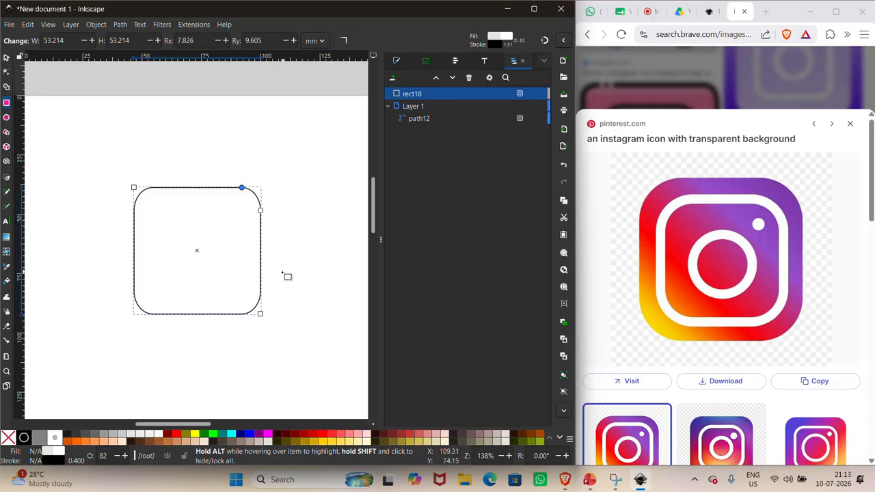
key(ctrl+d)
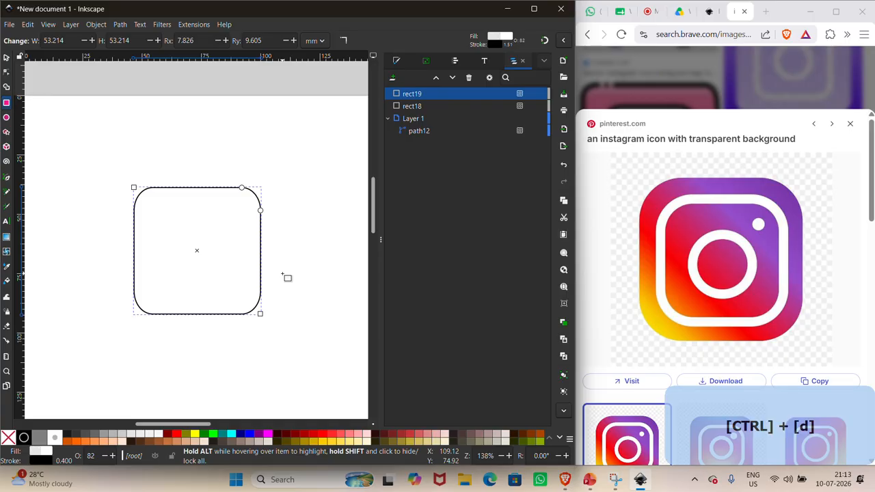
click(7, 58)
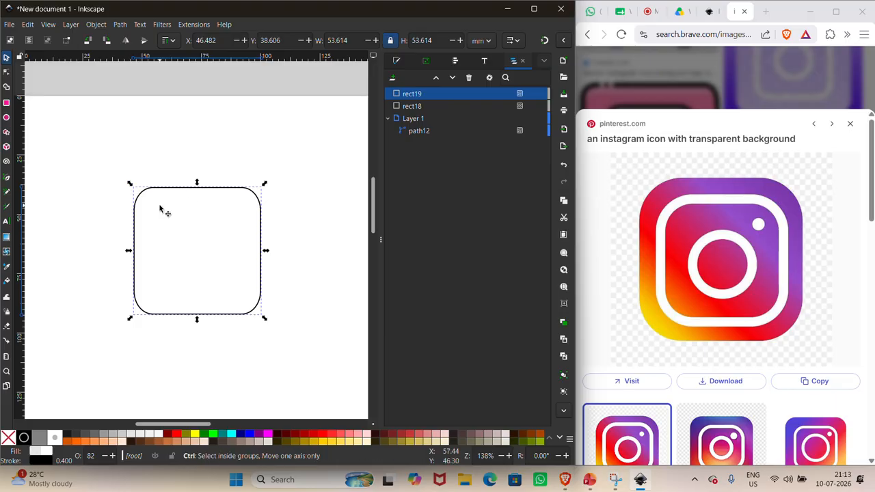
ctrl+scroll(161, 209, up, 5)
ctrl+scroll(159, 209, down, 4)
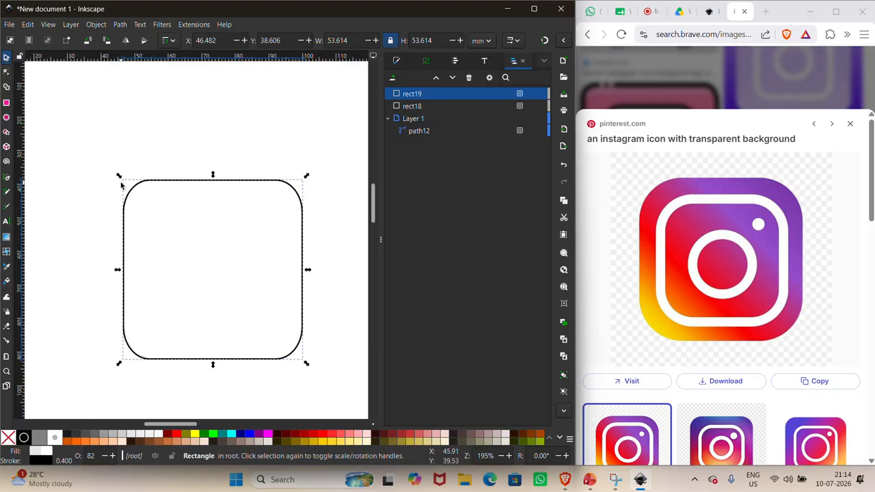
drag(121, 177, 176, 230)
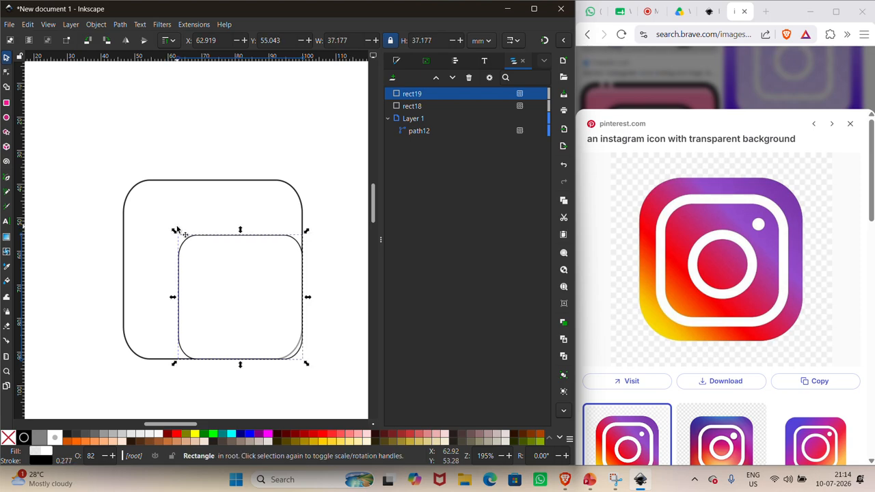
drag(214, 261, 187, 236)
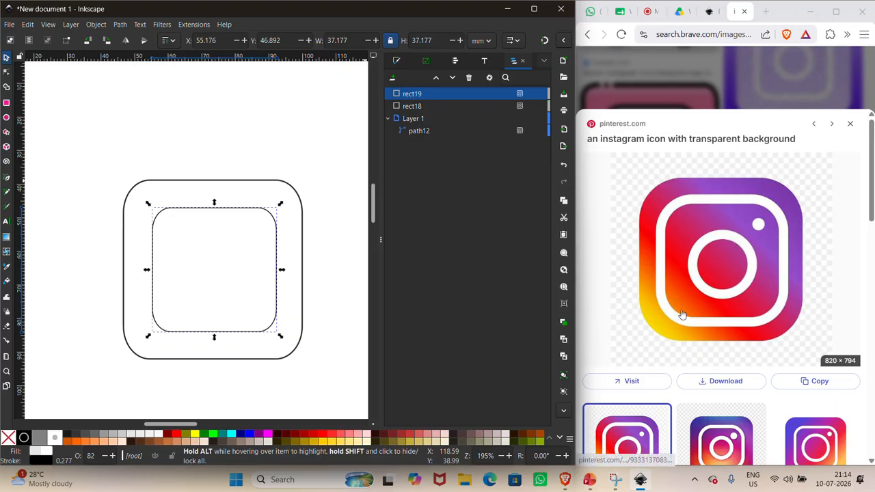
Step: Move the large rounded square slightly up the page and place the smaller one back inside it
click(7, 118)
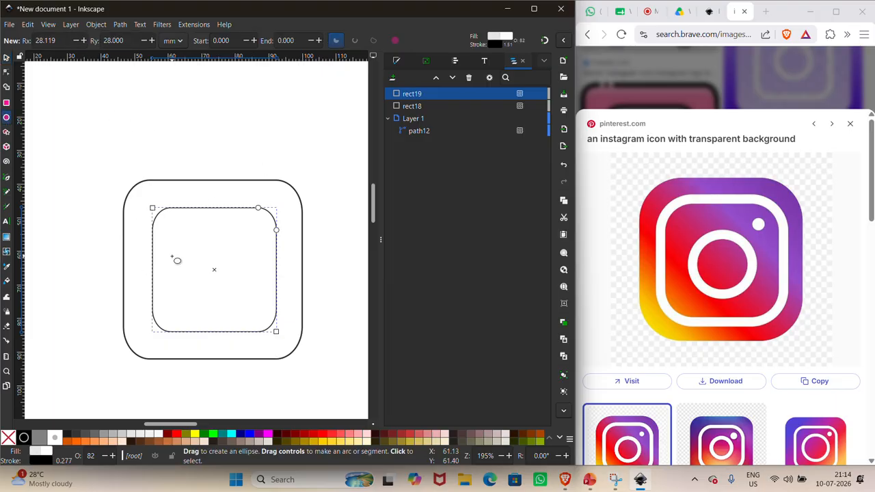
key(ctrl)
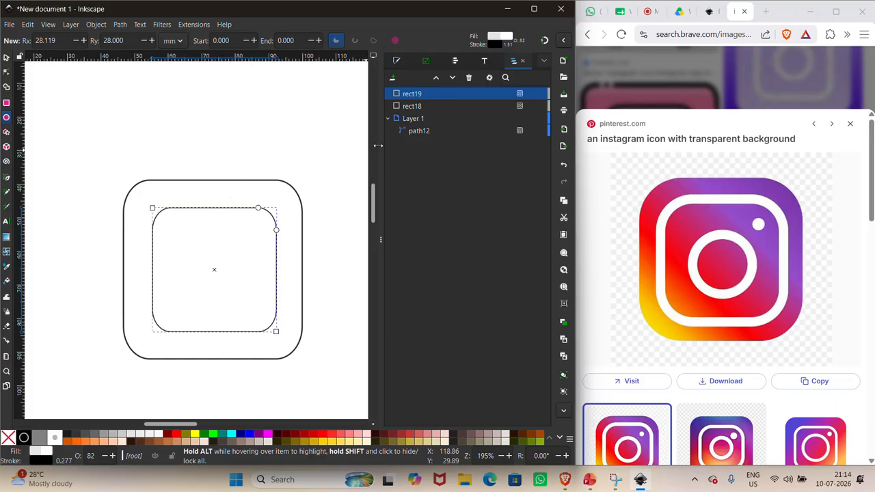
click(6, 59)
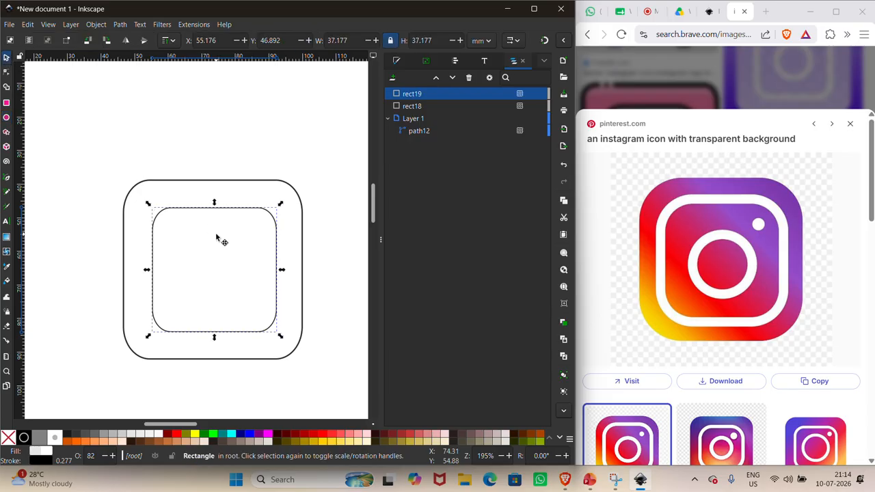
drag(216, 237, 240, 123)
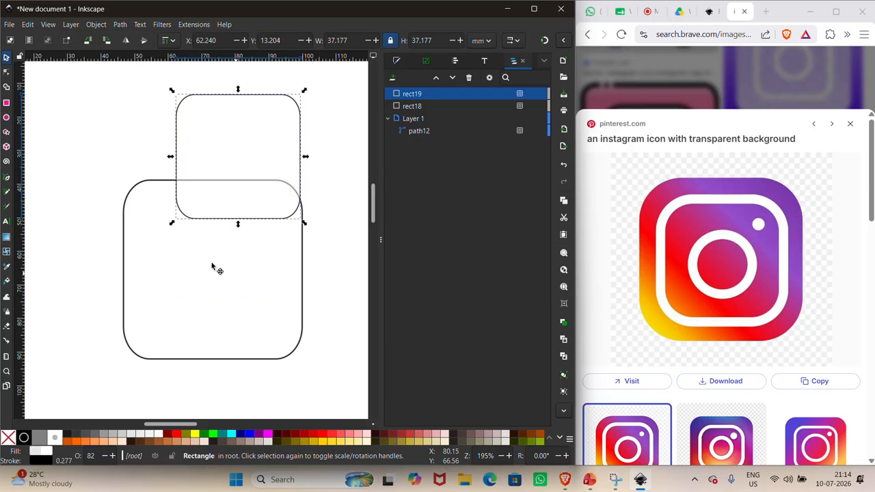
drag(212, 267, 228, 225)
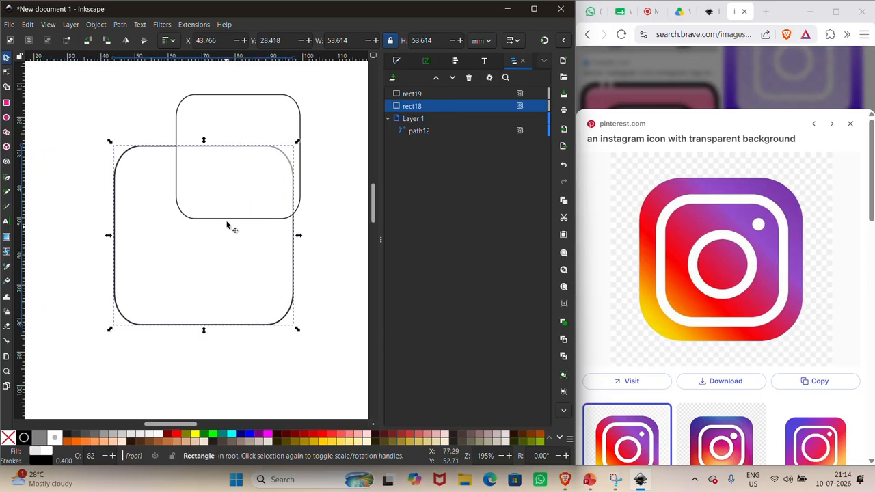
click(252, 100)
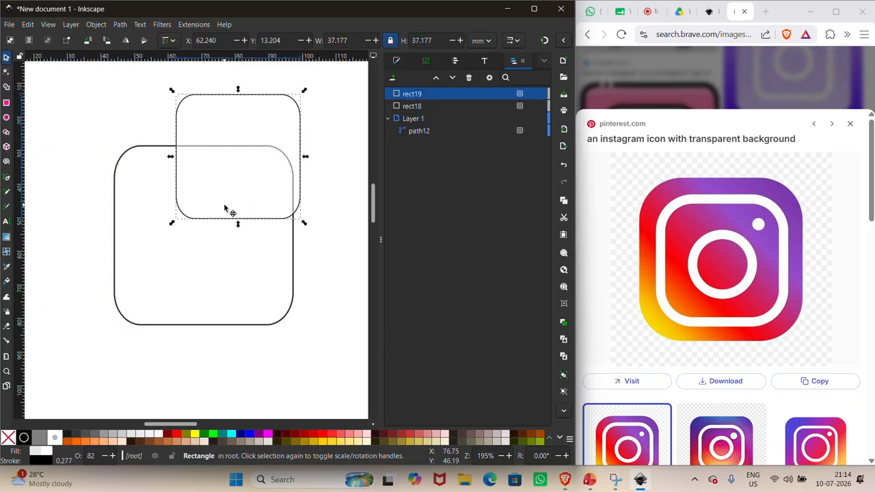
drag(223, 203, 188, 288)
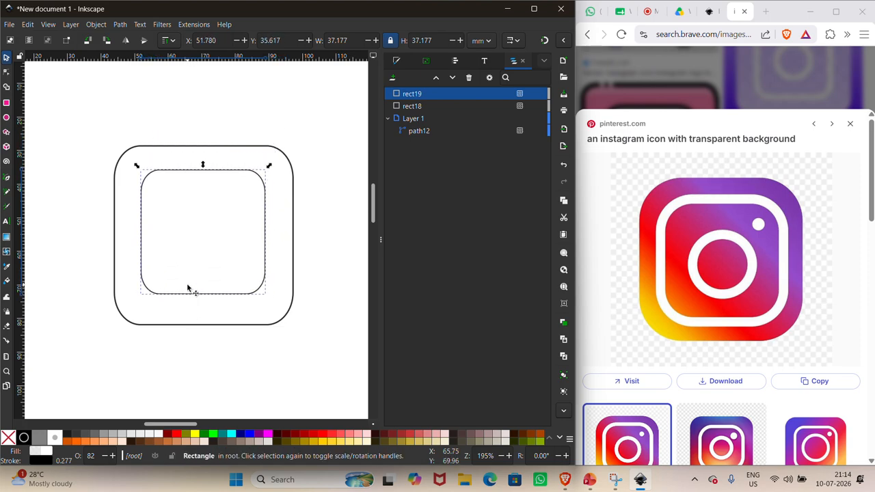
Step: Draw a circle with a radius of about 7.4 mm outside the large square's upper-left corner
click(6, 118)
drag(39, 99, 96, 154)
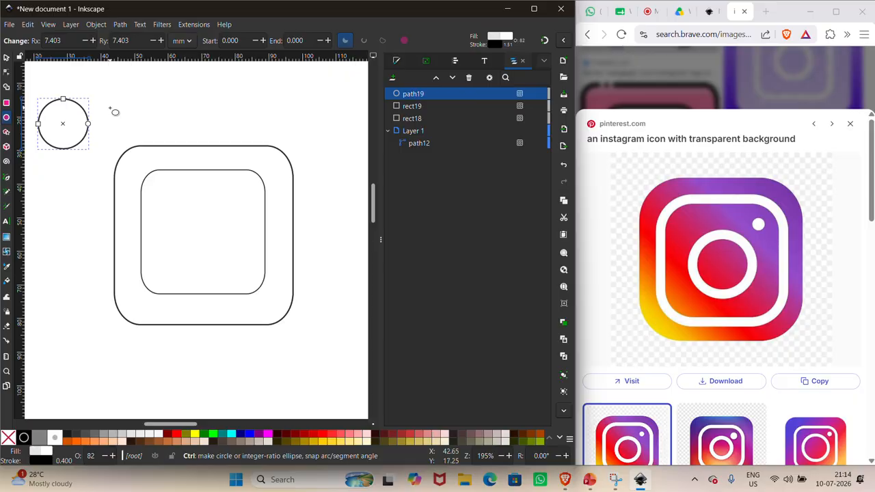
mouse_move(115, 100)
mouse_down()
mouse_move(130, 107)
mouse_move(129, 121)
mouse_move(123, 102)
mouse_up()
click(142, 109)
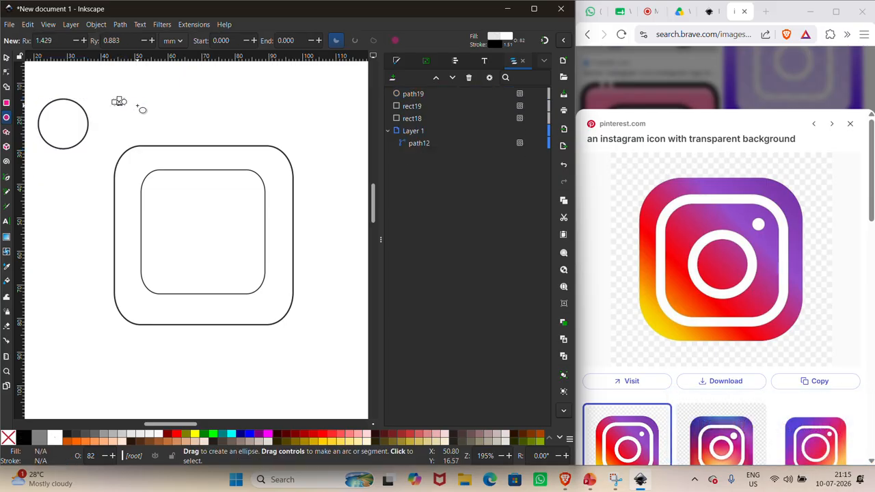
Step: Draw a tiny circle with a radius of about 0.74 mm above the large square and fill it black
scroll(141, 108, up, 3)
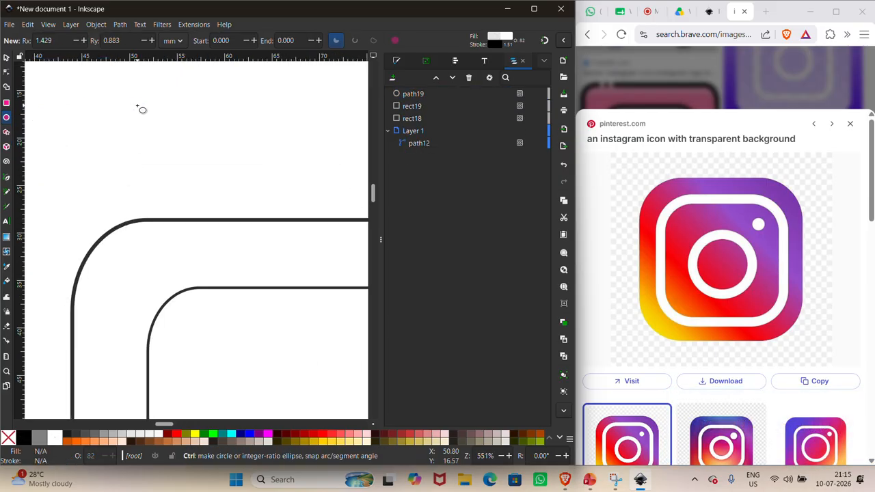
ctrl+click(141, 108)
drag(138, 107, 155, 122)
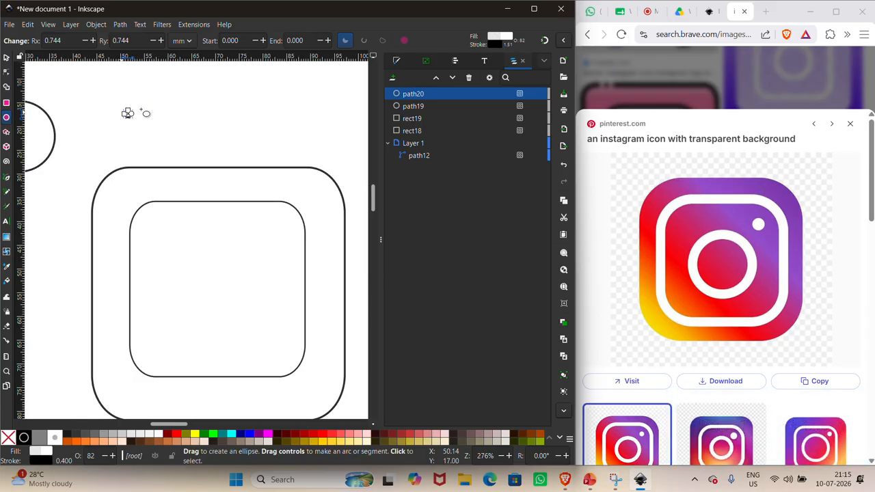
click(25, 439)
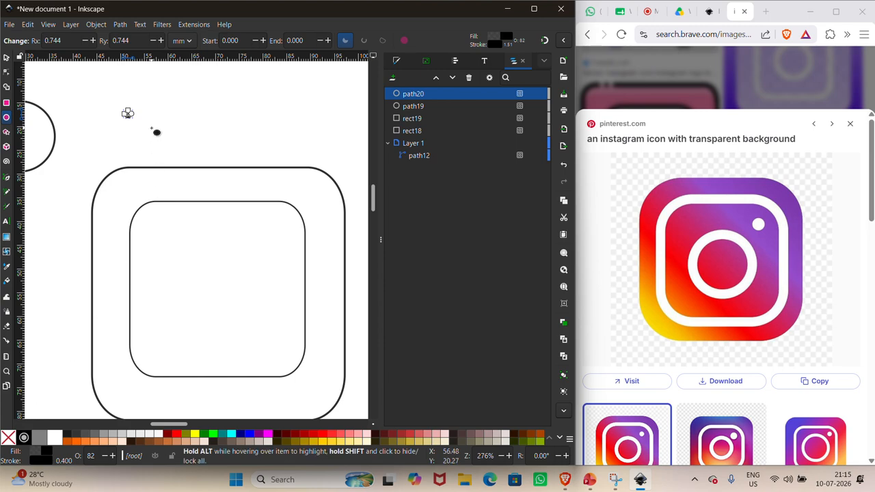
click(157, 132)
scroll(156, 132, down, 1)
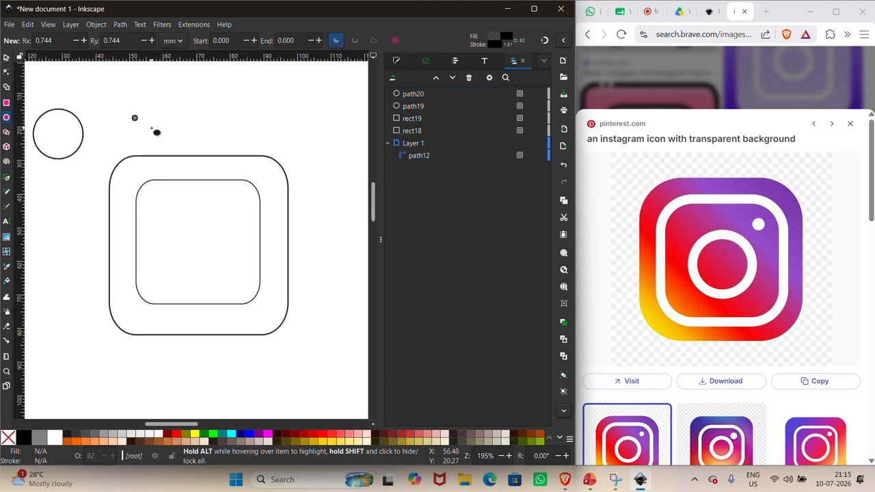
Step: Centre the large circle inside the inner square and place the black dot, enlarged to about 2.7 mm, inside the square's upper-right corner
click(6, 58)
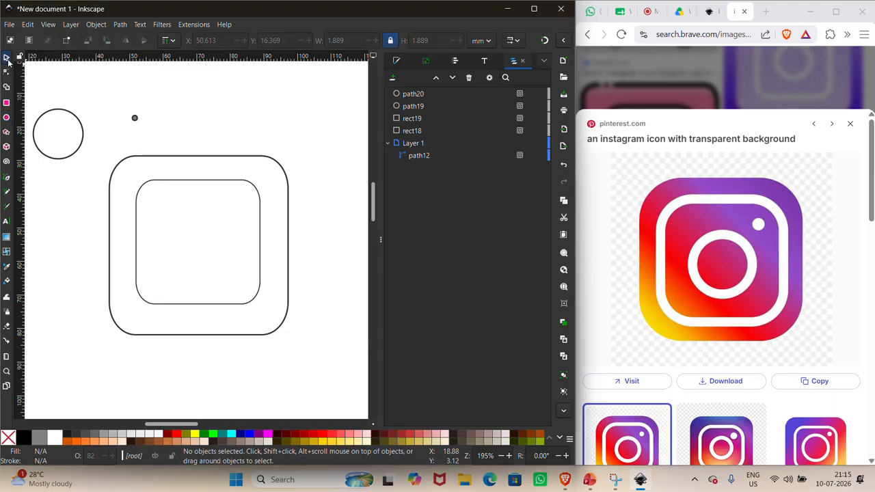
click(83, 132)
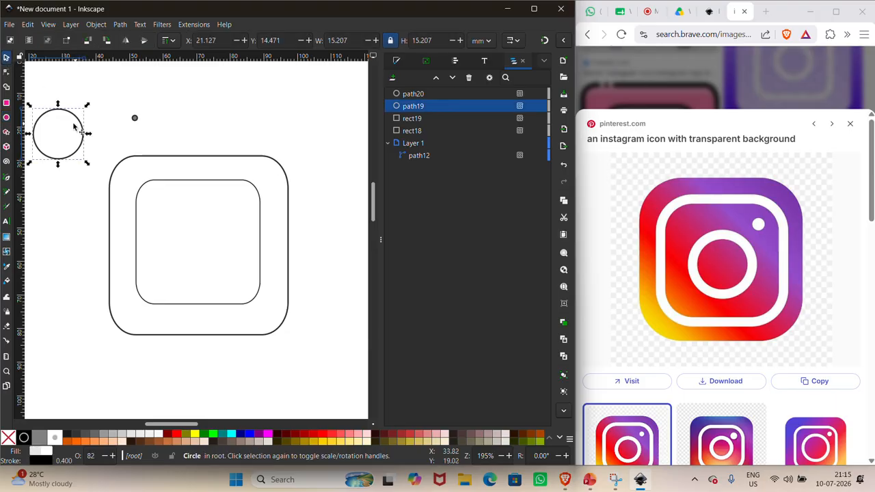
drag(66, 128, 210, 238)
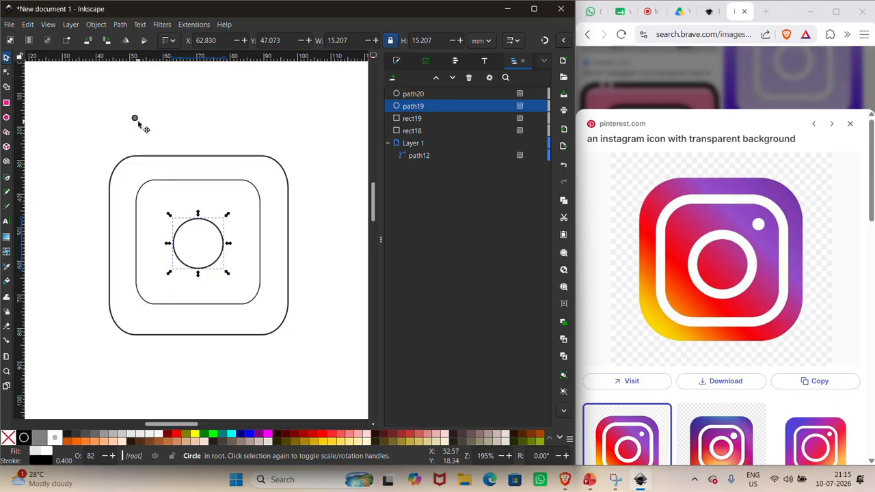
click(136, 119)
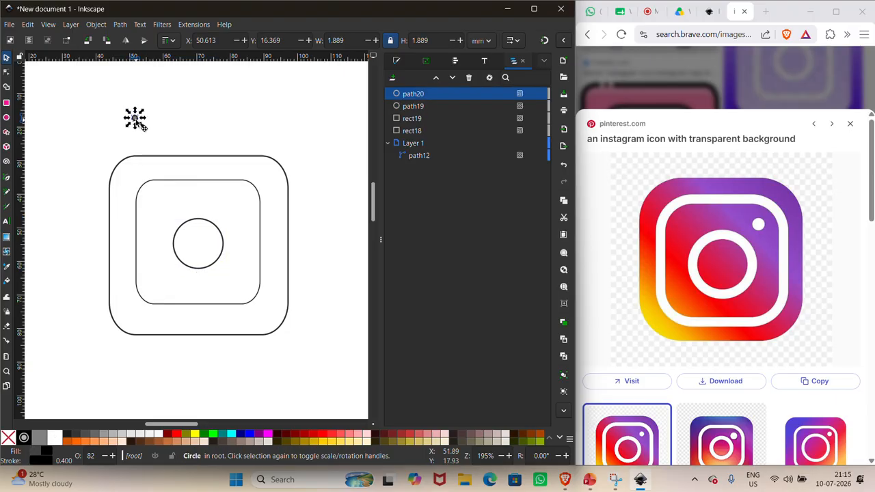
drag(137, 120, 239, 200)
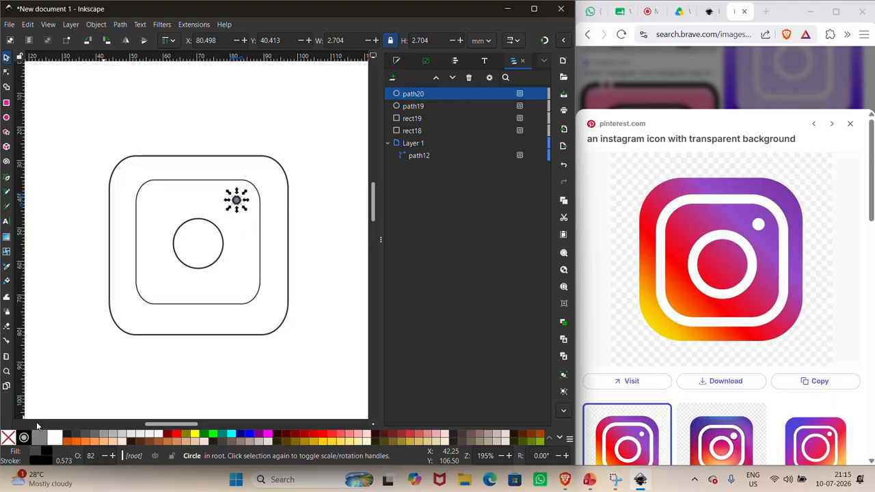
Step: Set the outer rounded square's stroke width to 1.3 mm
click(220, 157)
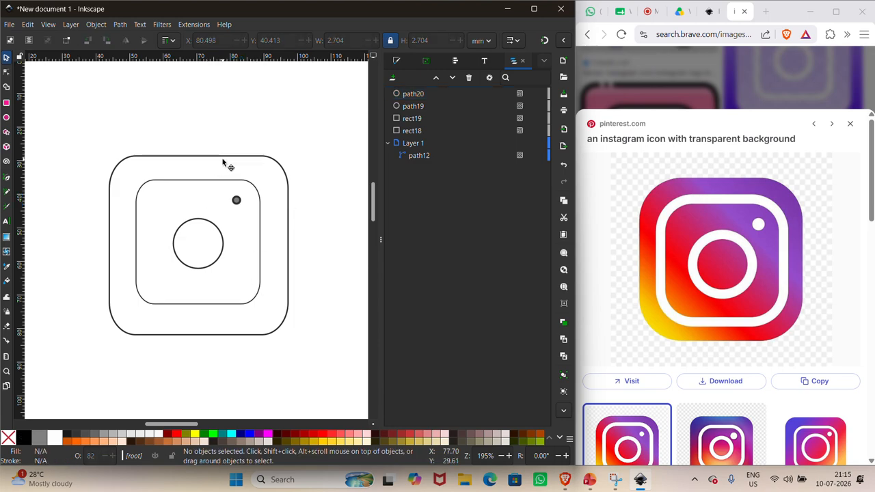
click(222, 159)
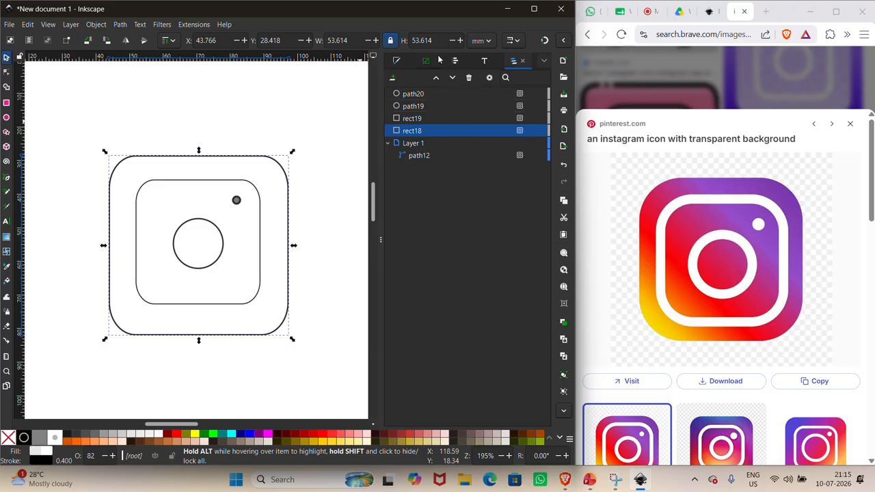
click(396, 61)
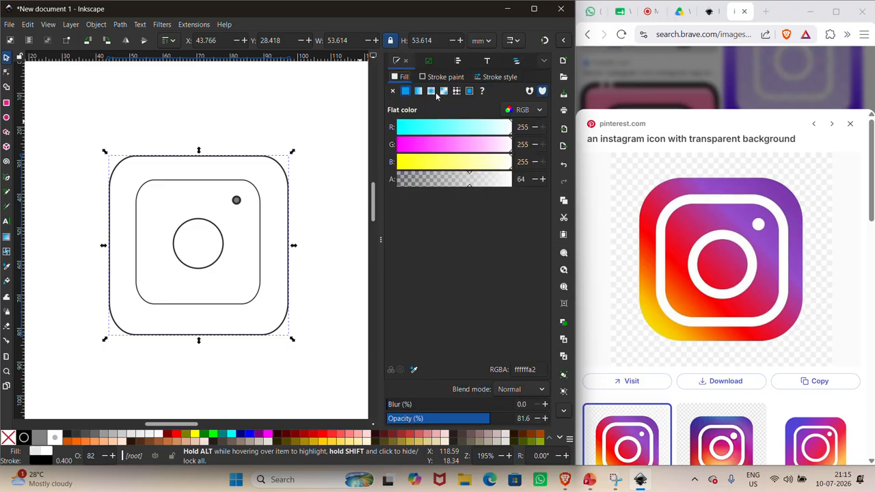
click(501, 78)
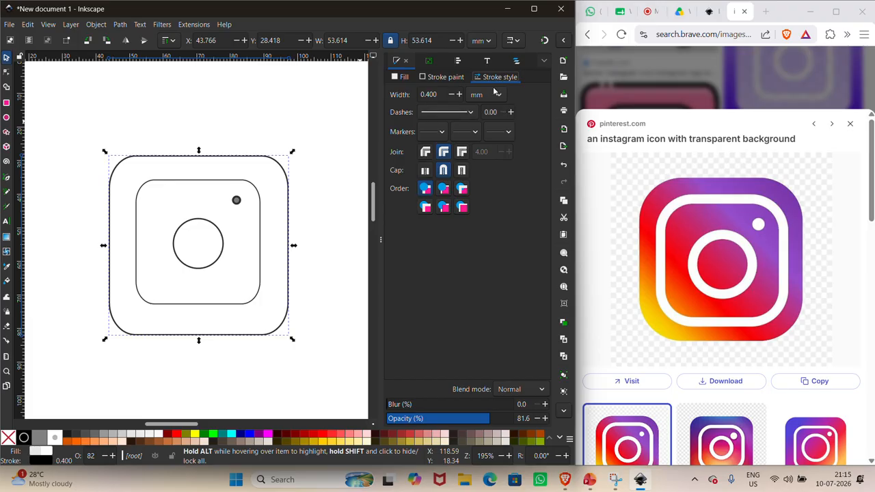
click(459, 95)
click(459, 94)
click(459, 95)
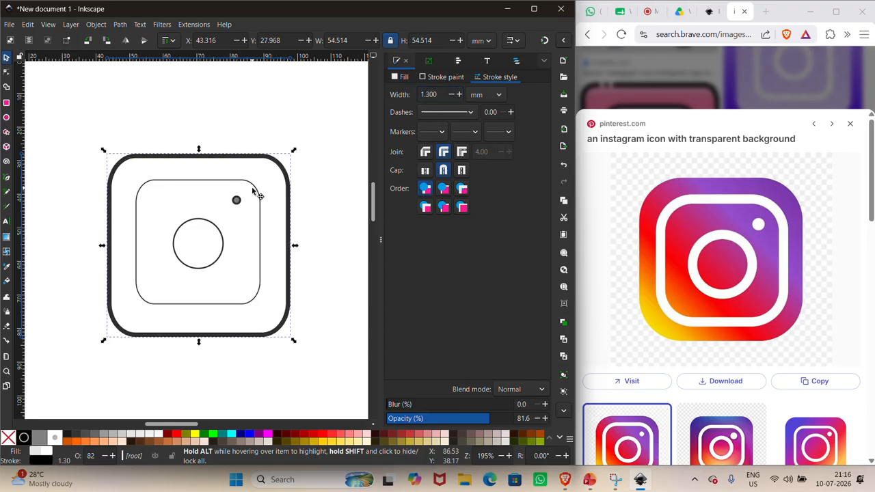
Step: Thicken the inner rounded square's stroke to 1.077 mm
click(253, 192)
click(459, 94)
click(459, 94)
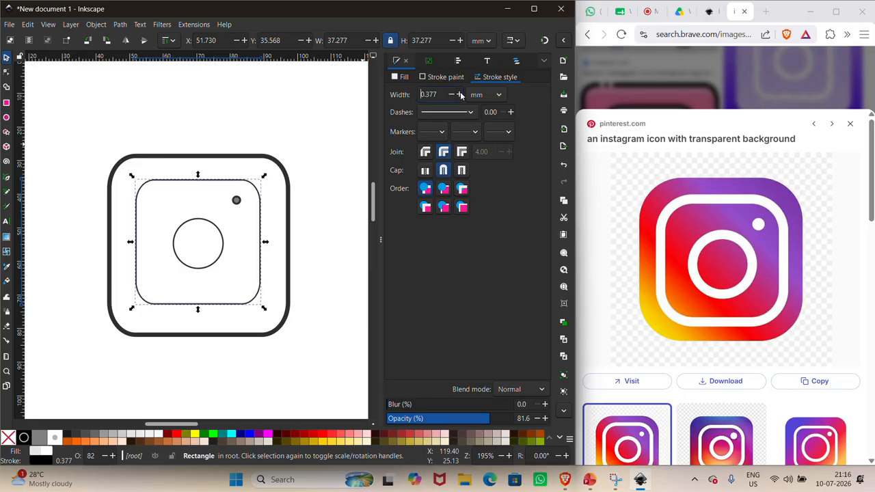
click(458, 95)
click(458, 94)
click(459, 95)
click(459, 94)
click(458, 94)
click(460, 94)
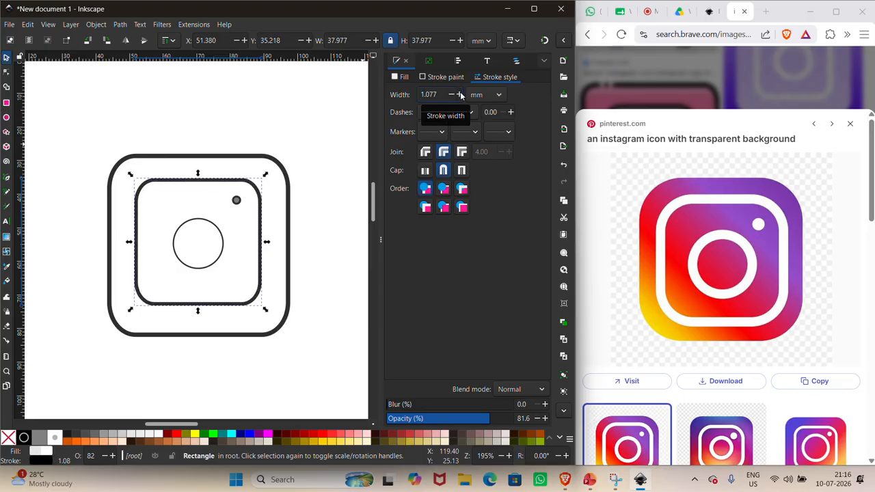
Step: Set the stroke width of the circle in the middle of the icon to 1.4 mm
click(216, 227)
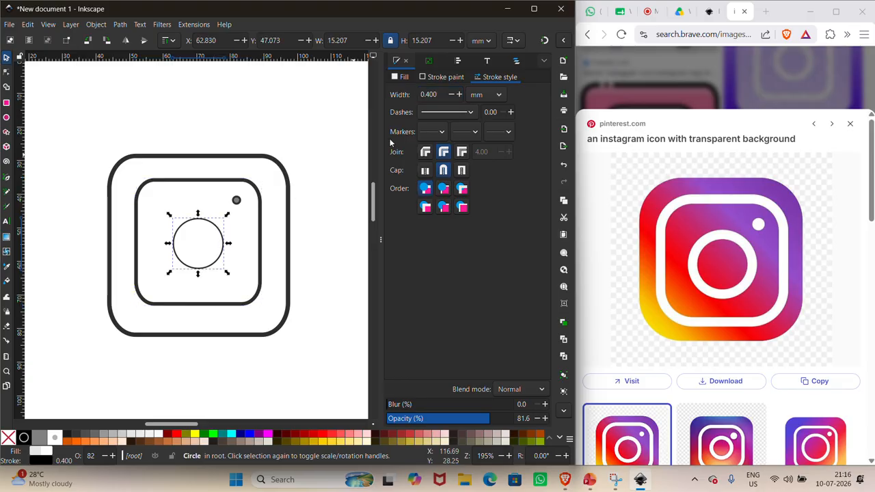
click(458, 95)
click(457, 95)
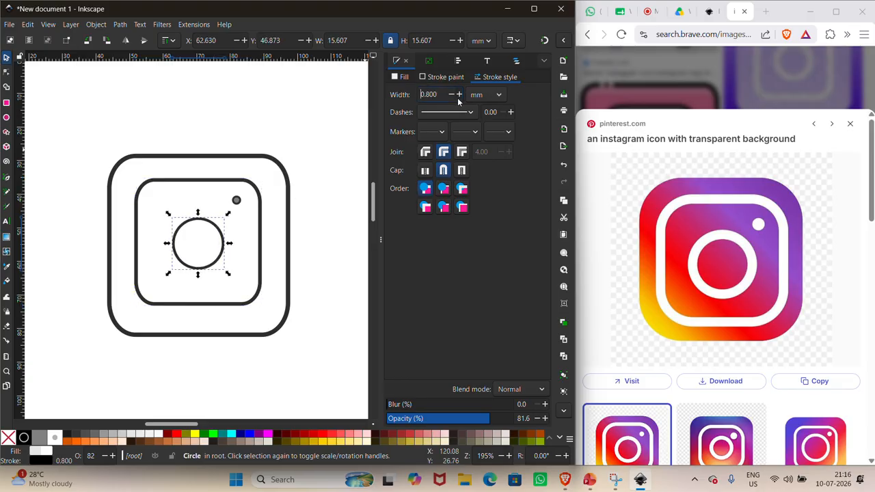
click(457, 96)
click(457, 95)
click(458, 95)
click(458, 95)
click(458, 95)
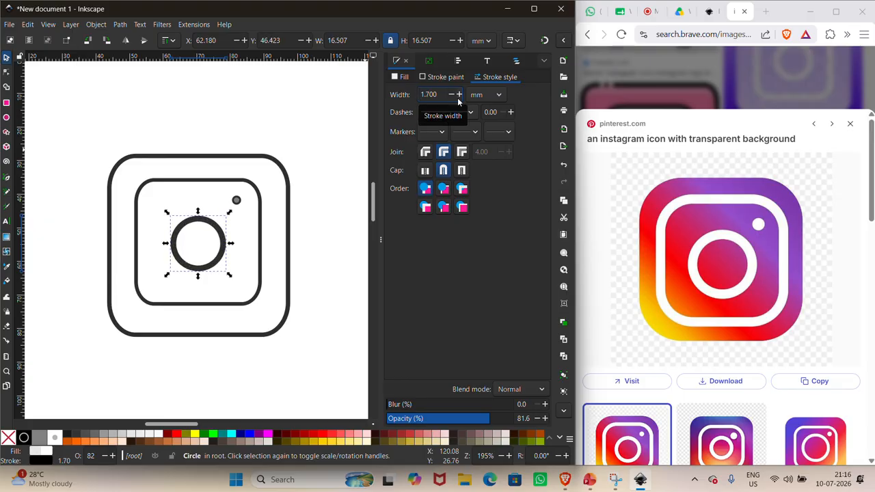
click(451, 97)
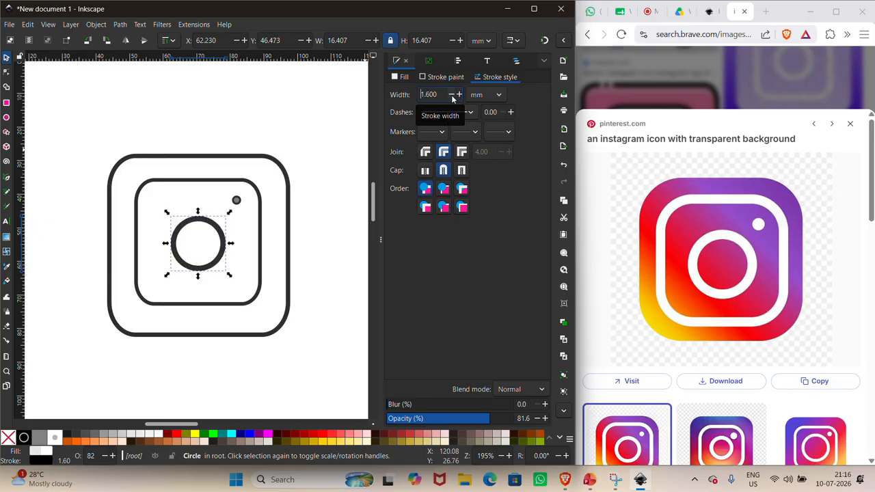
click(451, 96)
click(451, 96)
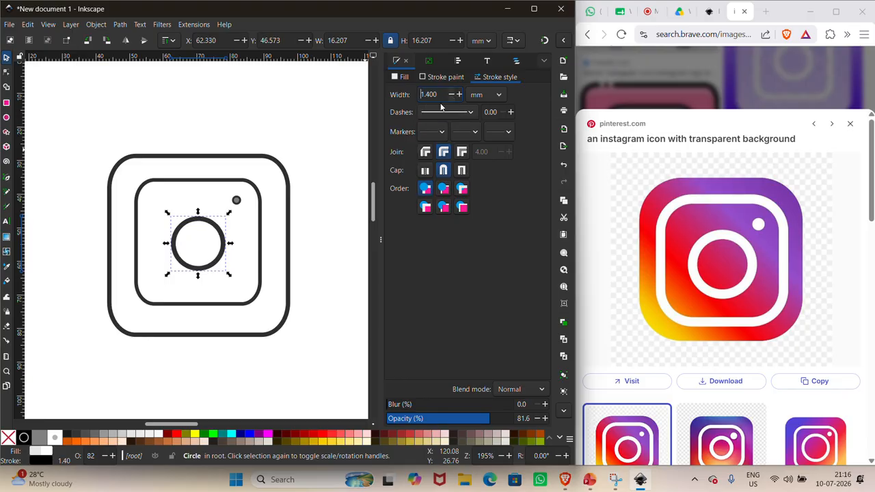
Step: Increase the inner rounded square's stroke width to 1.277 mm and deselect it
click(216, 182)
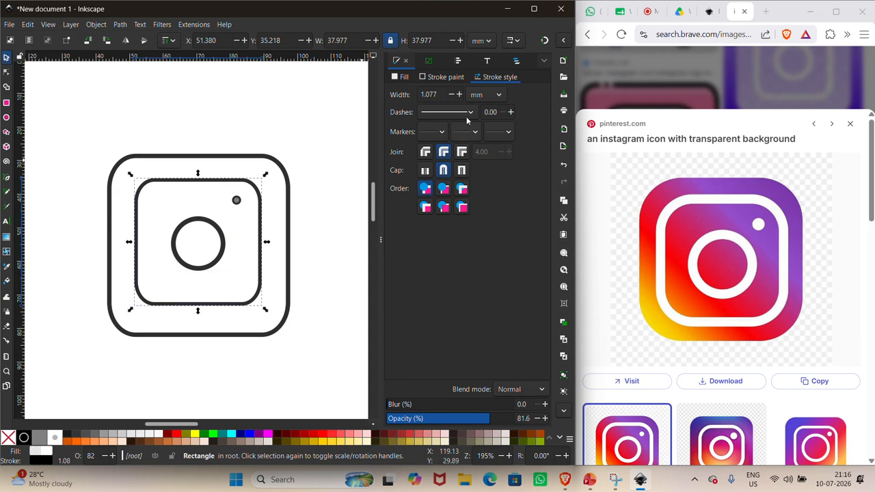
click(459, 96)
click(460, 96)
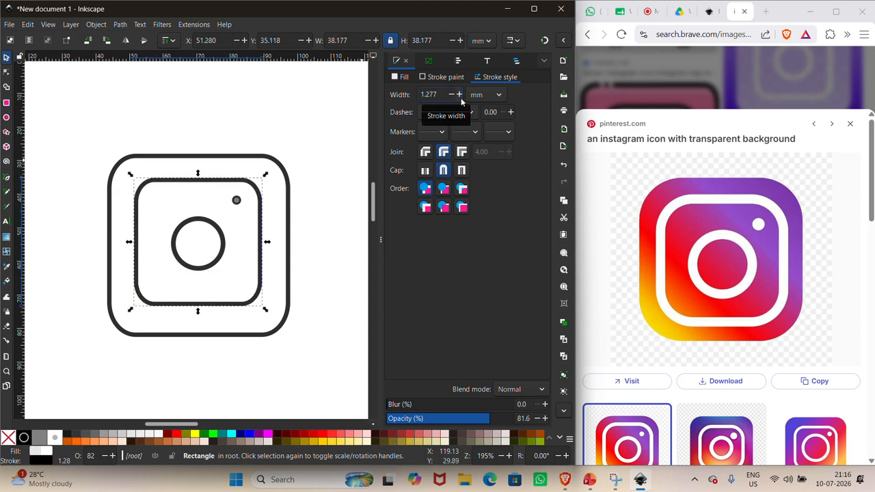
click(171, 354)
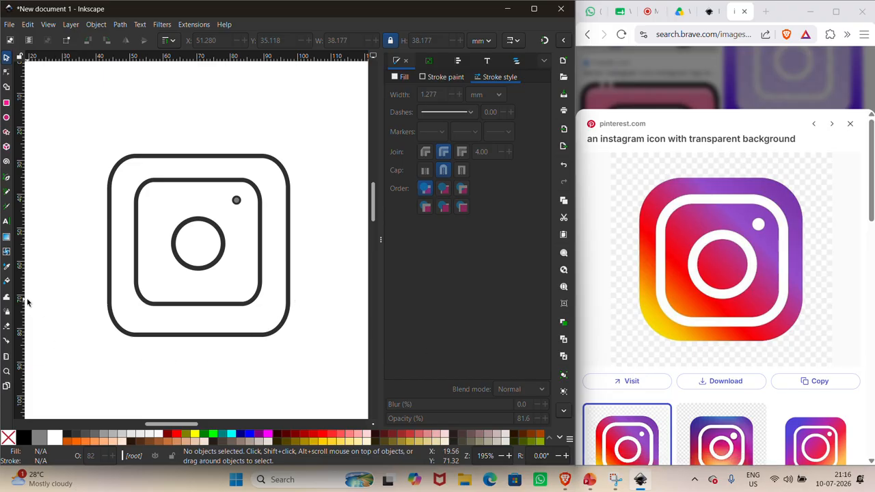
Step: Add a linear gradient fill to the outer rounded square, running diagonally from its lower-left corner to its upper-right corner
click(6, 237)
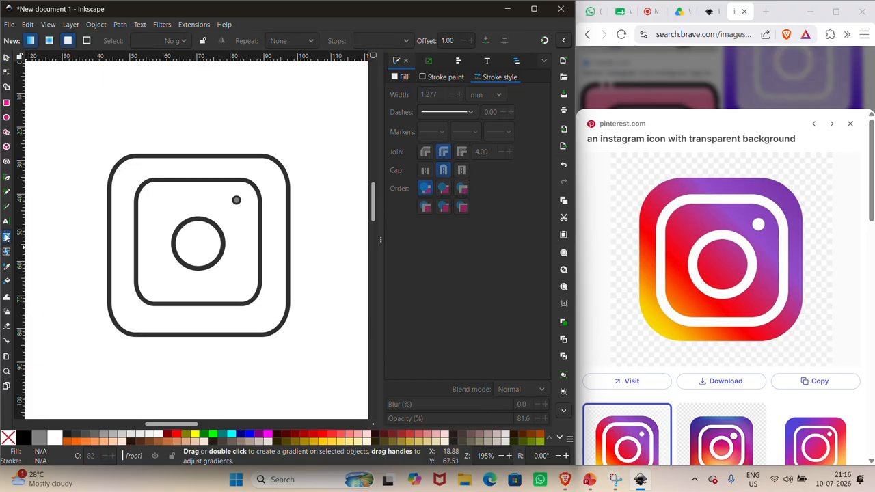
click(133, 163)
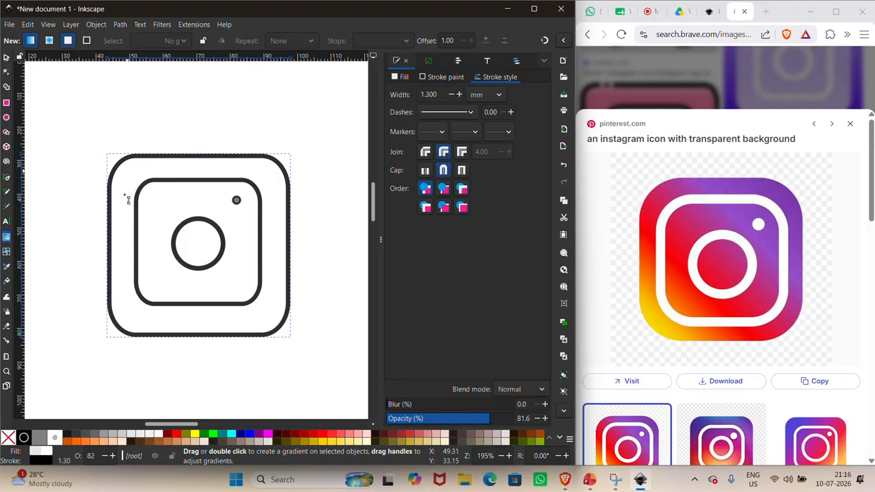
double_click(121, 331)
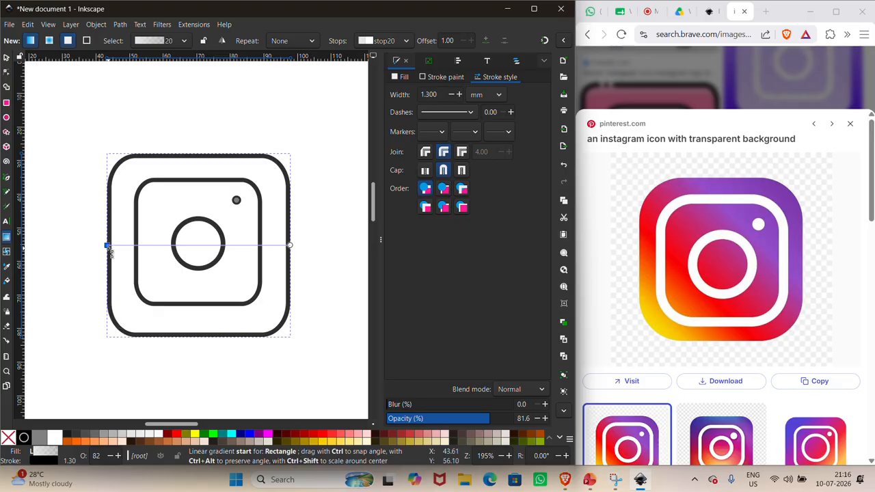
drag(110, 247, 118, 328)
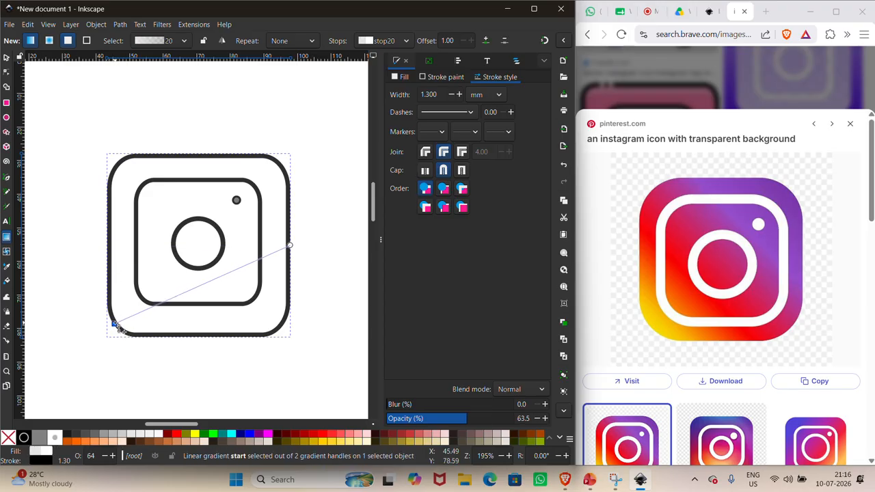
click(291, 247)
drag(294, 251, 282, 167)
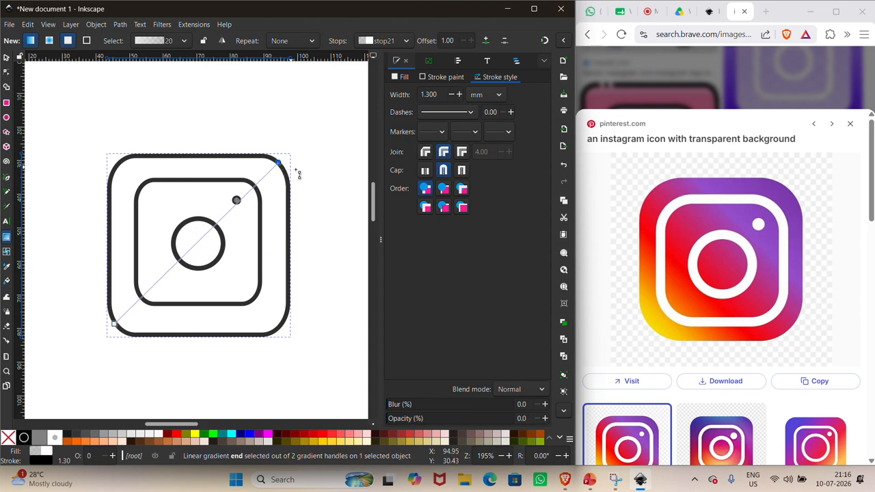
Step: Add a gradient stop at offset 0.50 and colour the lower-left start stop yellow (ffff00)
click(405, 77)
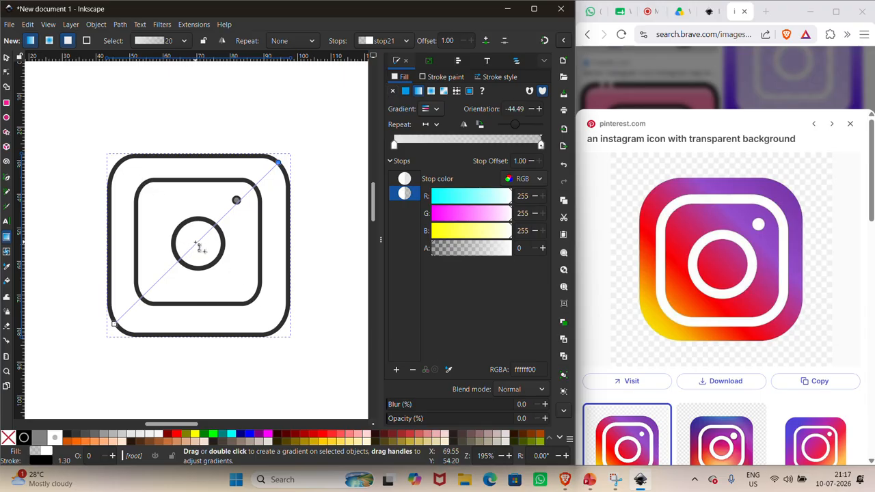
double_click(196, 243)
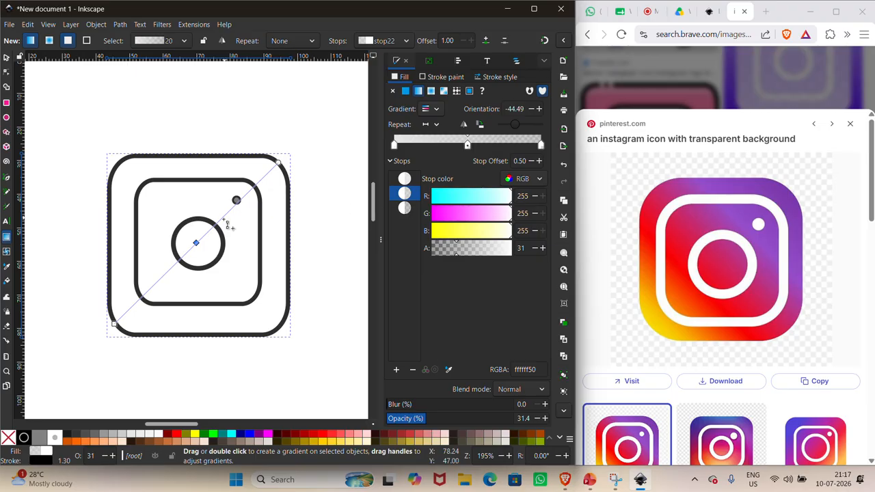
click(115, 325)
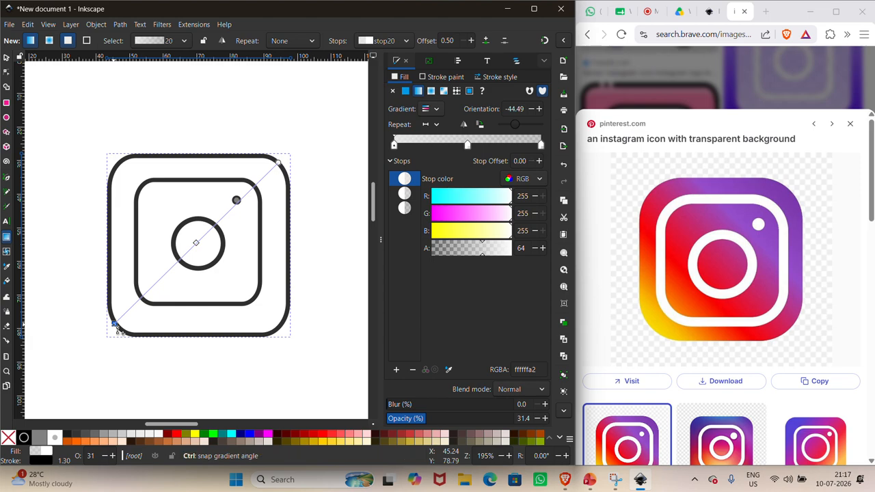
ctrl+scroll(117, 328, up, 1)
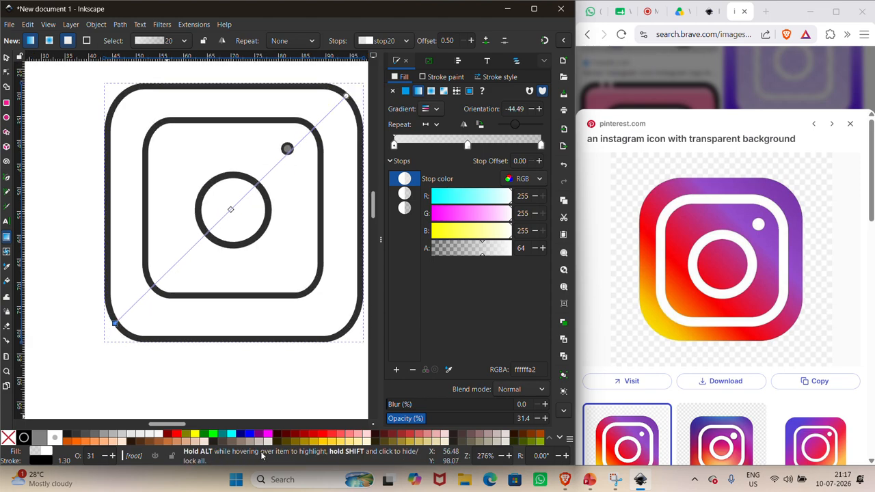
click(195, 434)
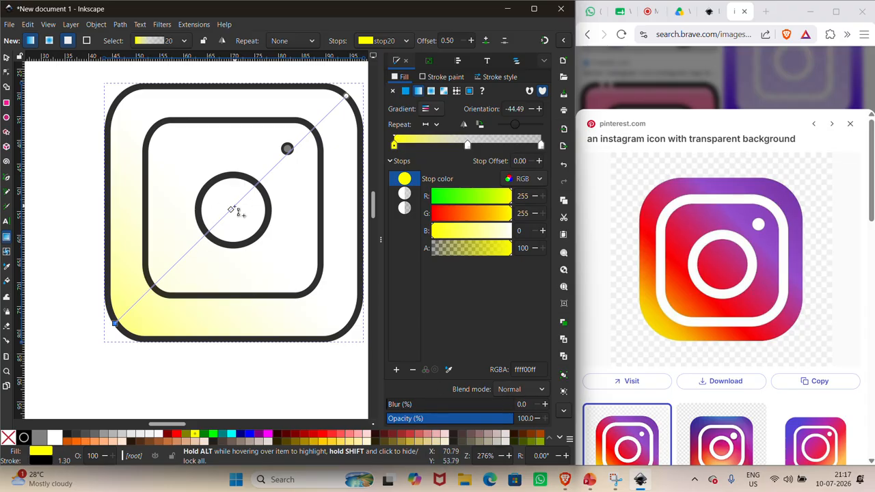
Step: Colour the gradient's middle stop red (ff0000) and its upper-right end stop purple (800080)
click(232, 211)
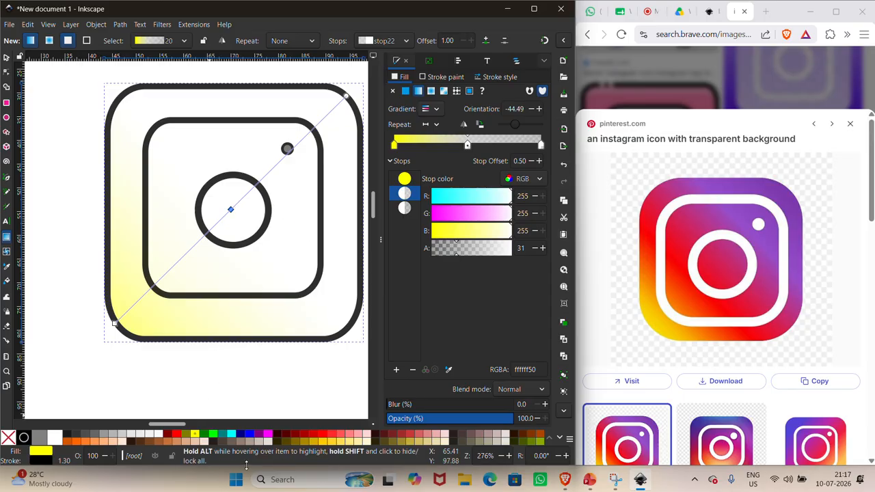
click(176, 436)
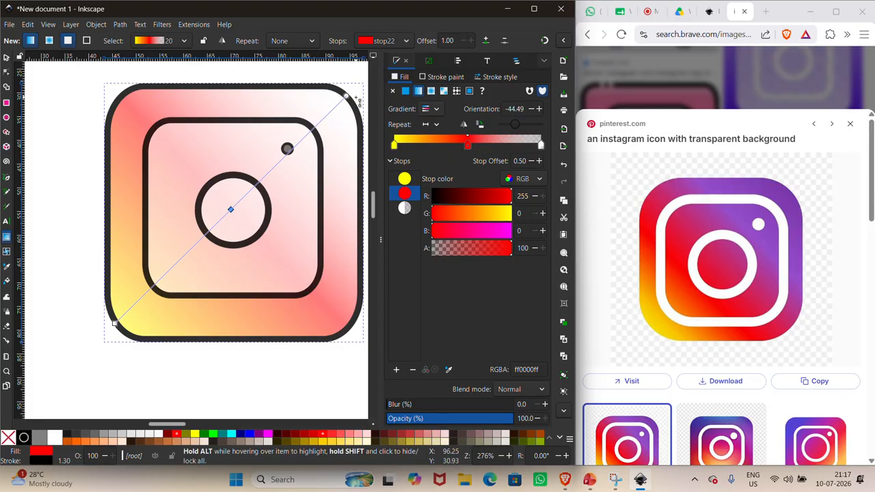
click(348, 96)
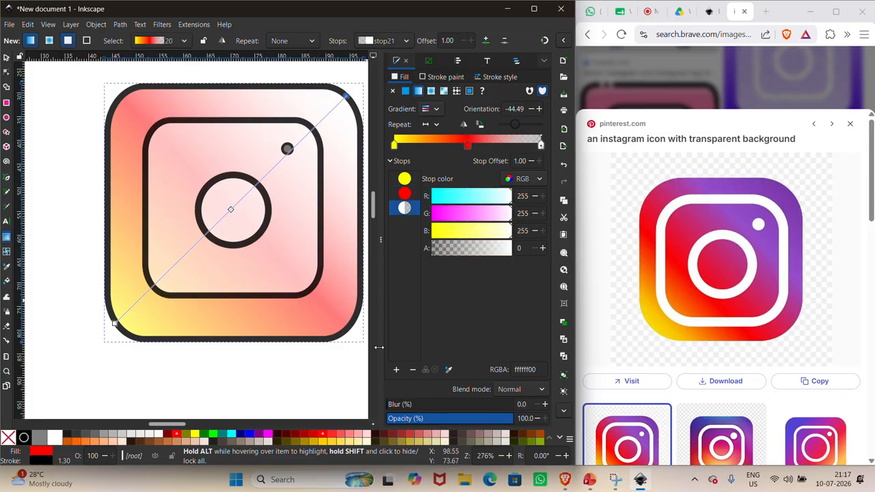
click(259, 436)
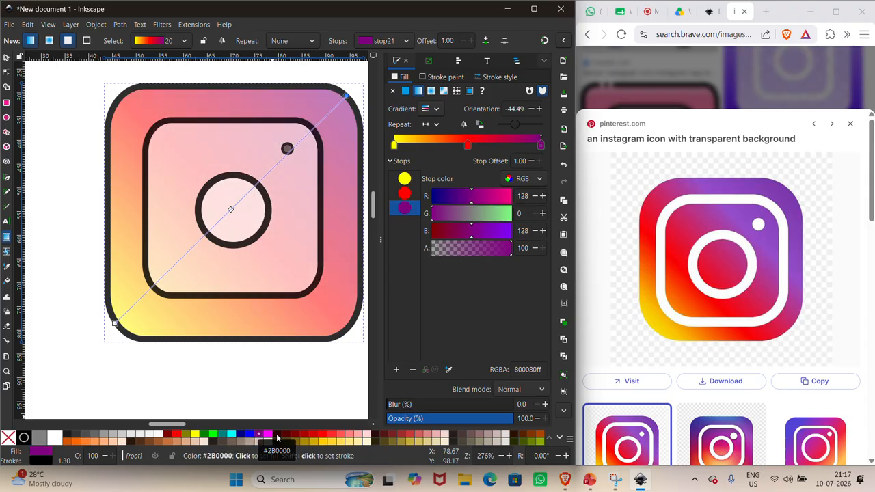
scroll(305, 246, down, 1)
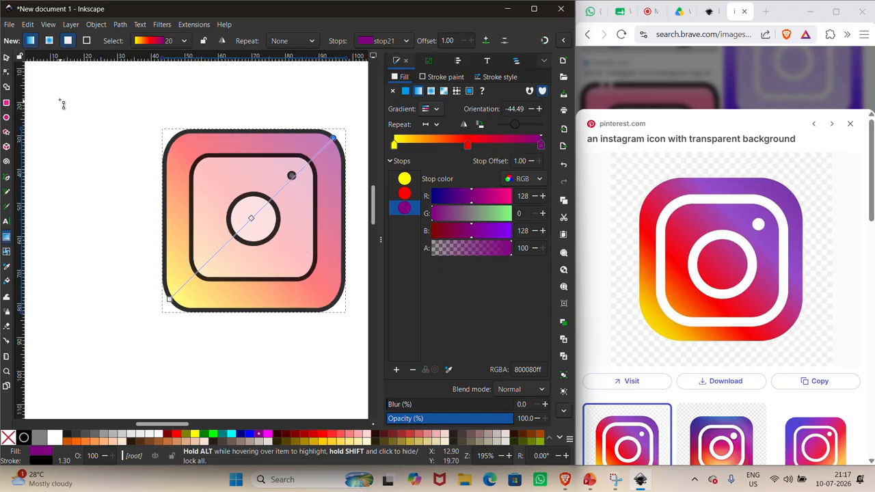
Step: Remove the inner rounded square's fill and set its stroke colour to white
click(6, 58)
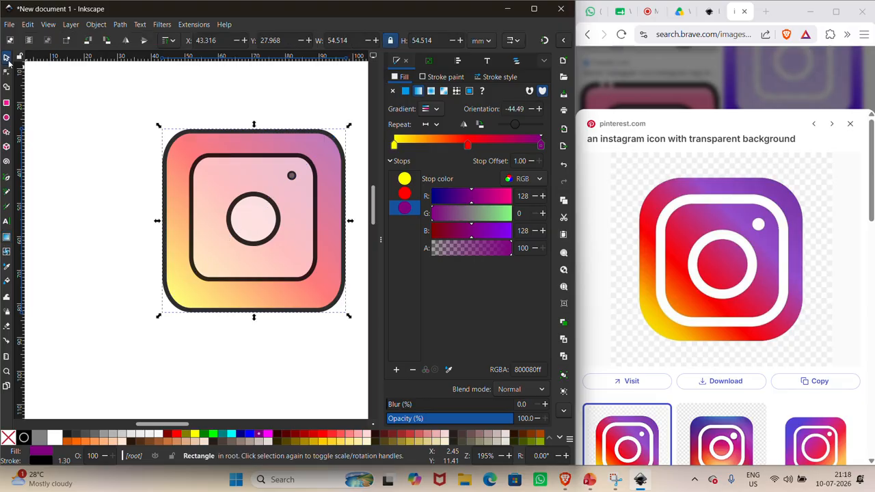
click(207, 171)
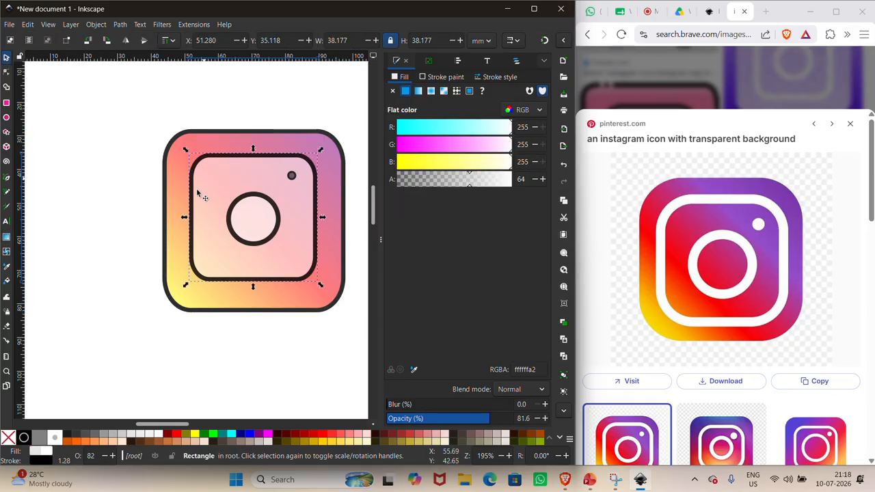
click(8, 438)
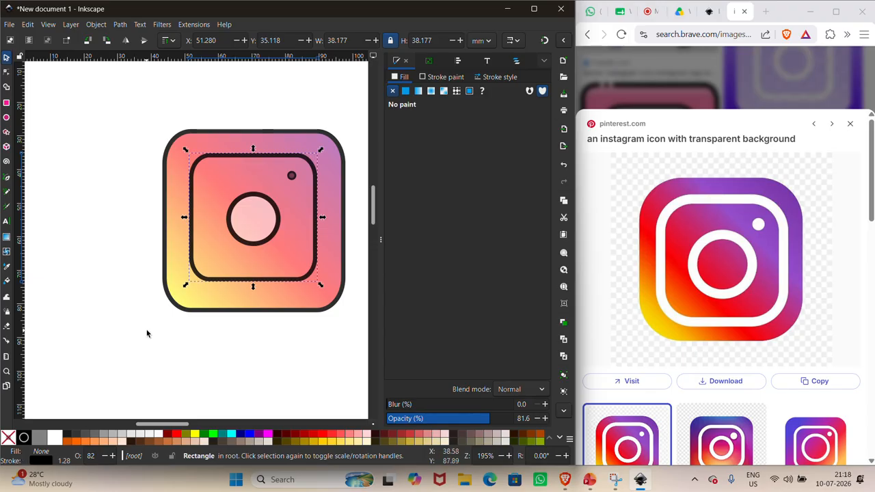
ctrl+click(55, 438)
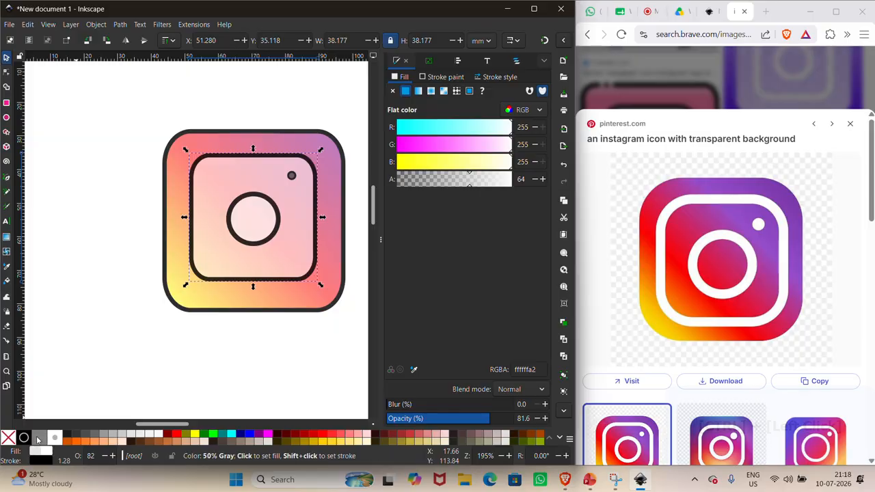
ctrl+click(8, 438)
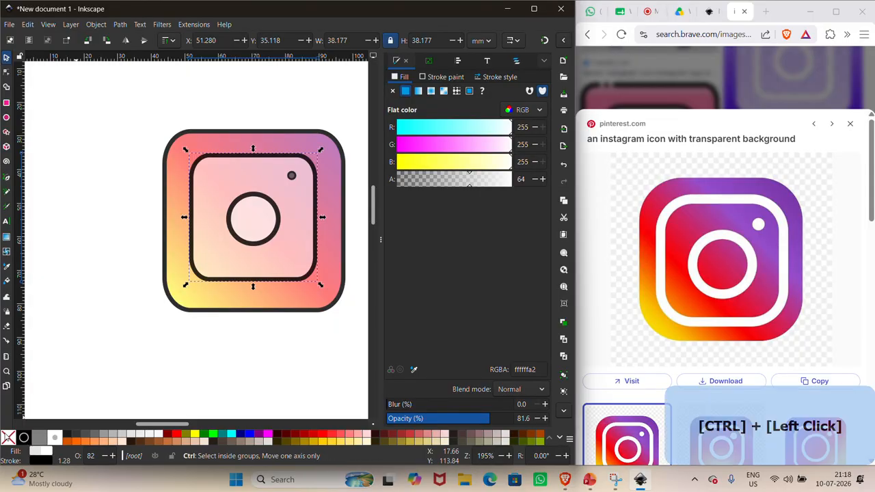
click(515, 62)
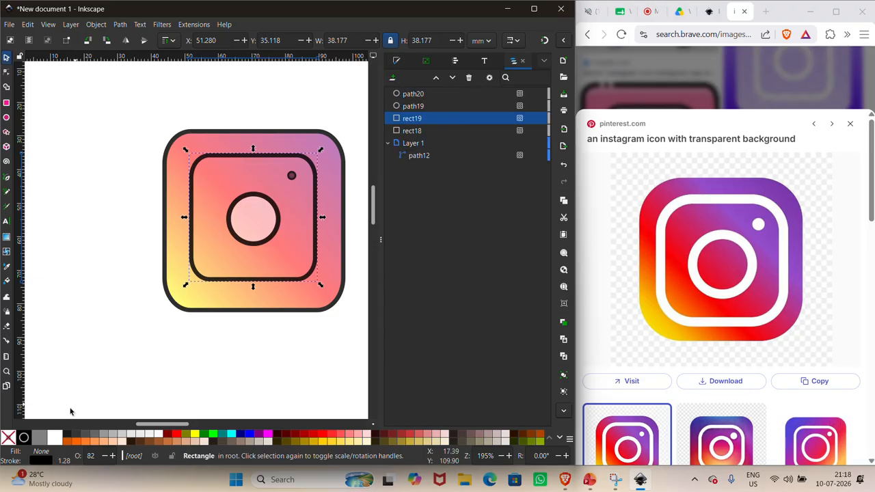
shift+click(23, 437)
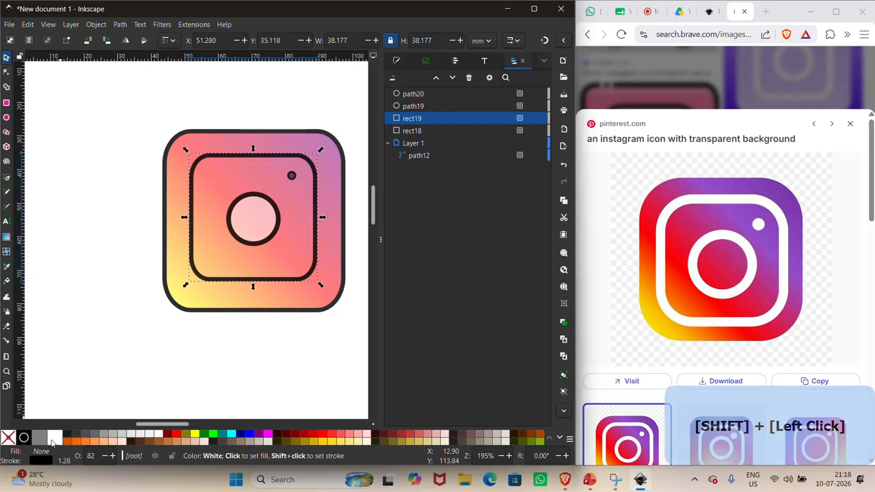
shift+click(54, 438)
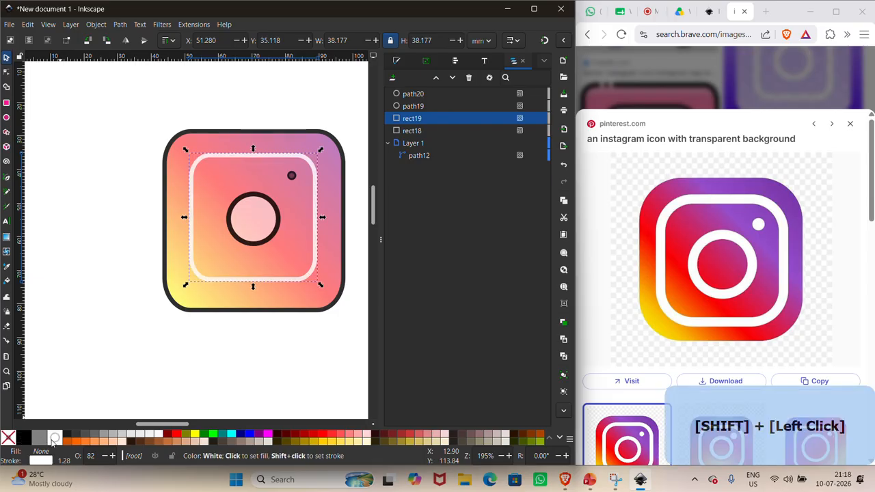
Step: Remove the central circle's fill and set its stroke colour to white
click(238, 236)
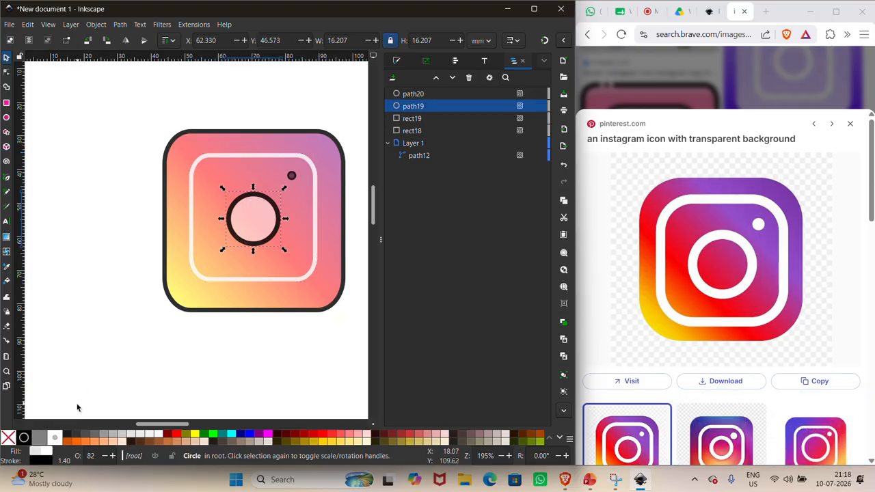
click(8, 438)
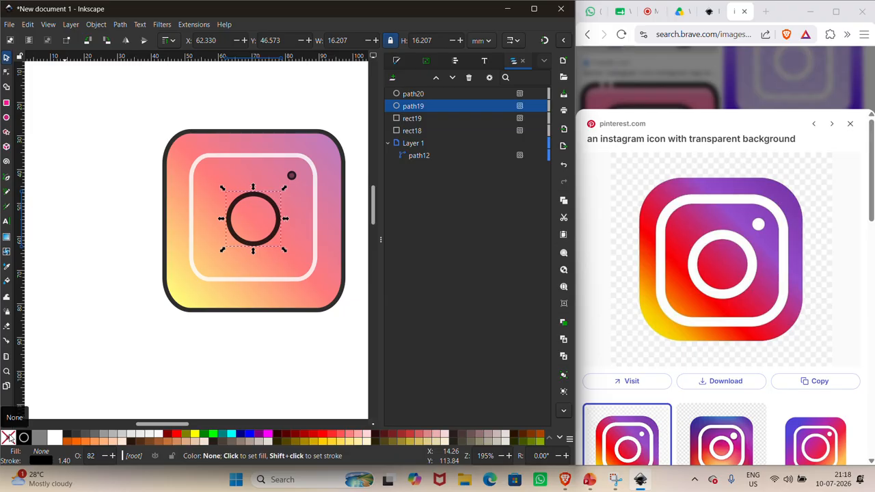
shift+click(56, 437)
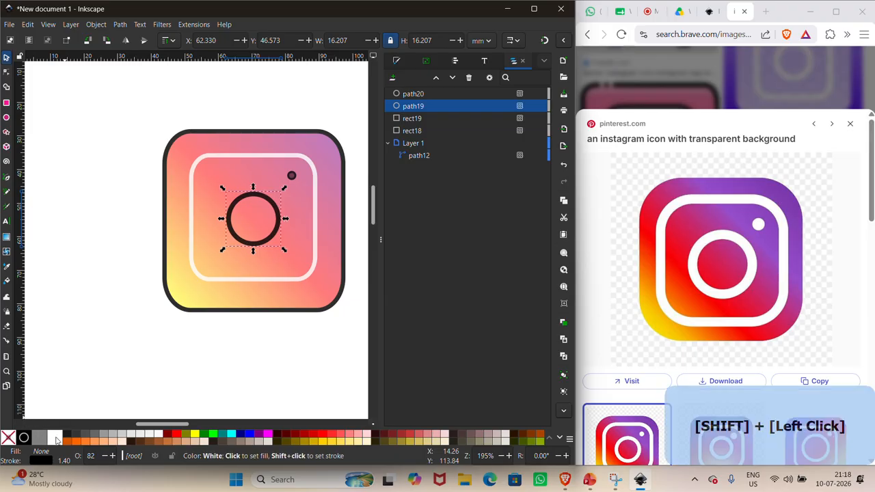
Step: Set both the fill and the stroke of the icon's small upper-right circle to white
click(291, 177)
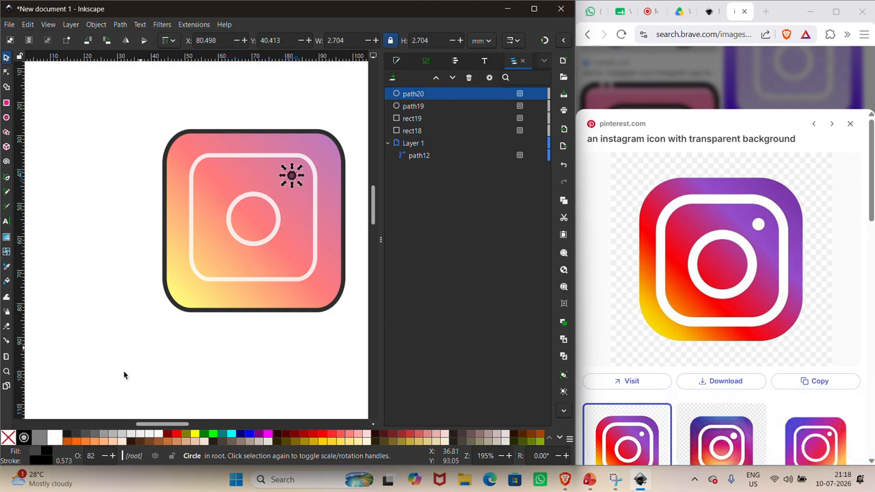
click(9, 437)
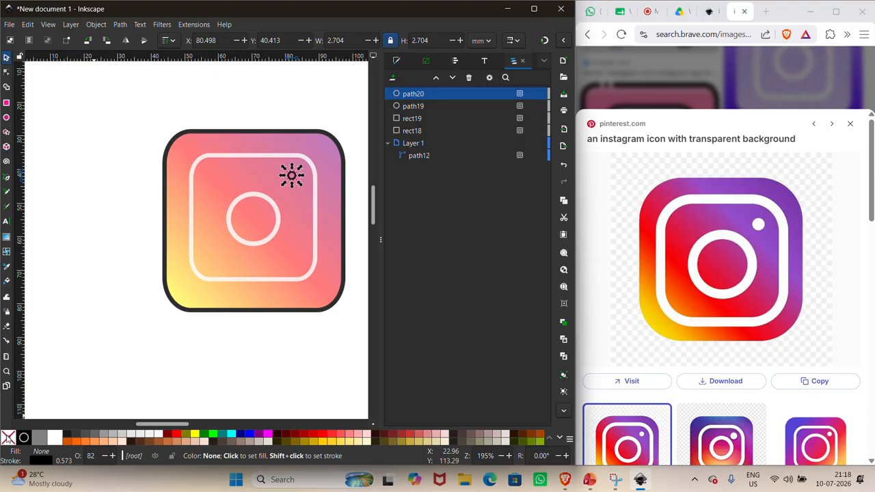
click(55, 438)
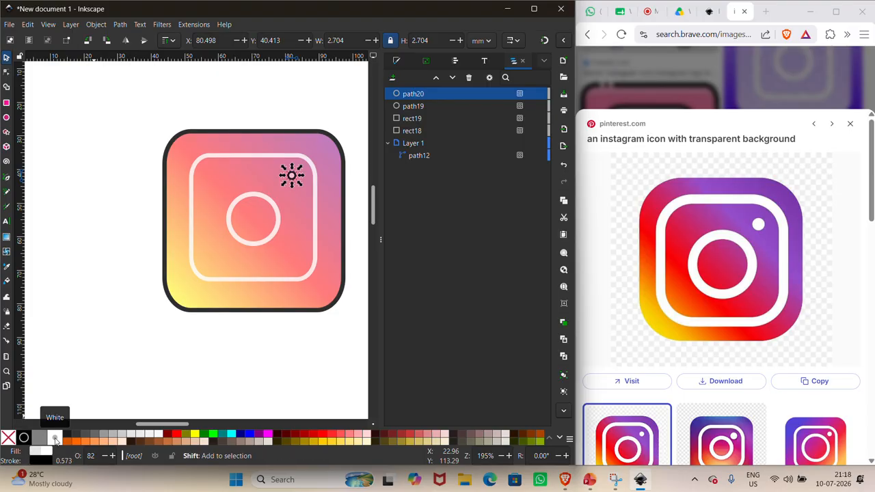
shift+click(55, 438)
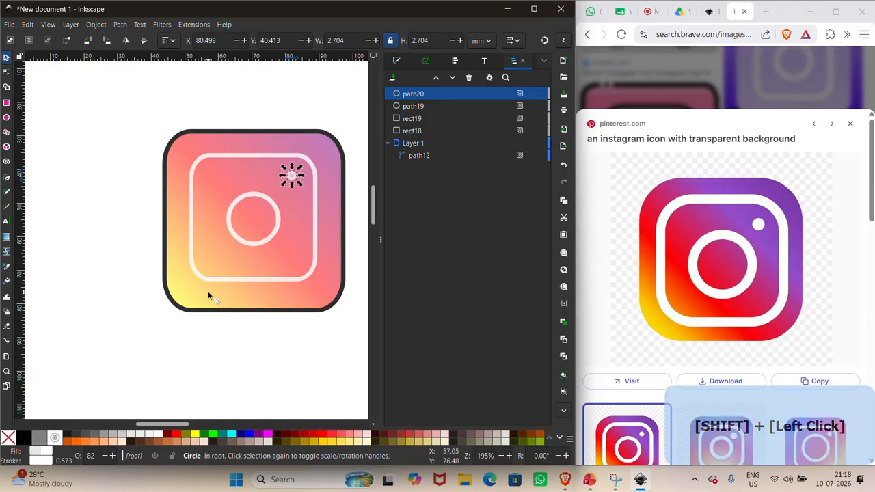
Step: Set the outer rounded square's stroke colour to white
scroll(238, 327, right, 1)
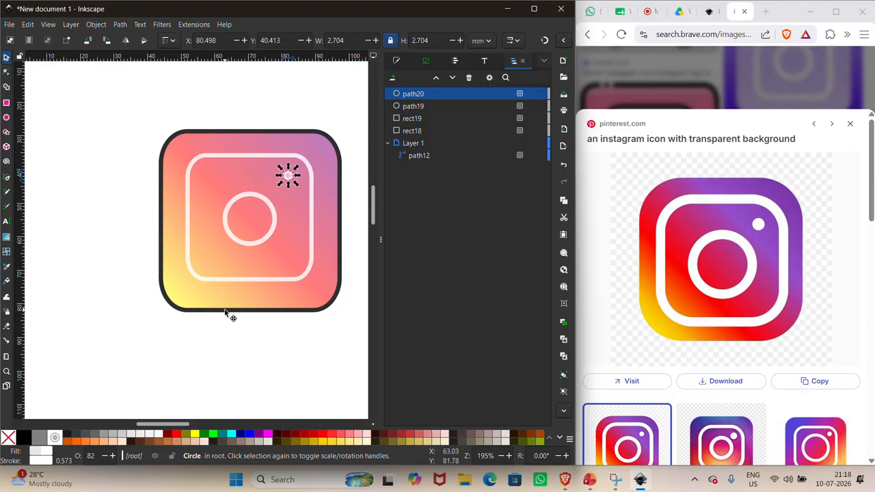
click(226, 312)
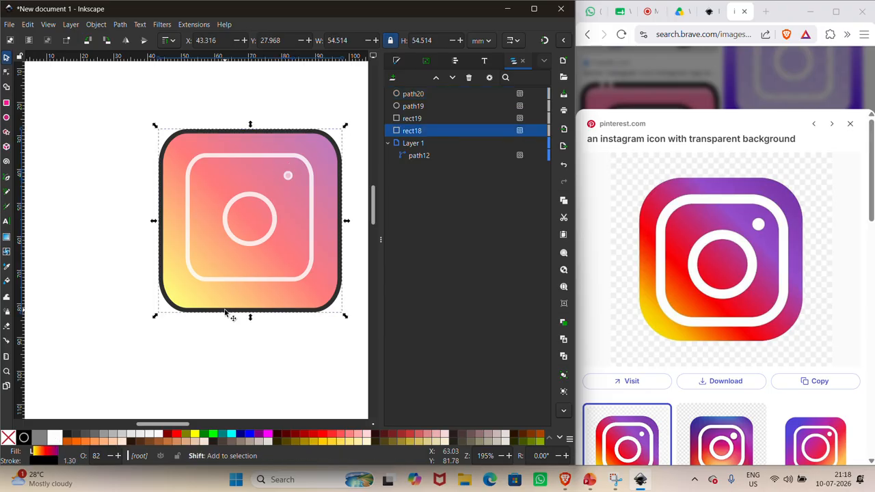
shift+click(60, 438)
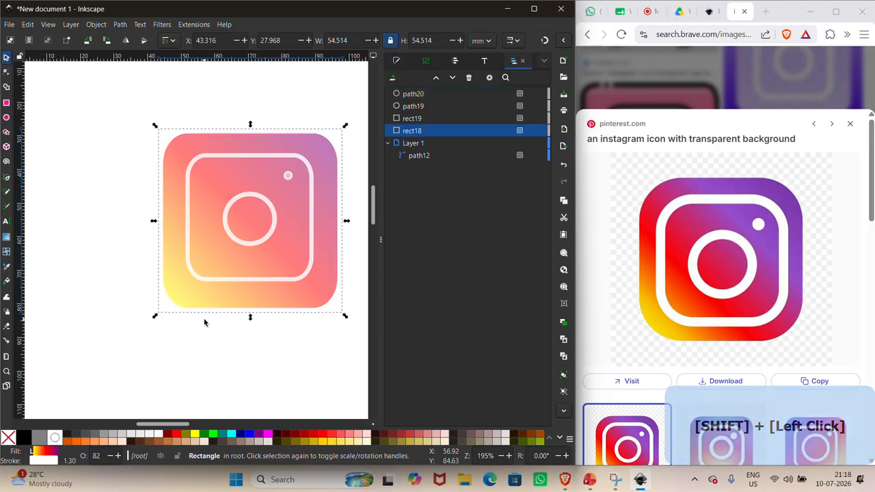
Step: Try radial gradient, mesh, pattern and swatch fills on the outer rounded square, and undo them back to the linear gradient
click(401, 63)
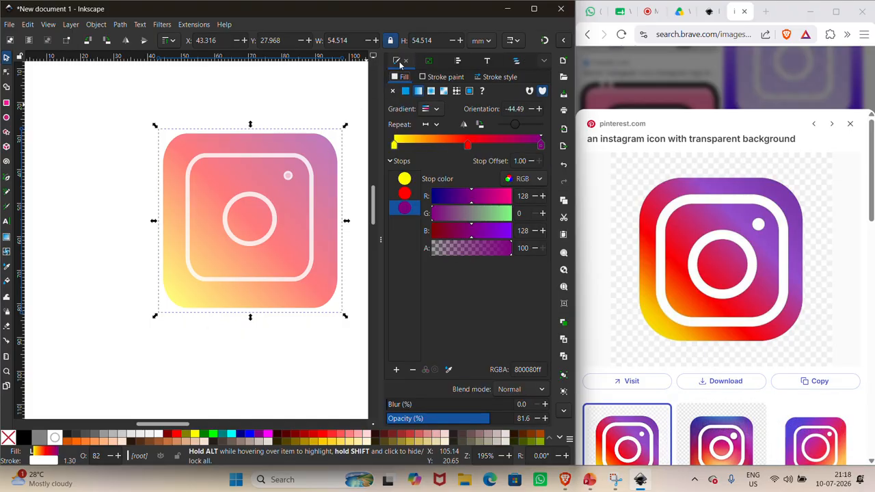
click(441, 77)
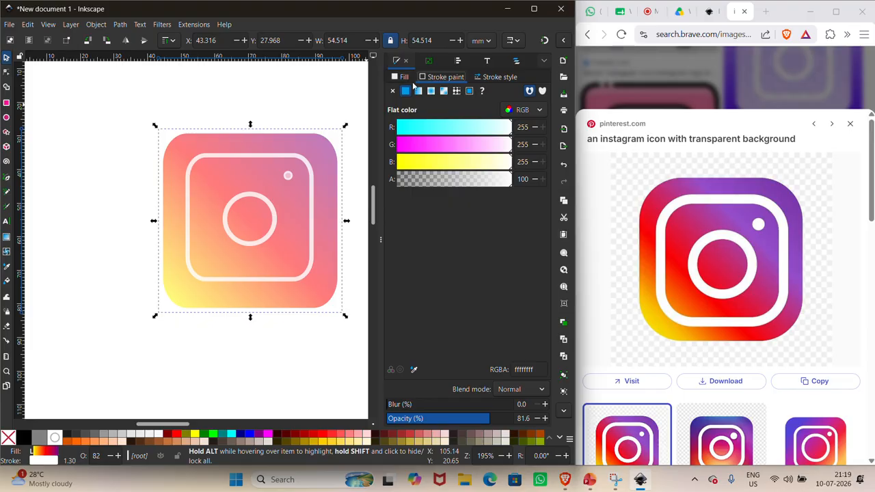
click(403, 77)
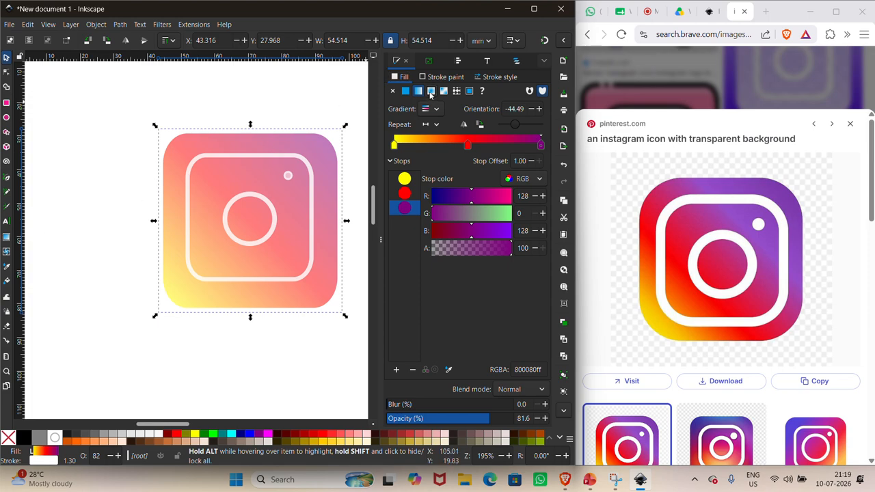
click(430, 91)
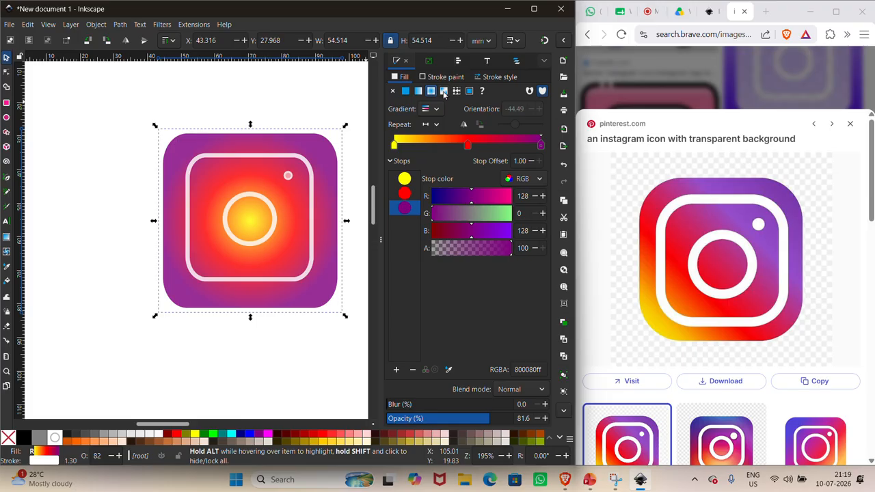
click(443, 92)
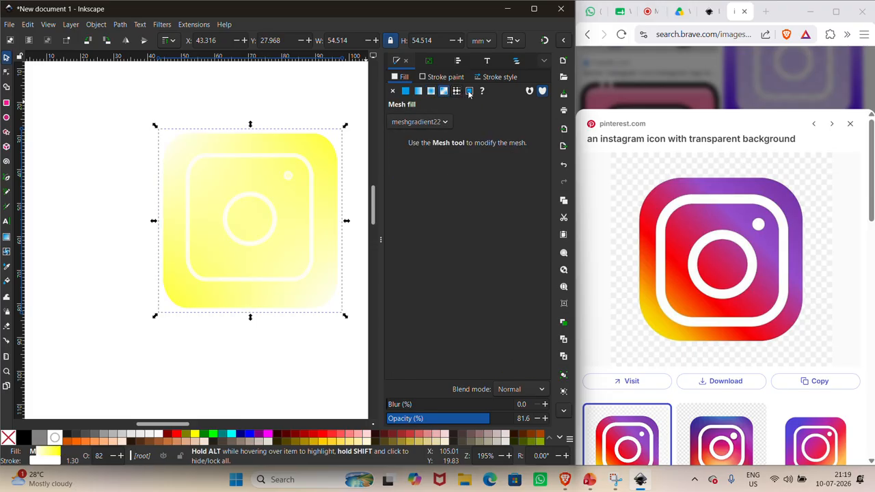
click(418, 92)
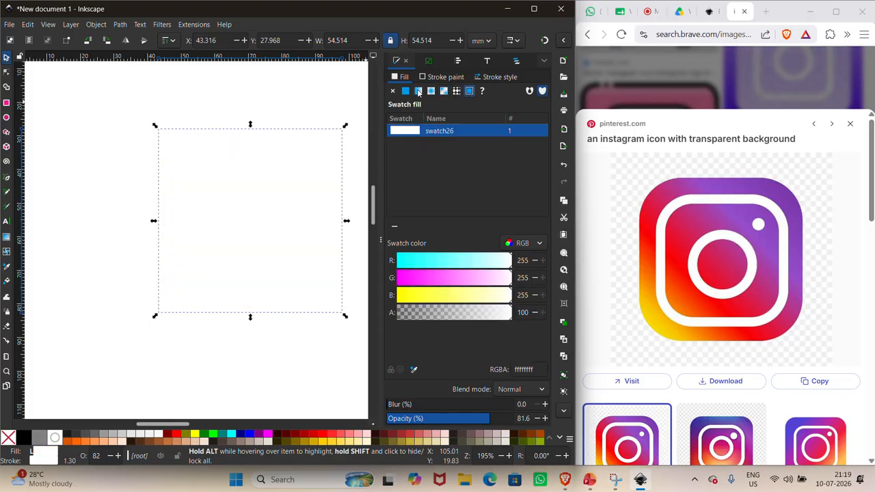
click(418, 94)
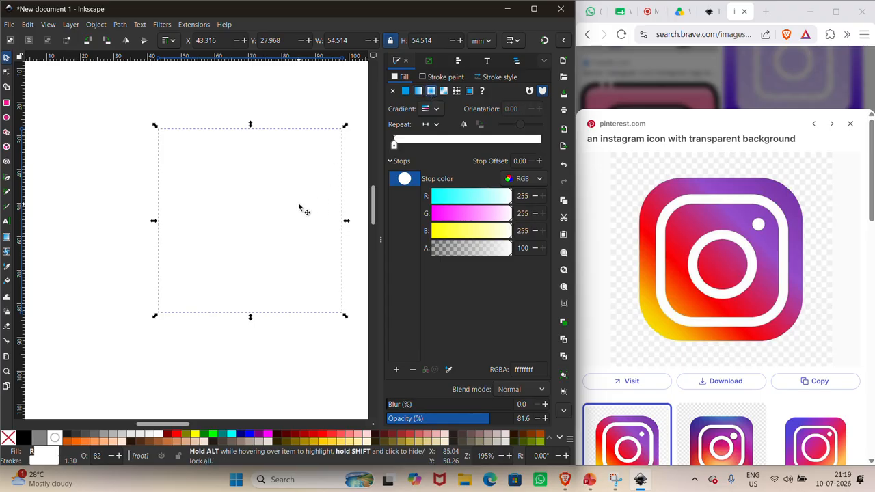
key(ctrl+z)
key(ctrl+z)
key(ctrl+z)
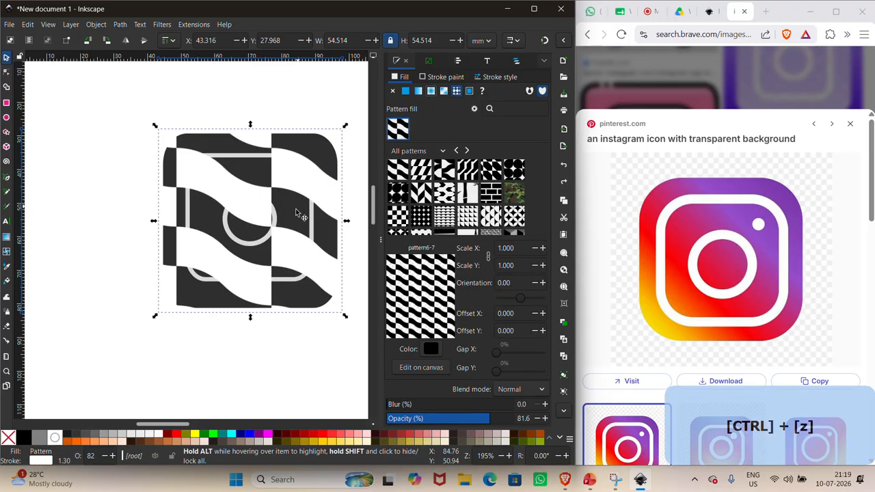
key(ctrl+z)
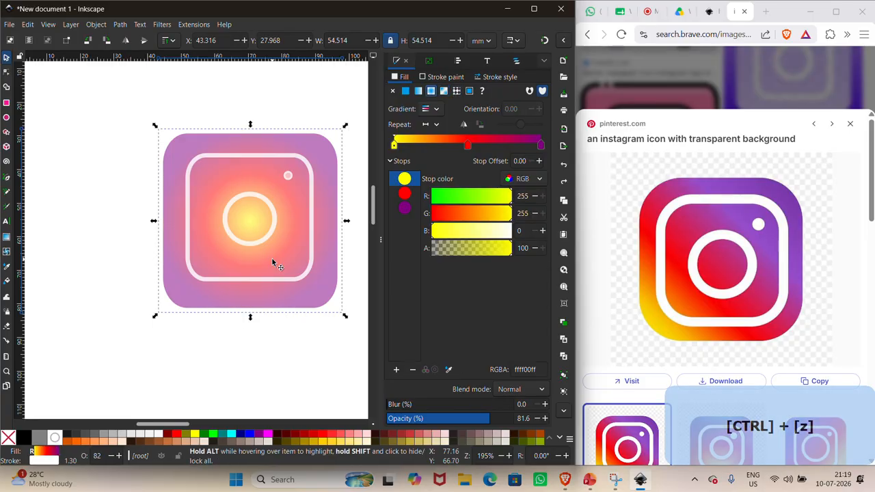
key(ctrl+z)
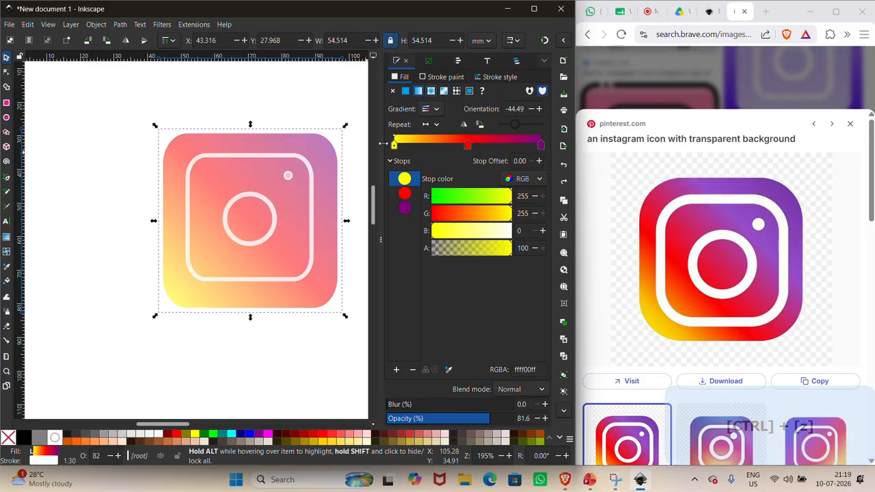
Step: Change the outer rounded square's fill to a radial gradient
click(431, 92)
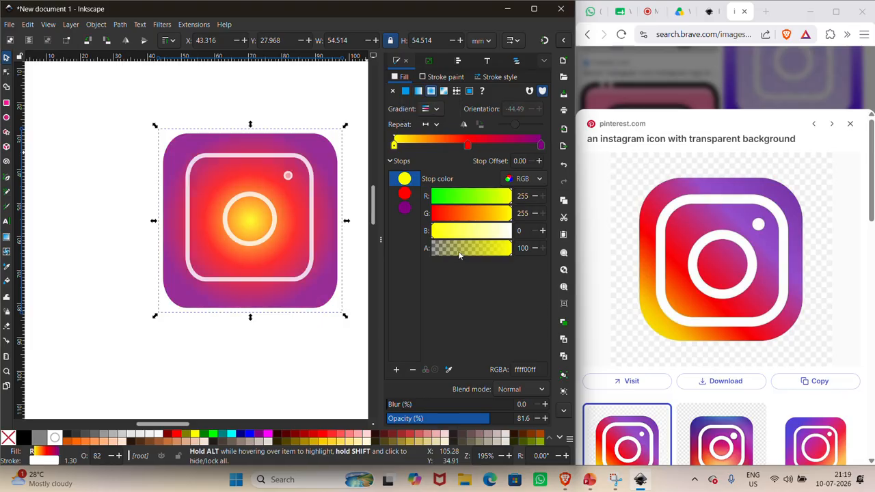
Step: Raise the opacity of the inner rounded square and of the central circle to 100%
click(309, 273)
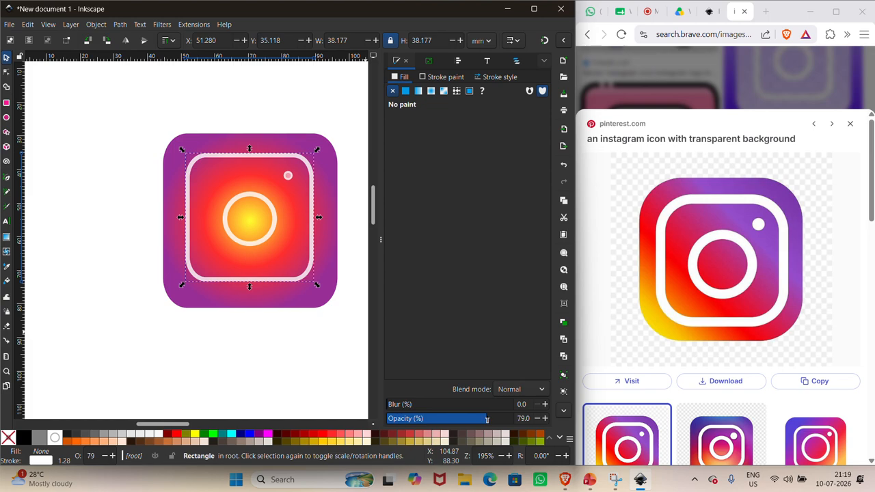
drag(509, 420, 532, 419)
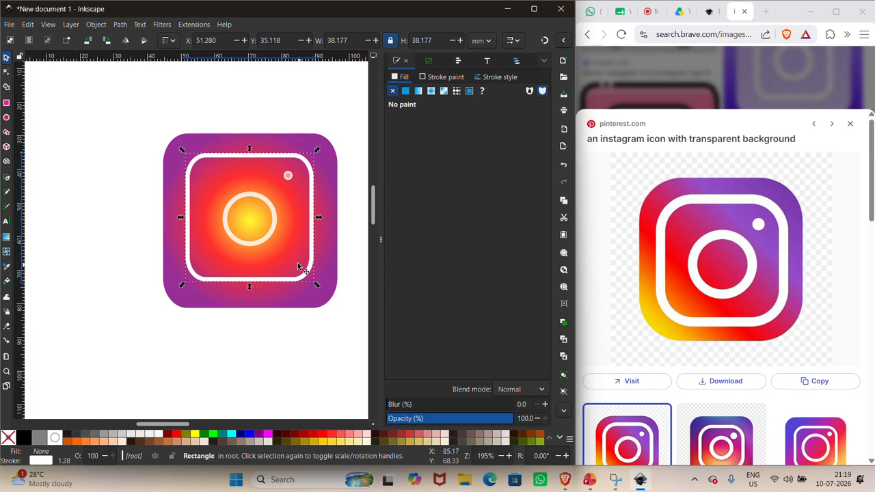
click(273, 235)
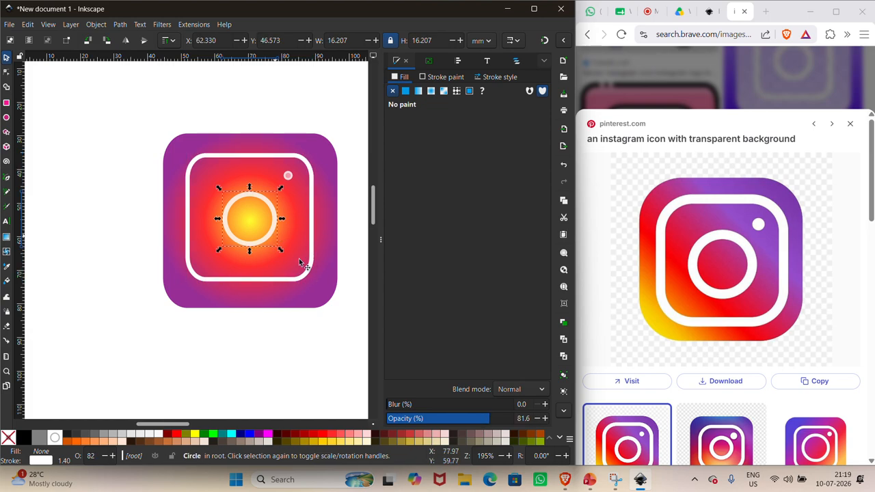
drag(480, 419, 536, 419)
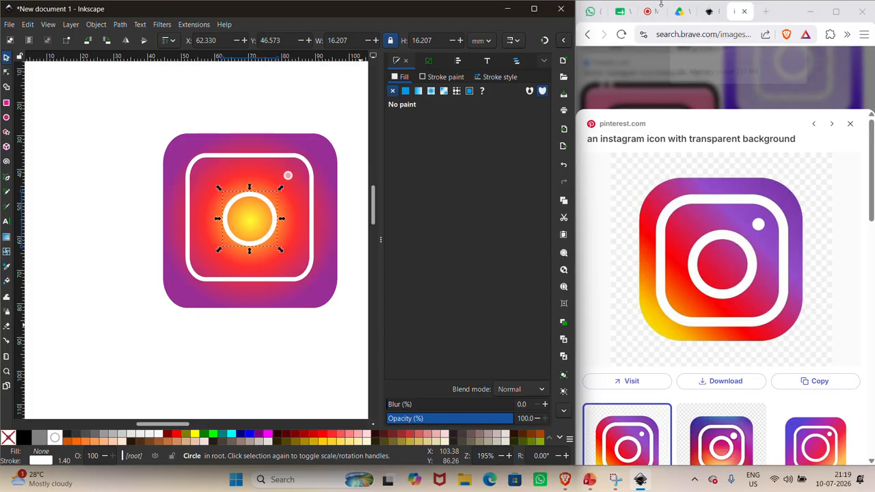
Step: Raise the opacity of the small circle near the icon's corner to 100%
click(649, 11)
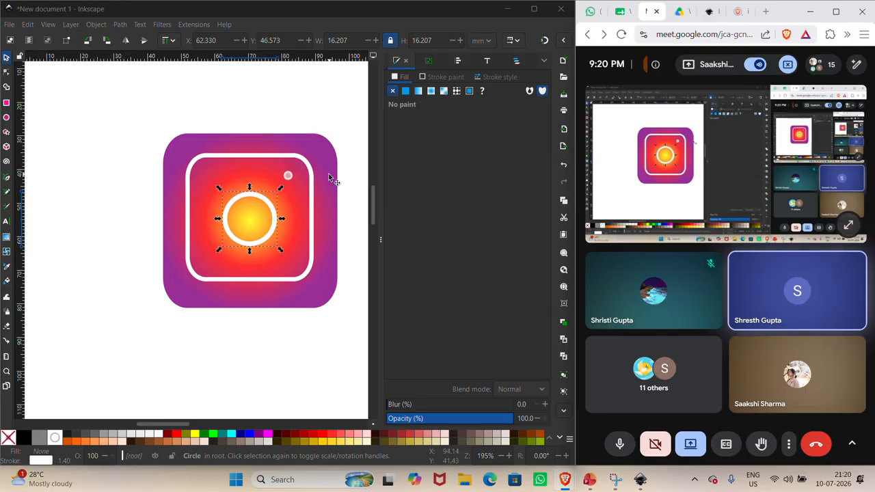
click(294, 176)
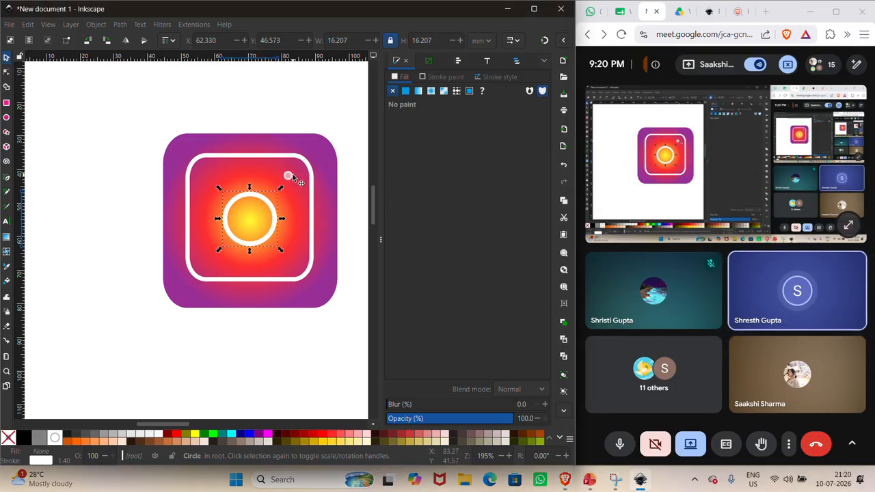
click(290, 176)
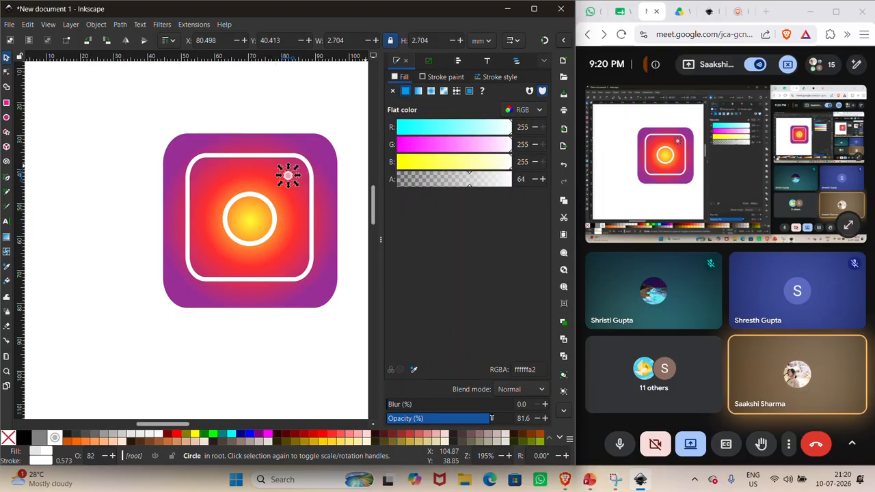
drag(489, 408, 537, 419)
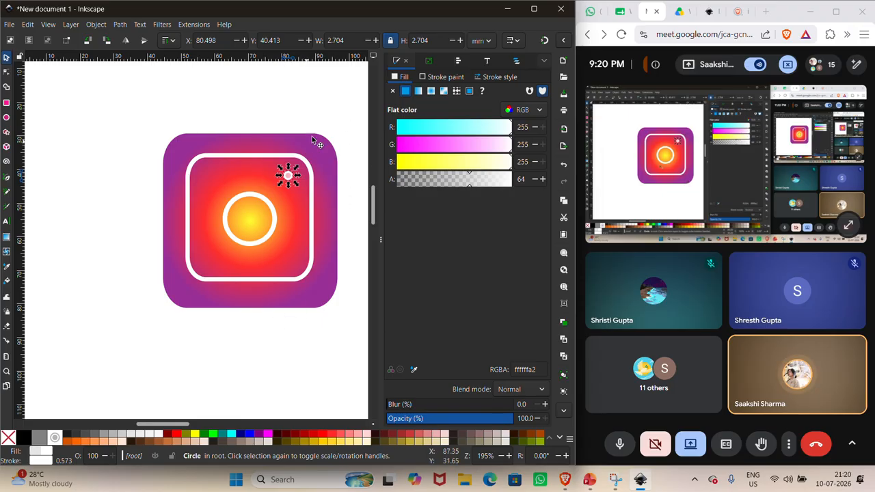
Step: Try radial and linear gradient fills on the small corner circle and examine the icon with nothing selected
click(431, 93)
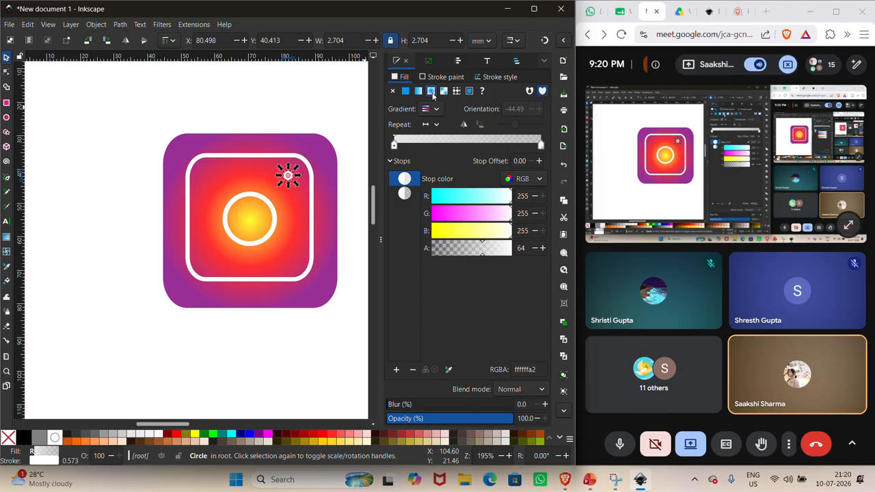
click(417, 92)
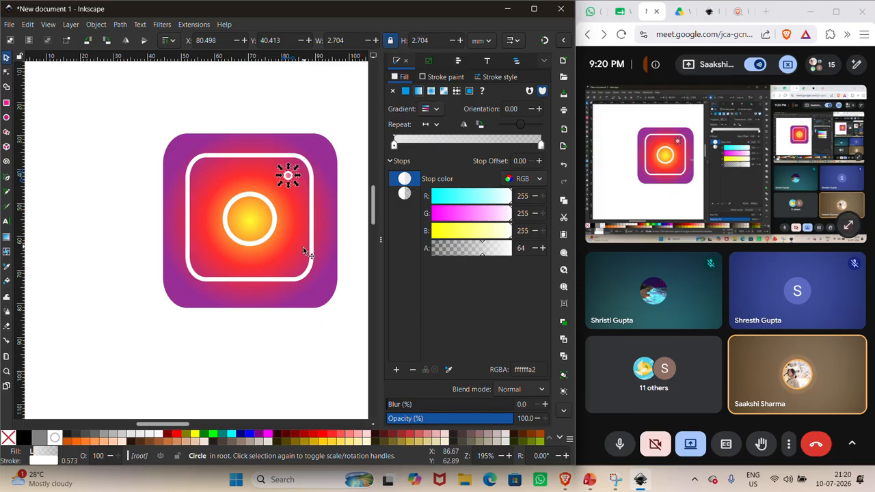
ctrl+scroll(298, 249, up, 2)
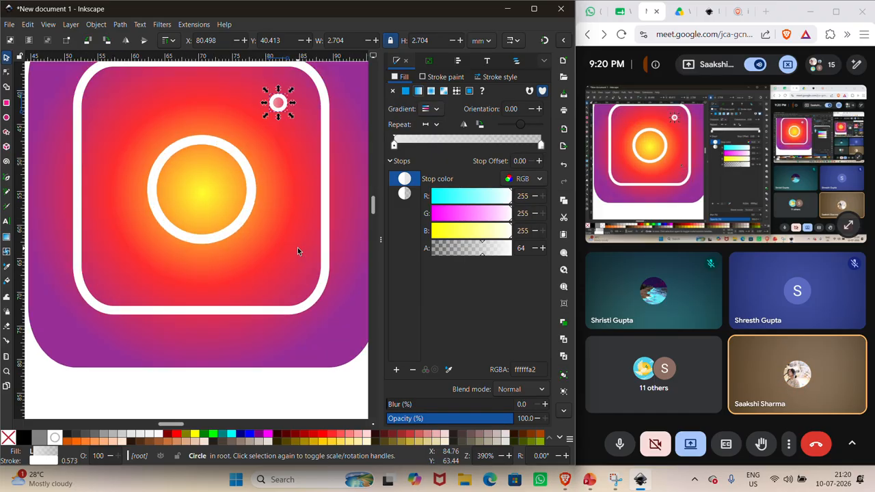
ctrl+scroll(297, 248, down, 2)
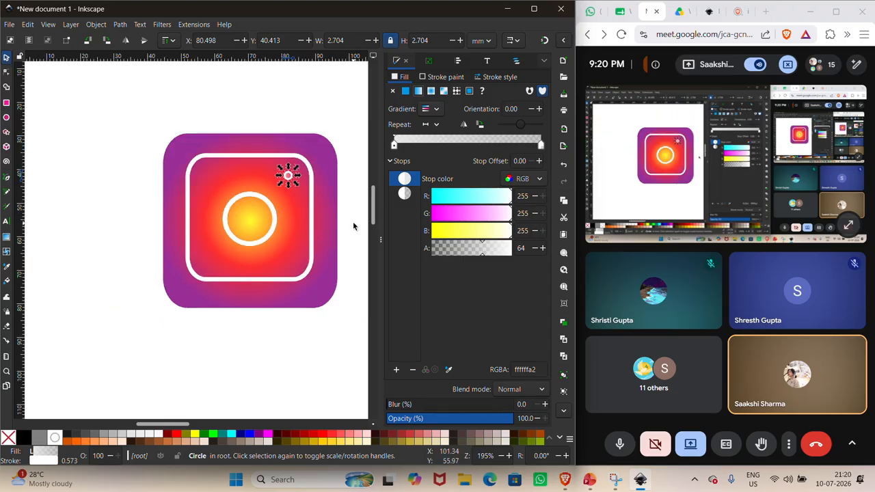
click(303, 359)
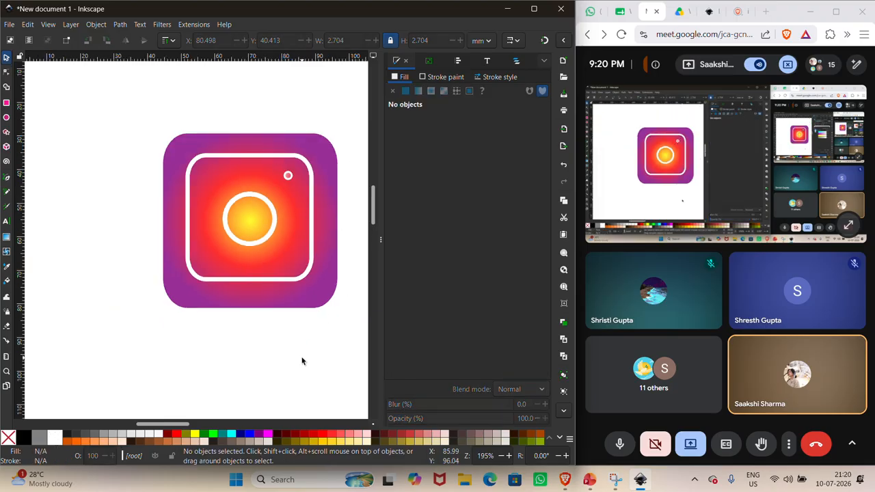
Step: Try a linear gradient fill on the outer rounded square, and switch it back to a radial gradient
drag(381, 293, 504, 285)
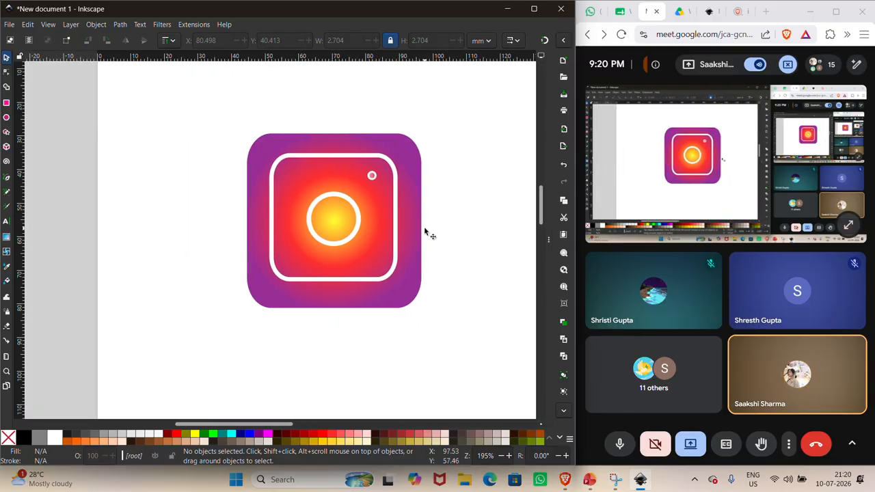
scroll(425, 231, up, 1)
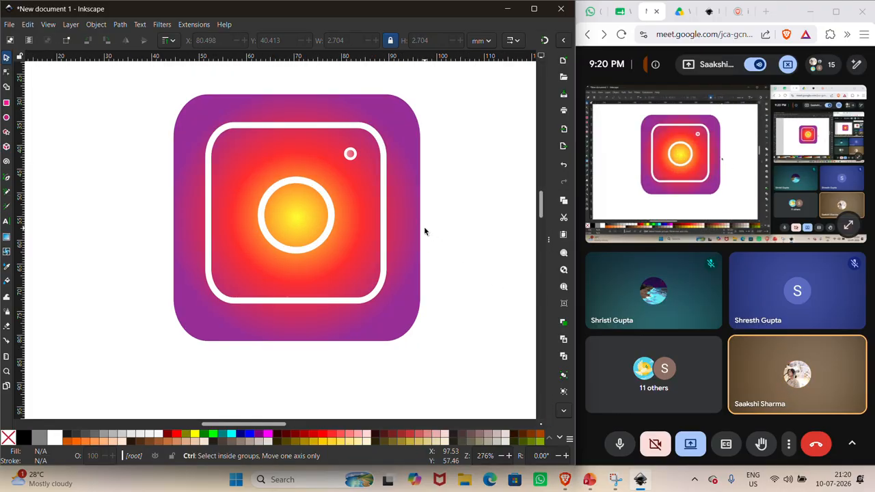
click(301, 216)
click(351, 155)
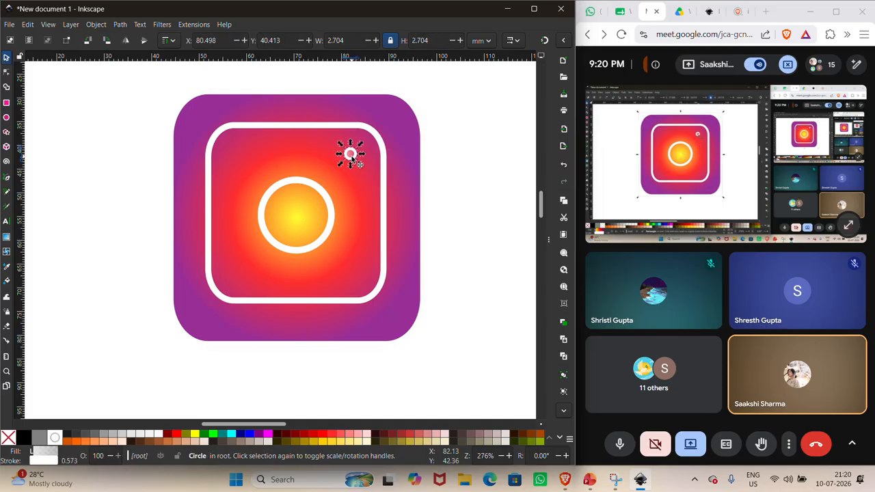
click(353, 107)
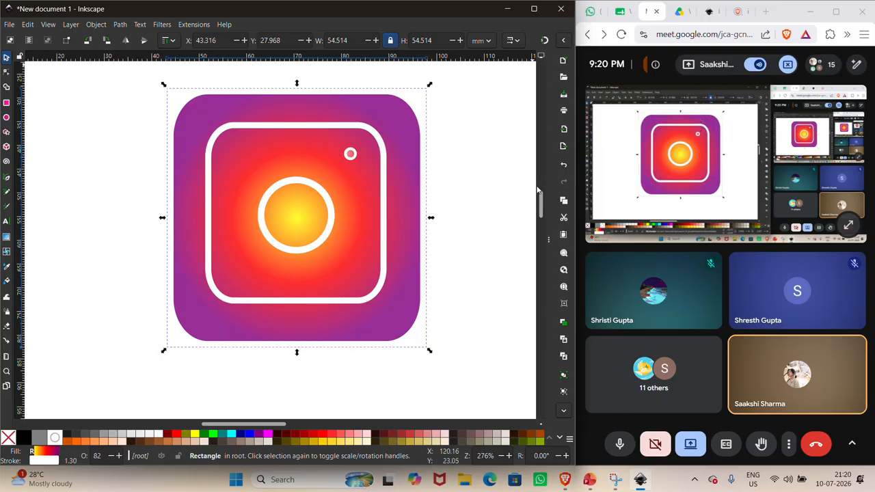
key(ctrl+shift+f)
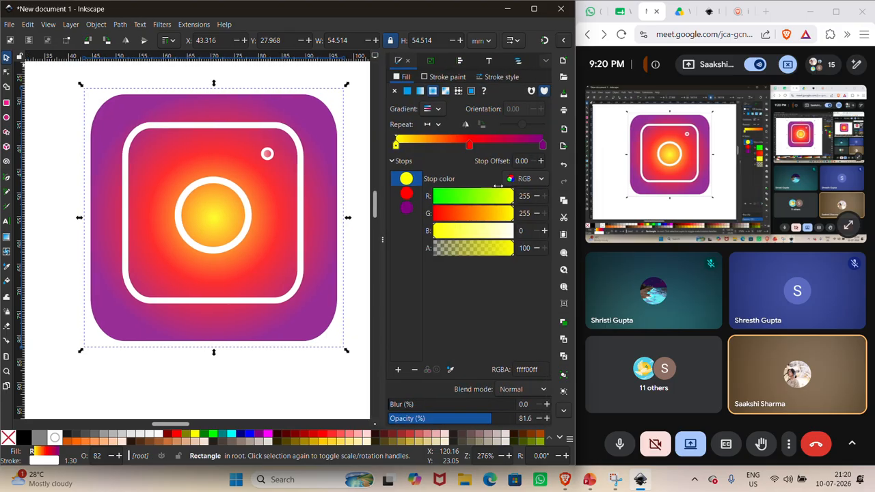
click(418, 92)
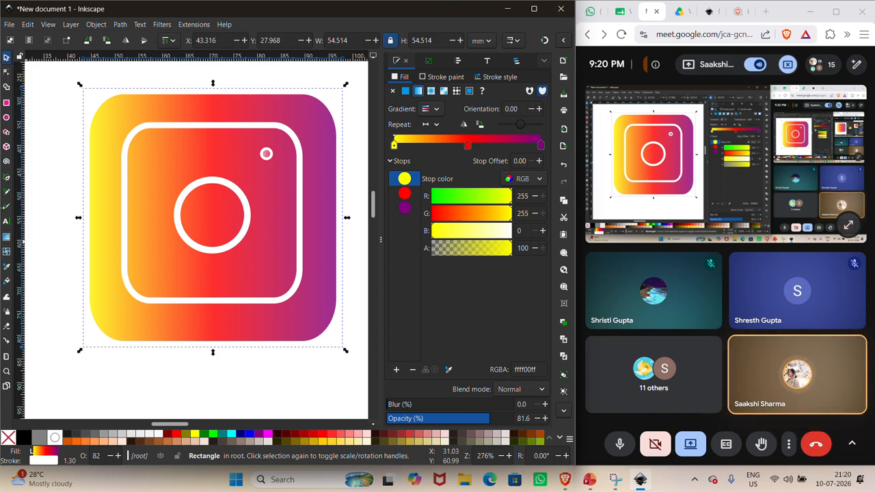
click(431, 91)
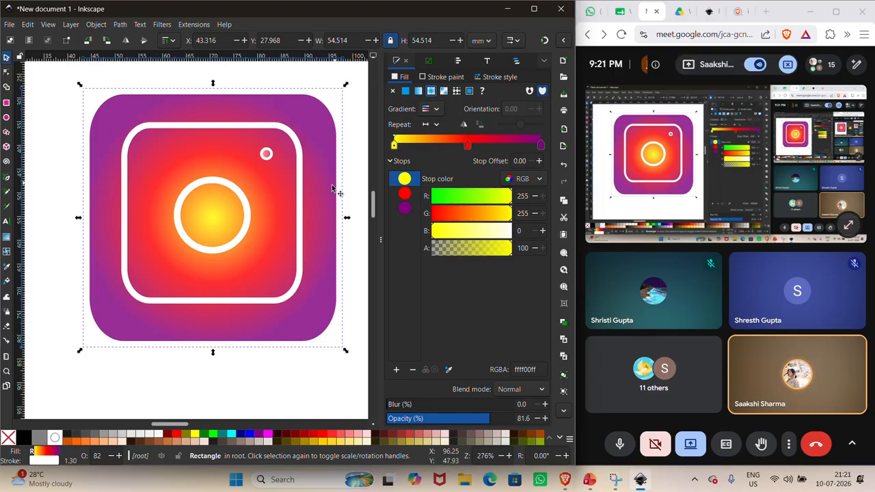
Step: Check the reference icon and change the small corner circle's fill to flat white
click(739, 11)
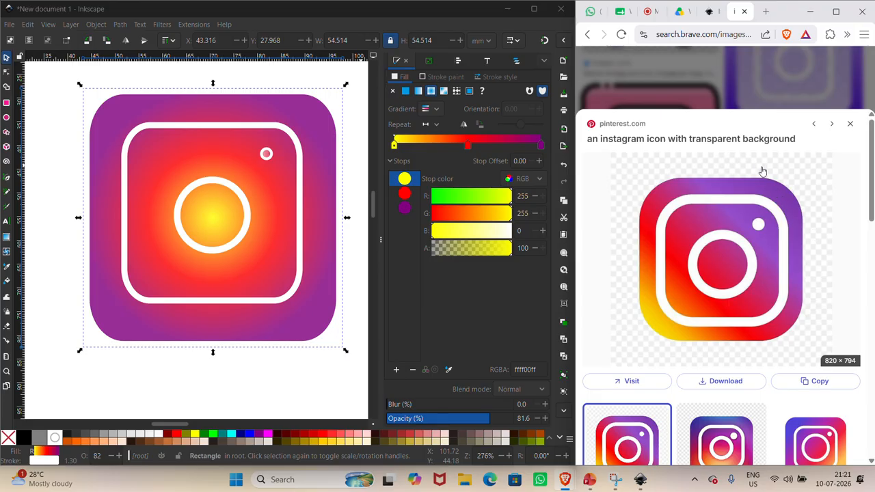
click(657, 11)
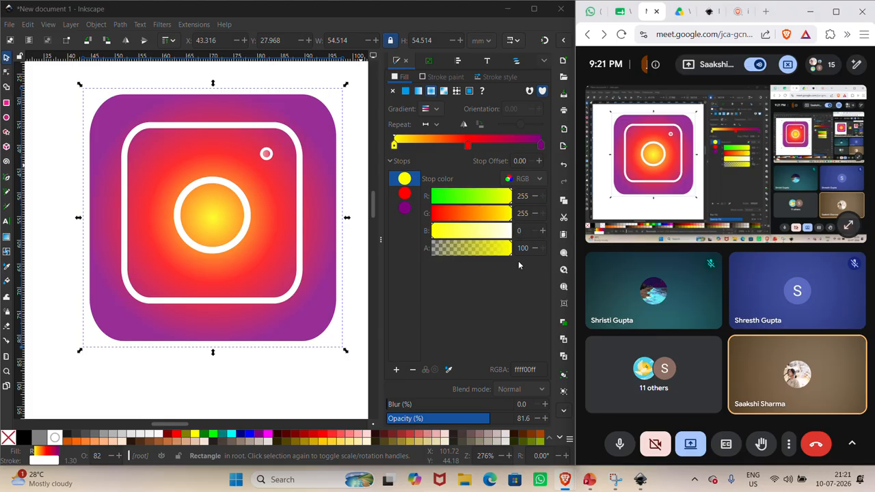
click(268, 156)
click(267, 155)
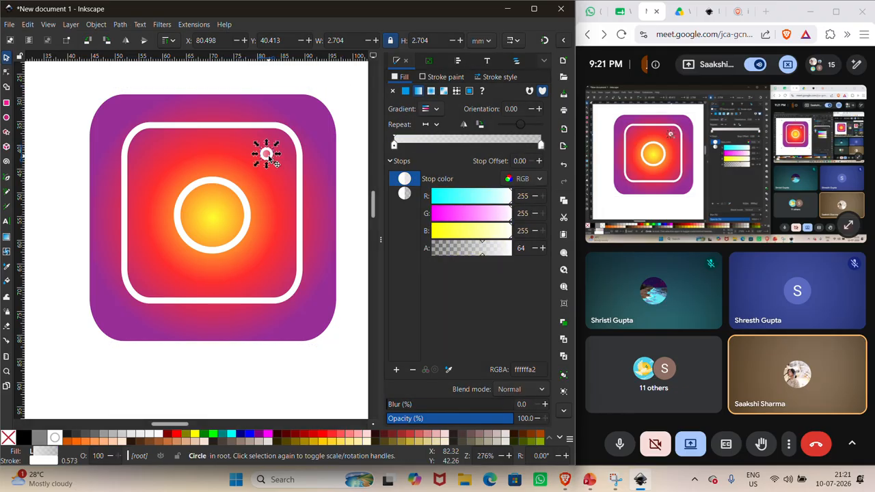
click(54, 437)
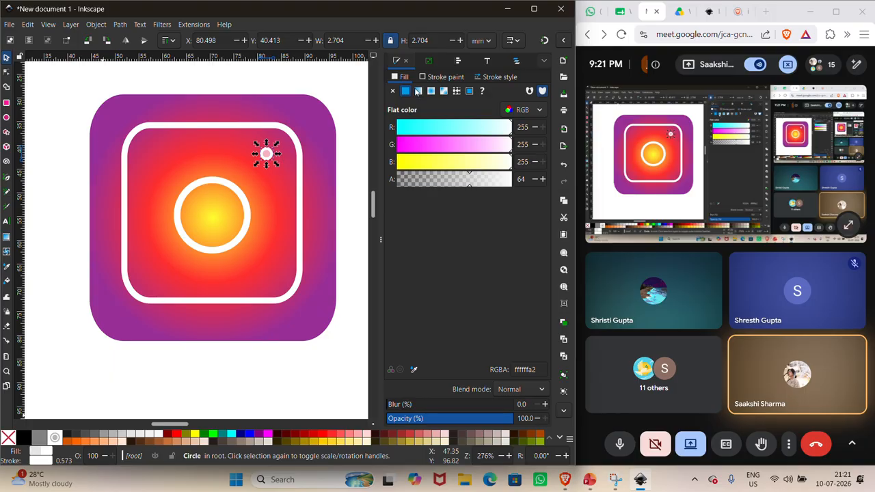
Step: Give the outer rounded square a linear gradient running diagonally from yellow at its lower-left corner to purple at its upper-right corner
click(316, 127)
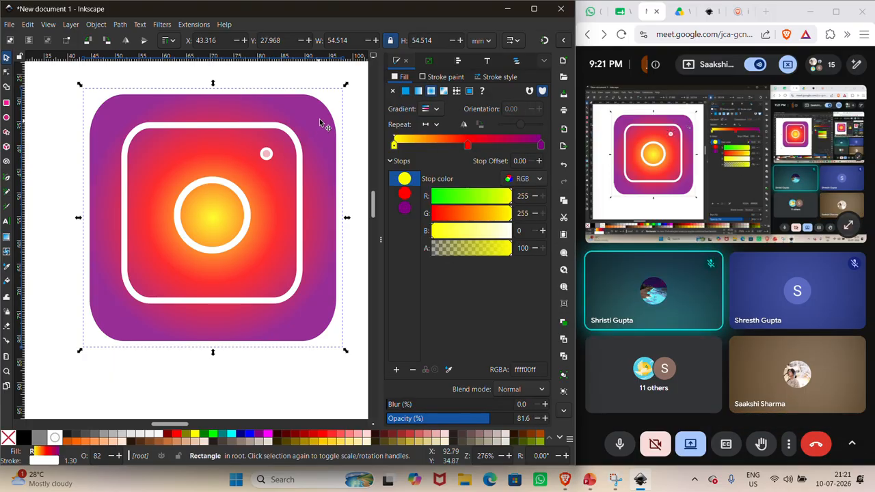
click(418, 91)
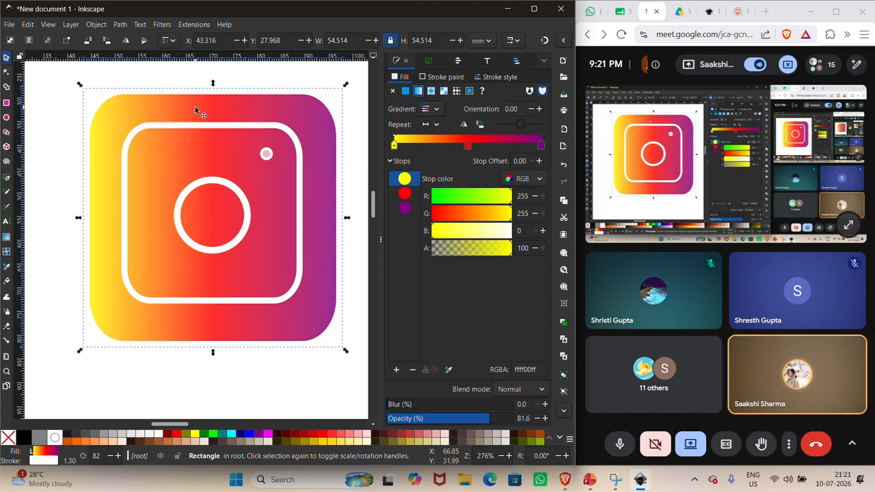
click(6, 238)
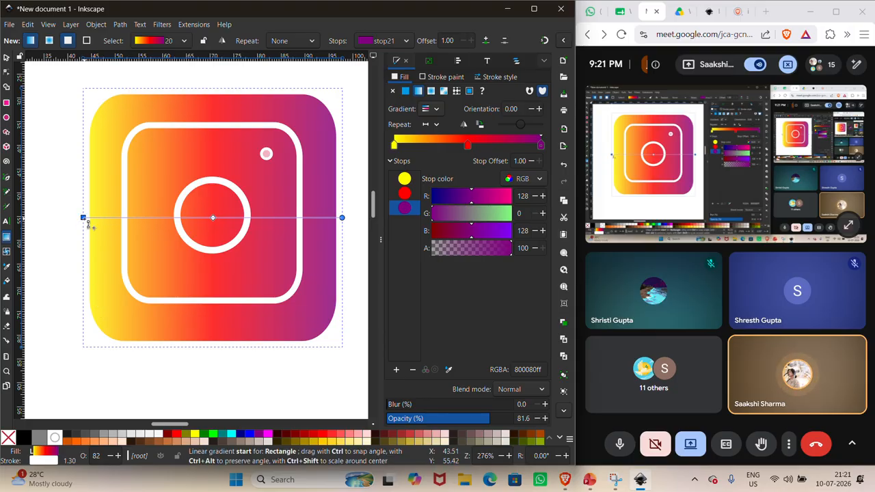
drag(83, 220, 84, 265)
drag(100, 316, 102, 333)
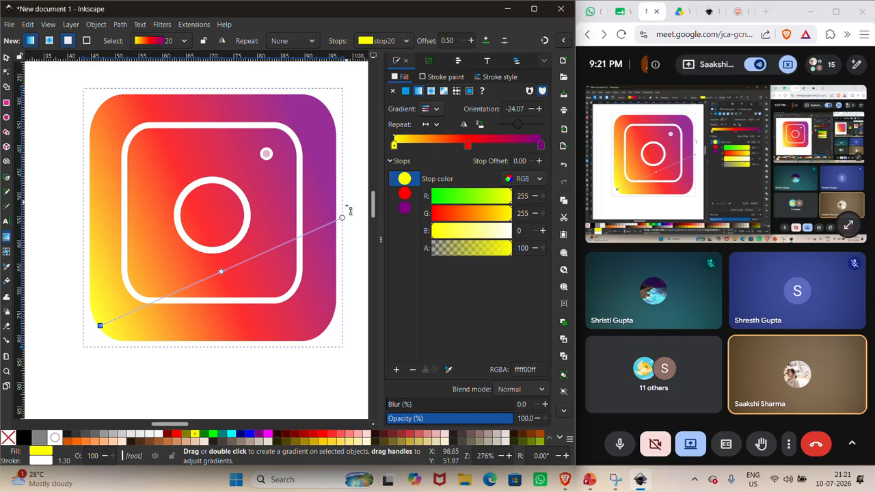
drag(343, 219, 336, 104)
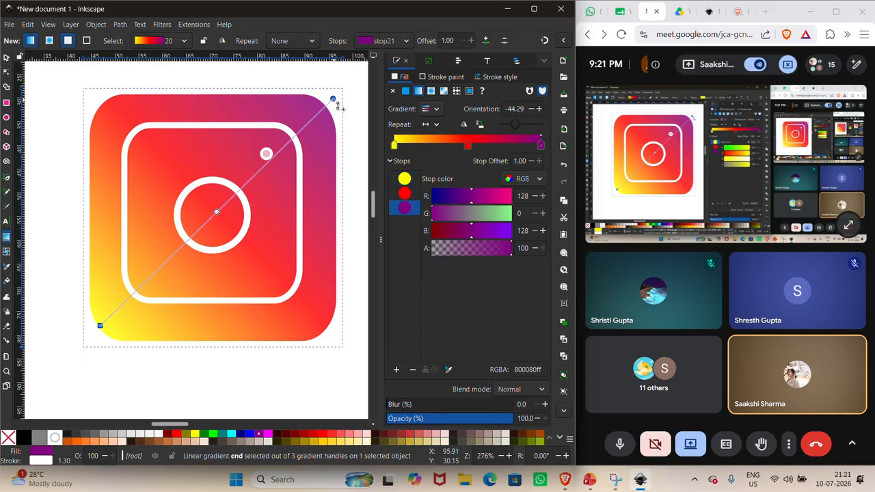
click(324, 386)
click(352, 321)
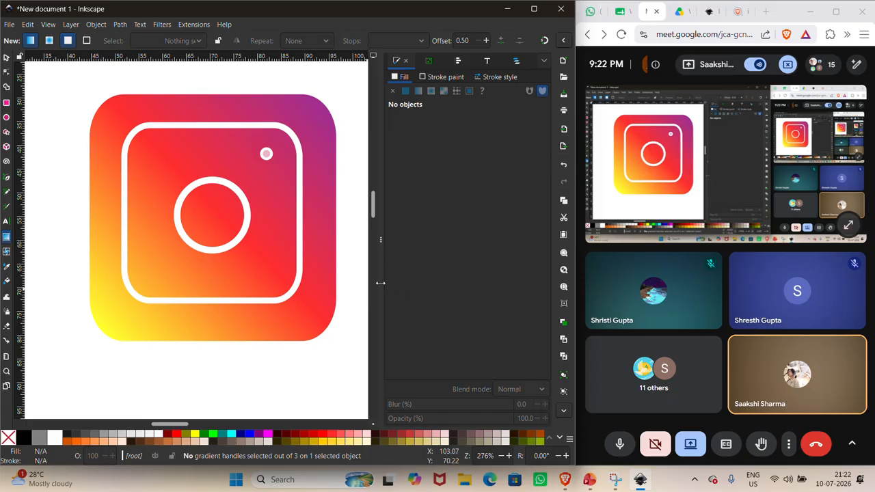
Step: Increase the inner rounded square's stroke width to about 1.9 mm
drag(381, 282, 506, 270)
scroll(389, 238, down, 5)
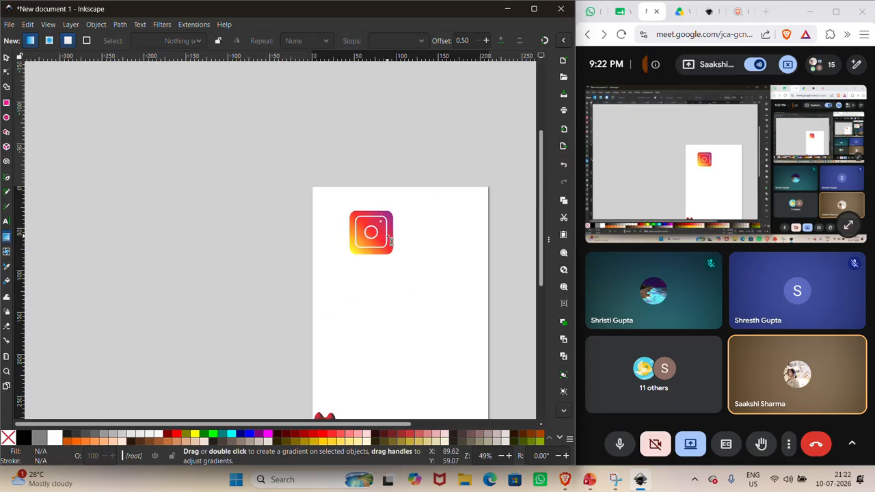
scroll(389, 239, up, 4)
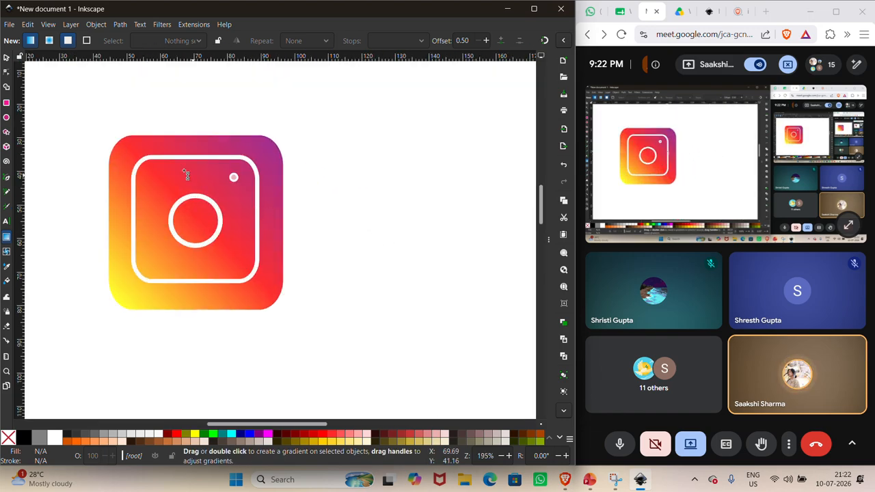
click(6, 57)
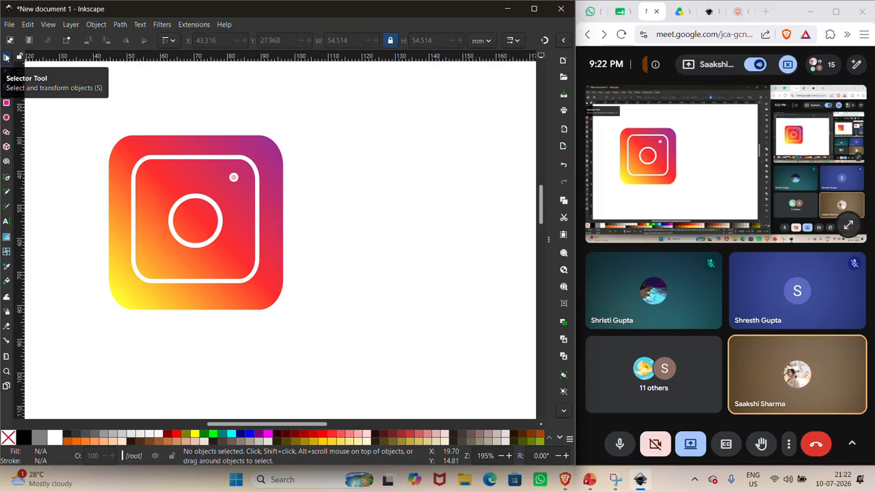
click(257, 182)
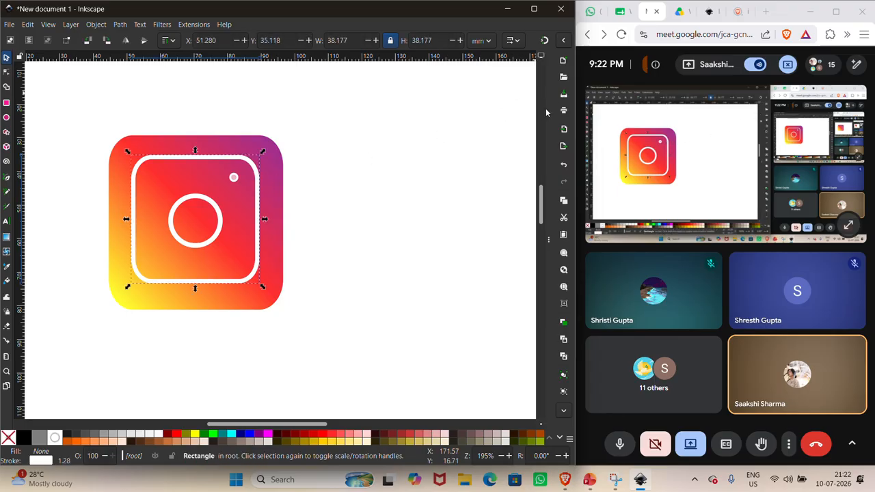
drag(547, 107, 489, 107)
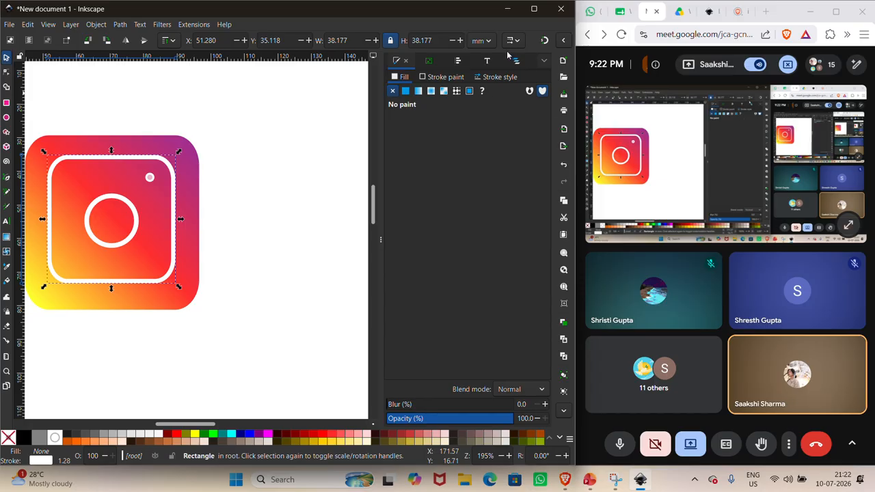
click(503, 77)
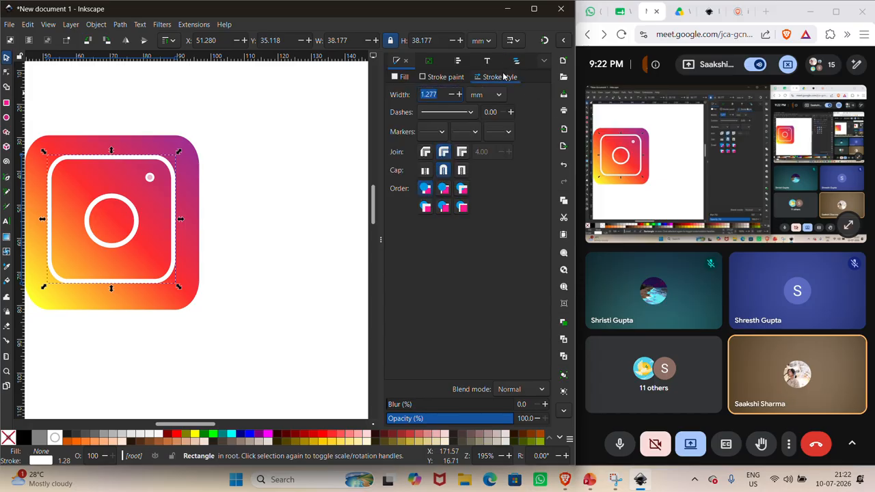
click(460, 96)
click(460, 96)
click(460, 96)
click(460, 95)
click(460, 96)
click(460, 95)
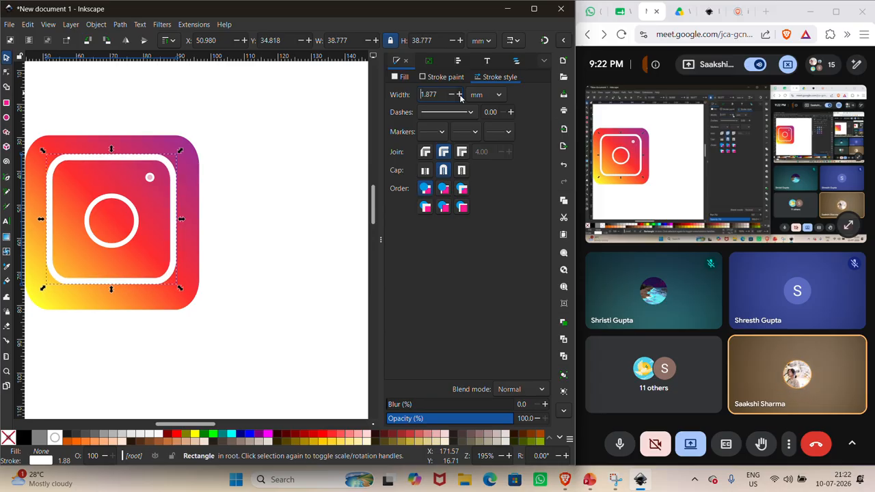
click(460, 95)
Step: Set the central circle's stroke width to 1.6 mm
click(139, 219)
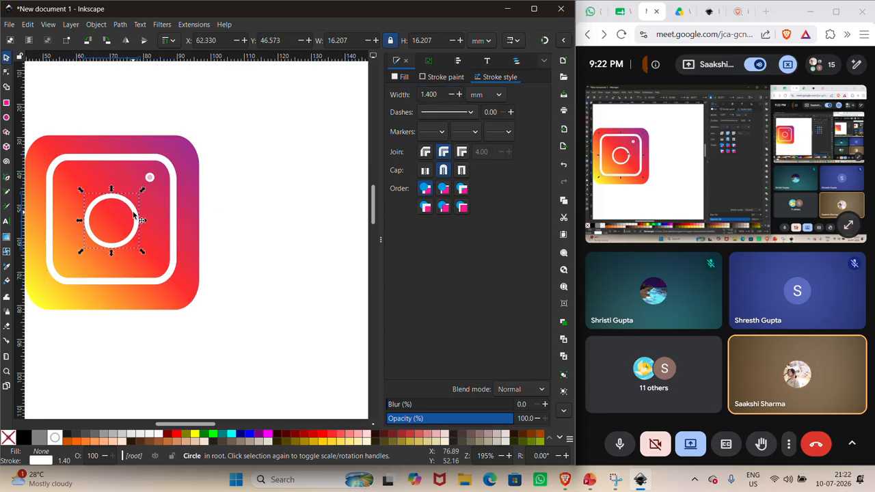
click(459, 95)
click(459, 95)
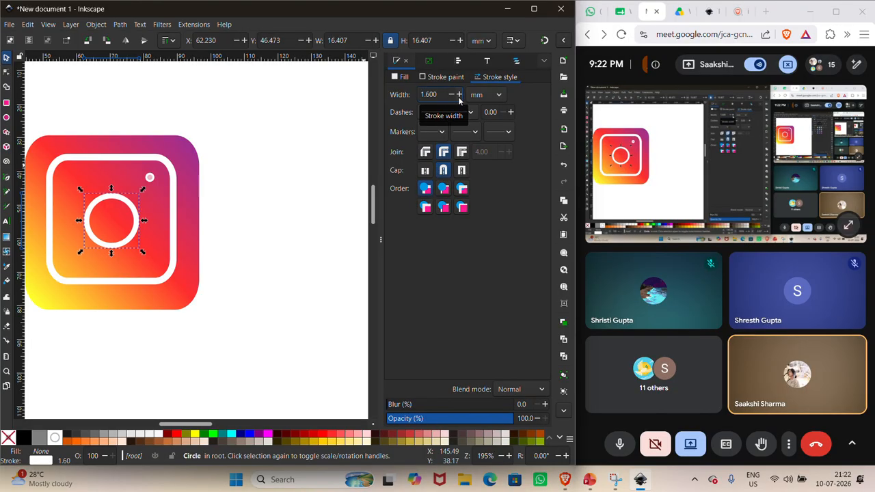
Step: Increase the small corner circle's stroke width to about 1.07 mm and deselect it to view the whole icon
click(149, 178)
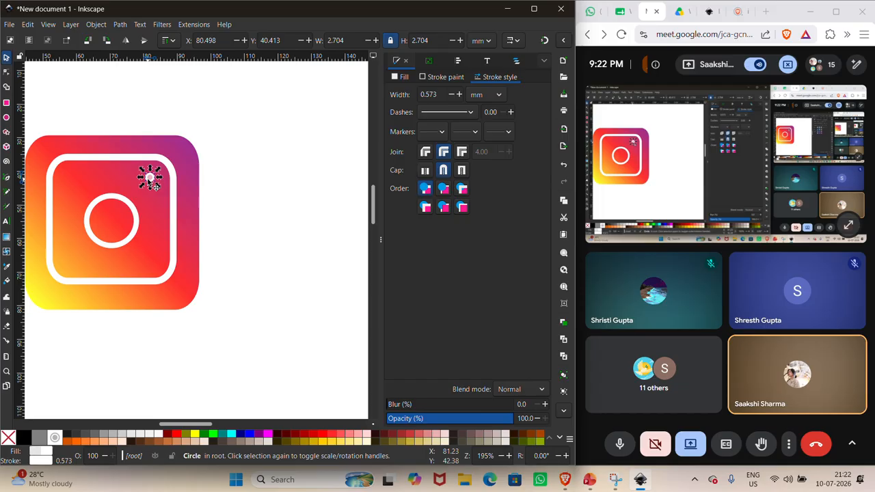
click(460, 94)
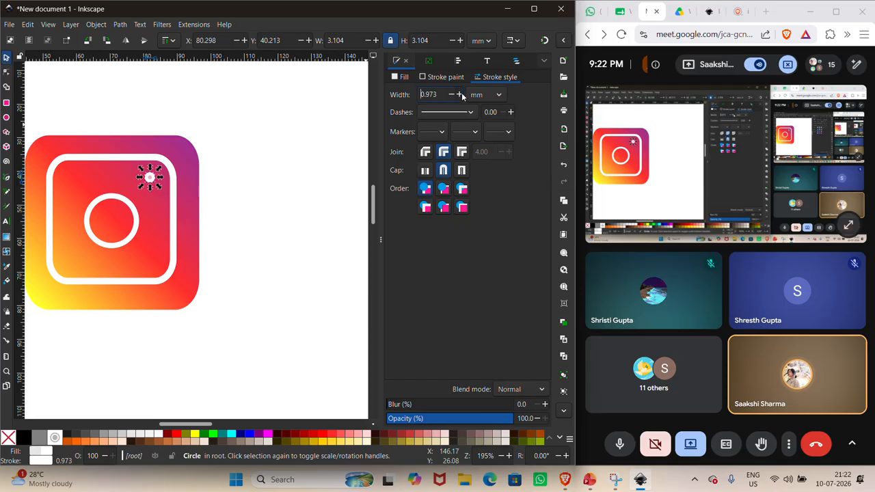
click(250, 198)
ctrl+scroll(252, 200, down, 3)
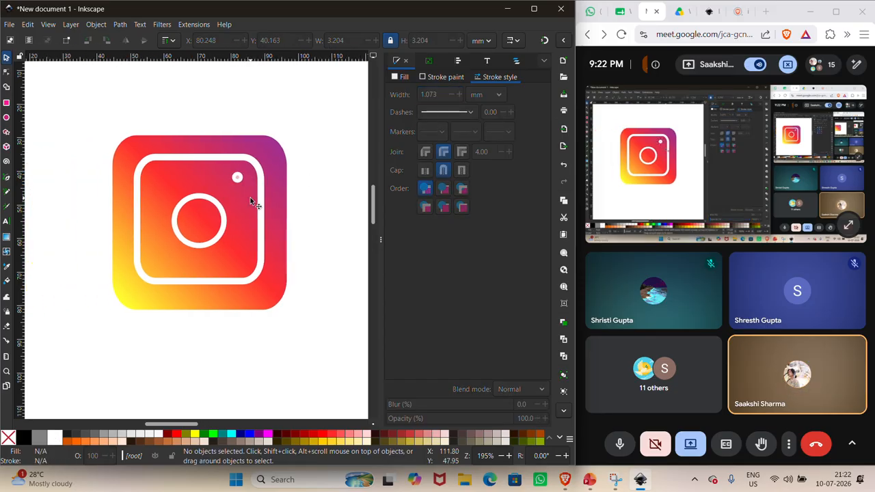
scroll(253, 202, down, 1)
scroll(198, 195, up, 2)
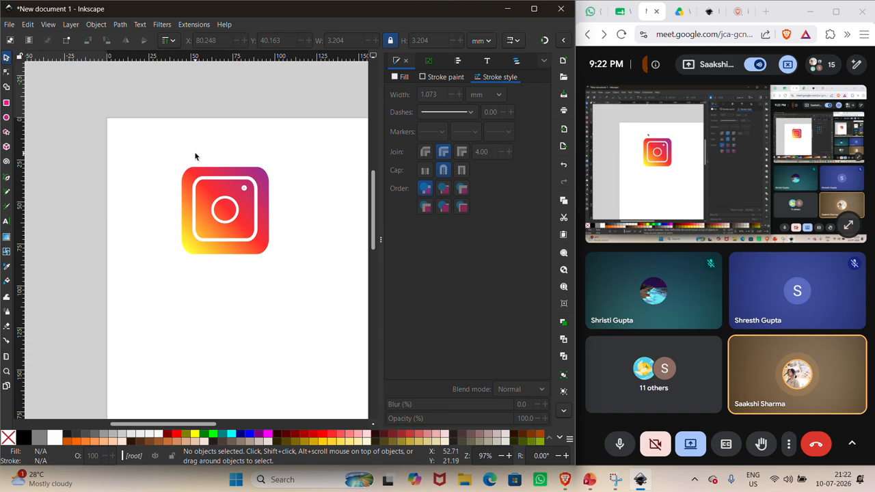
Step: Draw a black-filled rounded rectangle about 83 by 94 mm around the icon and move it to the bottom of the object stack
click(6, 104)
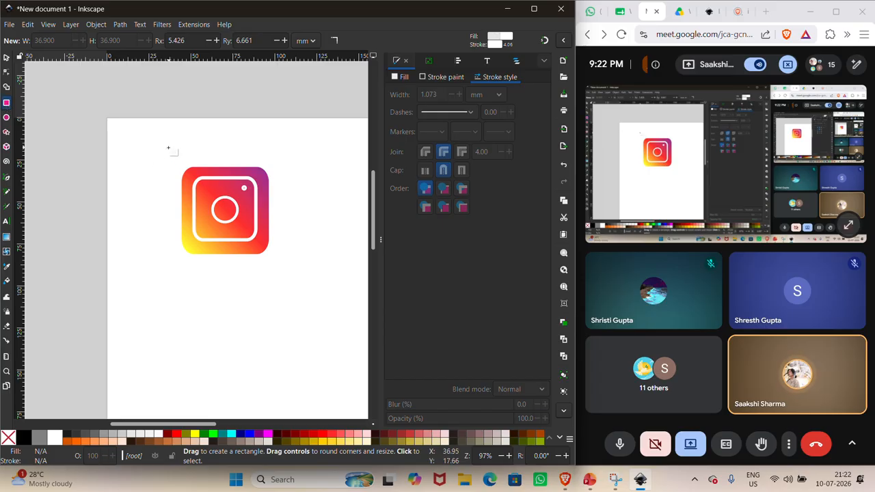
click(24, 438)
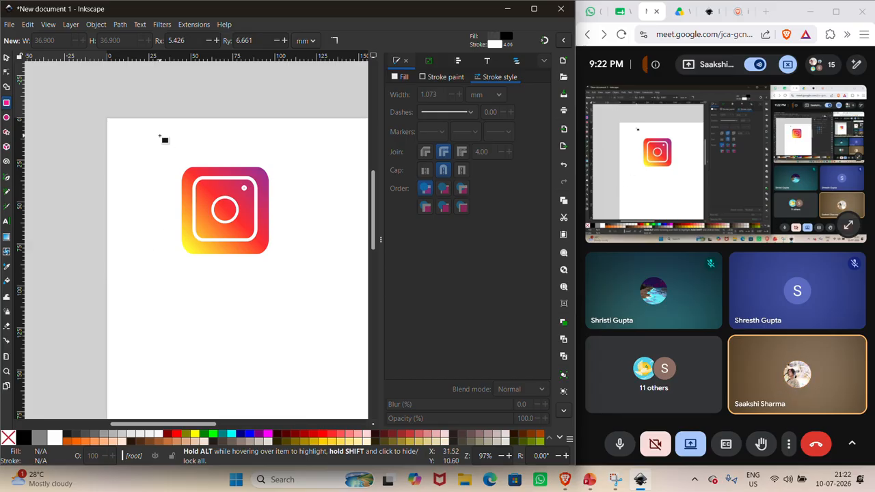
drag(160, 136, 299, 293)
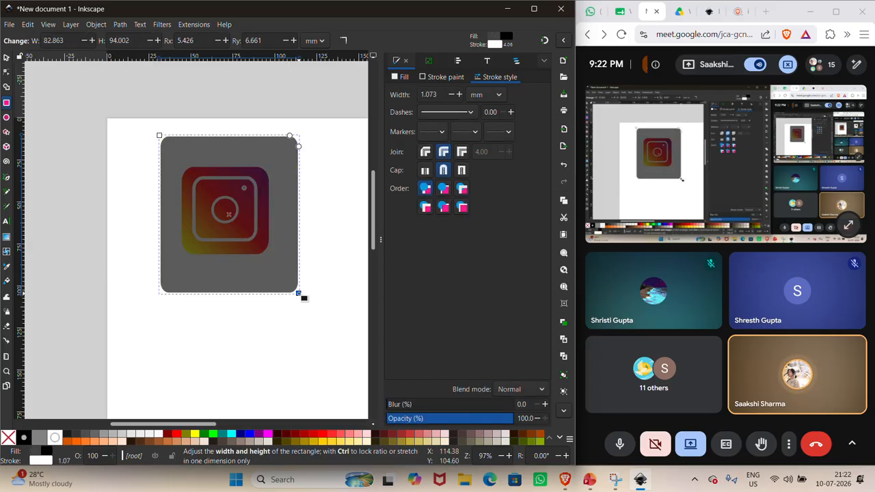
click(519, 60)
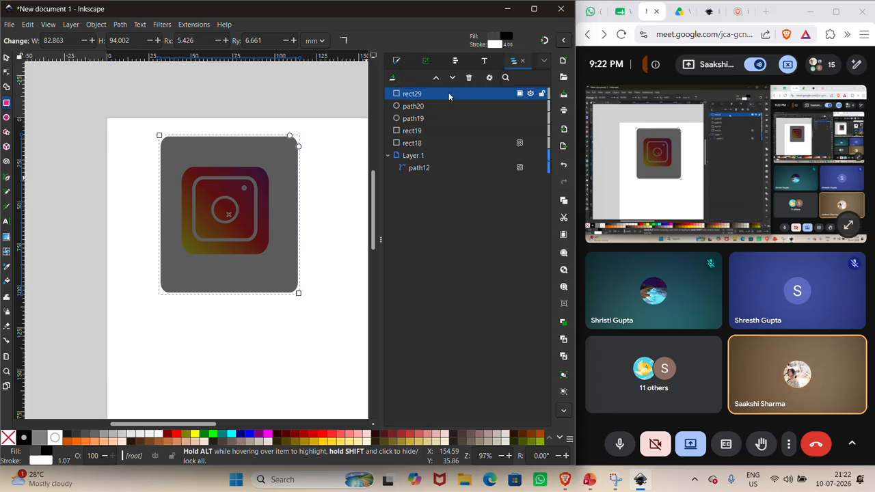
drag(448, 94, 450, 173)
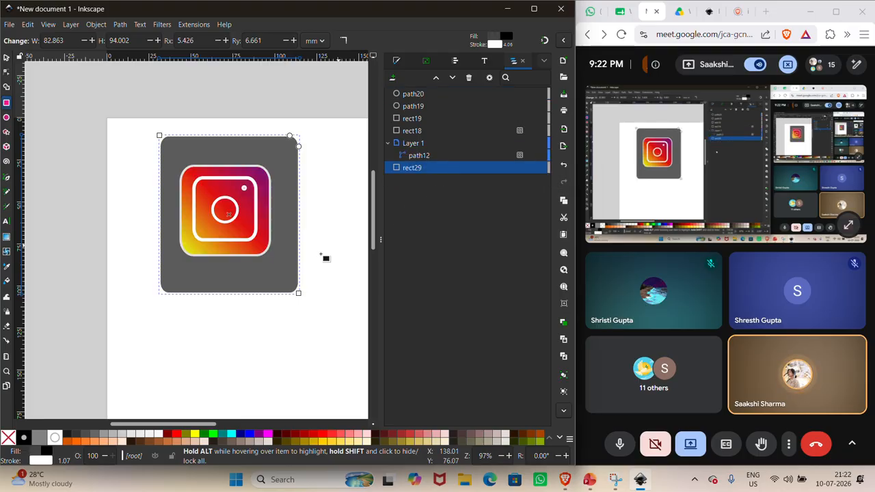
Step: Open the background rectangle's flat colour fill settings
click(394, 63)
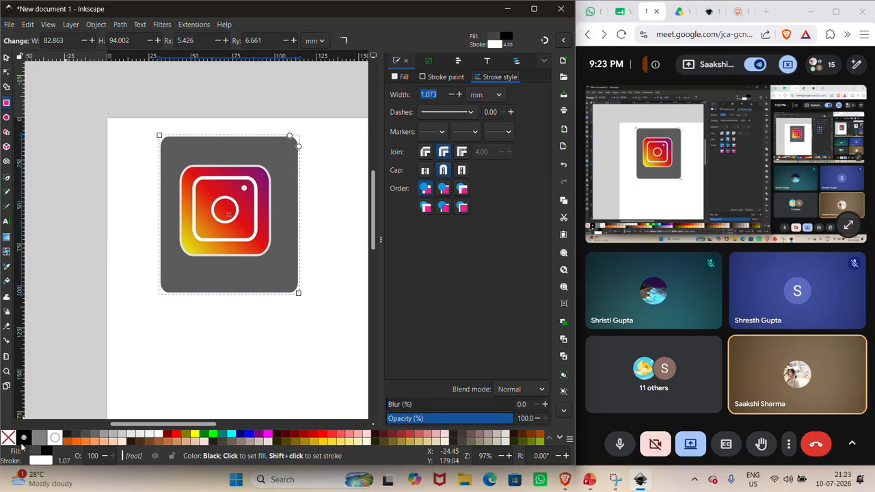
click(403, 78)
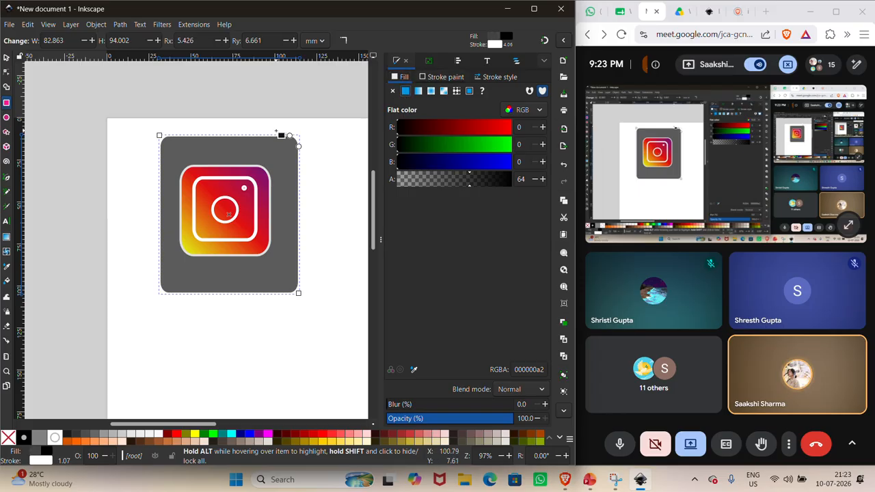
Step: Reduce the dark rectangle's horizontal corner radius to about 1.35 mm and raise its fill alpha to 99
drag(290, 136, 297, 136)
click(489, 180)
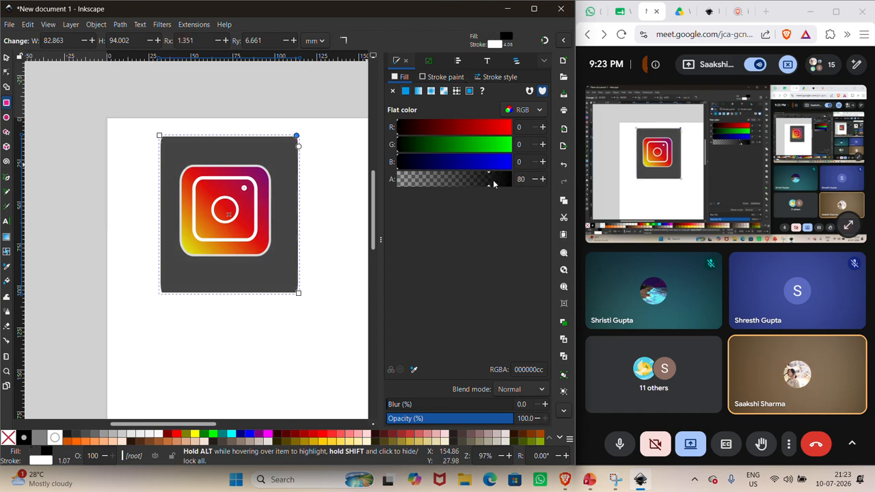
drag(493, 180, 510, 180)
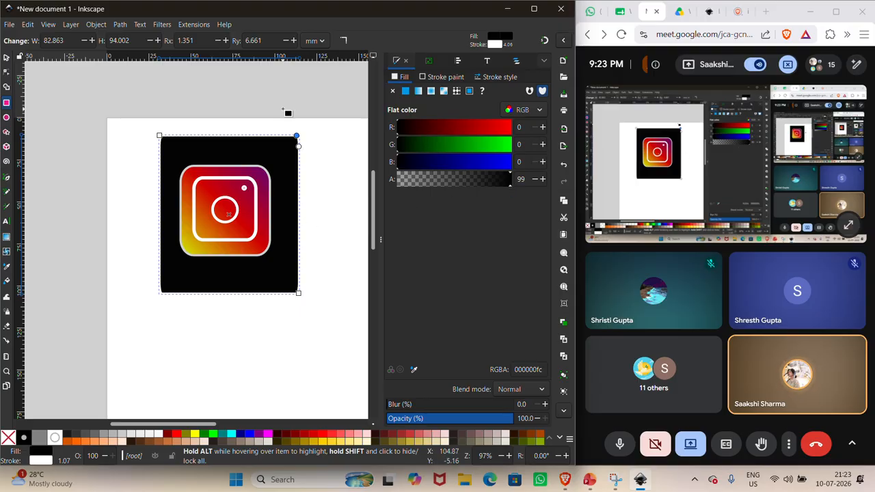
click(279, 88)
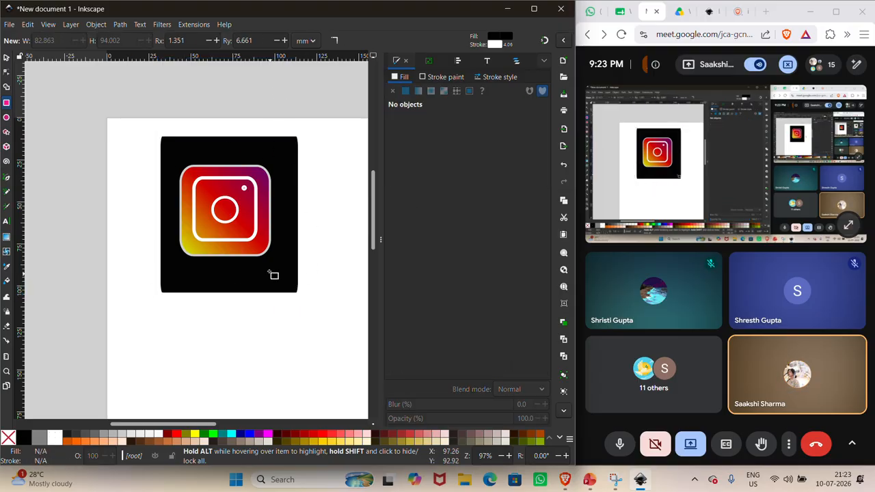
Step: Move the black rectangle off the Instagram icon to its right, at about X 104 mm and Y 3.5 mm
click(276, 149)
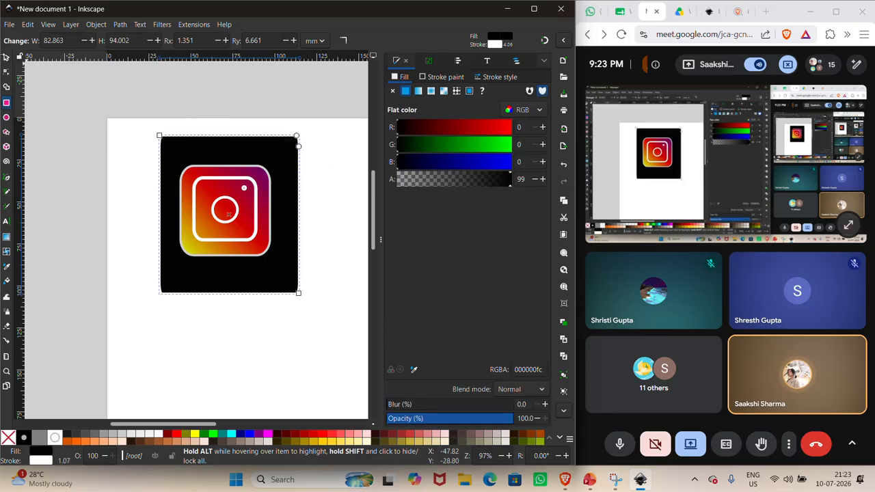
click(7, 58)
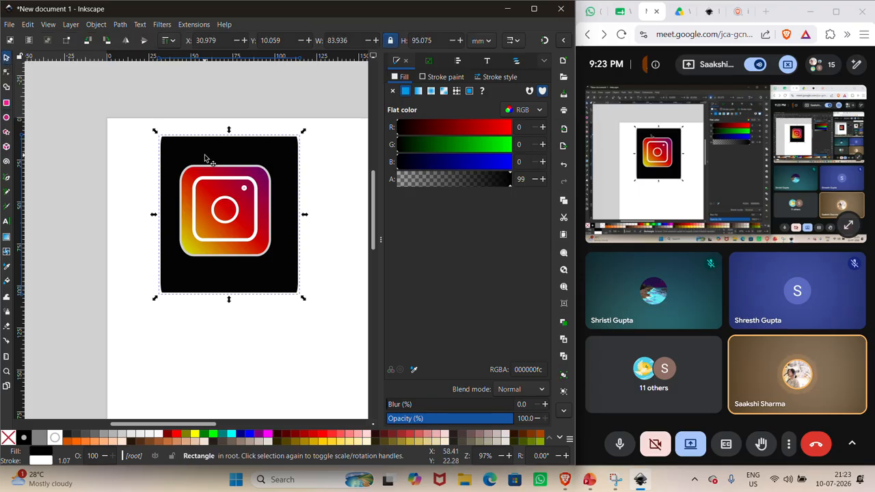
drag(204, 159, 332, 146)
scroll(312, 288, right, 3)
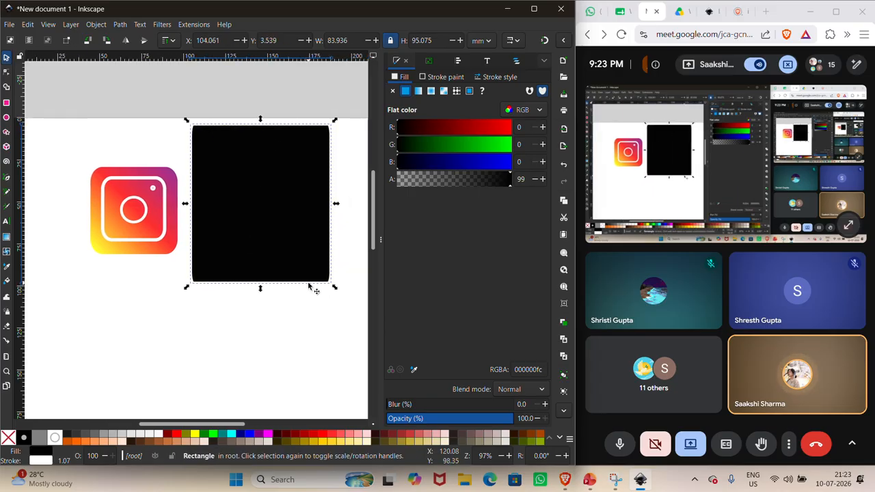
Step: Move the red heart from the page's bottom-left corner further into the page, at about X 11 mm and Y 223 mm
ctrl+scroll(312, 288, down, 2)
scroll(313, 287, down, 3)
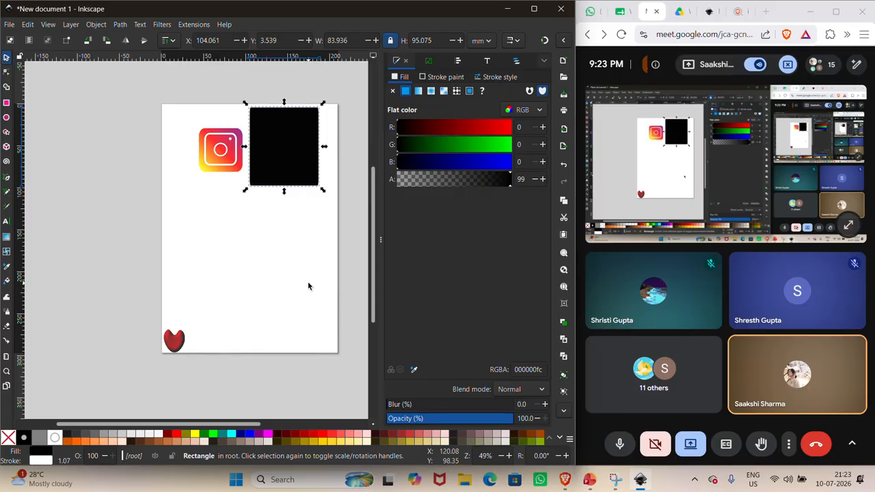
ctrl+scroll(307, 286, up, 2)
ctrl+scroll(308, 286, down, 3)
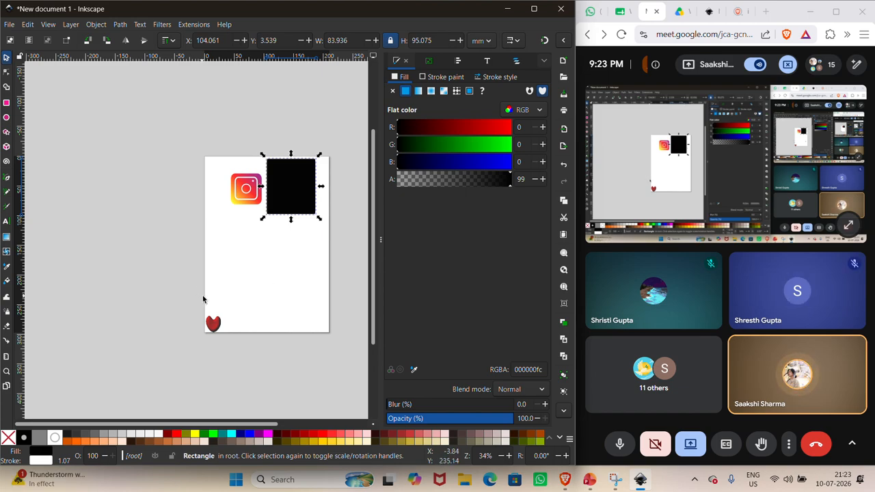
click(217, 325)
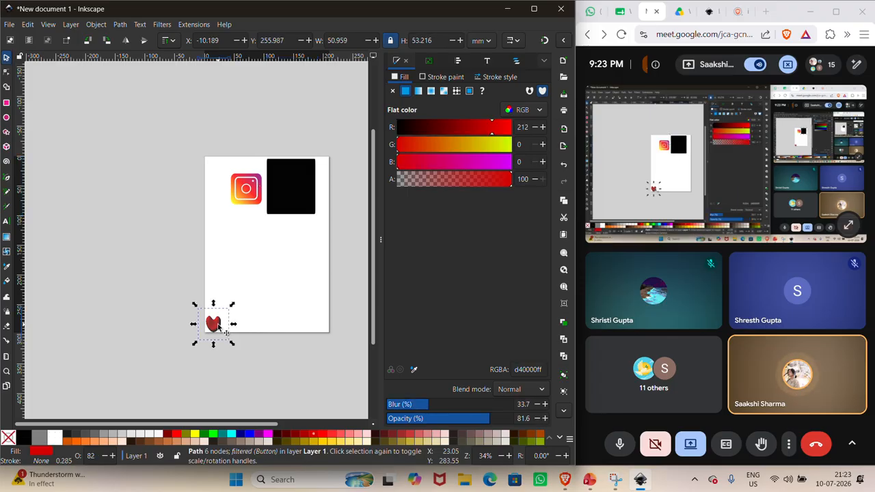
drag(217, 326, 232, 307)
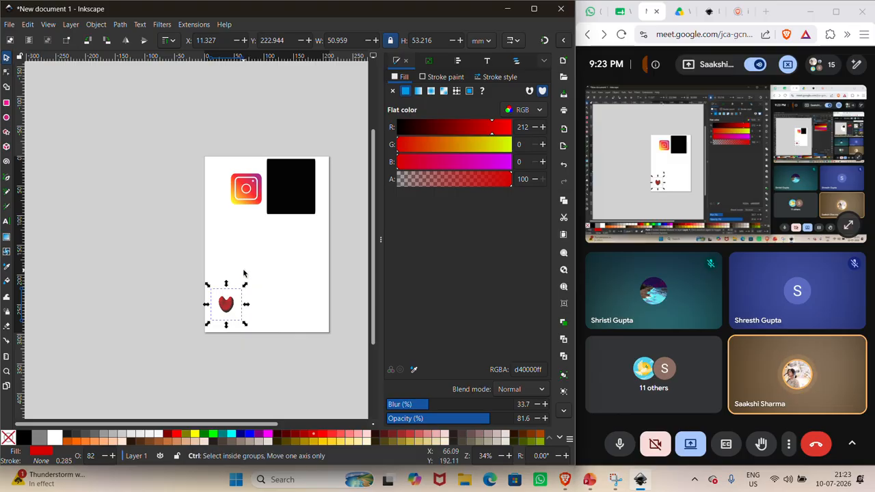
ctrl+scroll(243, 273, up, 1)
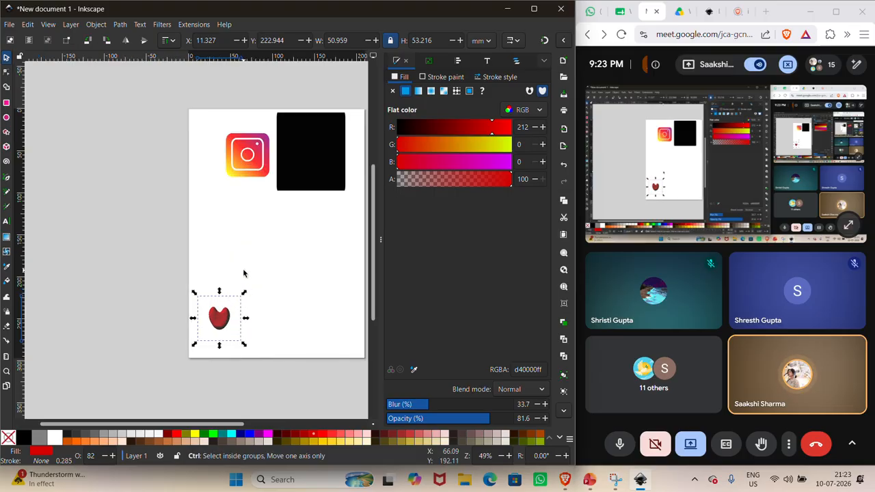
Step: Spray clones of the red heart across the empty canvas beside the page with the Spray tool
click(7, 313)
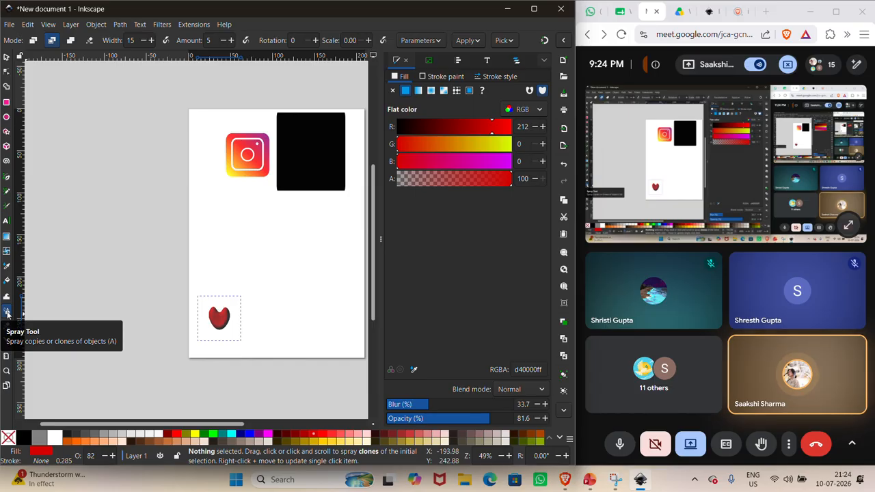
click(214, 318)
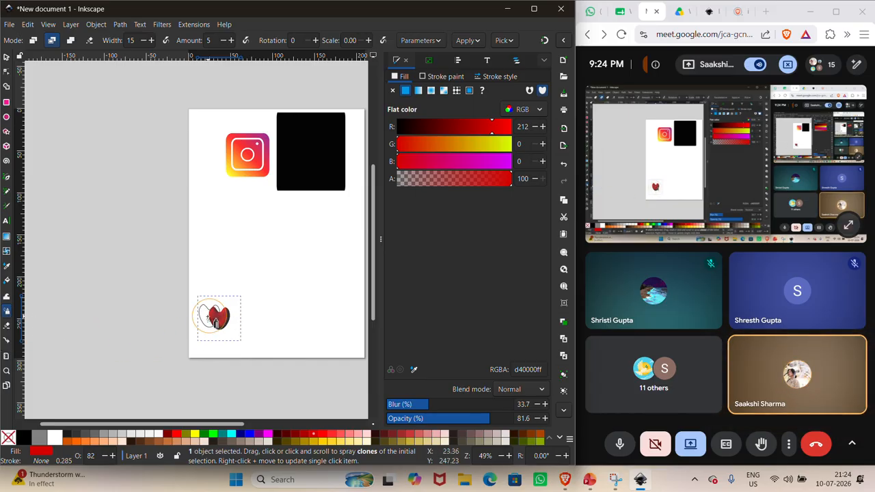
click(137, 316)
click(121, 254)
click(134, 182)
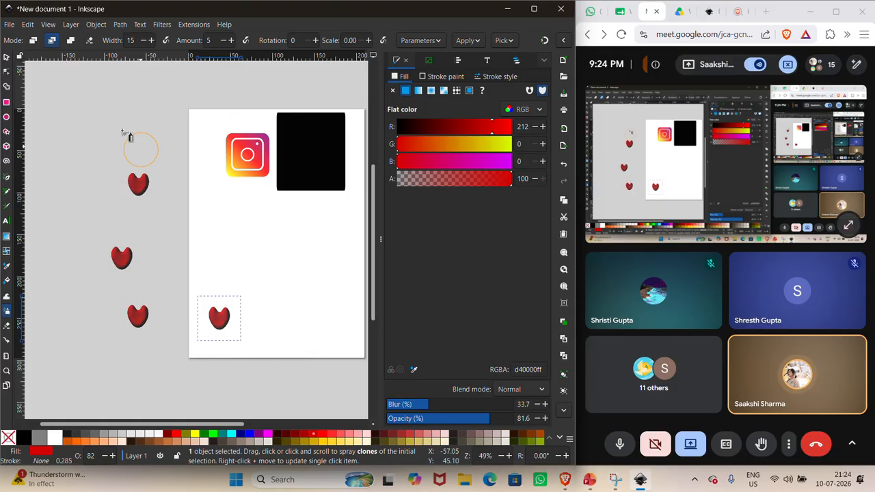
click(132, 131)
click(77, 293)
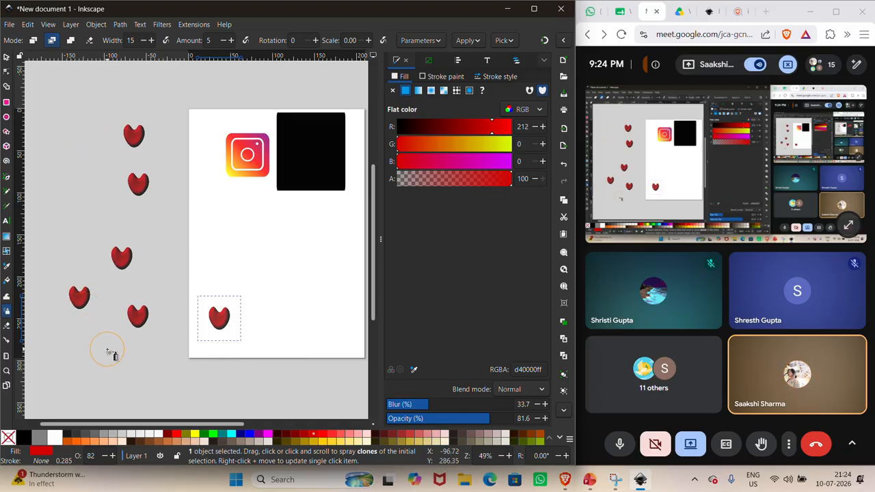
click(83, 257)
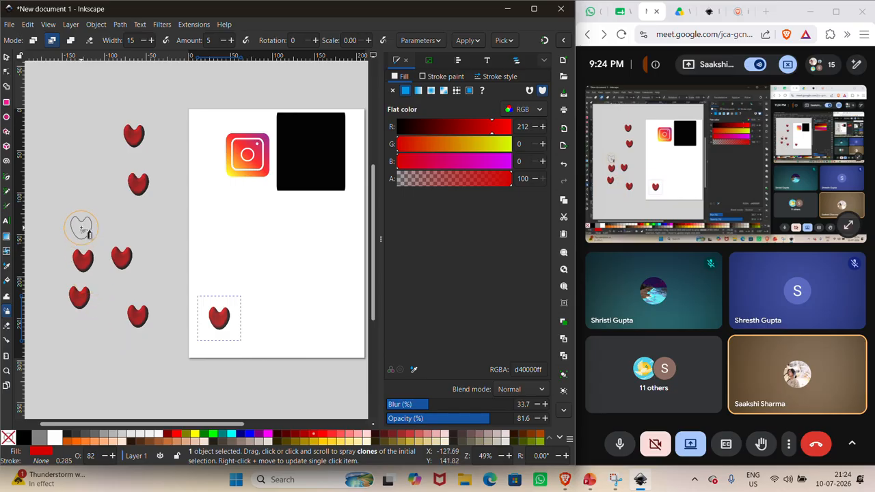
mouse_move(82, 176)
mouse_down()
mouse_move(106, 117)
mouse_move(170, 94)
mouse_move(201, 107)
mouse_move(167, 186)
mouse_up()
click(159, 239)
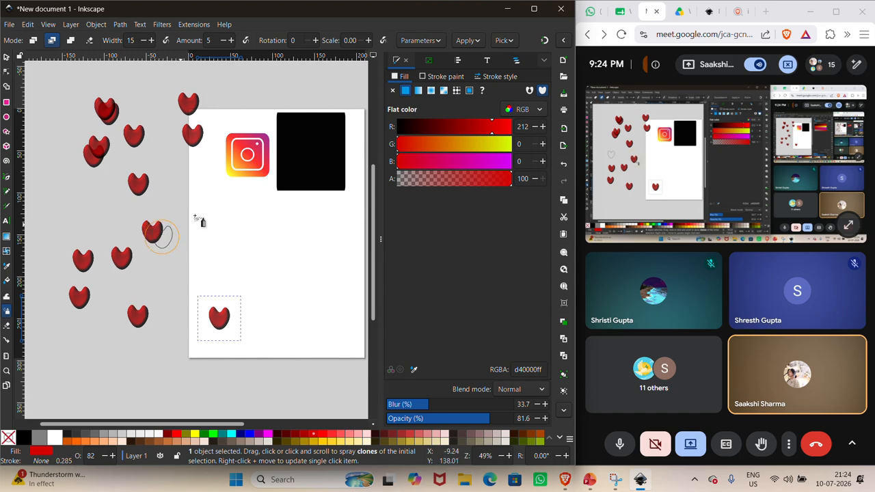
Step: Delete the sprayed heart clones lying outside the page, keeping the original heart
click(7, 59)
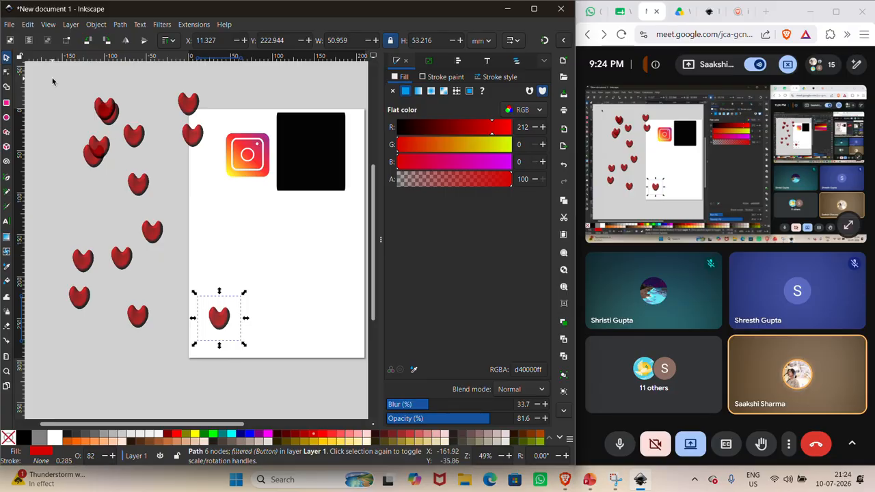
drag(53, 78, 210, 352)
key(Delete)
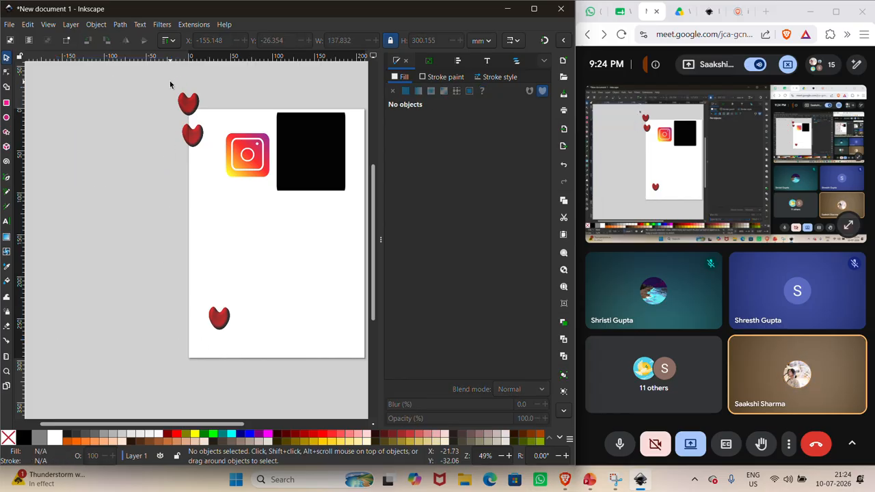
drag(169, 81, 210, 154)
scroll(269, 265, up, 1)
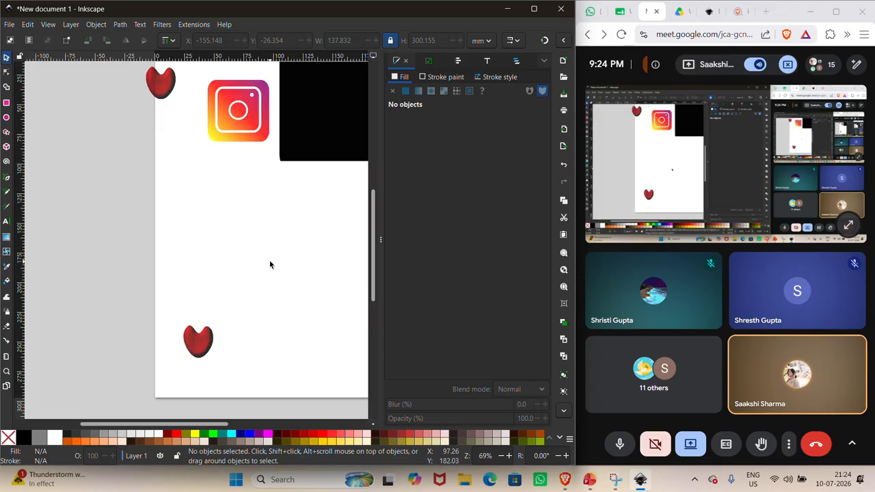
scroll(269, 265, right, 4)
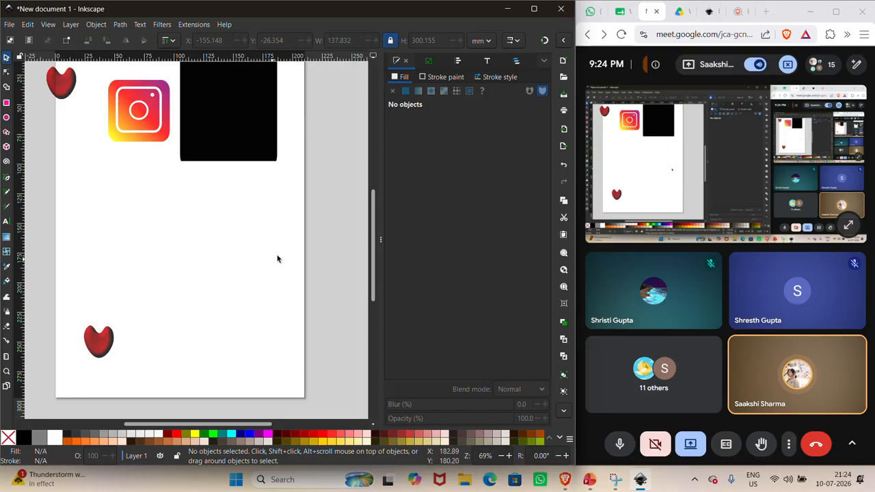
Step: Switch to the browser's image search, search for "youtube icon" and examine the red YouTube logo on the light circle as reference
click(737, 10)
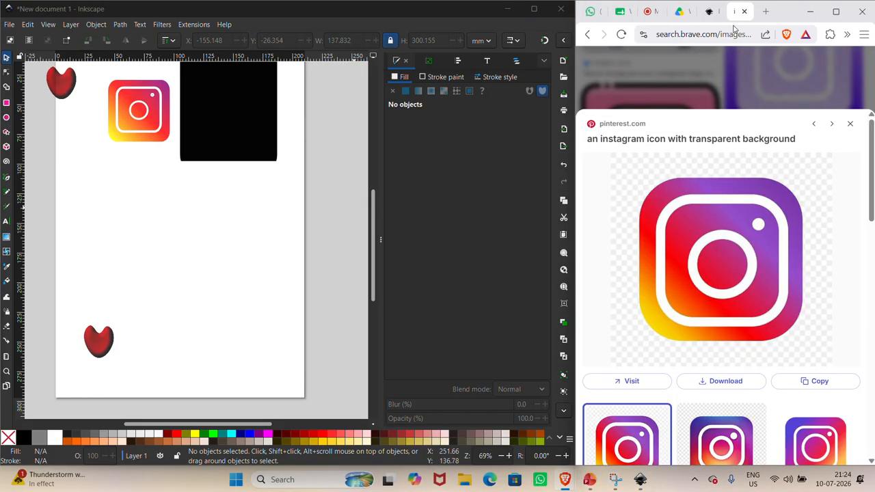
click(850, 123)
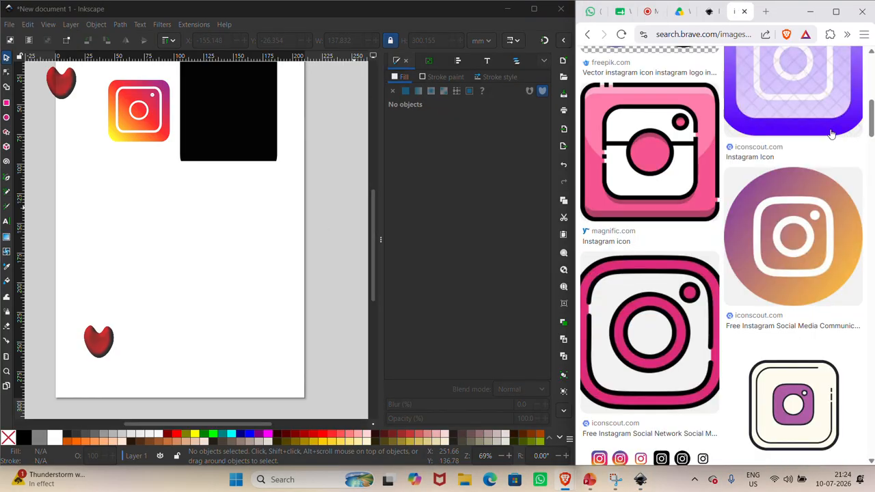
scroll(765, 130, up, 3)
scroll(765, 130, up, 4)
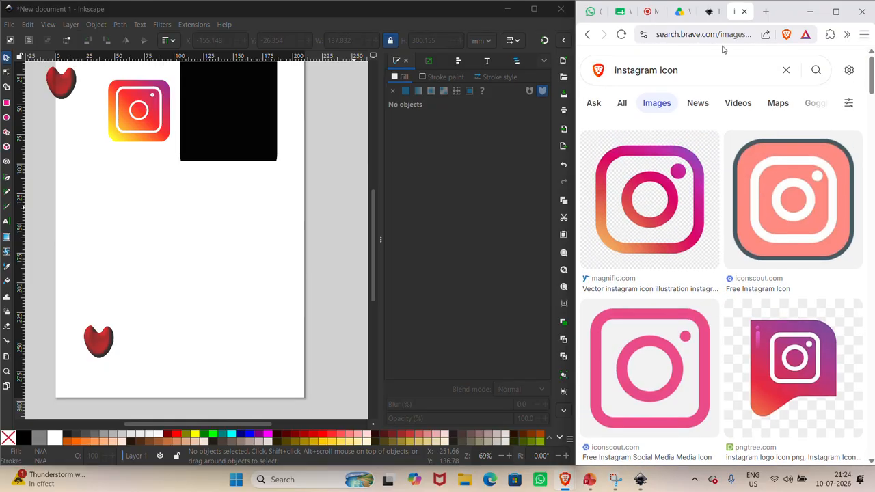
drag(719, 75, 612, 74)
text(y)
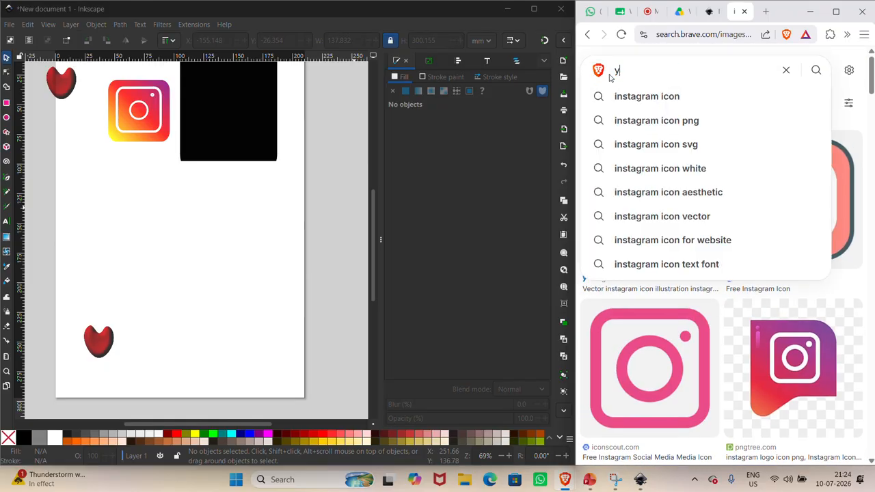
text(outub)
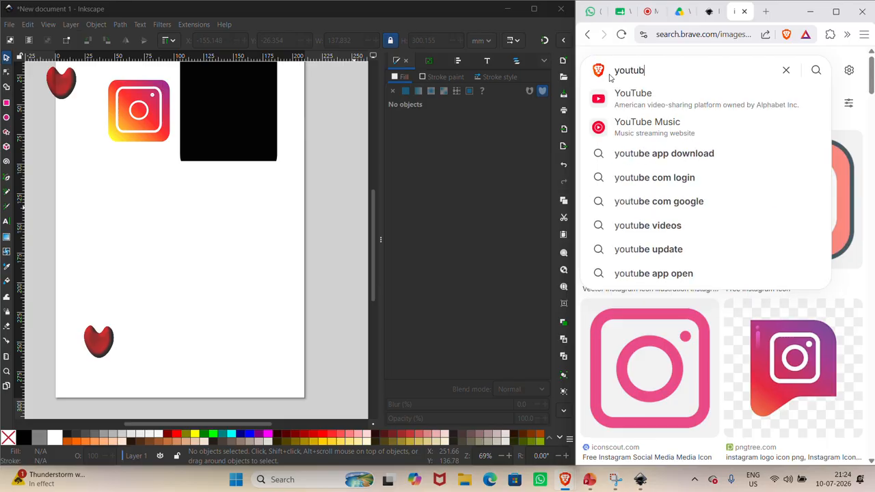
text(e ic)
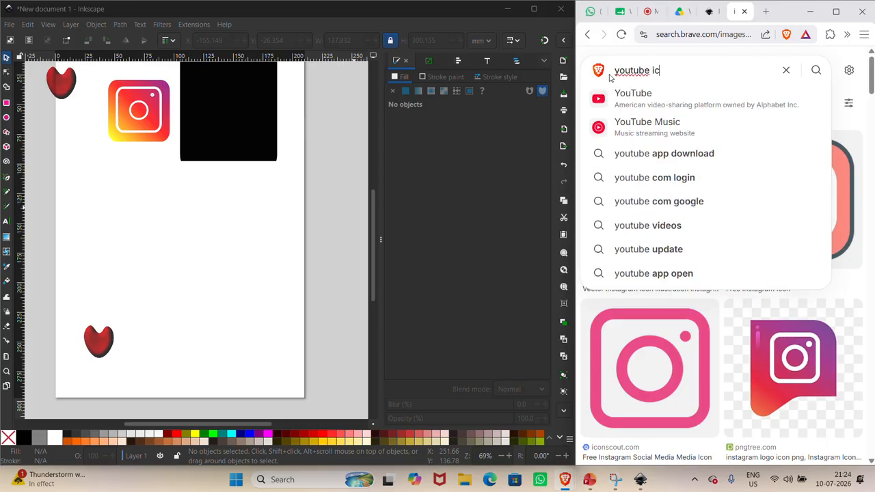
text(on)
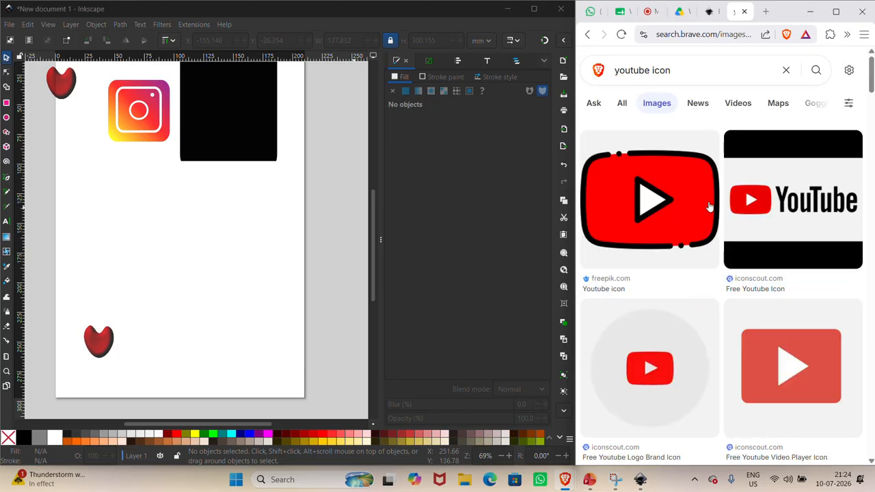
scroll(716, 350, down, 1)
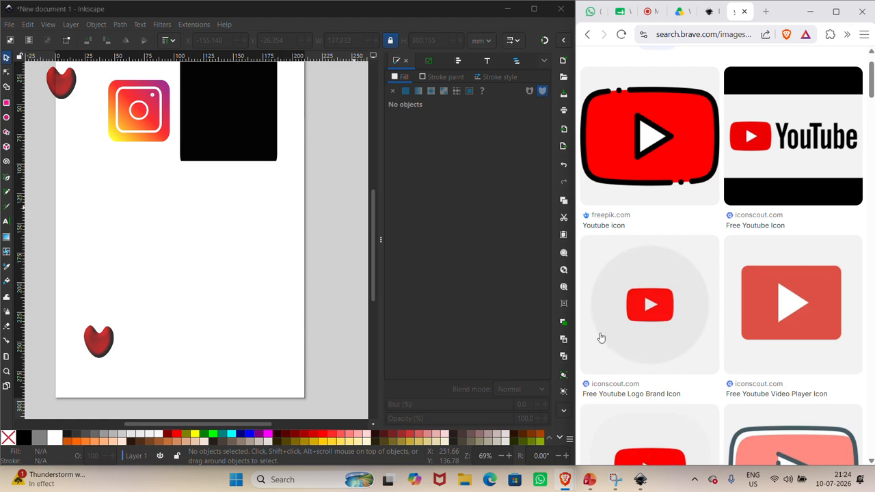
scroll(634, 276, up, 3)
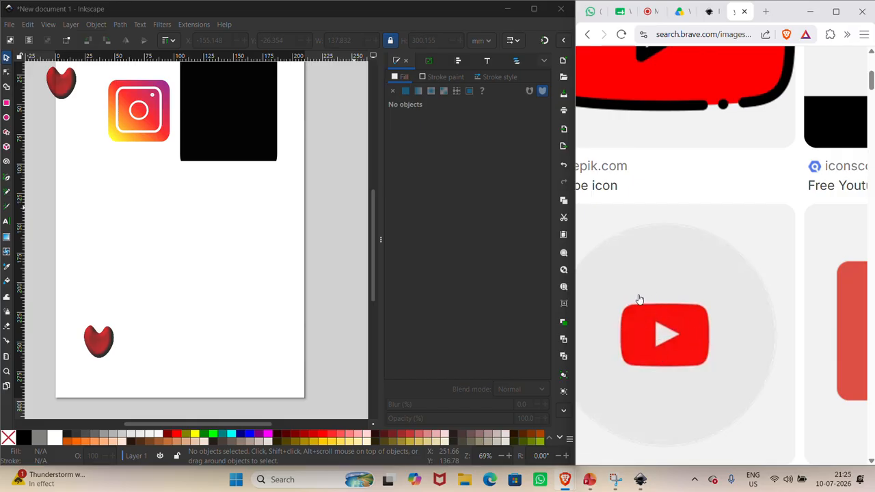
Step: Draw a bright green star with 3 corners below the Instagram icon in Inkscape and pull its inner handle inward to form a plain triangle
click(7, 133)
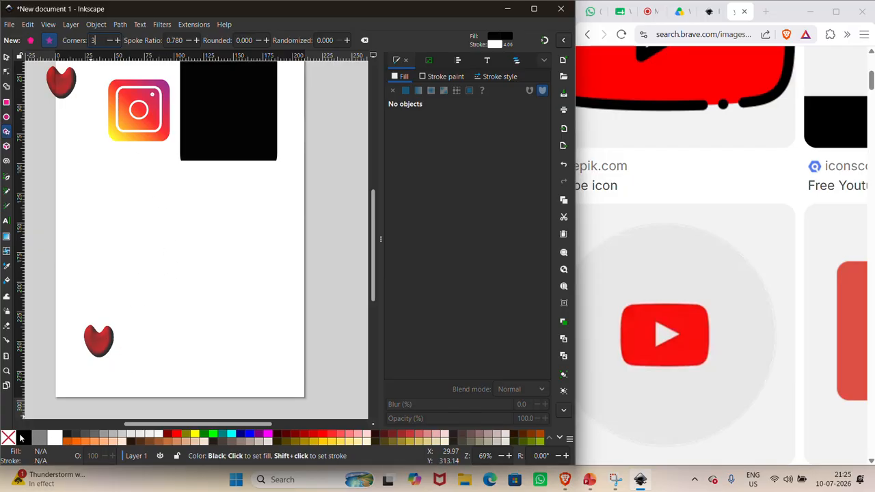
click(213, 435)
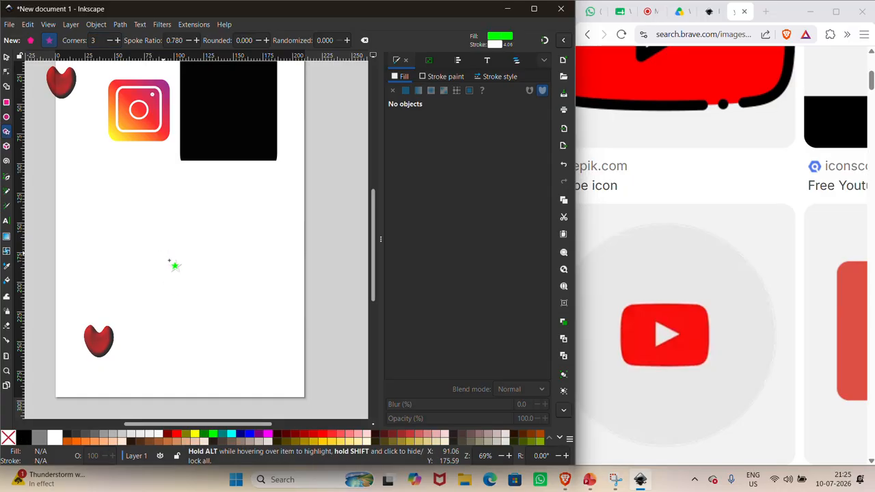
mouse_move(163, 254)
mouse_down()
mouse_move(232, 326)
mouse_move(219, 313)
mouse_up()
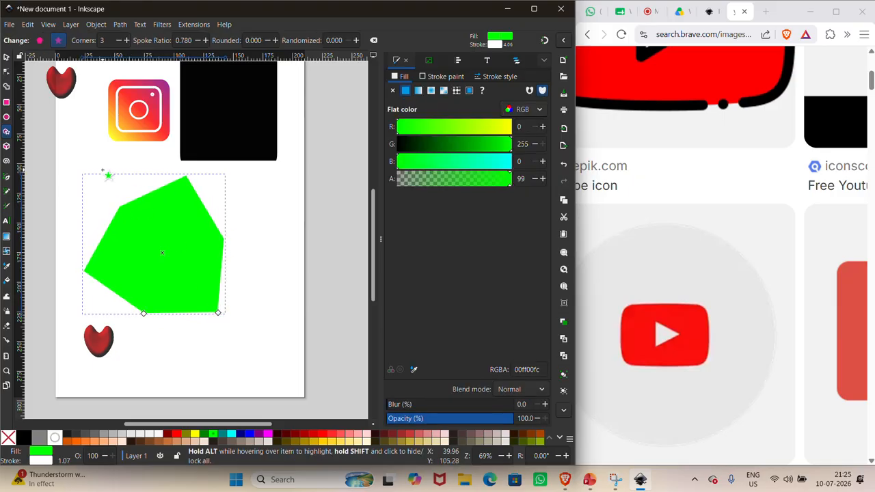
click(7, 71)
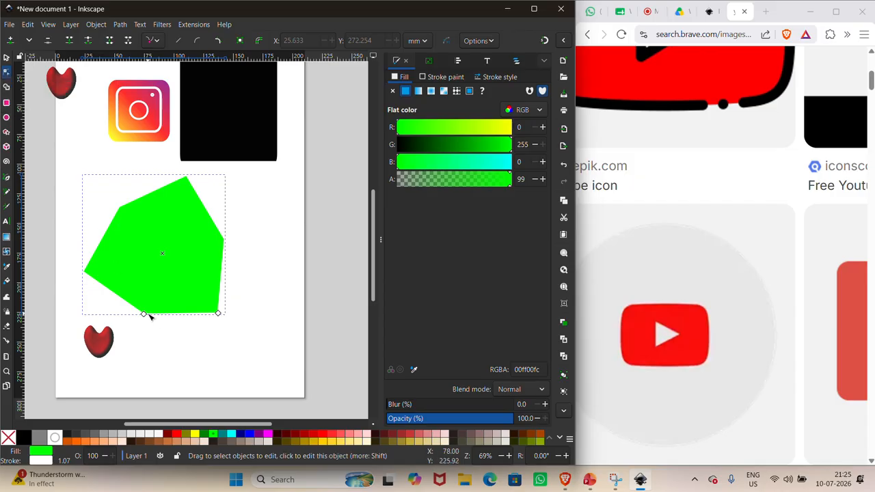
drag(148, 313, 162, 296)
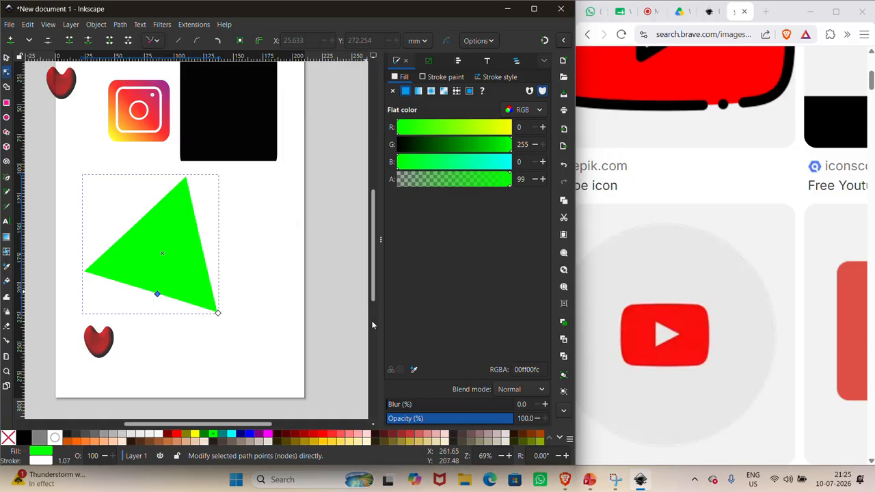
Step: Rotate the green triangle so it points right, and shrink it to about 50 × 57 mm
click(6, 58)
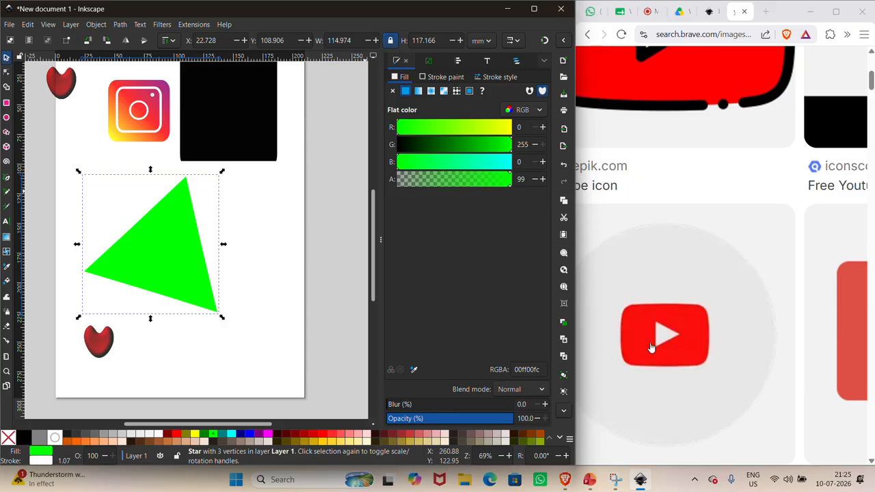
click(196, 192)
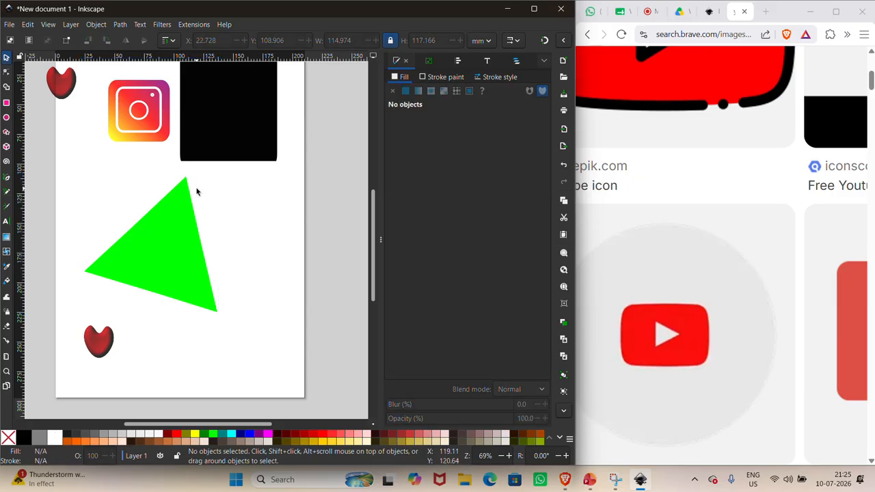
click(185, 212)
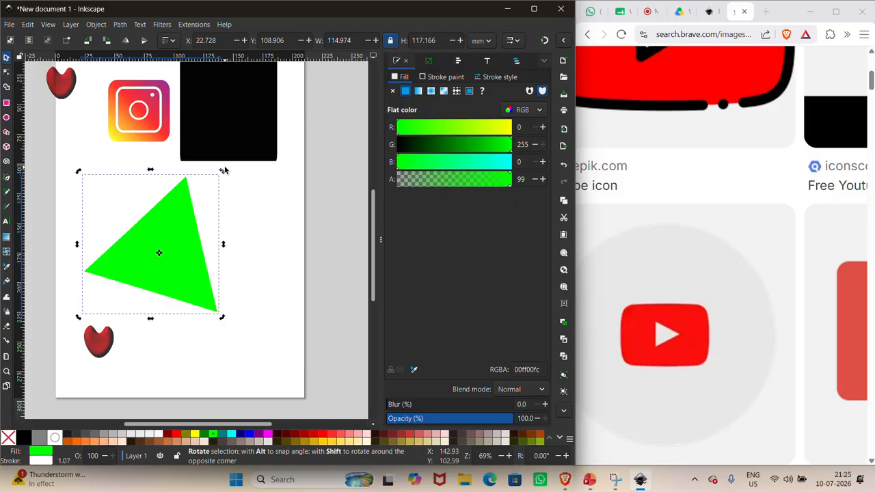
drag(224, 175, 247, 281)
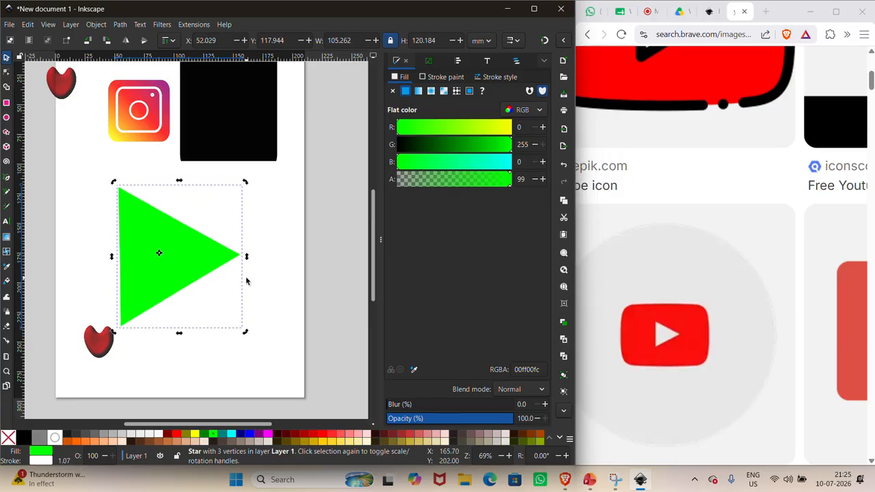
click(236, 307)
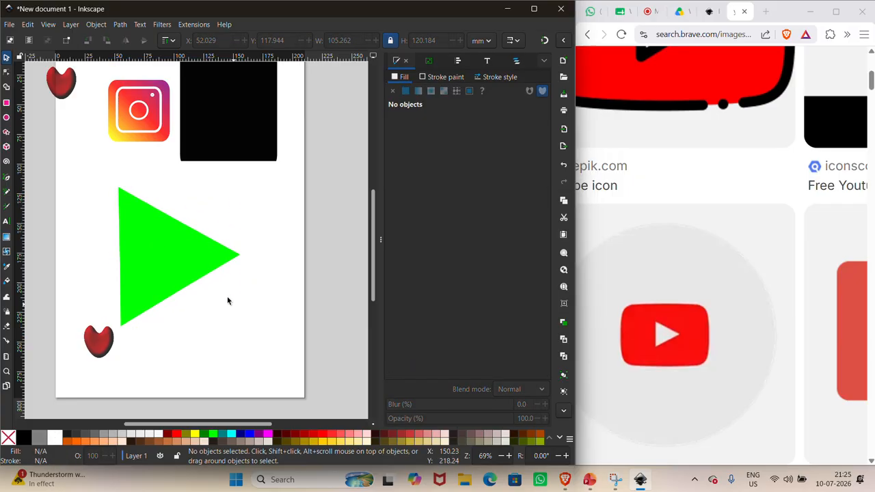
click(203, 260)
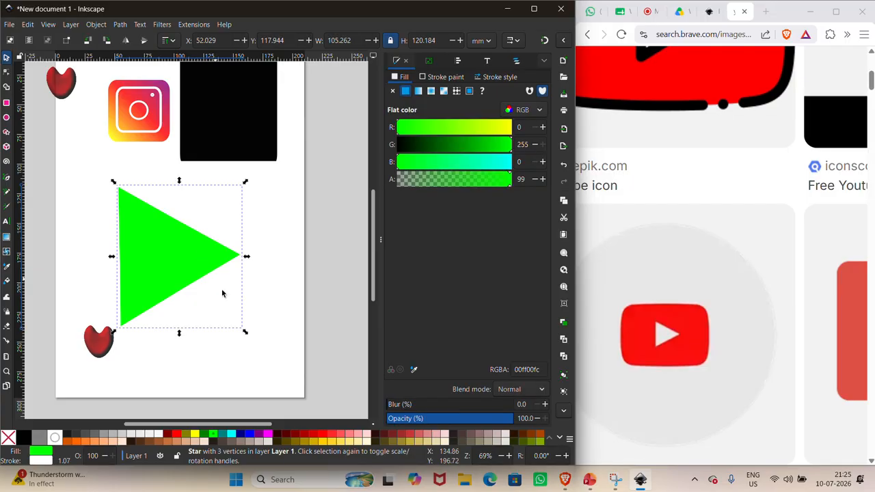
drag(247, 337, 181, 267)
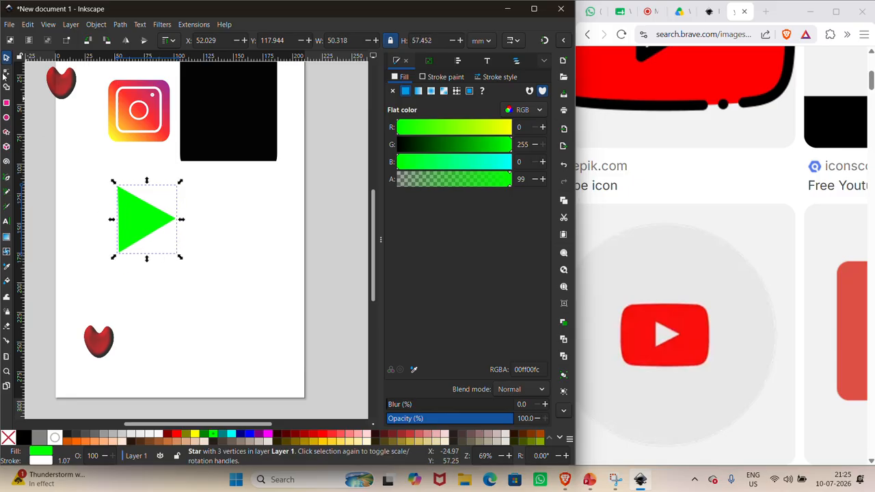
Step: Draw a white rounded rectangle about 125 × 97 mm over the triangle, with corner radii of about 24 × 20 mm
click(7, 103)
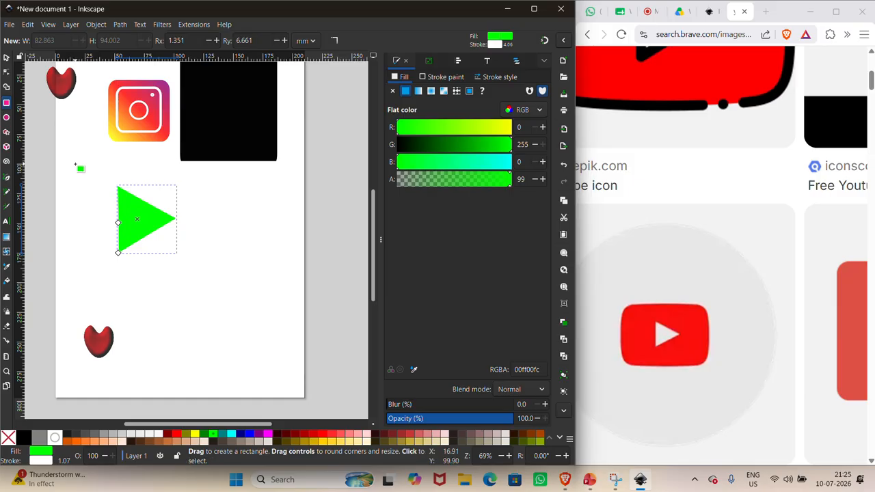
drag(76, 165, 224, 279)
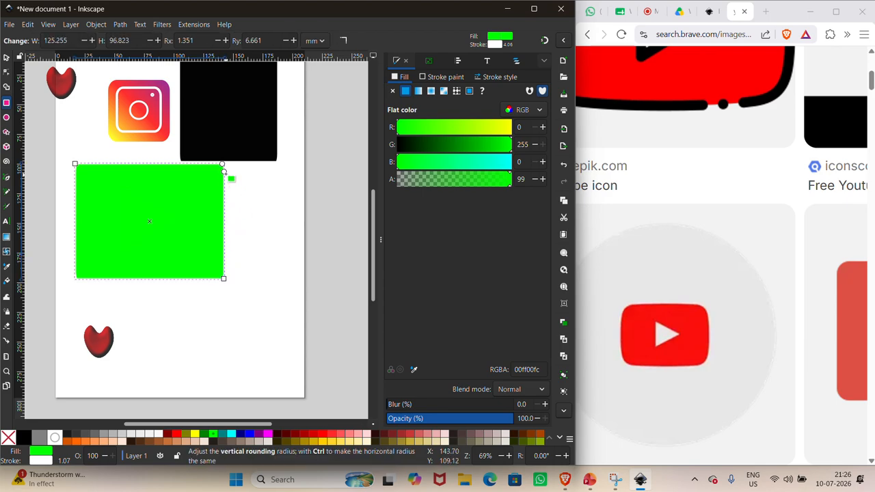
drag(224, 171, 195, 171)
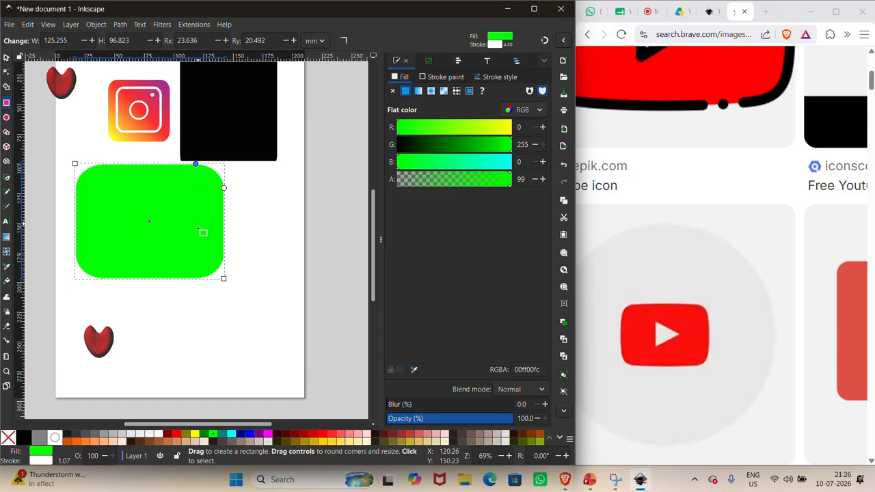
click(55, 438)
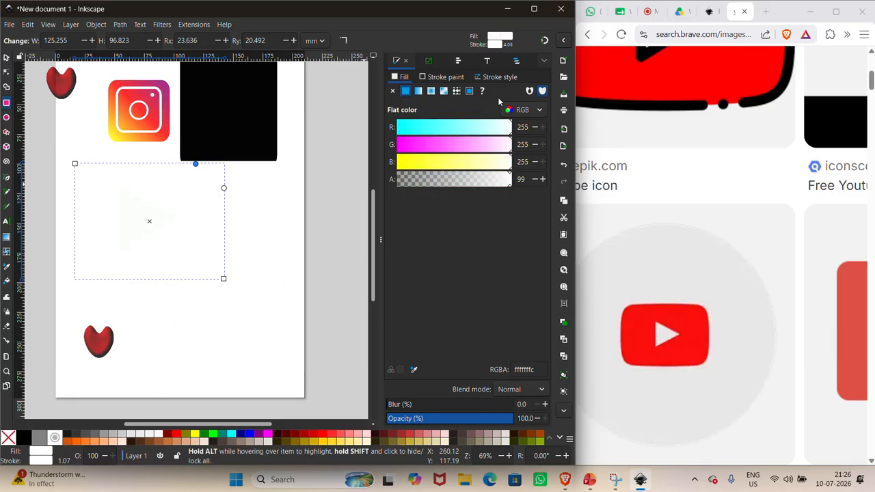
Step: Move the rectangle beneath the triangle in the stacking order and shift the triangle toward the rectangle's centre
click(516, 62)
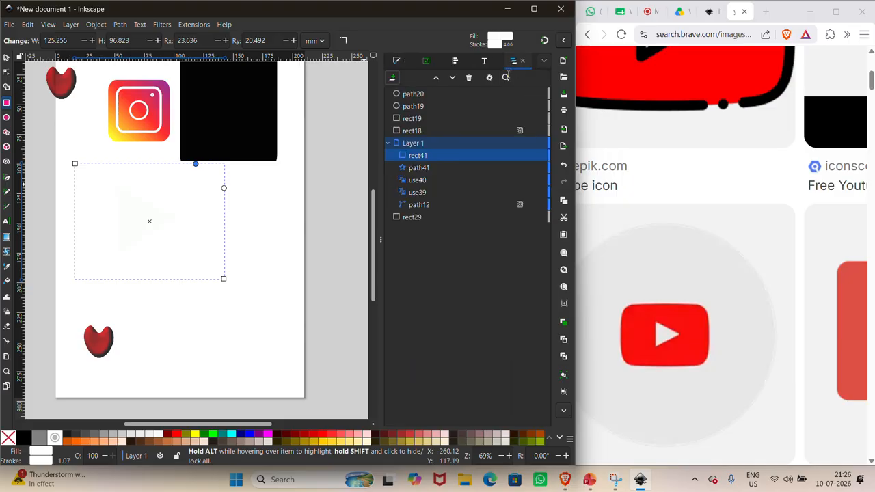
click(443, 169)
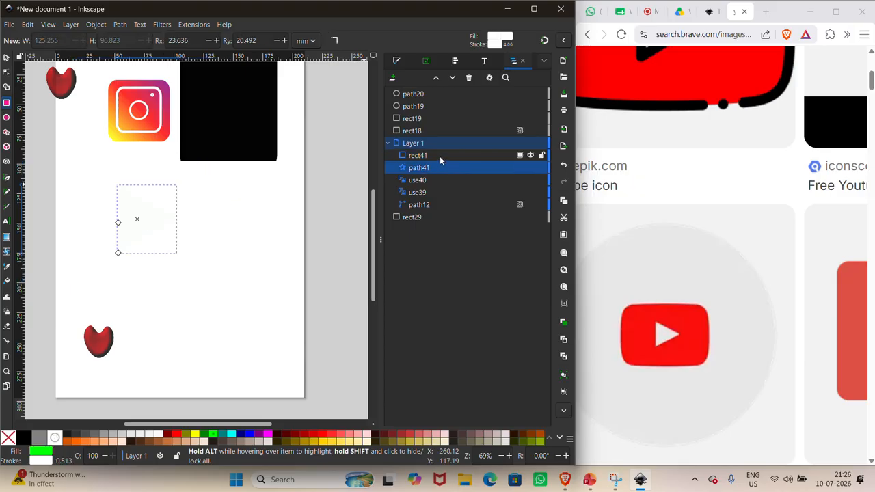
drag(440, 157, 438, 171)
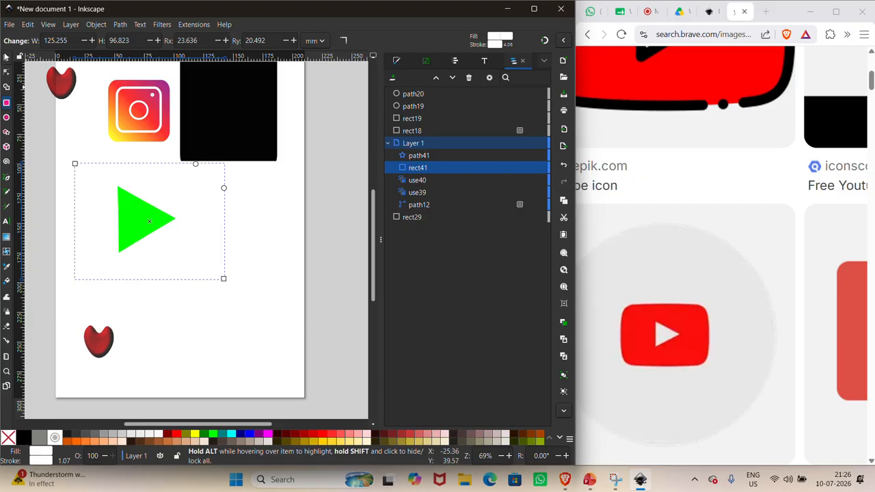
click(6, 56)
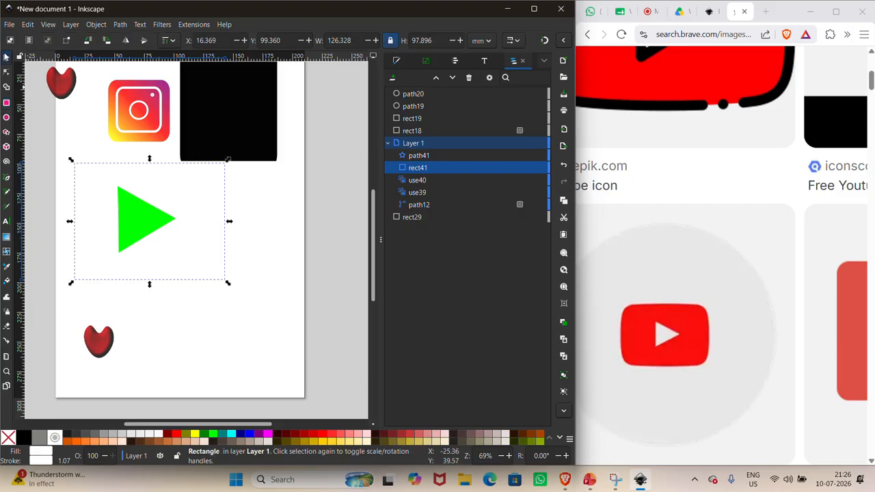
click(134, 221)
drag(135, 220, 146, 221)
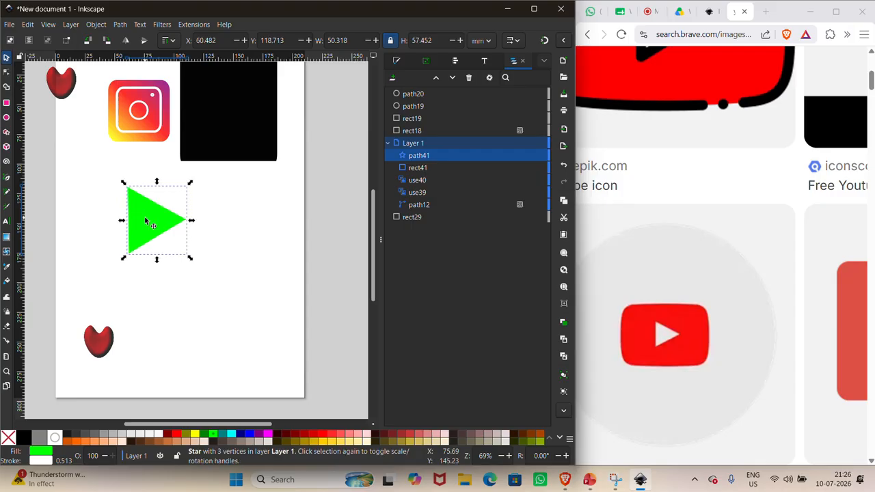
Step: Fill the rounded rectangle with red (#FF0000) and the play triangle with white
click(108, 207)
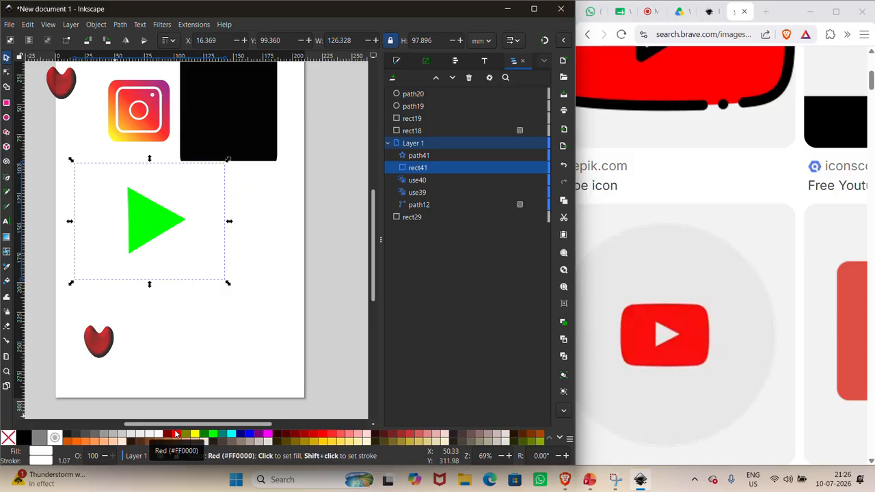
click(176, 435)
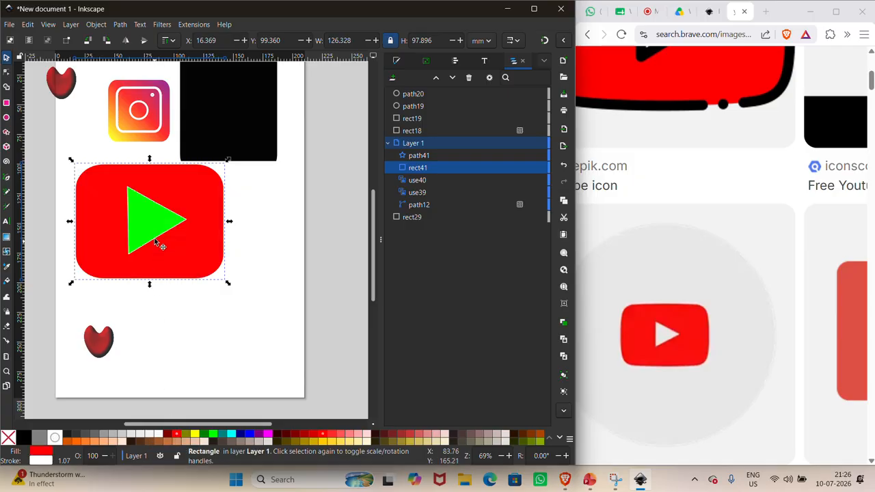
click(149, 217)
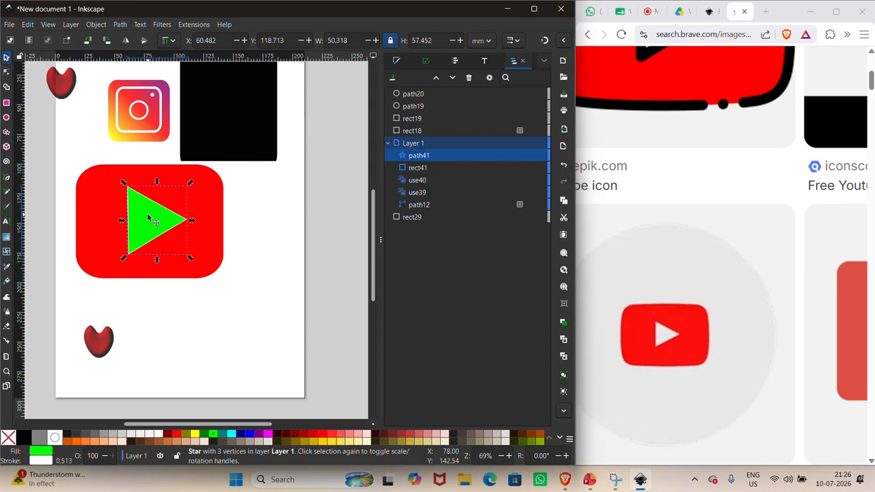
click(55, 438)
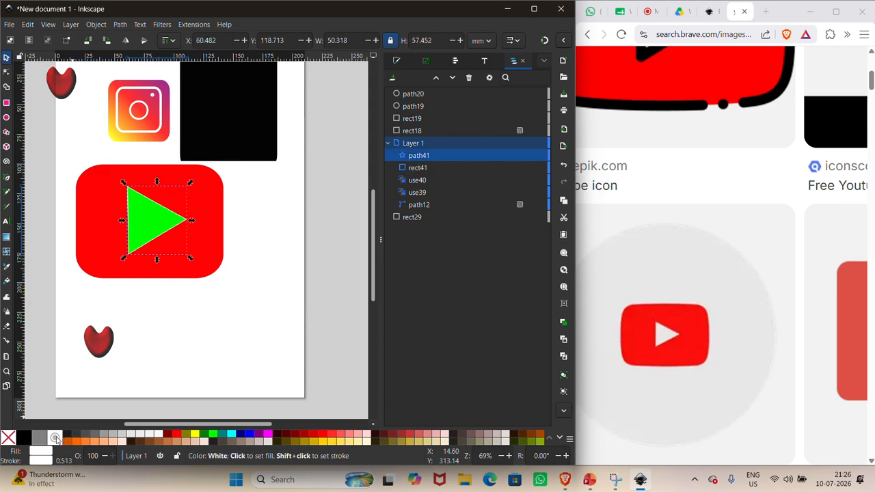
click(197, 339)
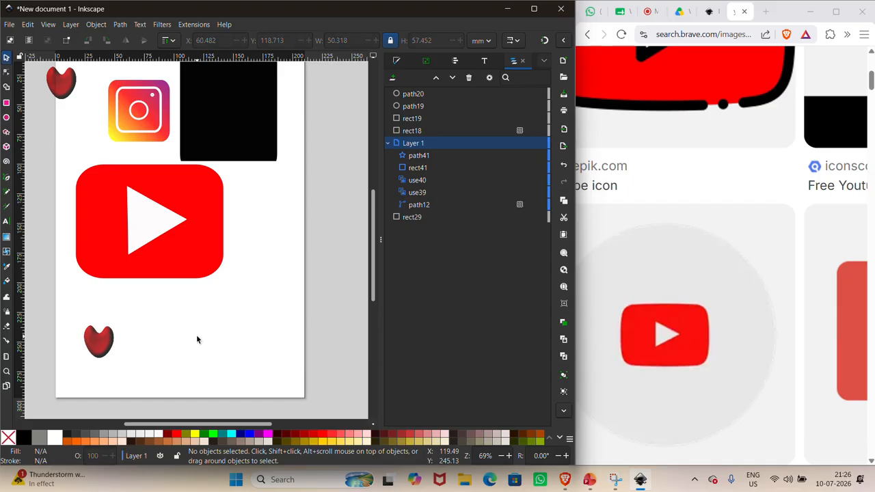
Step: Resize the white play triangle to about 47 × 50 mm and recentre it on the red rectangle
scroll(168, 230, down, 1)
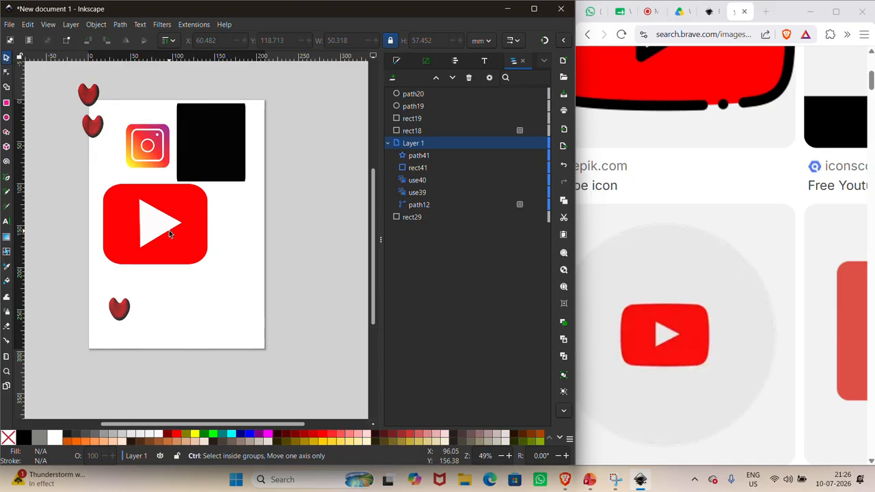
scroll(169, 230, up, 1)
click(160, 220)
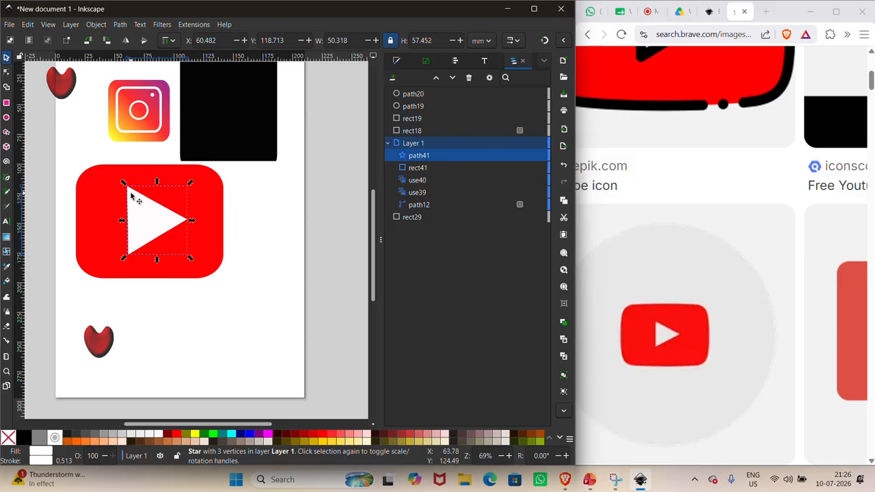
drag(124, 185, 131, 192)
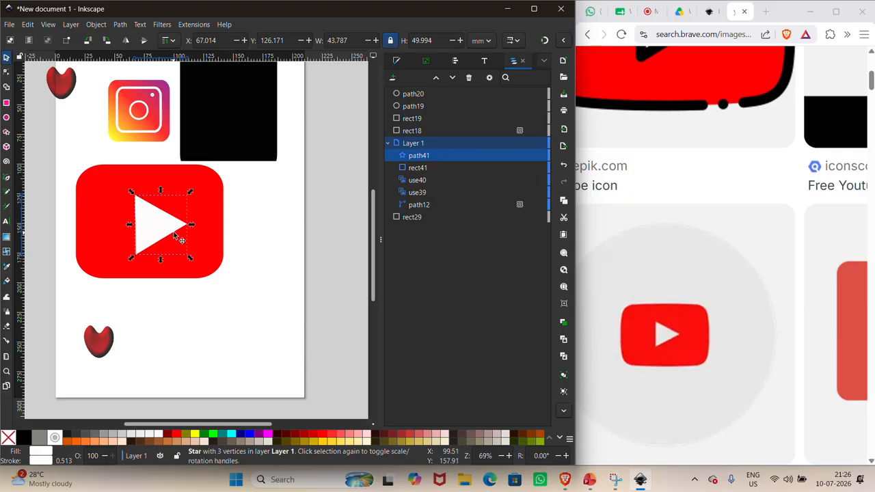
drag(191, 225, 194, 227)
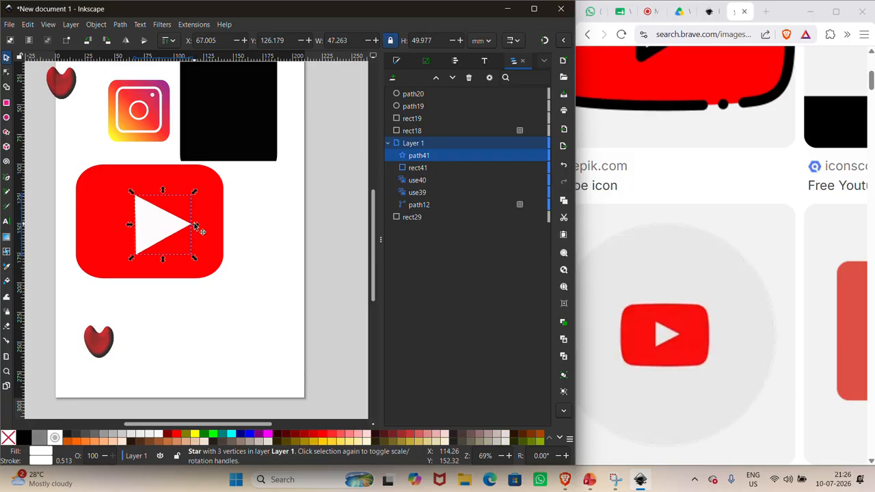
drag(139, 230, 131, 222)
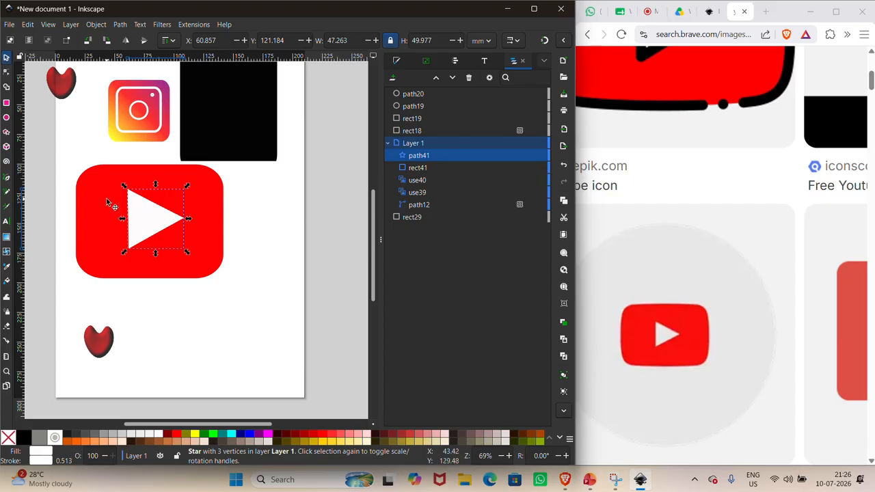
Step: Apply the Canvas Bumps filter to the red rounded rectangle
click(111, 200)
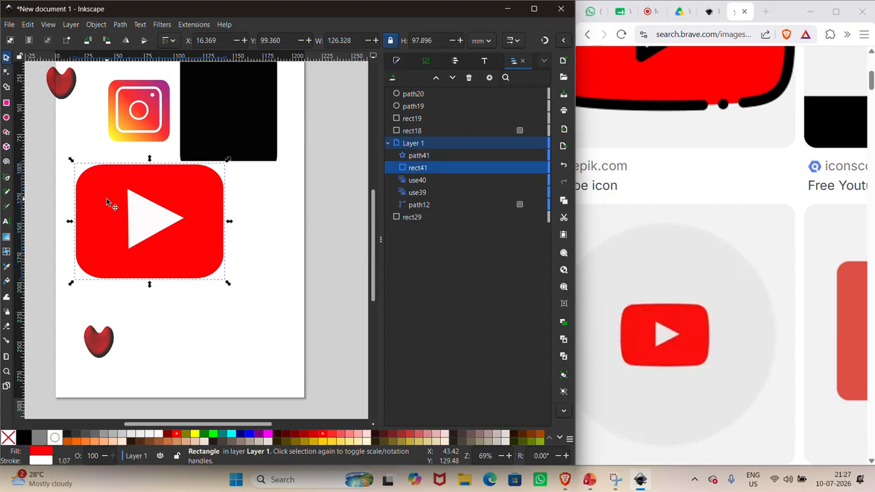
click(163, 25)
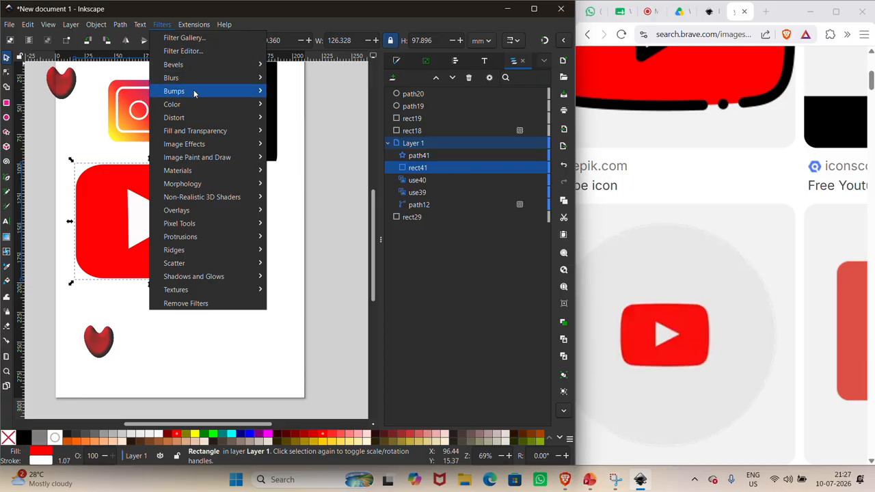
mouse_move(198, 93)
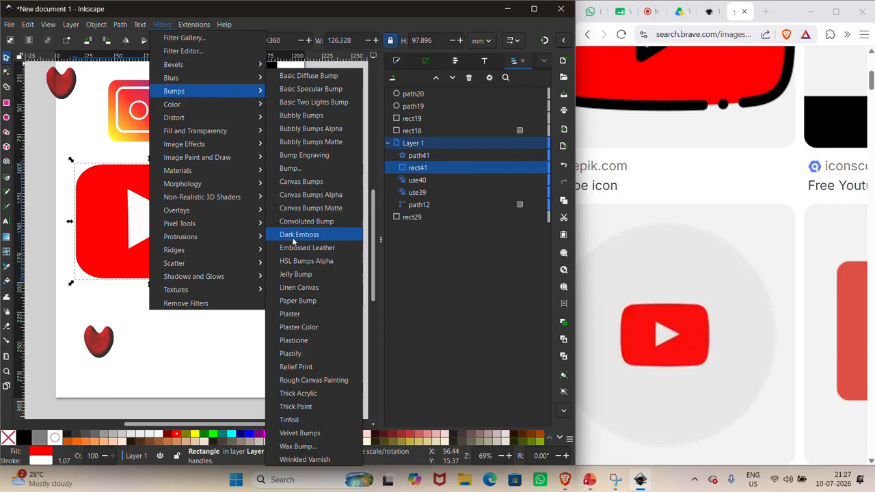
click(303, 181)
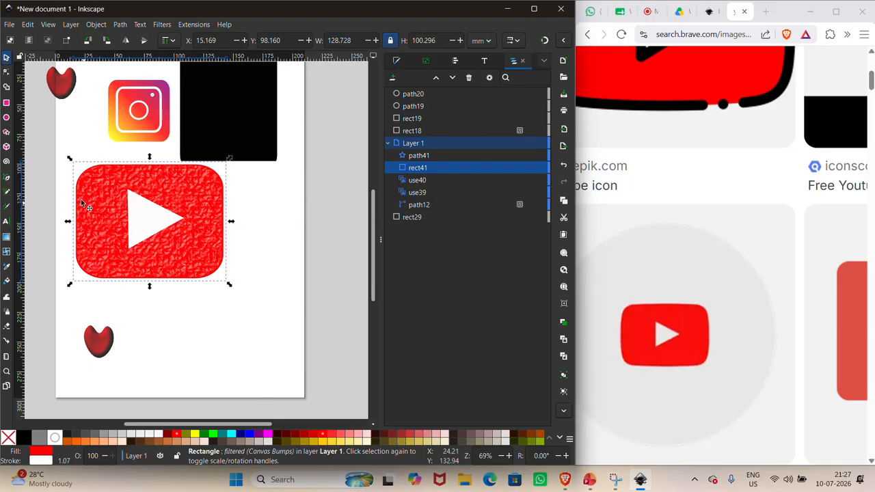
Step: Apply the Blur Double filter to the red rectangle and set its blur to 17.5%
click(163, 25)
mouse_move(195, 78)
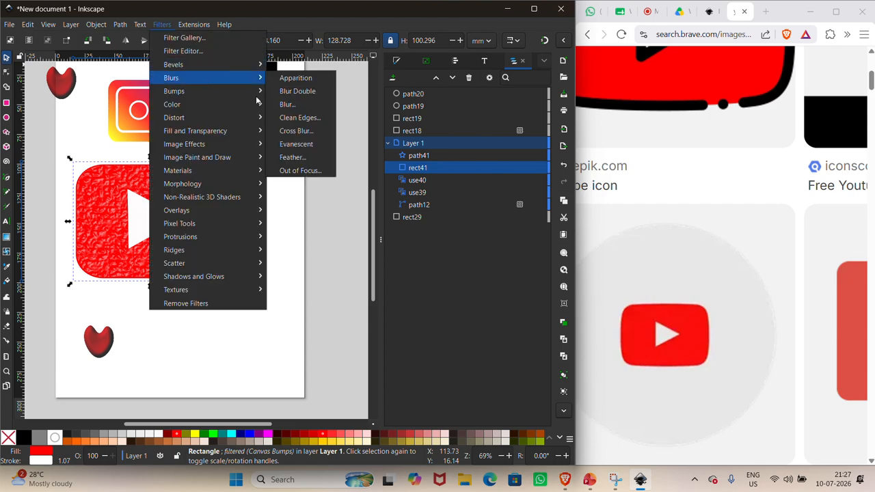
click(296, 91)
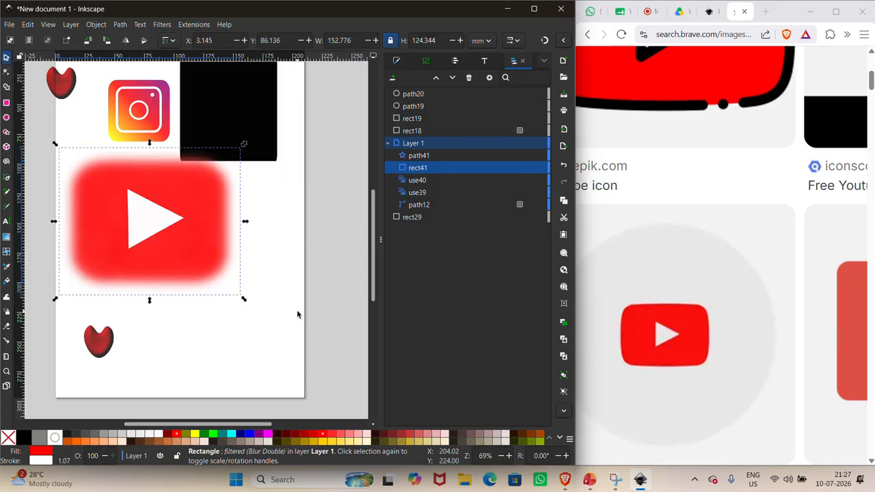
click(396, 62)
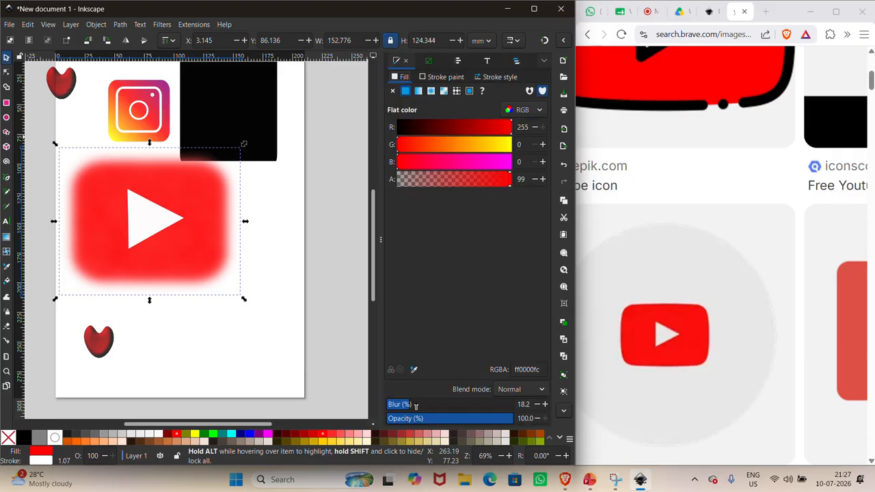
drag(404, 404, 358, 401)
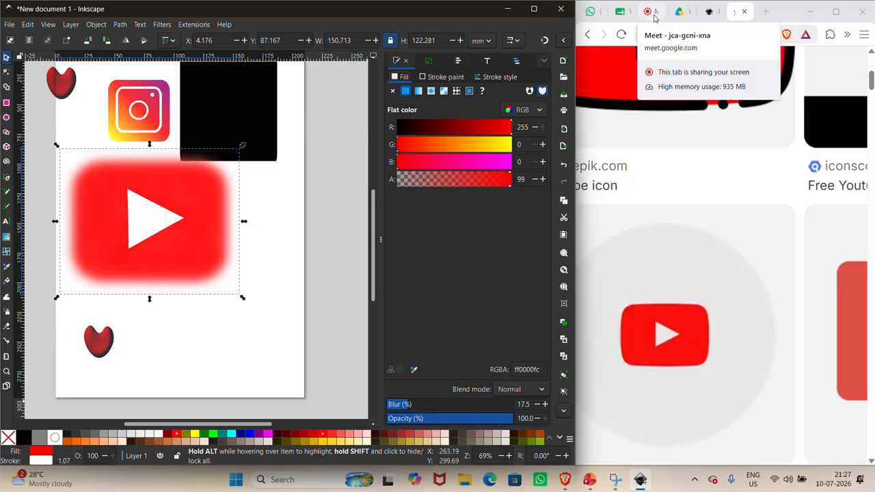
scroll(198, 238, down, 2)
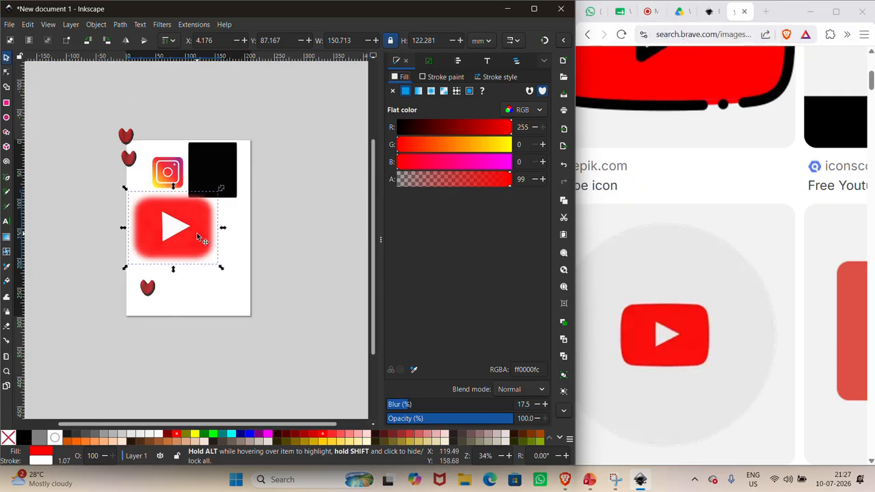
Step: Examine the blurred edges of the red rectangle and the white play triangle up close
scroll(197, 237, up, 1)
scroll(197, 236, up, 1)
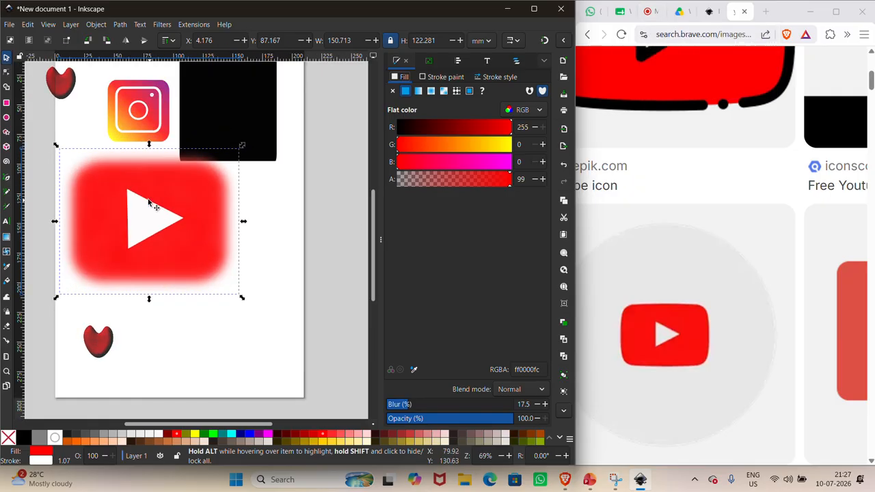
scroll(139, 191, up, 2)
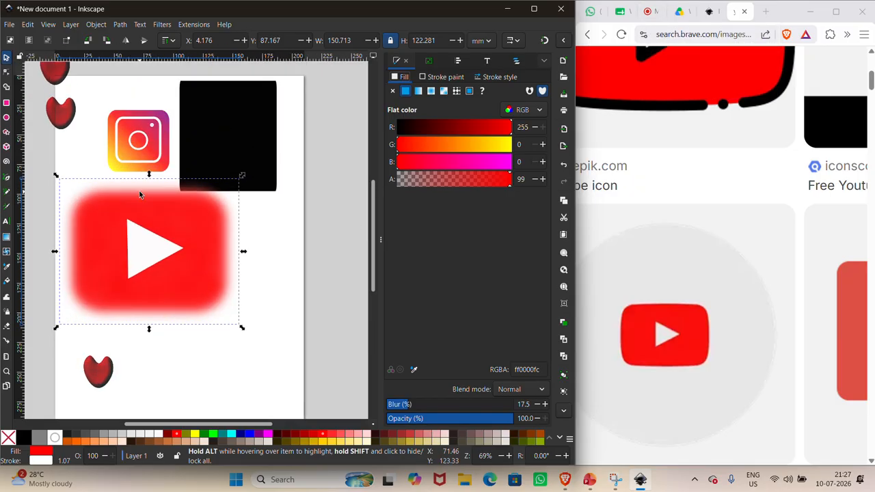
click(104, 115)
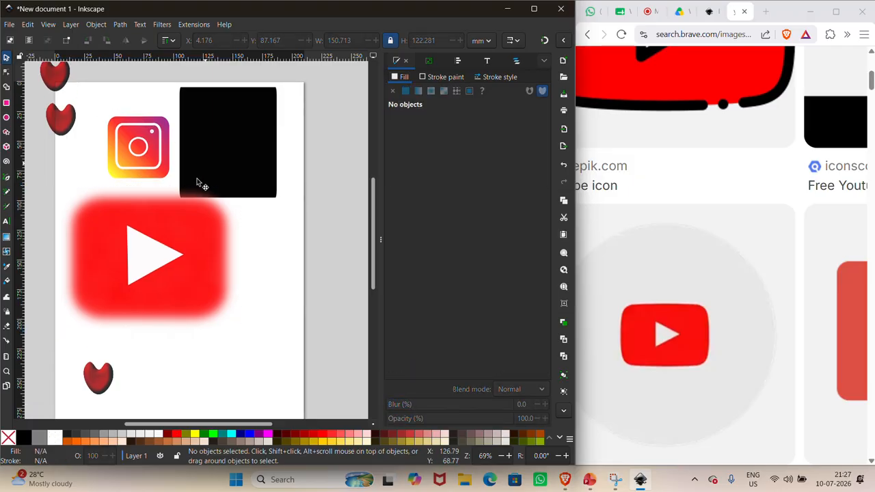
scroll(183, 234, up, 1)
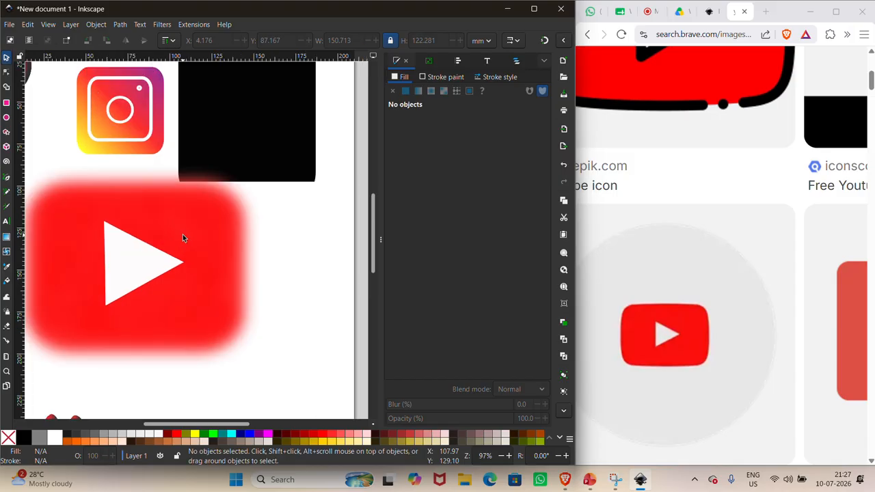
scroll(183, 234, up, 3)
scroll(182, 234, left, 2)
scroll(182, 233, down, 5)
scroll(183, 234, right, 1)
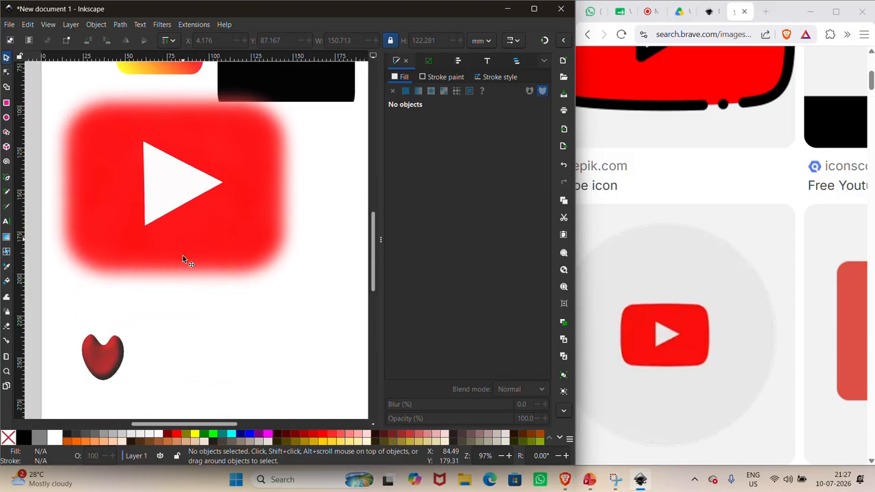
Step: Try moving the red rectangle without the play triangle and undo the move
click(199, 237)
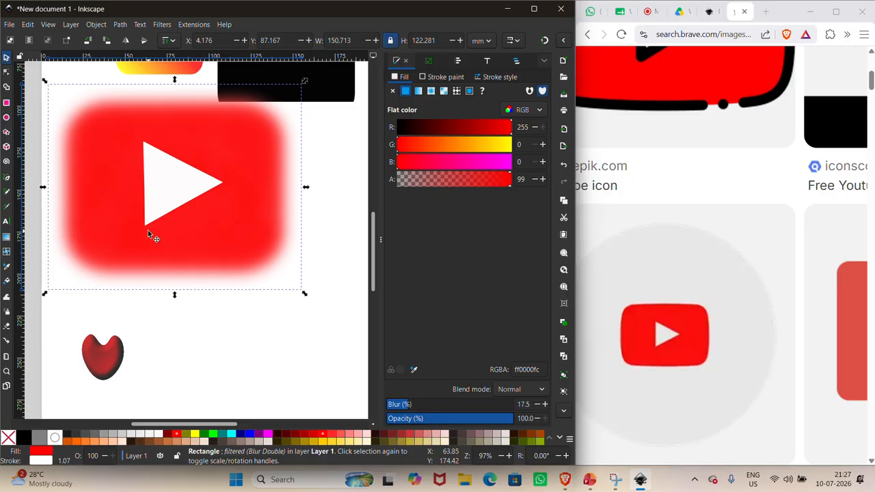
scroll(252, 369, down, 1)
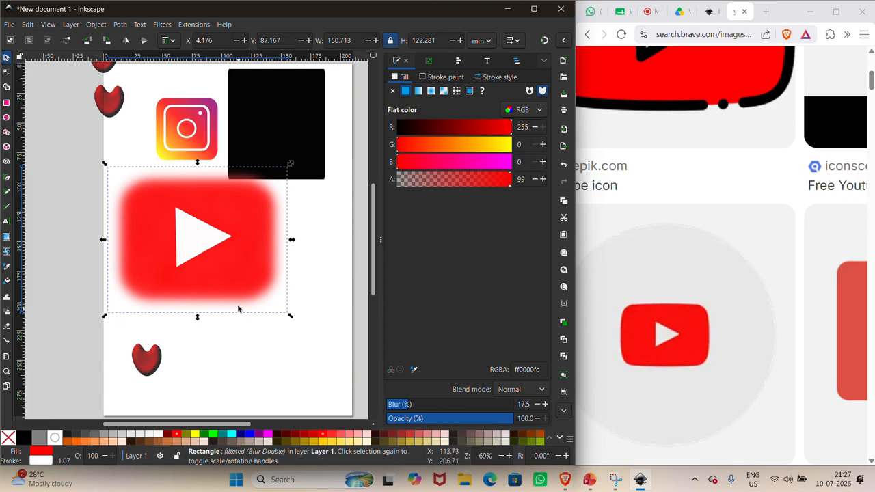
drag(233, 280, 272, 323)
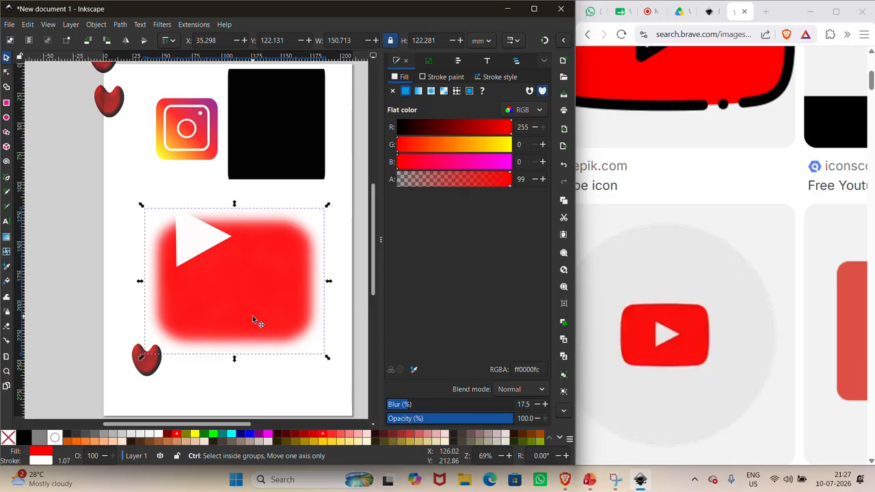
key(ctrl+z)
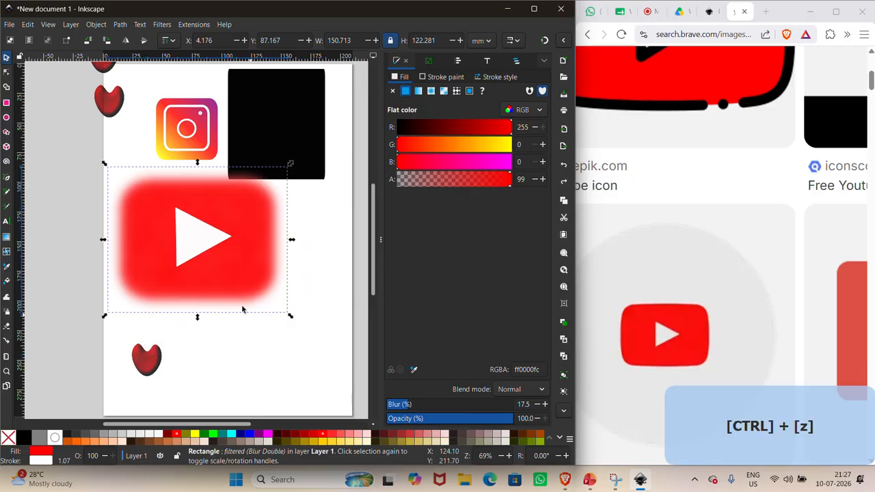
Step: Group the white play triangle with the blurred red rectangle
click(124, 150)
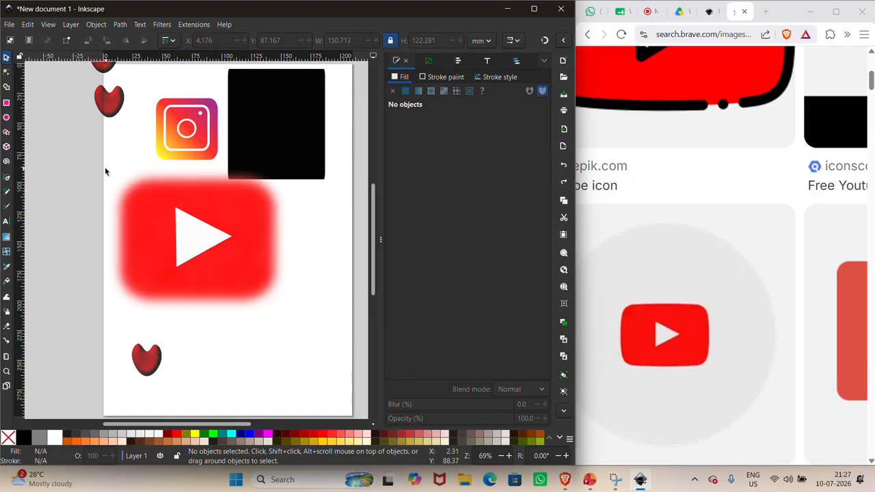
drag(105, 167, 301, 326)
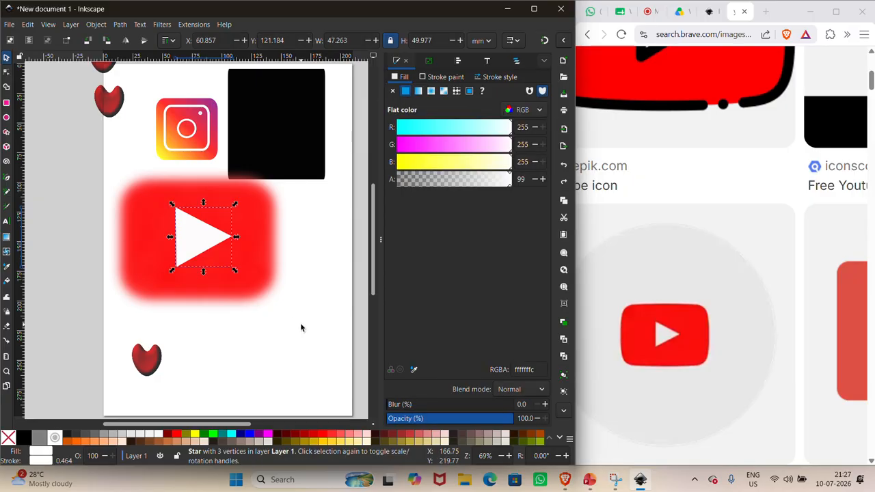
shift+click(136, 205)
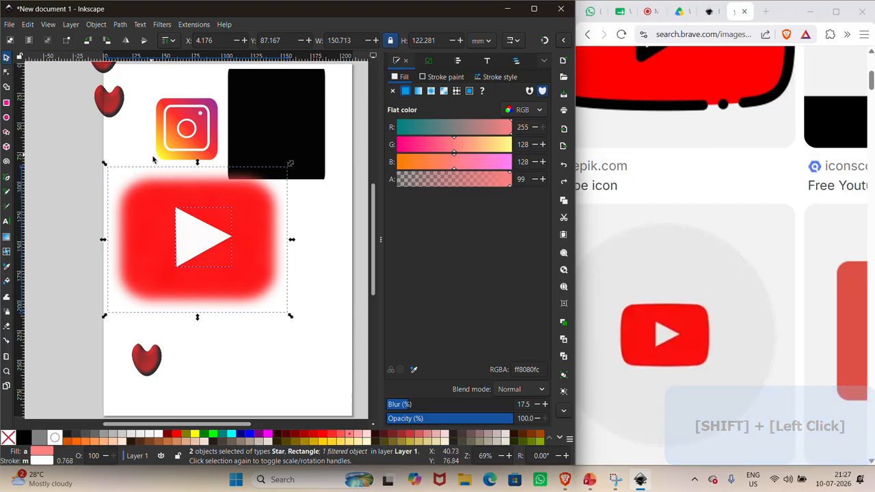
key(ctrl)
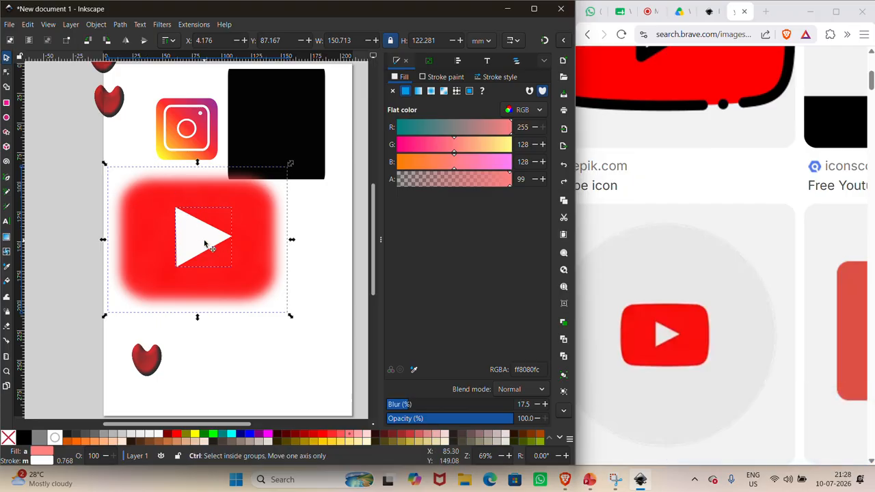
key(ctrl+g)
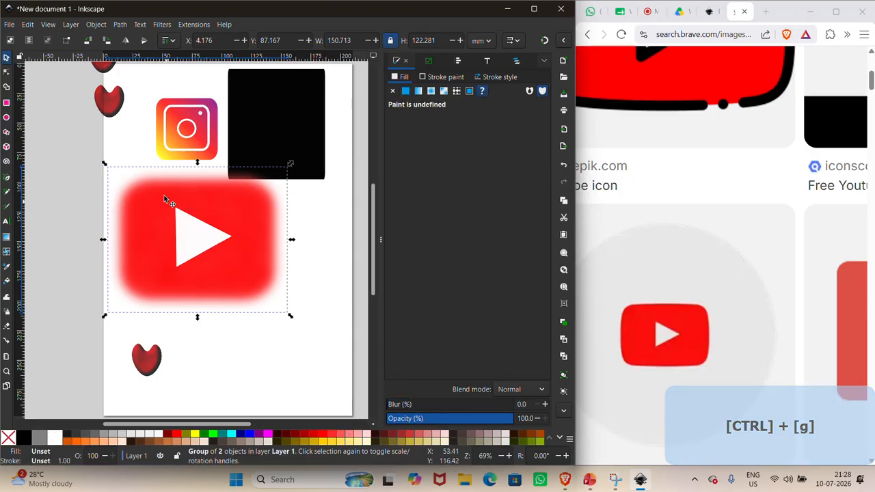
Step: Move the grouped play icon off the page, above its upper edge, to about X 129.9, Y -178.7 mm, and deselect it
drag(226, 274, 292, 197)
scroll(238, 333, down, 3)
scroll(279, 257, up, 3)
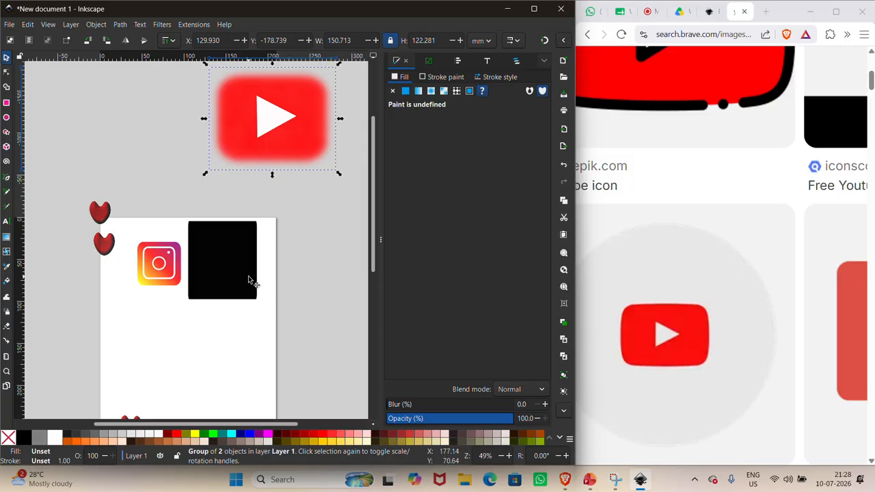
click(299, 141)
click(323, 268)
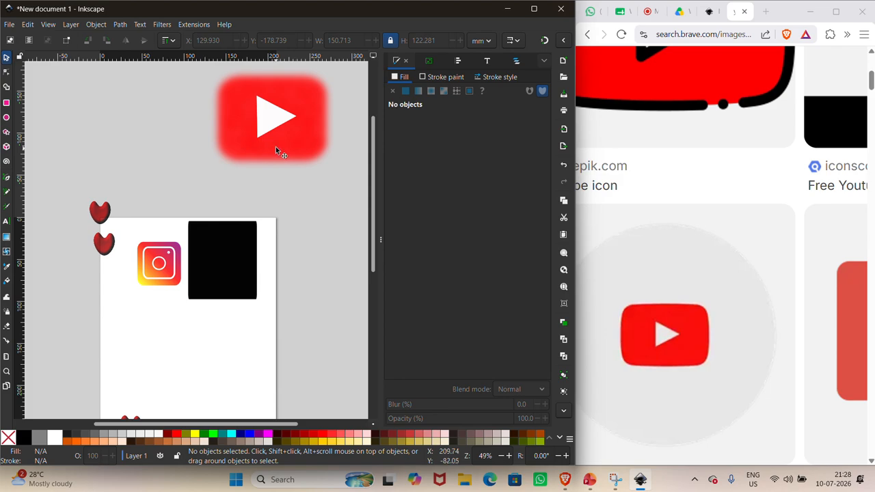
Step: Group the four shapes of the Instagram icon and deselect the group
scroll(221, 239, down, 2)
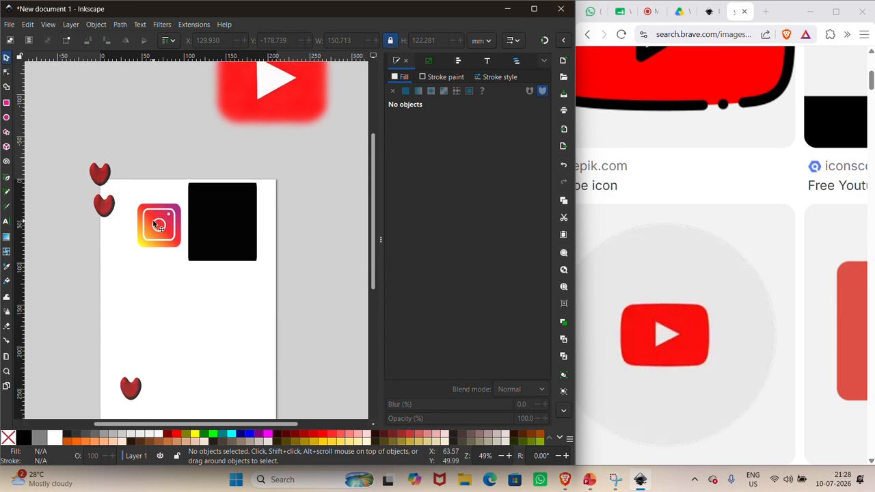
scroll(154, 226, up, 5)
scroll(153, 225, down, 2)
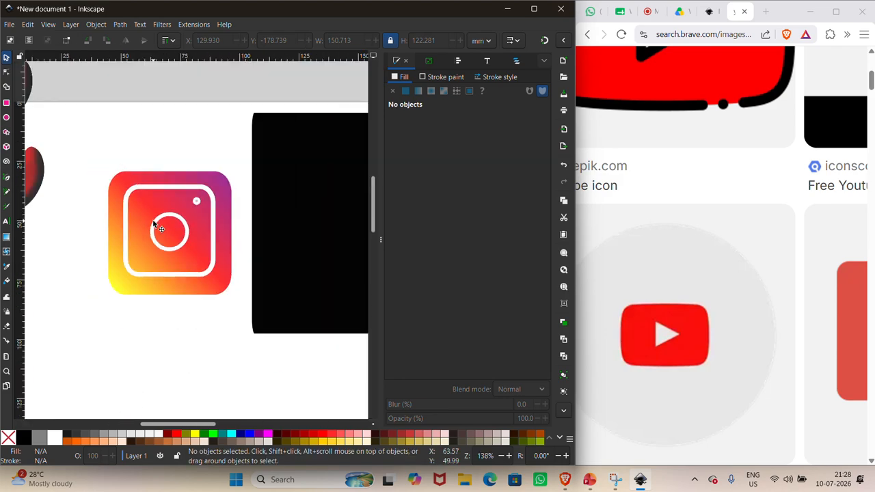
drag(91, 155, 243, 320)
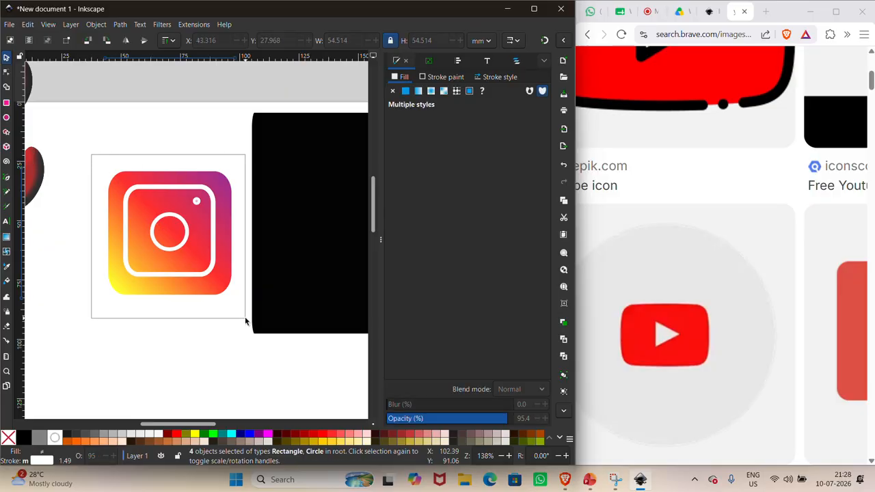
right_click(202, 251)
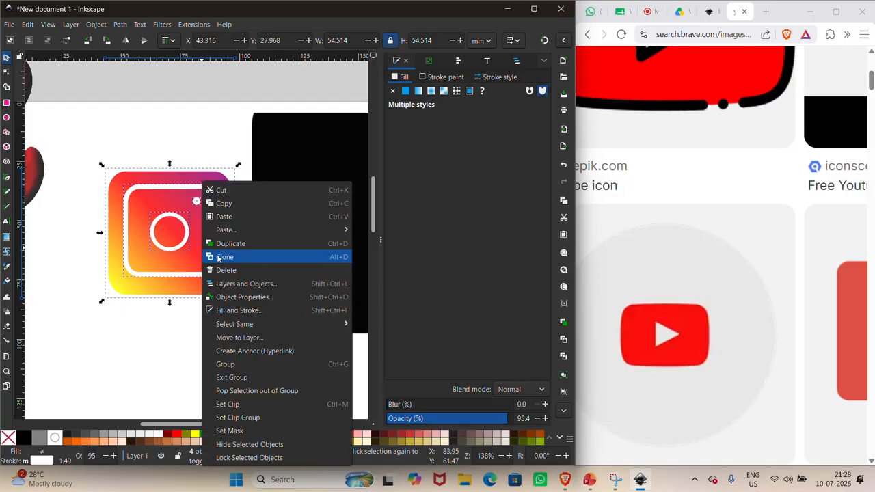
click(240, 369)
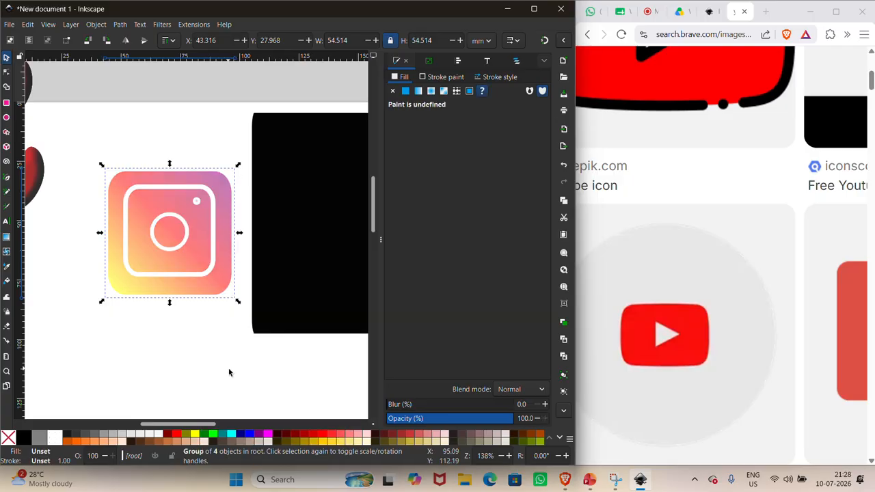
click(231, 373)
Step: Move the heart near the page's lower edge up beside the Instagram icon, to about X 0.2, Y 50 mm
ctrl+scroll(231, 374, down, 7)
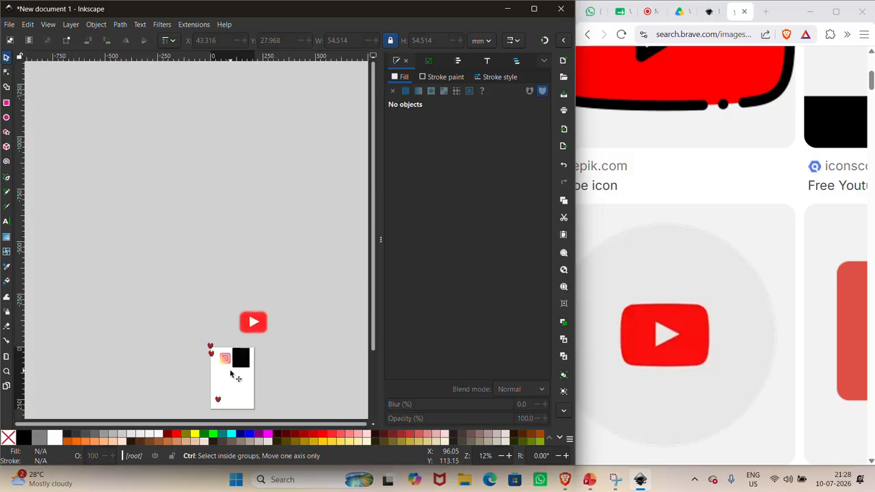
ctrl+scroll(230, 374, up, 5)
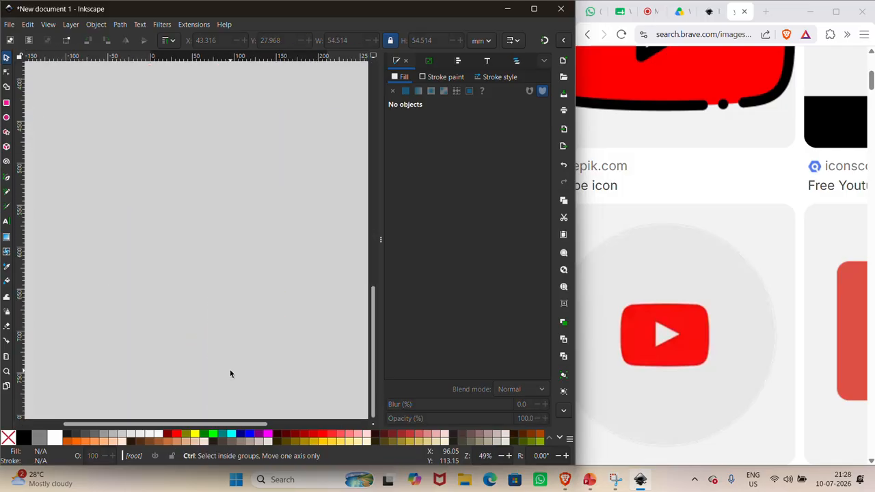
scroll(230, 374, up, 10)
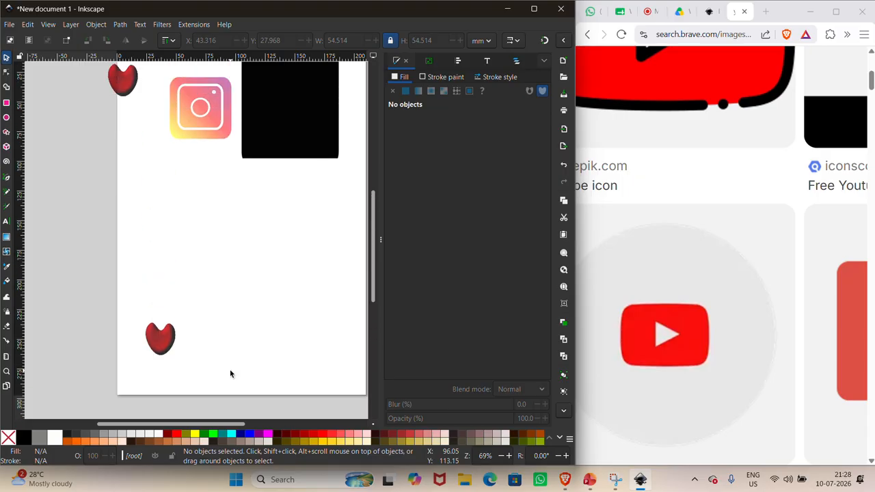
click(151, 354)
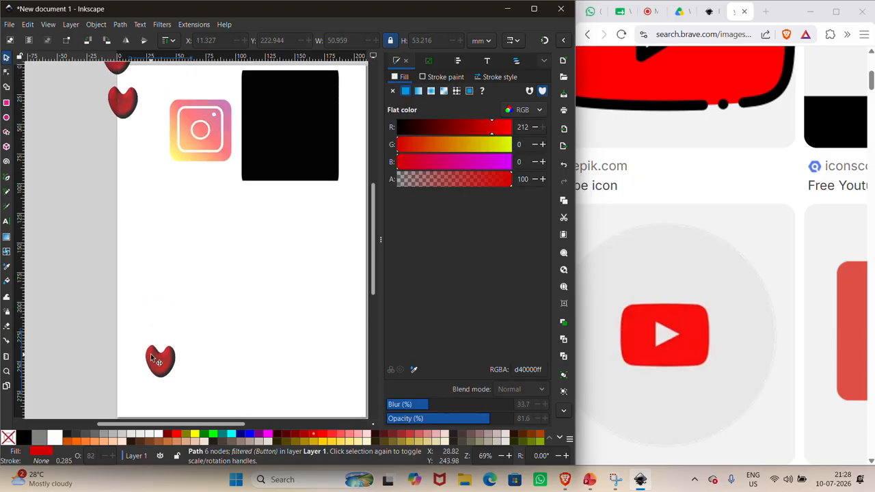
drag(161, 359, 146, 145)
scroll(219, 275, down, 1)
scroll(219, 274, down, 1)
scroll(219, 274, right, 1)
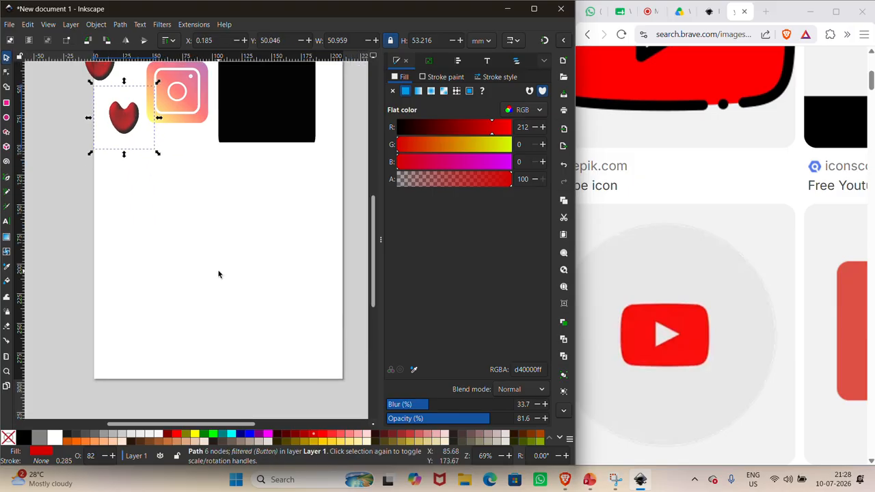
scroll(219, 274, left, 1)
scroll(218, 275, left, 1)
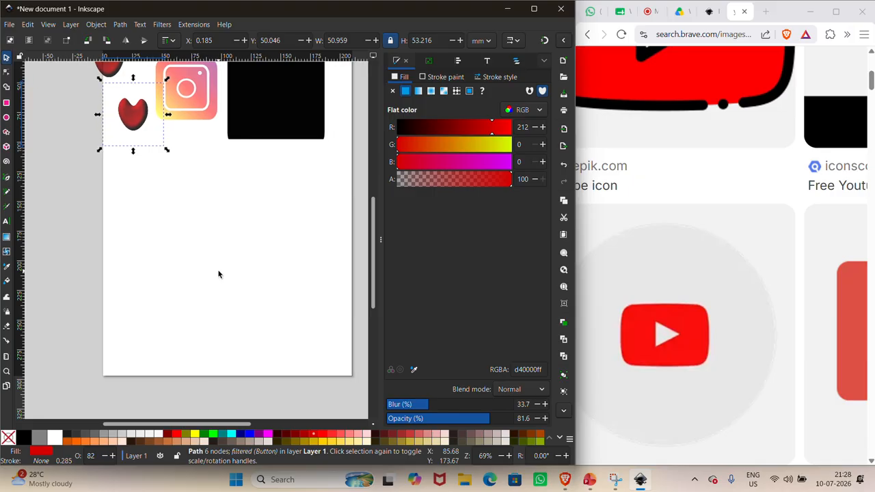
scroll(219, 275, up, 1)
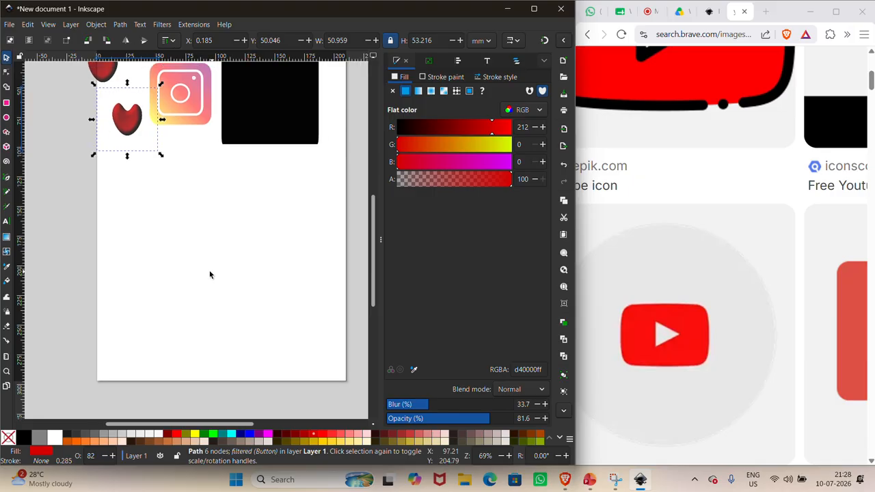
Step: Add a Calibri Bold text object beginning with "YOUT" in the blank area of the page below the icons
click(7, 179)
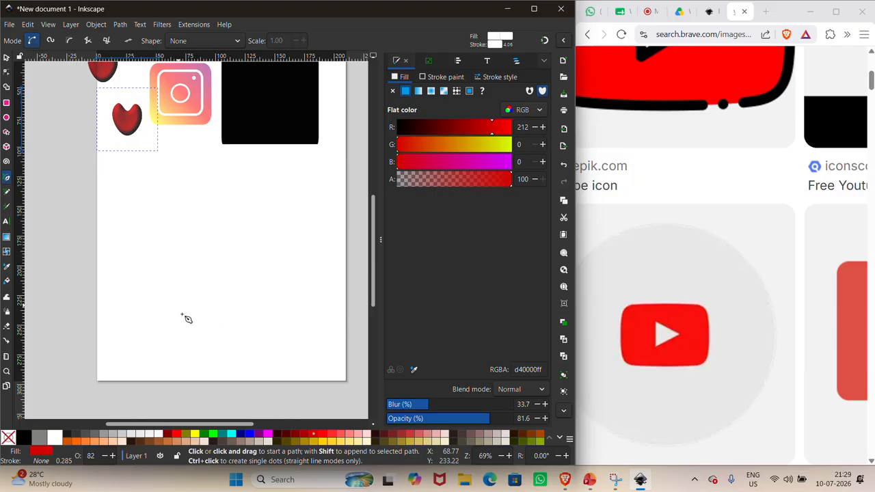
click(7, 222)
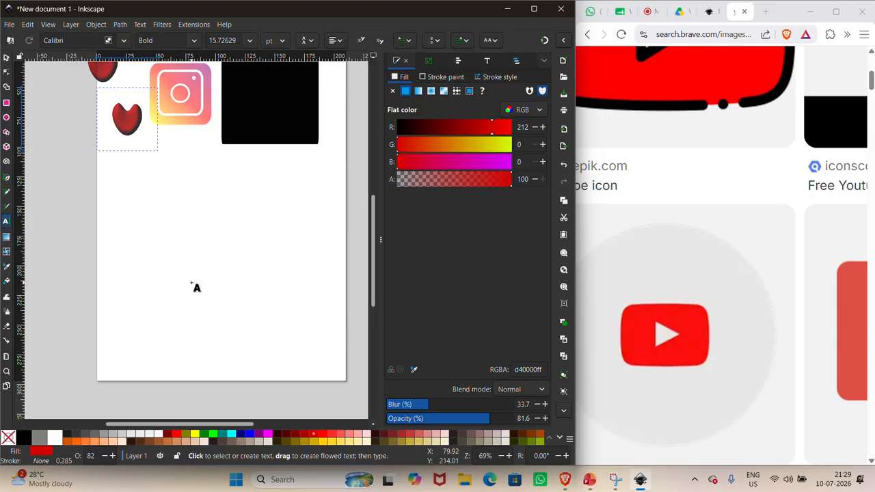
click(177, 266)
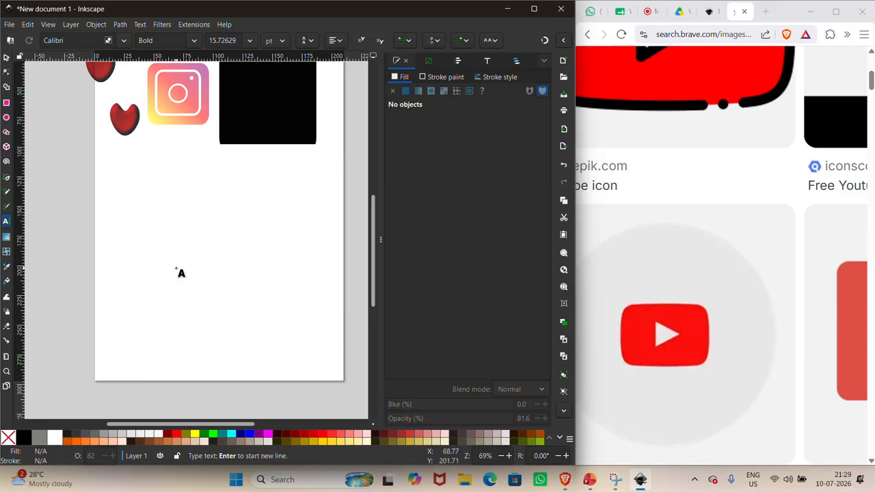
key(Caps_Lock)
text(YOUT)
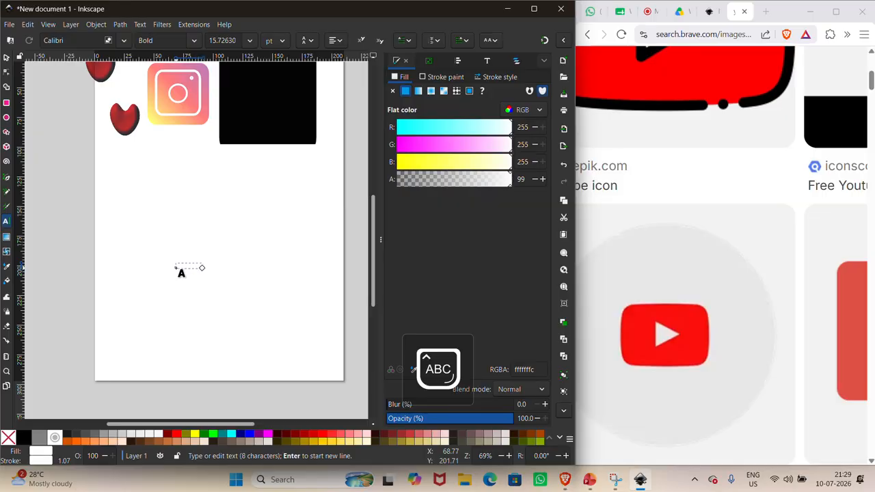
Step: Fill the new text with black and extend its wrapping width to about 37 mm
click(27, 436)
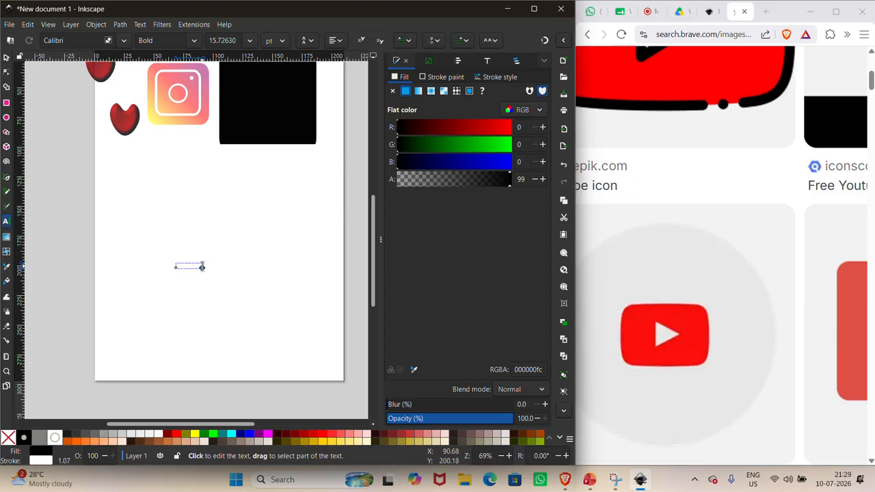
drag(202, 266, 217, 268)
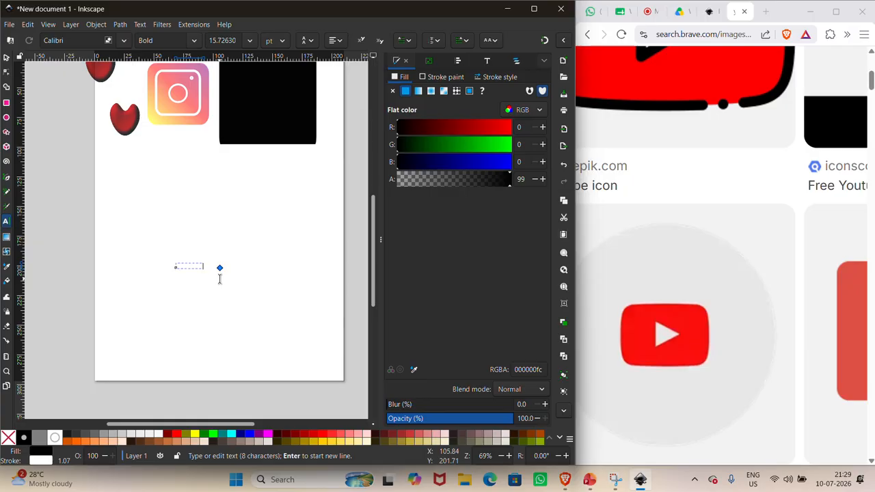
scroll(218, 276, up, 3)
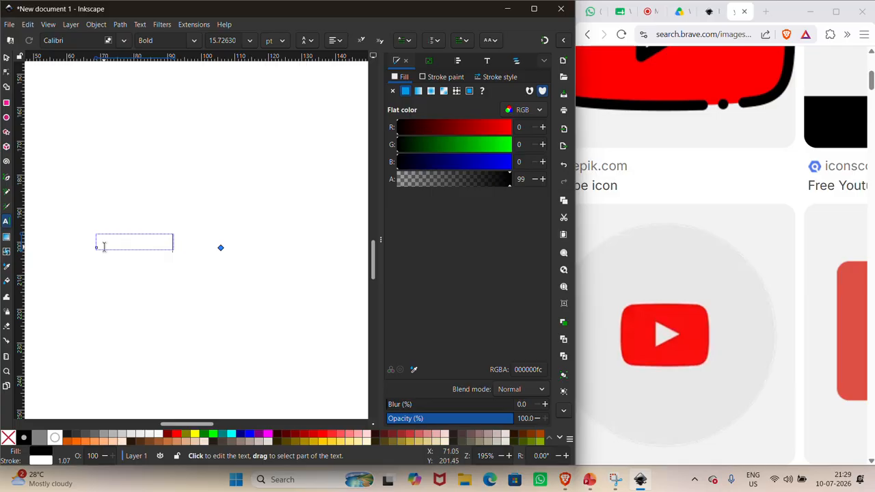
click(6, 58)
click(128, 254)
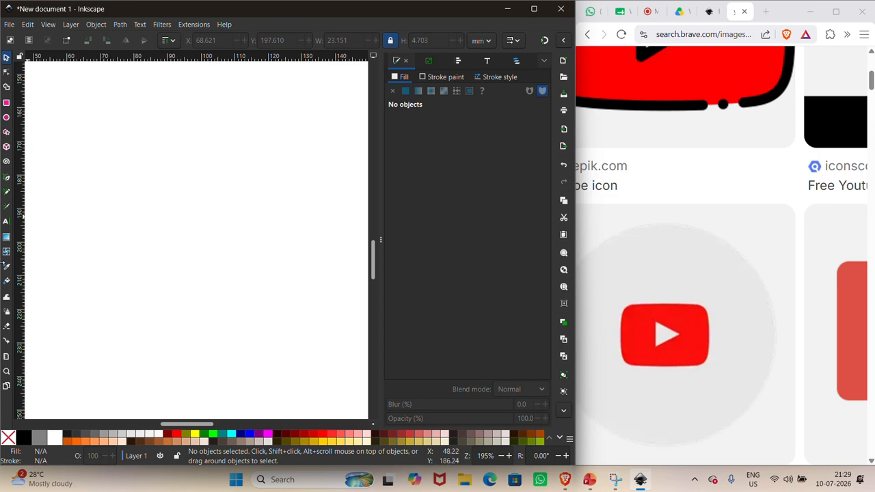
click(5, 222)
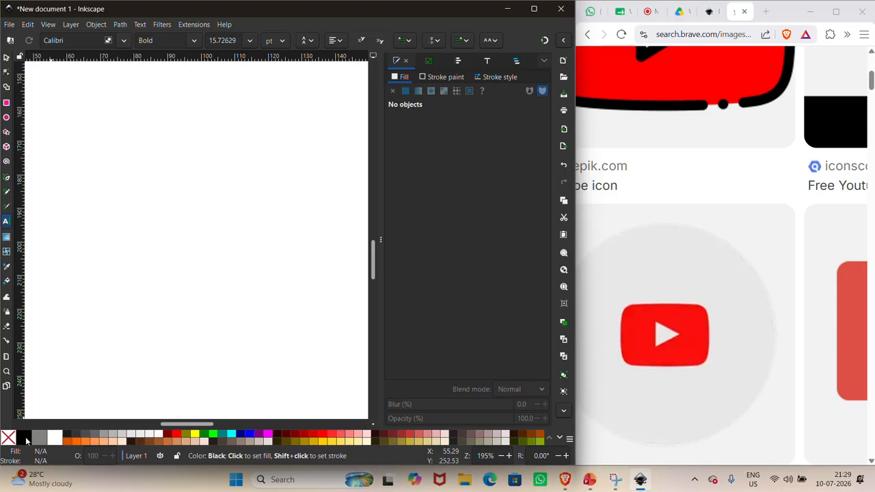
click(114, 354)
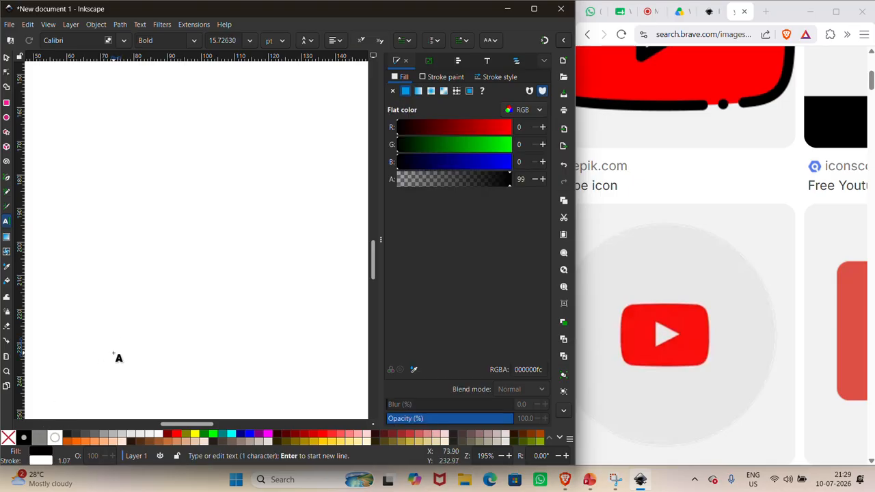
click(486, 61)
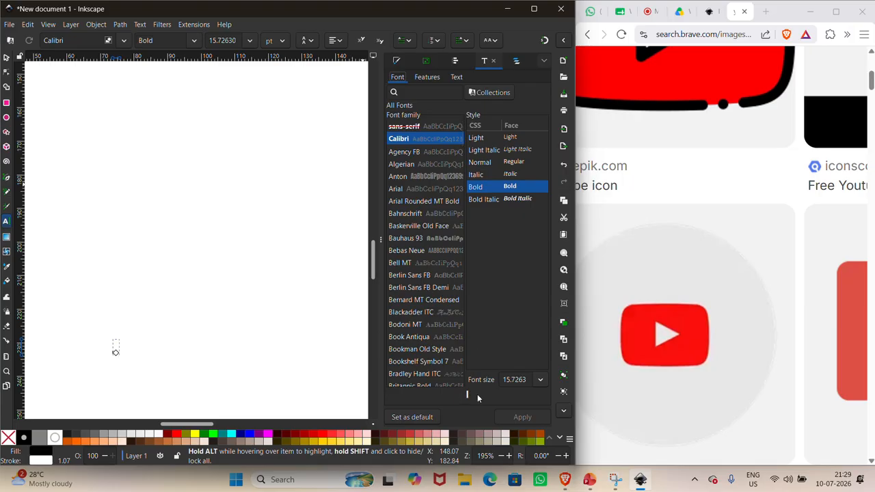
key(F2)
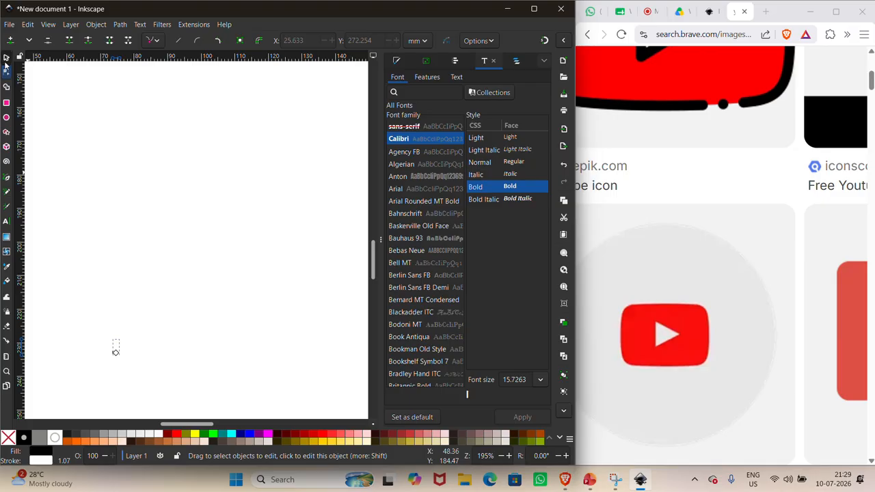
key(s)
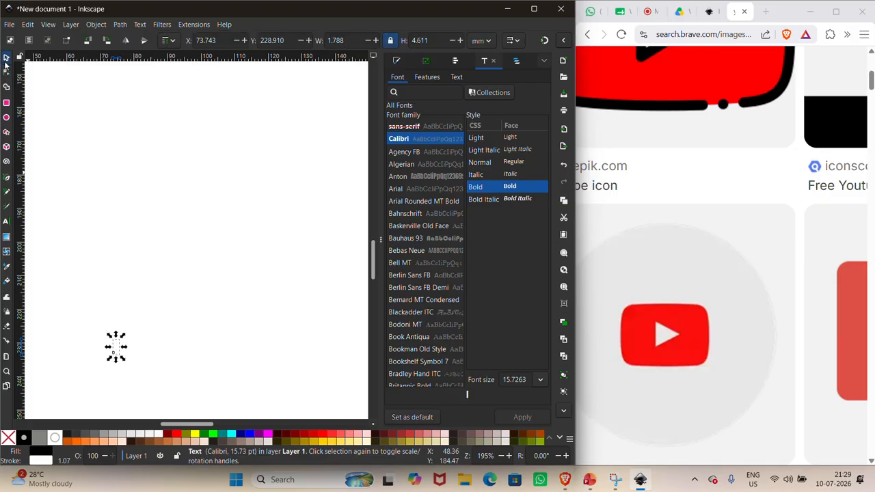
click(114, 345)
key(Escape)
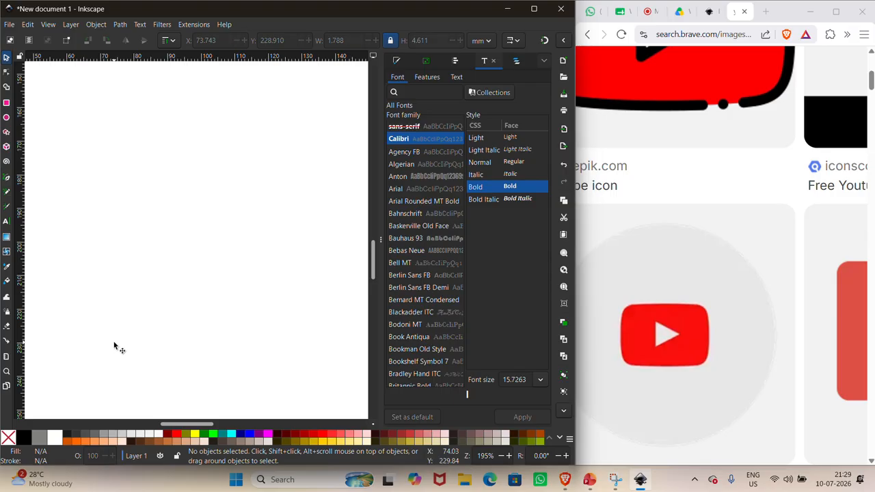
Step: Add the Calibri Bold text "INKSCAPE WORKSHOP" on the grey canvas outside the page's left edge
scroll(114, 341, left, 6)
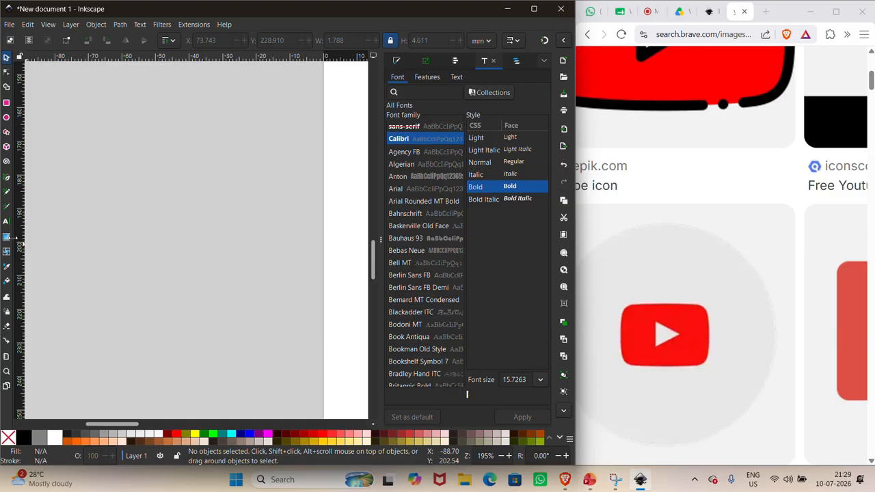
click(7, 222)
click(123, 287)
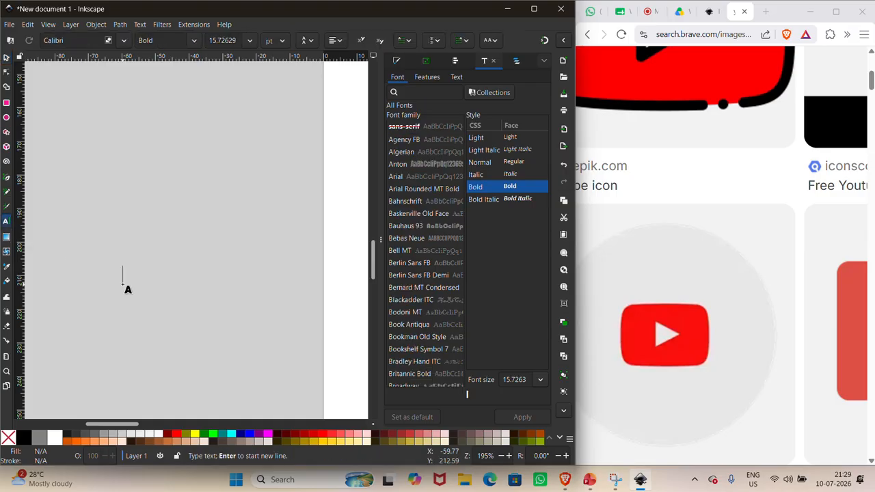
text(INKSCA)
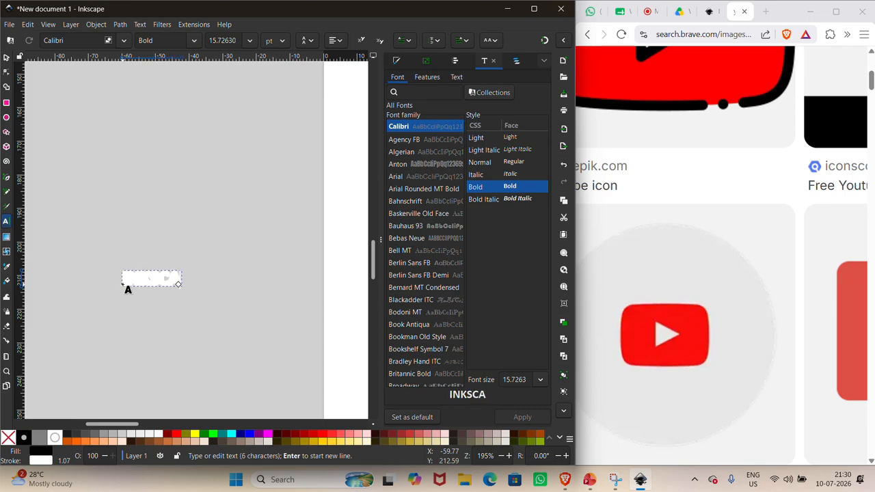
text(PE)
key(Escape)
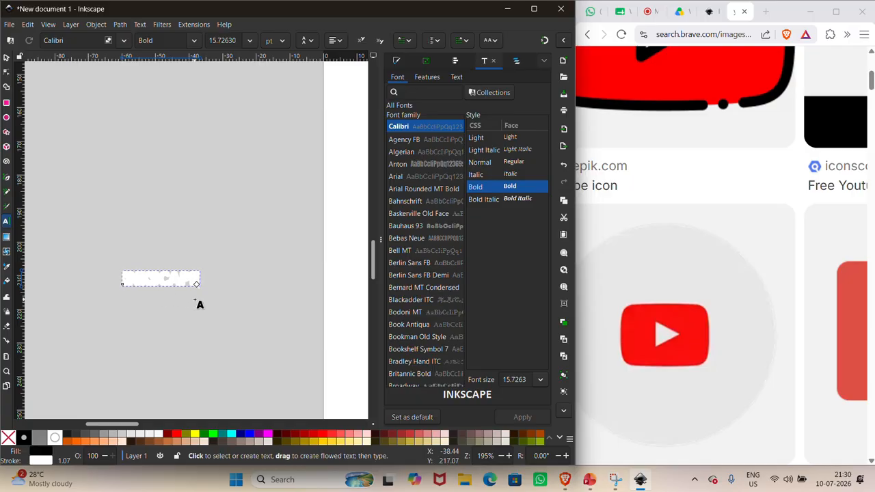
text(W)
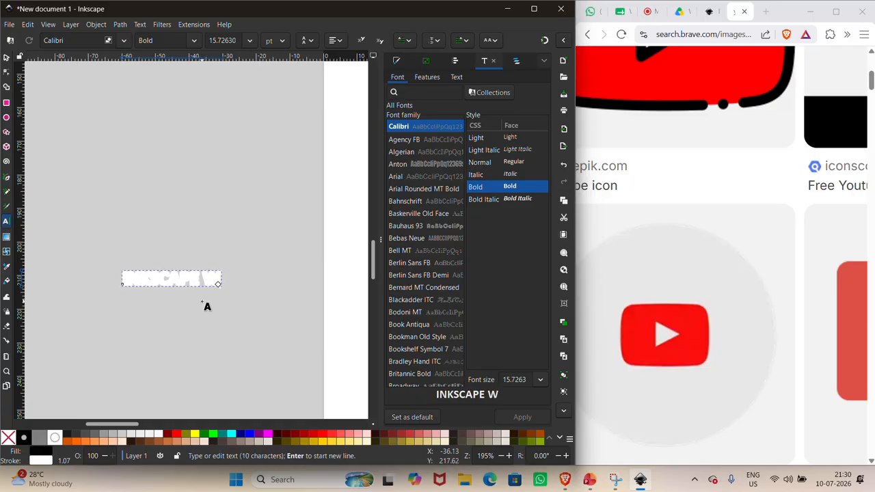
text(ORKSHOP)
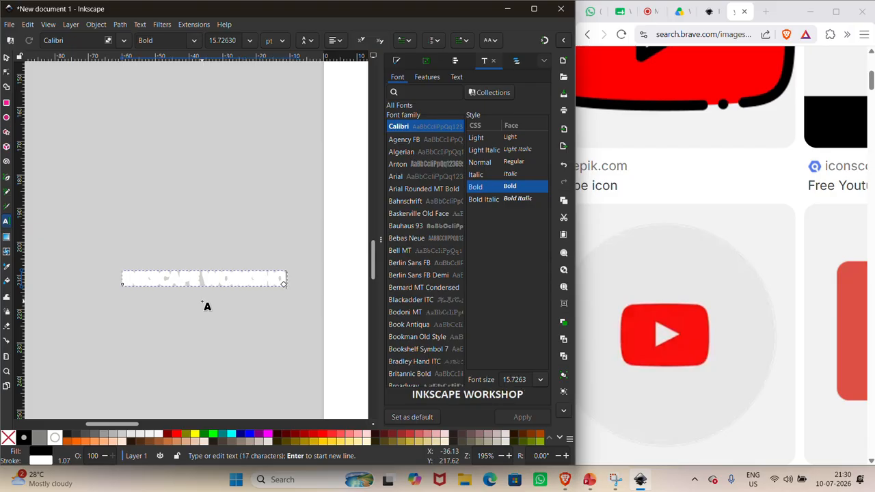
key(Escape)
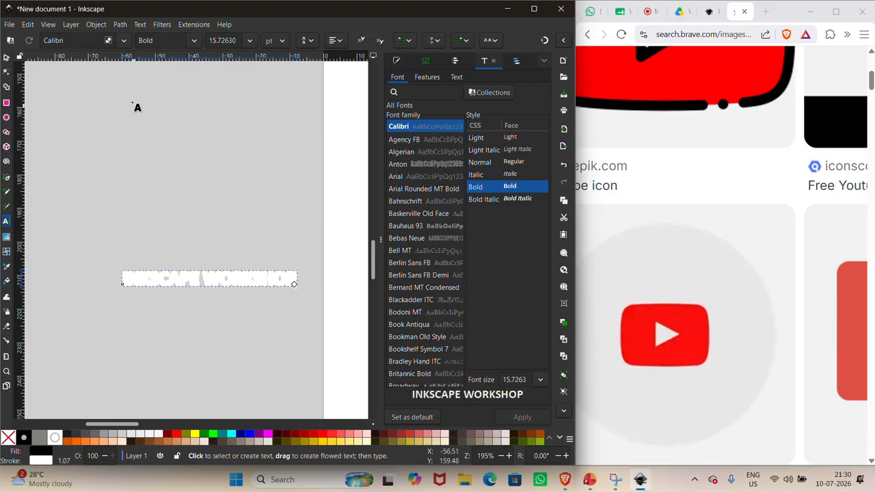
Step: Try the Inset path operation on the INKSCAPE WORKSHOP text and undo it
click(96, 25)
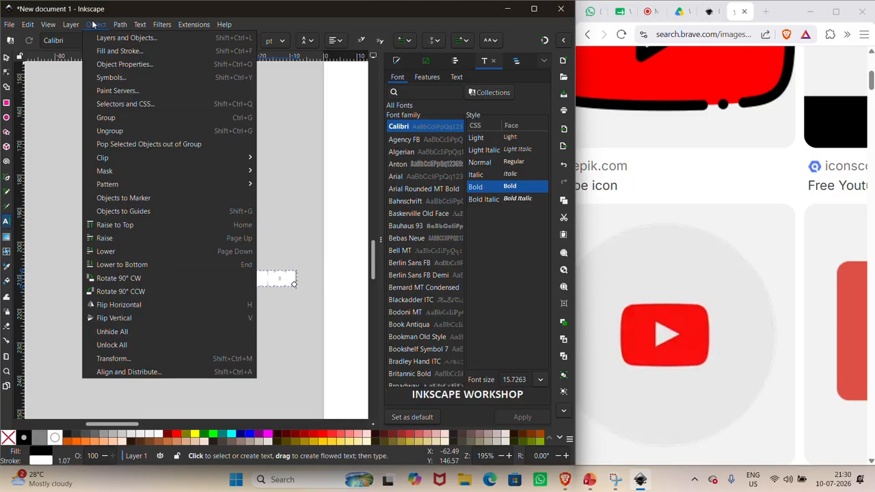
mouse_move(115, 26)
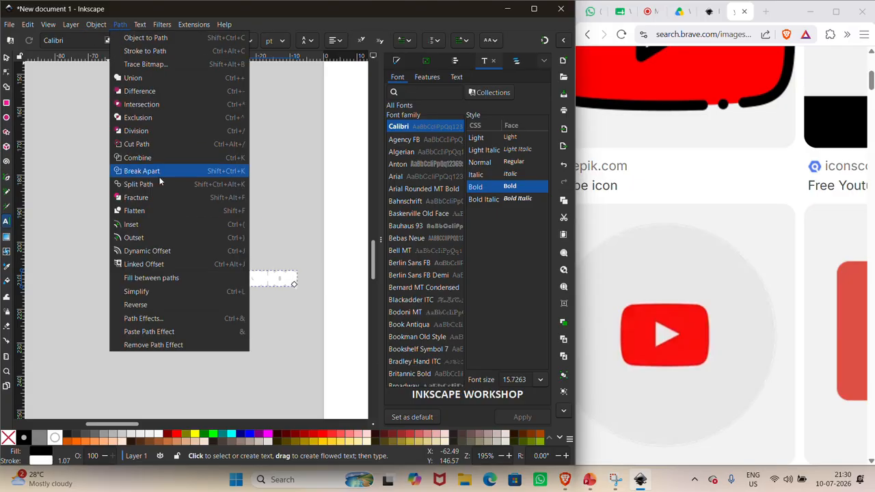
click(160, 225)
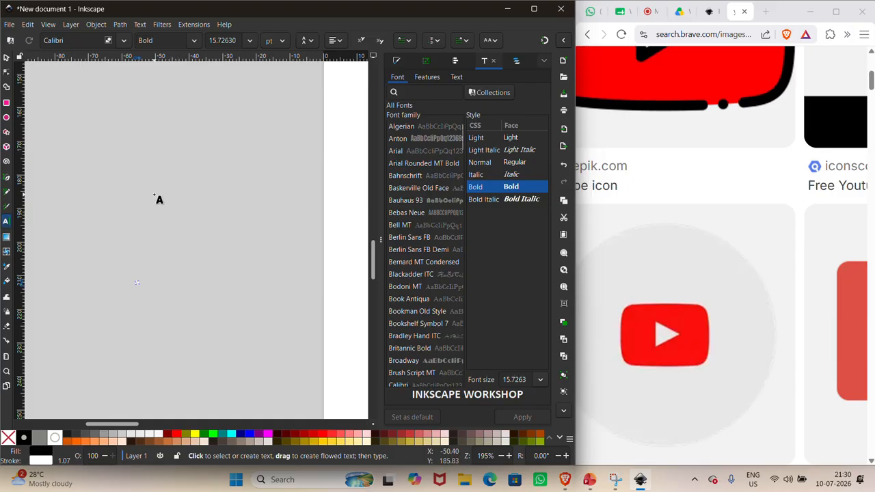
key(ctrl+z)
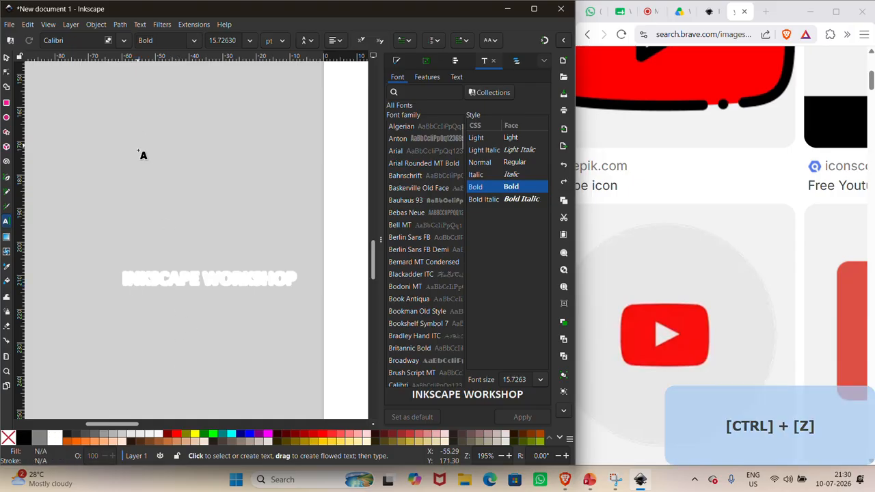
Step: Reselect the INKSCAPE WORKSHOP text and narrow its wrapping width until WORKSHOP wraps onto a second line
shift+click(69, 436)
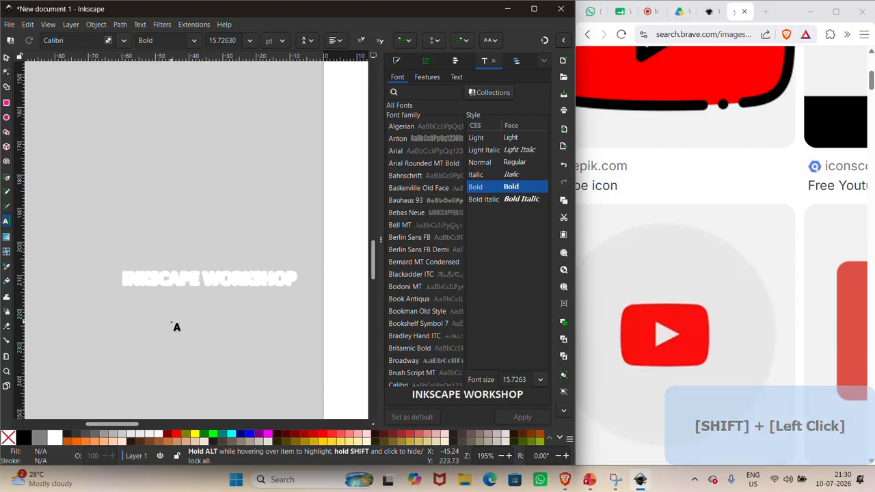
scroll(176, 327, up, 4)
scroll(177, 327, up, 5)
scroll(177, 326, left, 2)
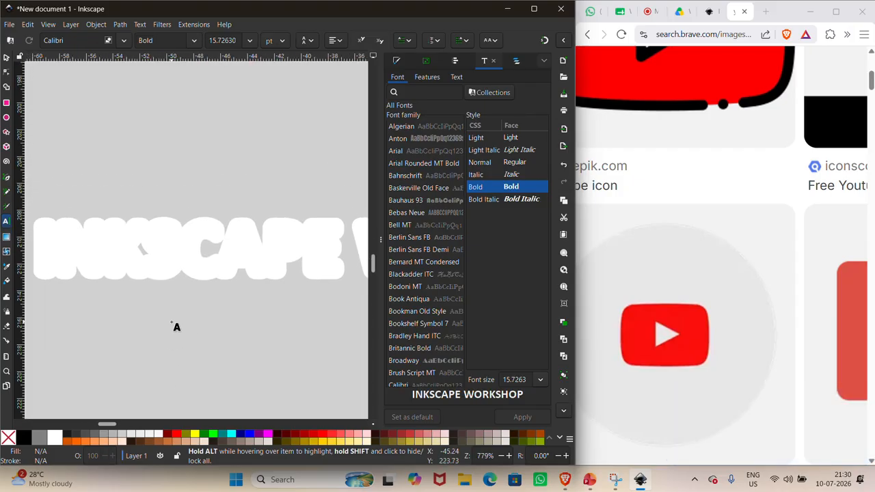
click(209, 295)
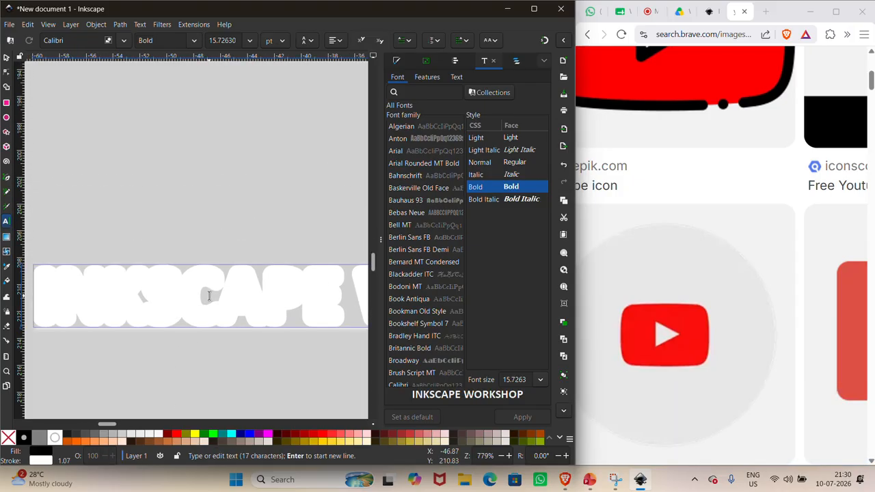
scroll(209, 296, down, 1)
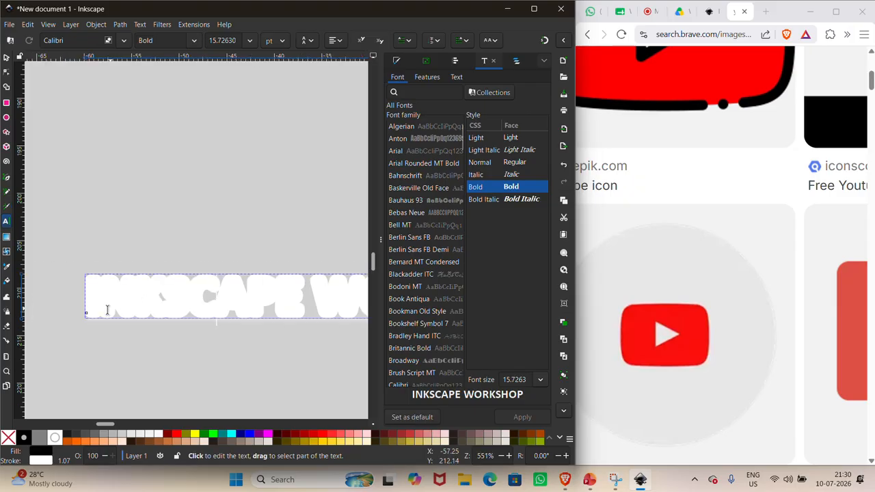
scroll(134, 293, right, 5)
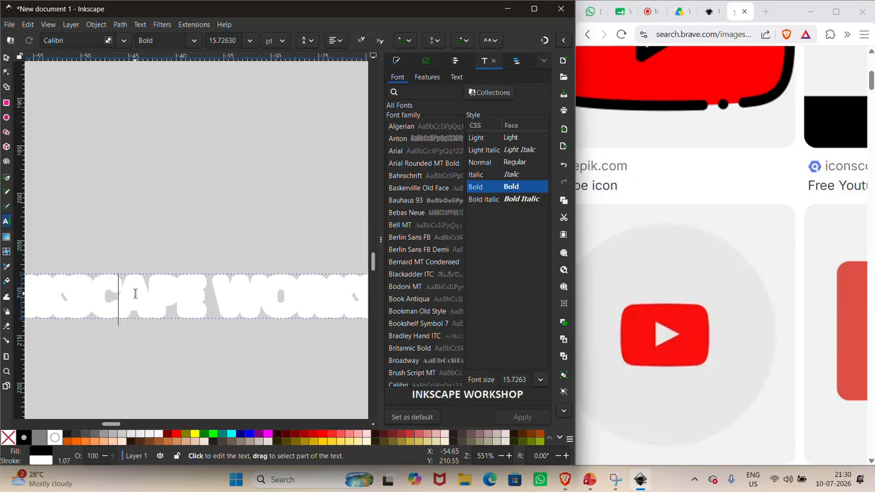
click(350, 313)
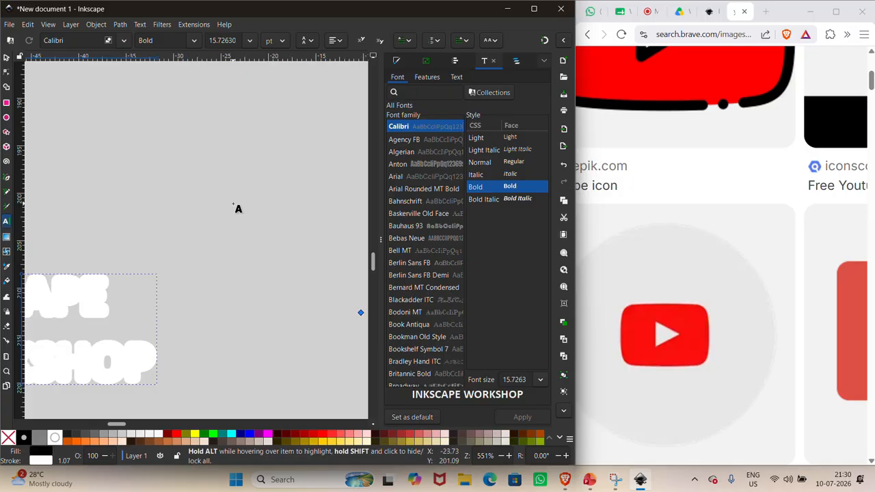
Step: Outset the two-line INKSCAPE WORKSHOP text to thicken its letter shapes
scroll(239, 209, left, 3)
scroll(239, 209, down, 2)
scroll(239, 209, down, 1)
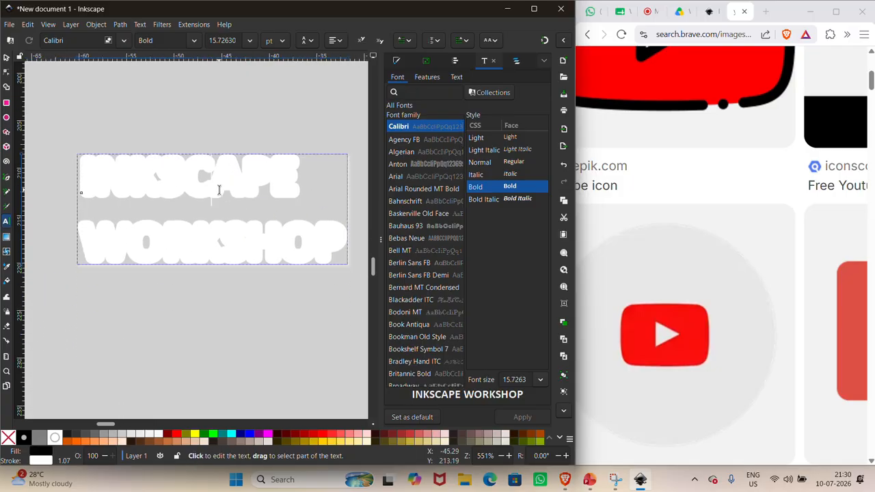
click(142, 26)
mouse_move(123, 26)
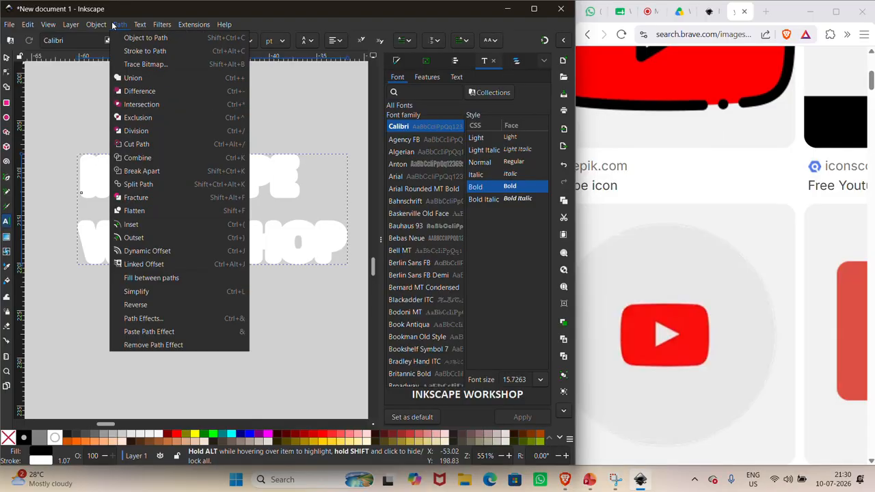
click(161, 240)
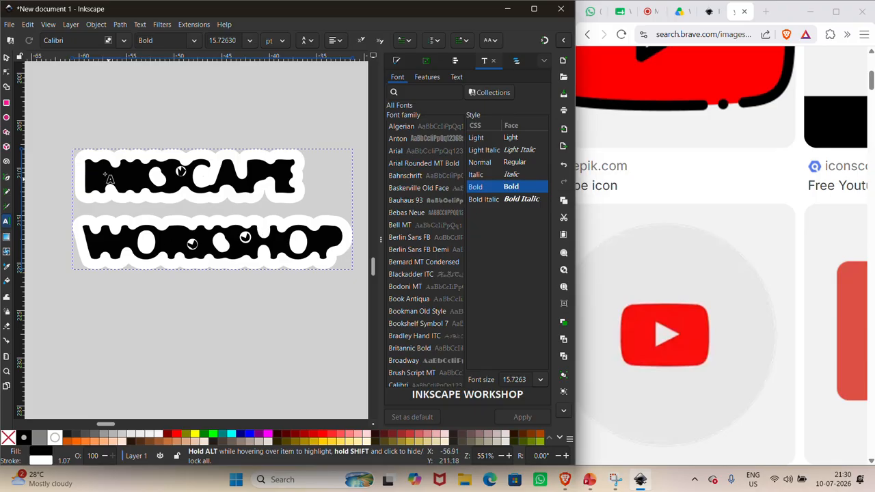
Step: Show the nodes of the outset lettering, simplify its path twice, and try a third simplification before undoing it
click(5, 72)
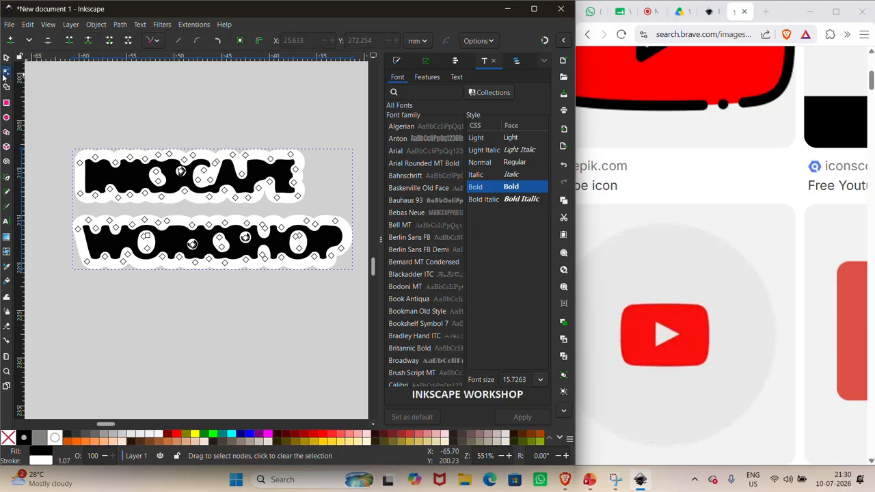
click(97, 25)
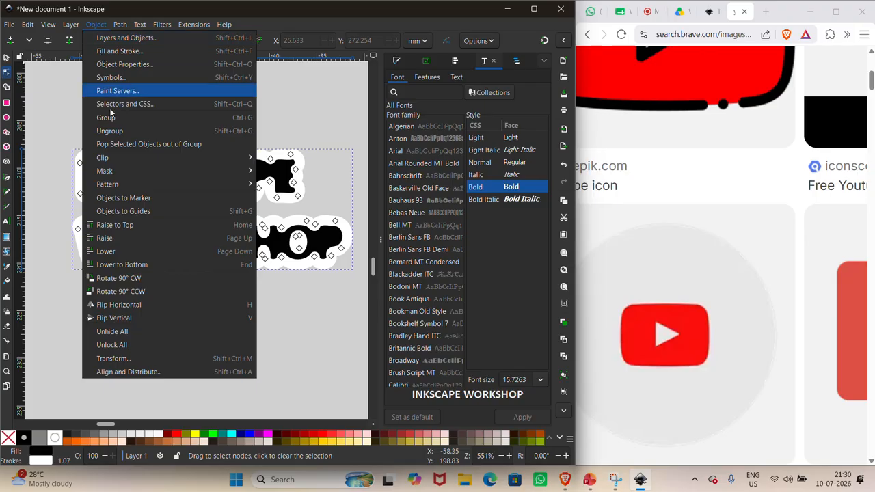
mouse_move(120, 25)
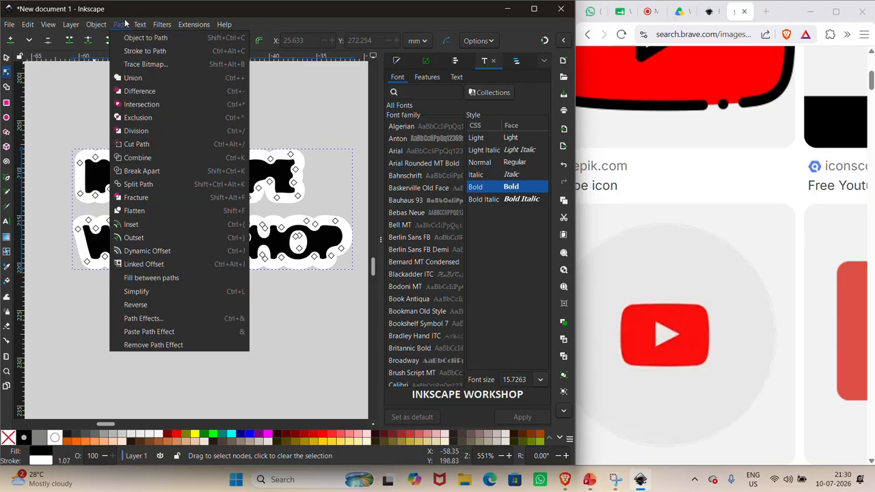
click(151, 292)
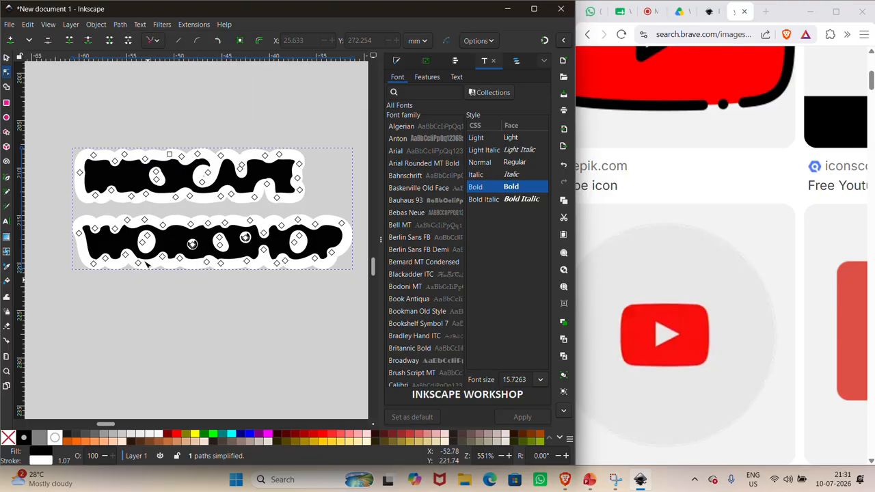
click(116, 28)
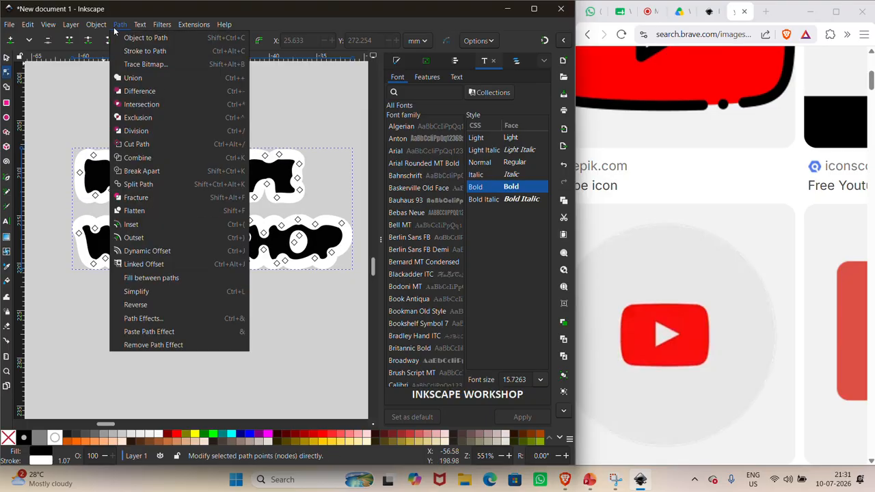
click(145, 293)
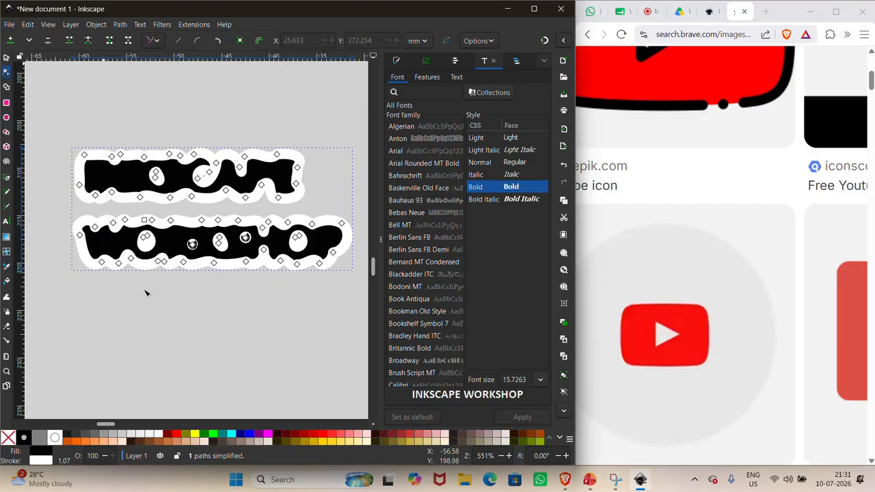
key(ctrl+l)
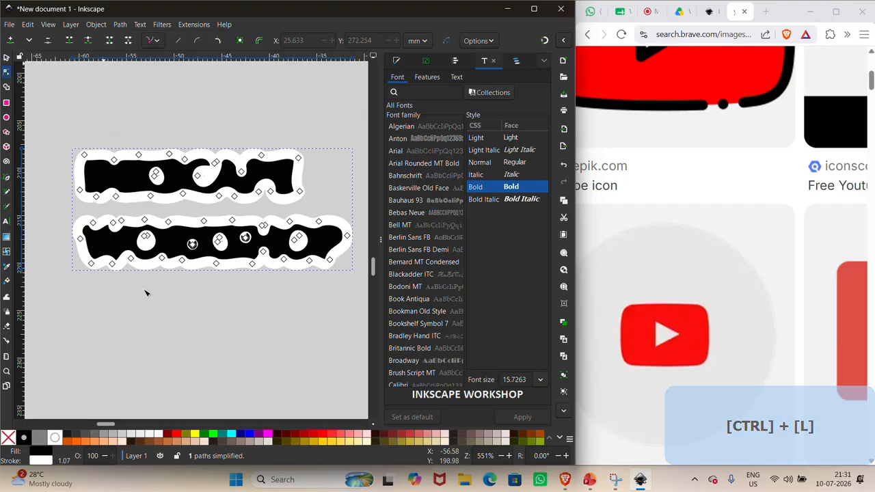
key(ctrl+z)
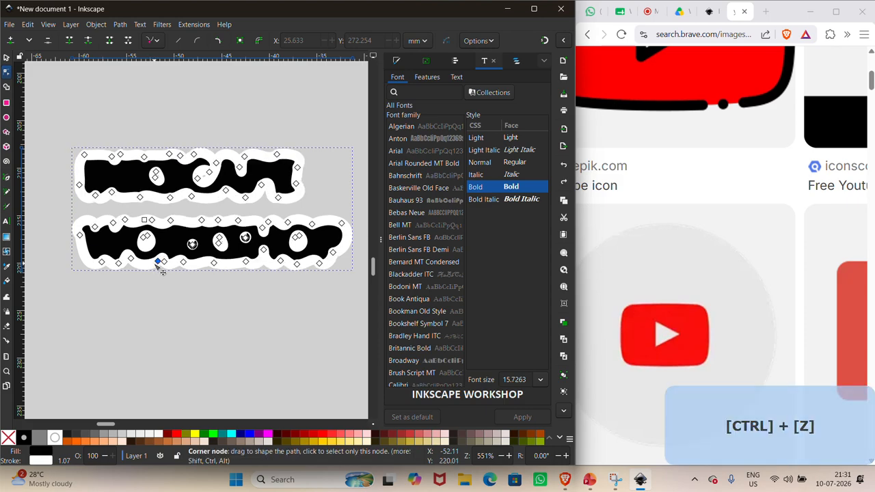
Step: Reselect the simplified lettering as a whole object, then inset its path once and outset it once
click(171, 300)
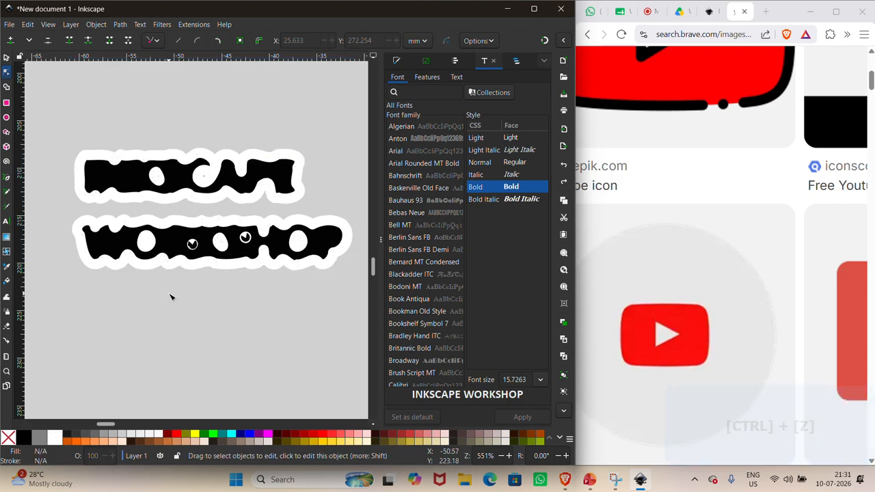
click(143, 185)
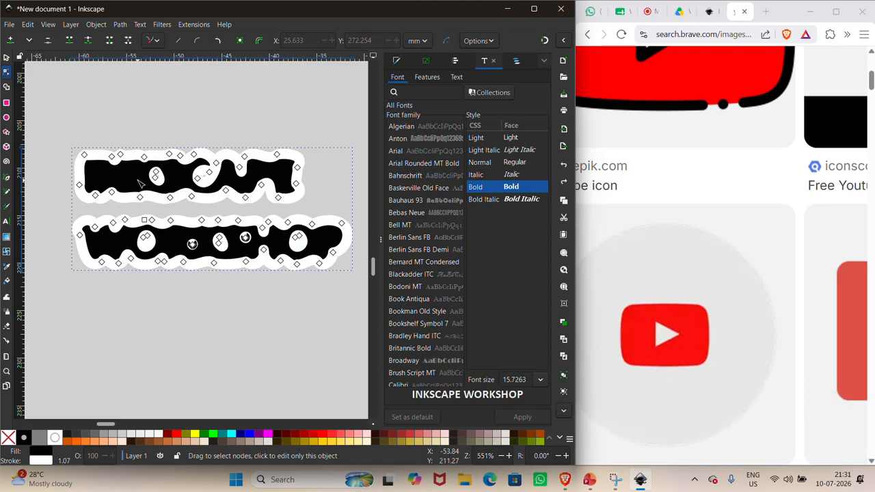
click(7, 58)
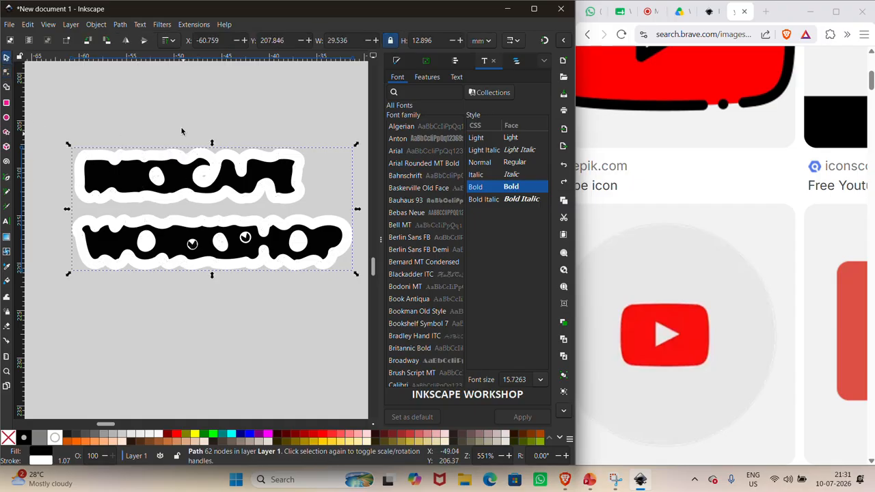
click(140, 26)
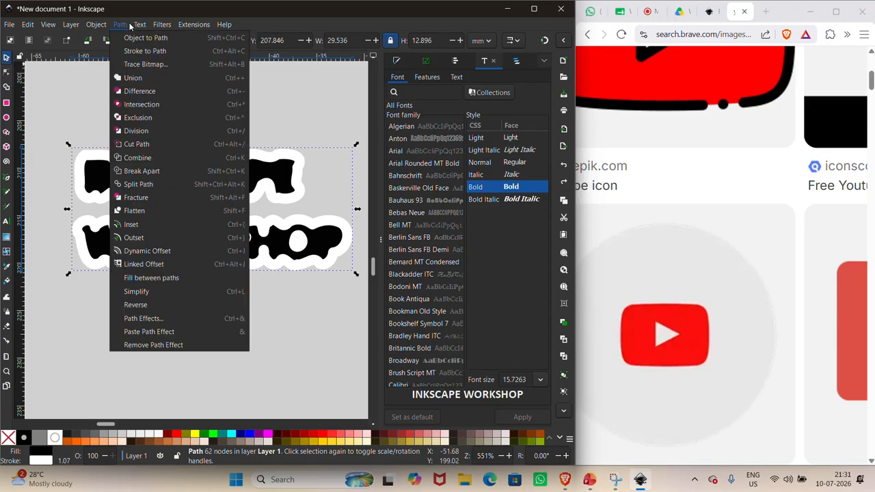
click(151, 224)
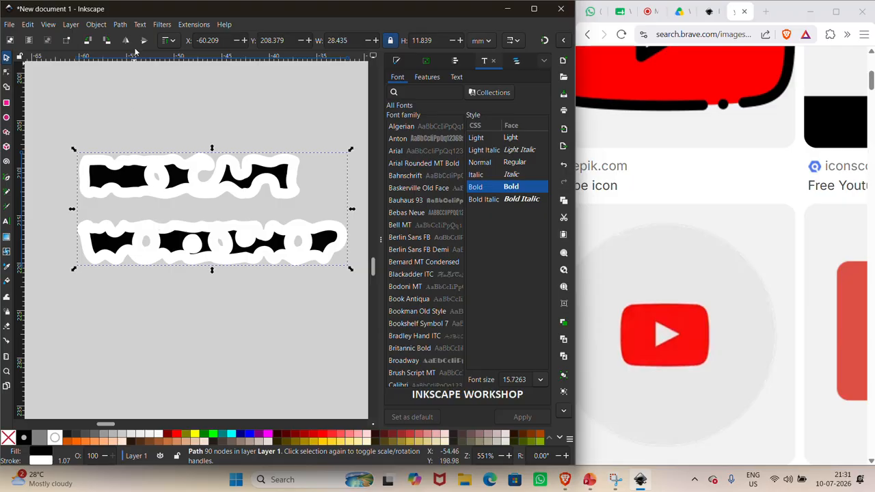
click(121, 25)
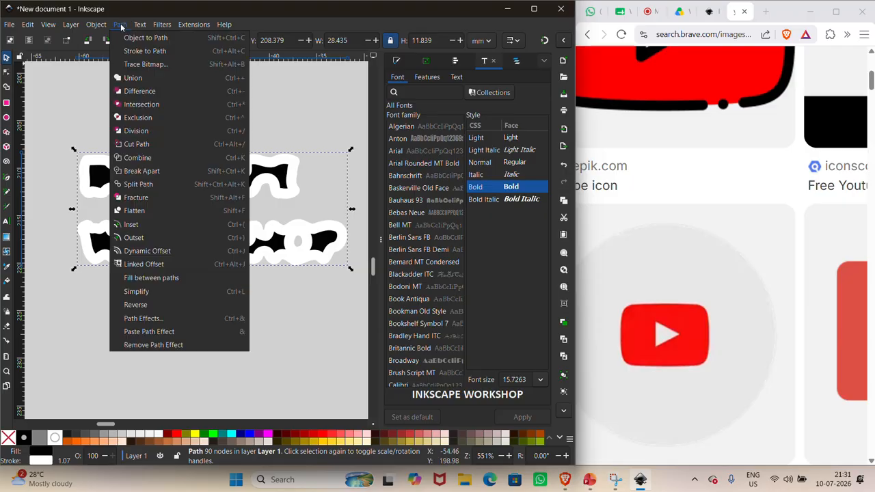
click(156, 238)
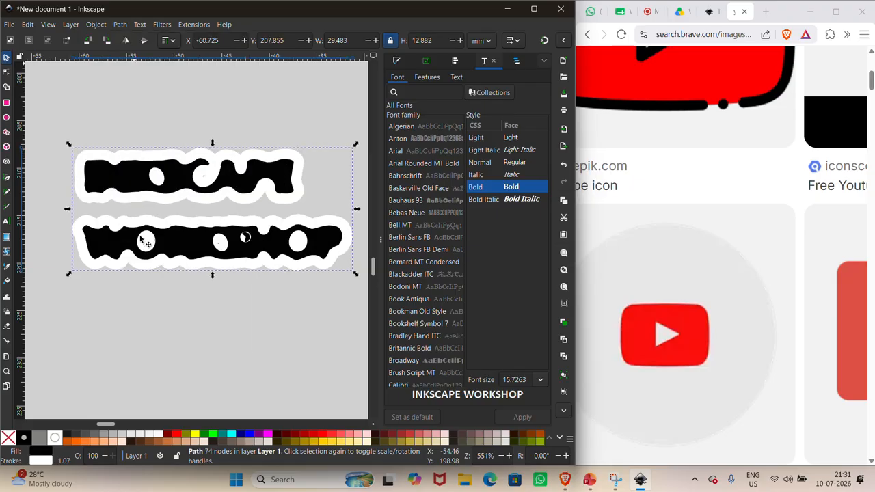
Step: Fill the lettering with mid grey and create a linked offset copy expanded outward around both lines
click(42, 438)
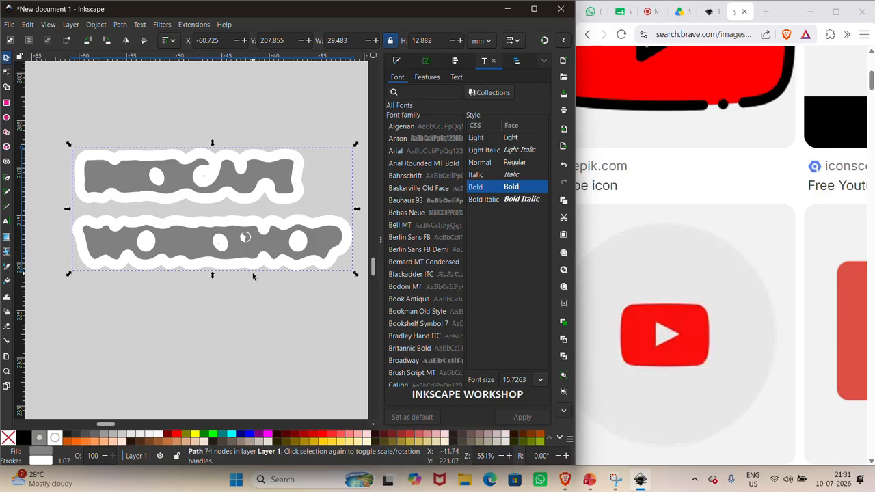
double_click(226, 237)
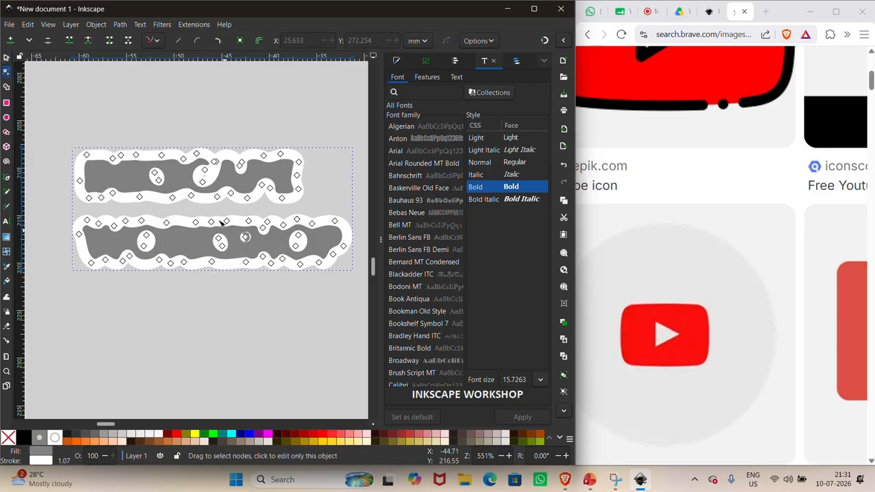
click(120, 25)
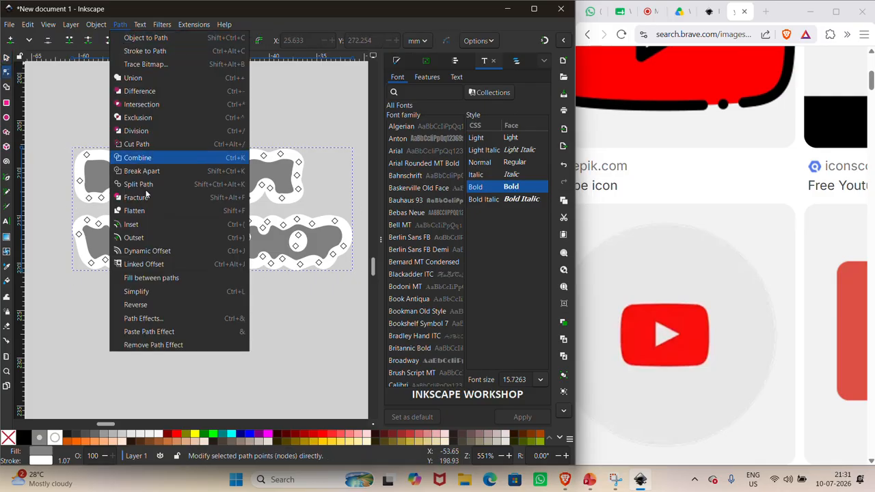
click(154, 264)
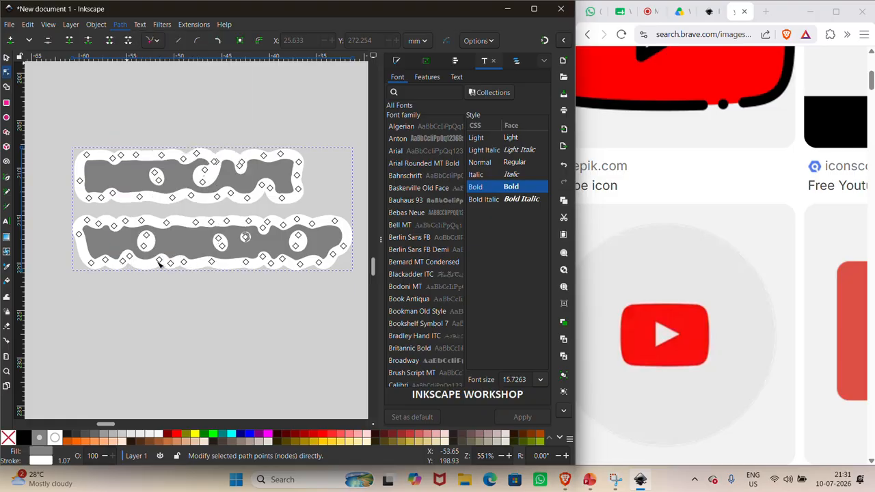
mouse_move(196, 153)
mouse_down()
mouse_move(199, 162)
mouse_move(185, 148)
mouse_move(197, 145)
mouse_up()
key(shift+alt+d)
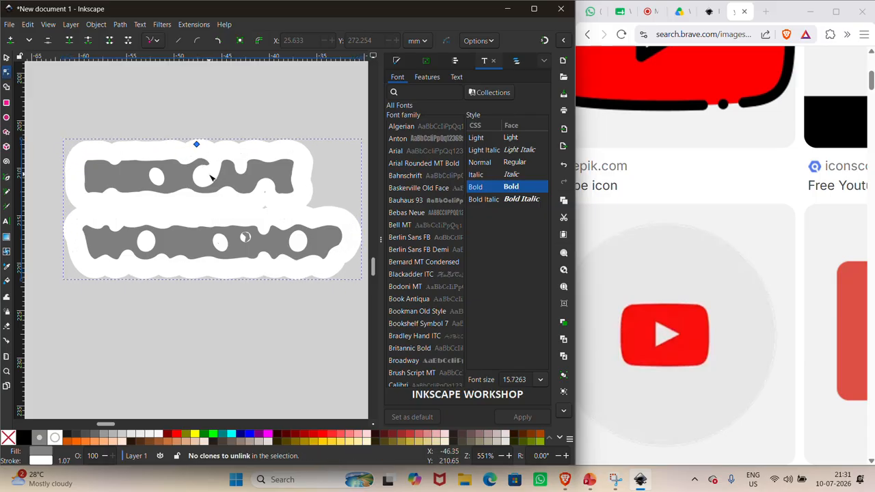
Step: Apply a dynamic offset to the original grey lettering and adjust its offset distance with the node handle
click(190, 173)
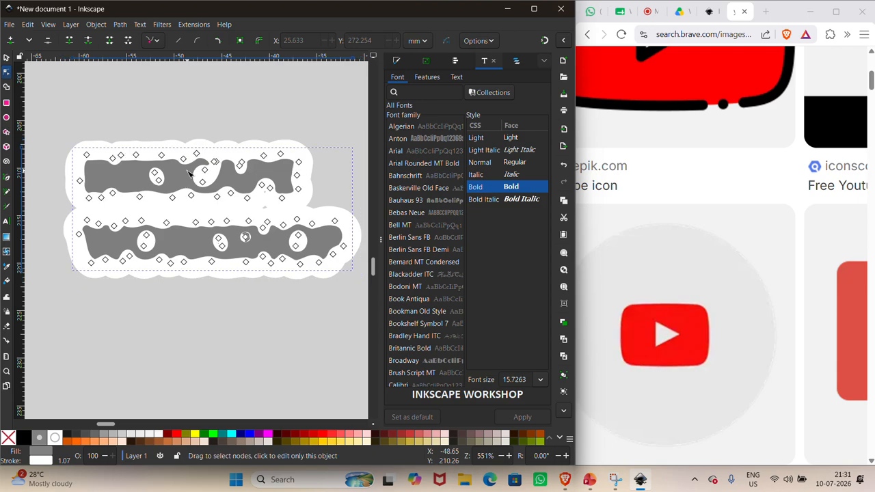
click(119, 24)
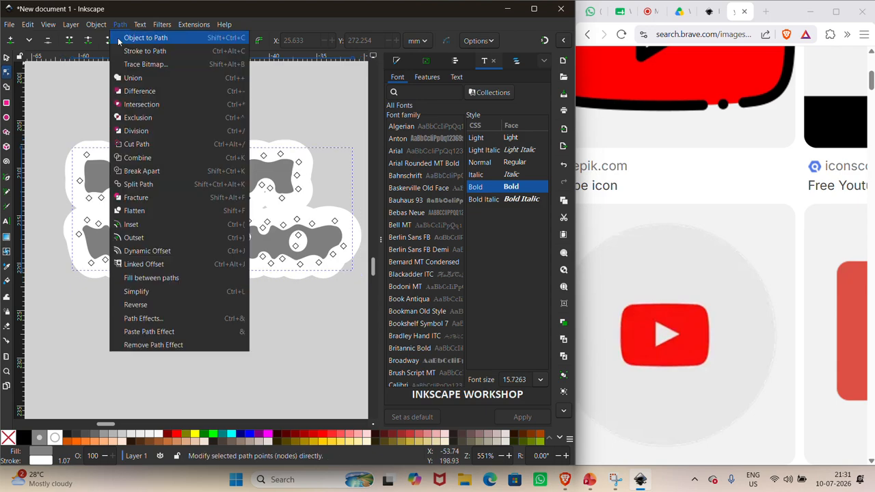
click(143, 252)
drag(196, 148, 200, 159)
drag(222, 159, 194, 197)
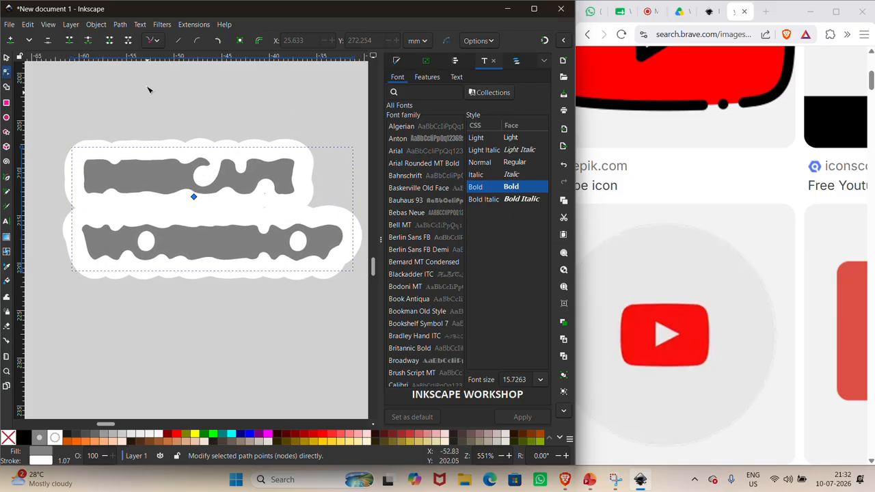
Step: Create a linked offset from the dynamic offset lettering and pull its outline inward
click(120, 25)
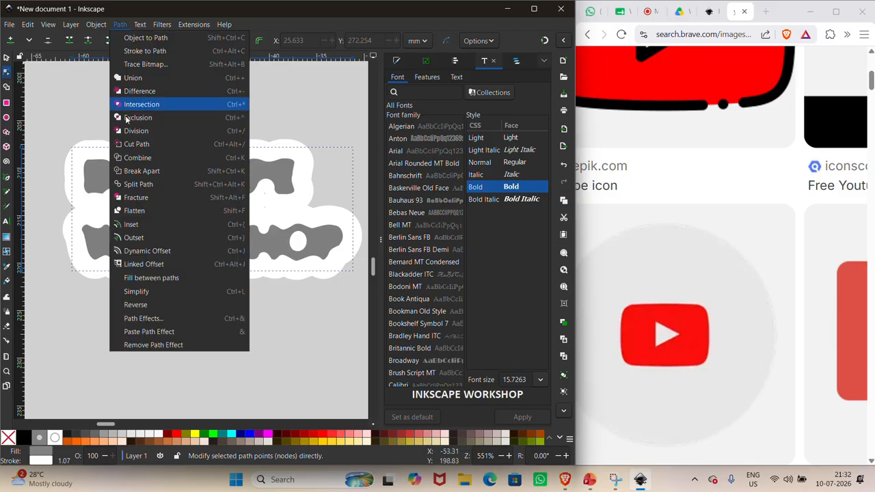
click(162, 264)
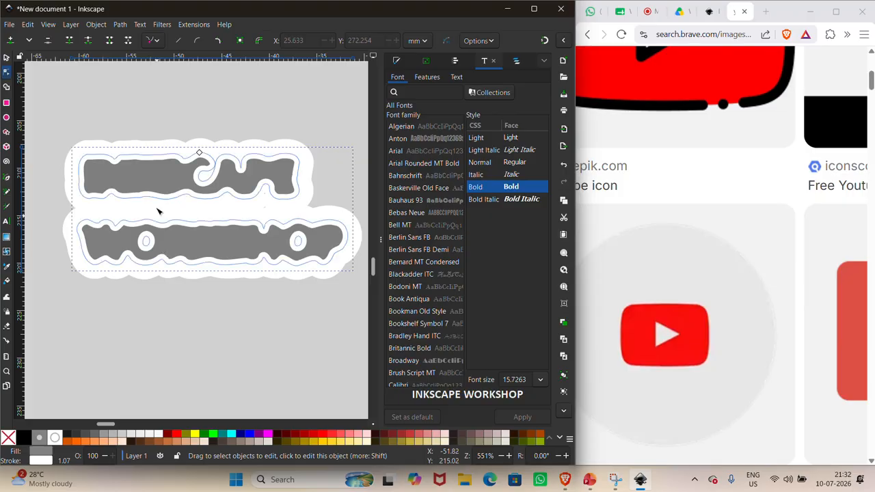
drag(199, 154, 207, 189)
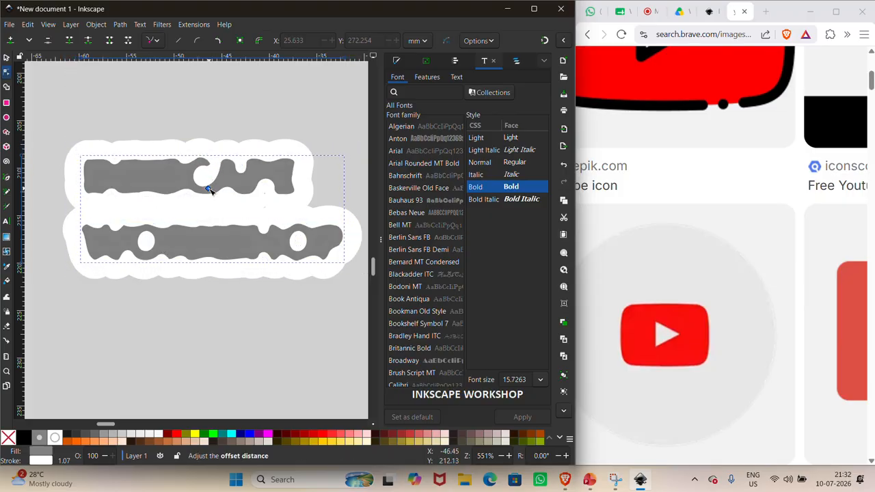
Step: Try a dynamic offset on the inward linked offset shape, undo the last change, and clear the selection
click(121, 26)
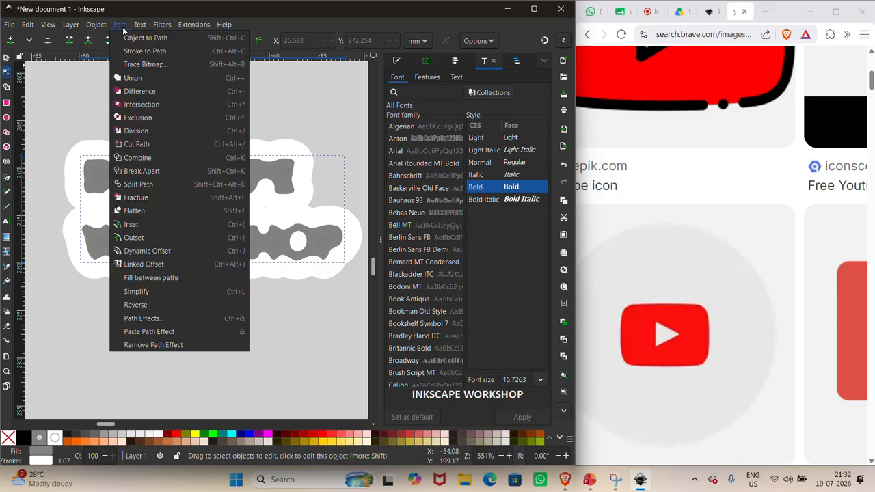
click(184, 252)
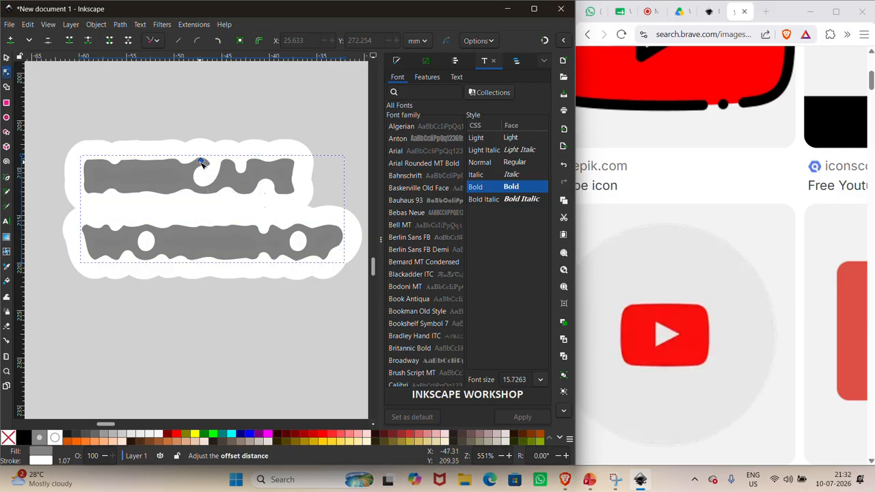
drag(197, 164, 168, 164)
key(ctrl+z)
key(Escape)
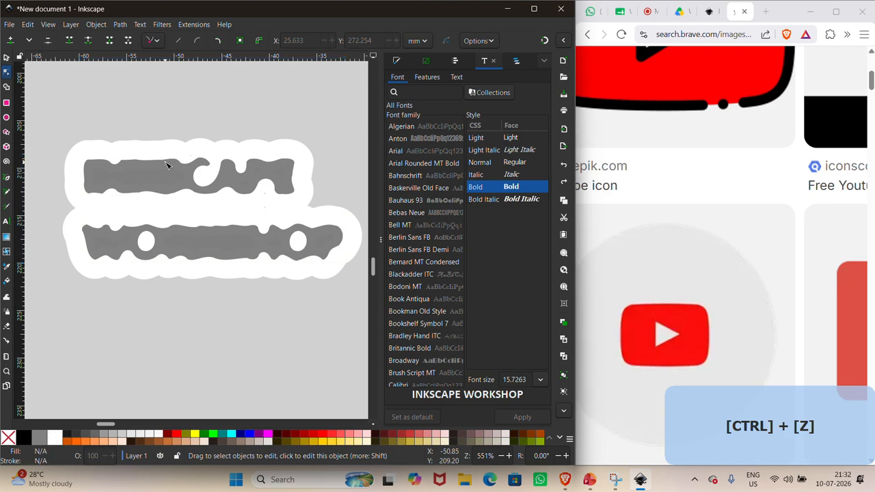
Step: Remove the front dynamic offset lettering and select the larger offset shape behind it
click(167, 165)
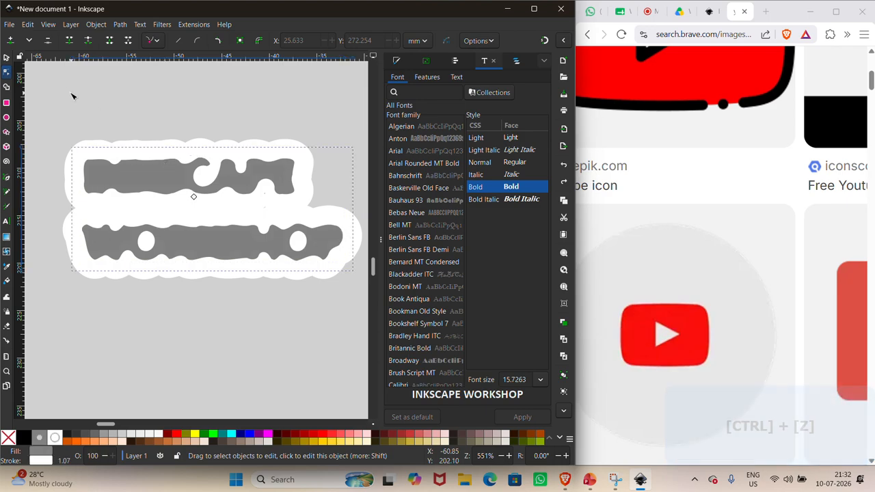
click(6, 58)
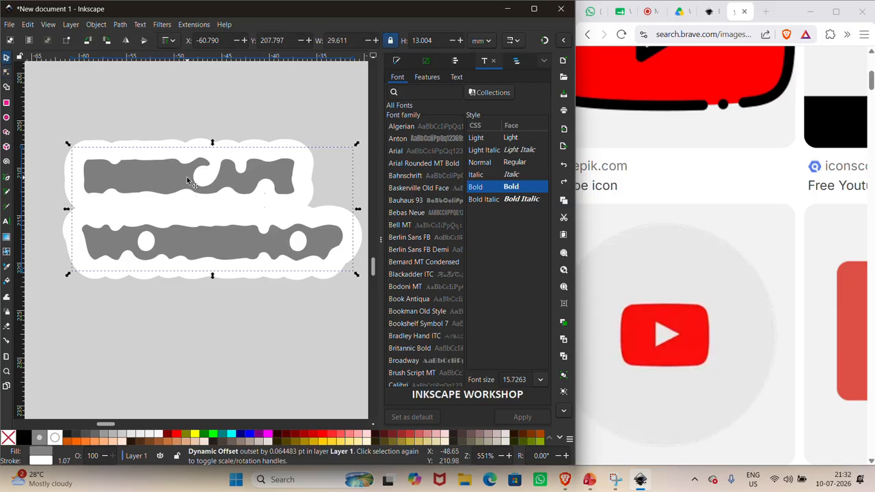
key(ctrl+shift+z)
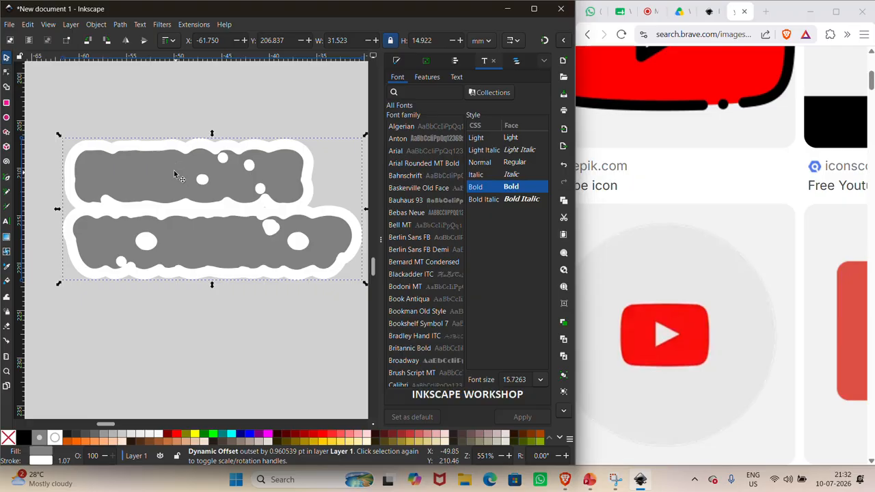
Step: Inset the larger offset lettering path twice
click(121, 25)
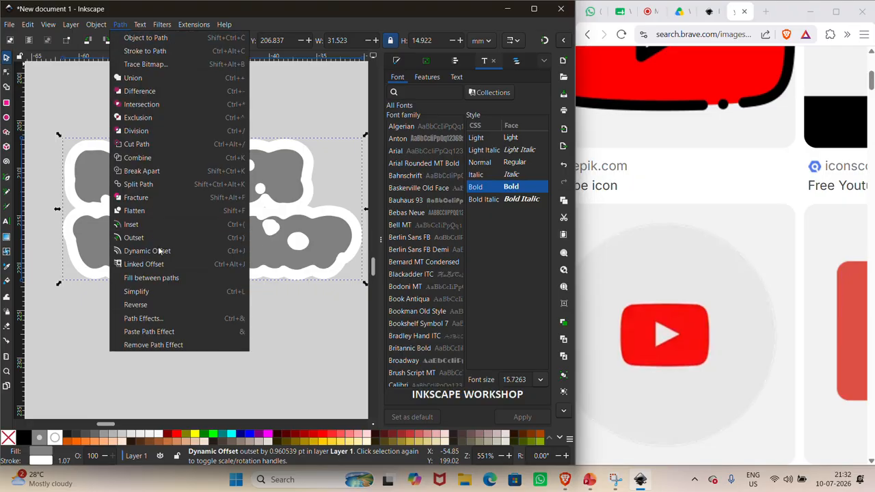
click(149, 224)
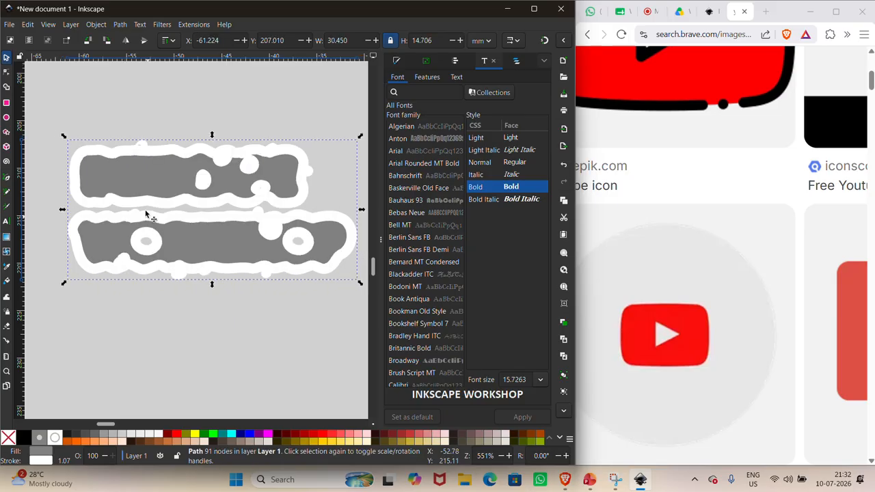
click(121, 26)
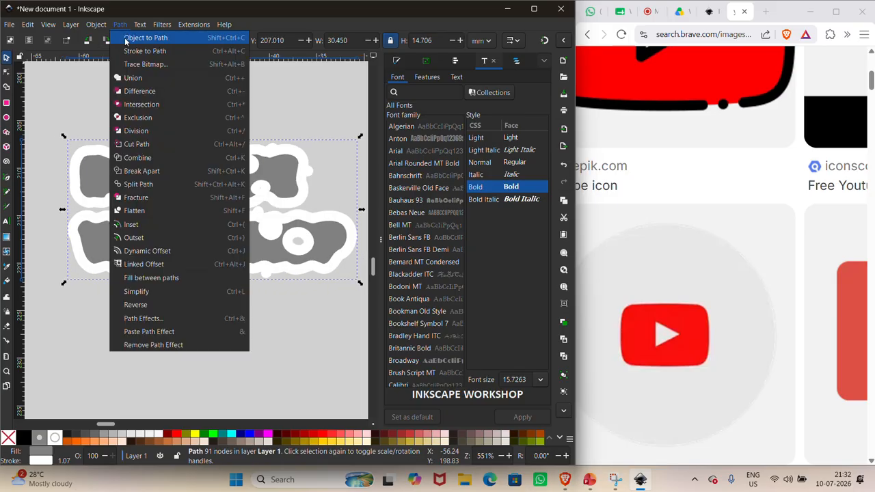
click(156, 228)
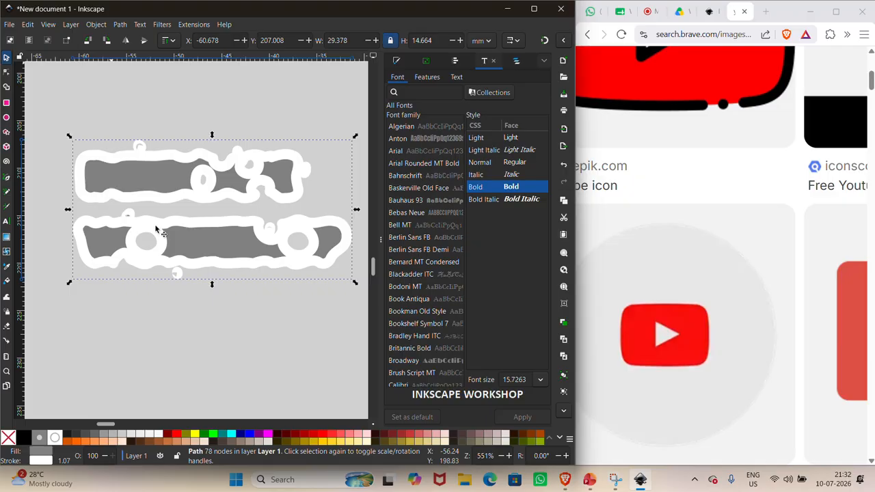
Step: Apply a dynamic offset to the inset lettering, try moving its offset handle, and undo the last change
click(120, 25)
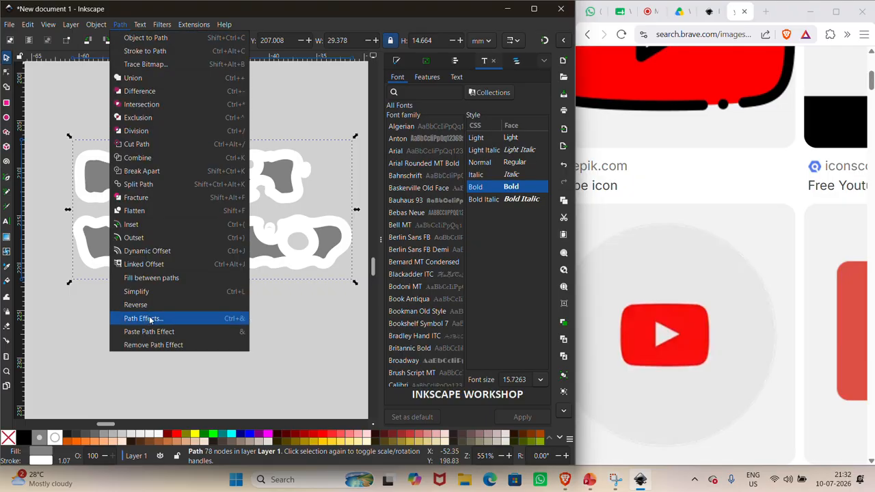
click(148, 252)
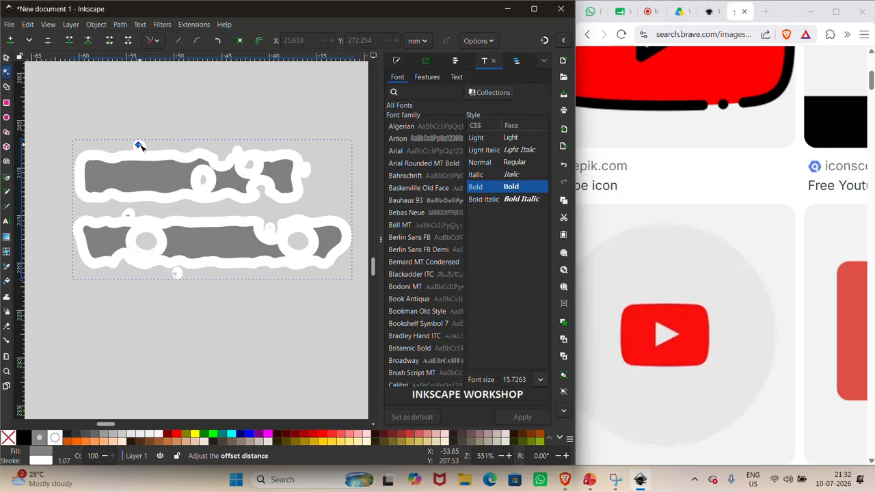
drag(139, 145, 255, 152)
key(ctrl+z)
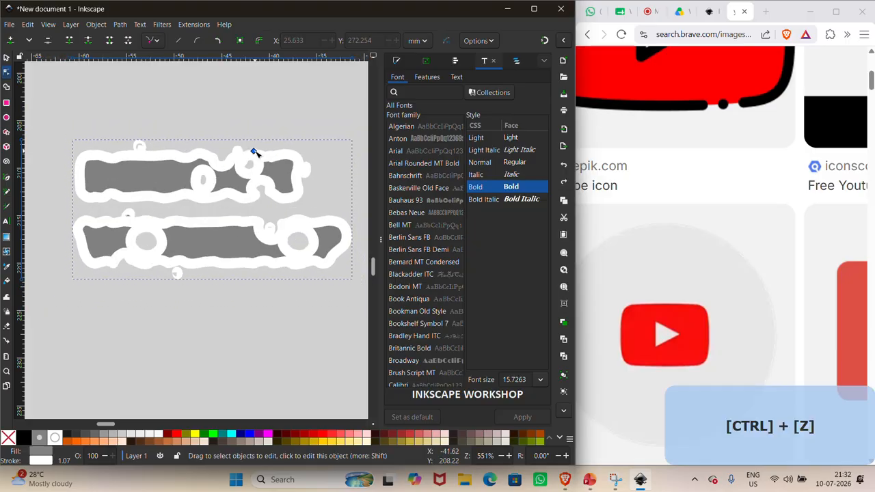
Step: Create two successive linked offsets from the dynamic offset lettering
click(121, 24)
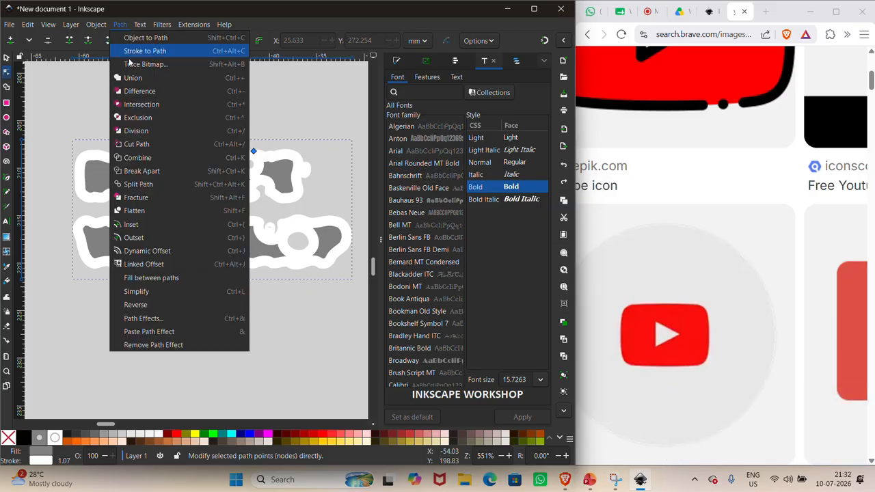
click(163, 264)
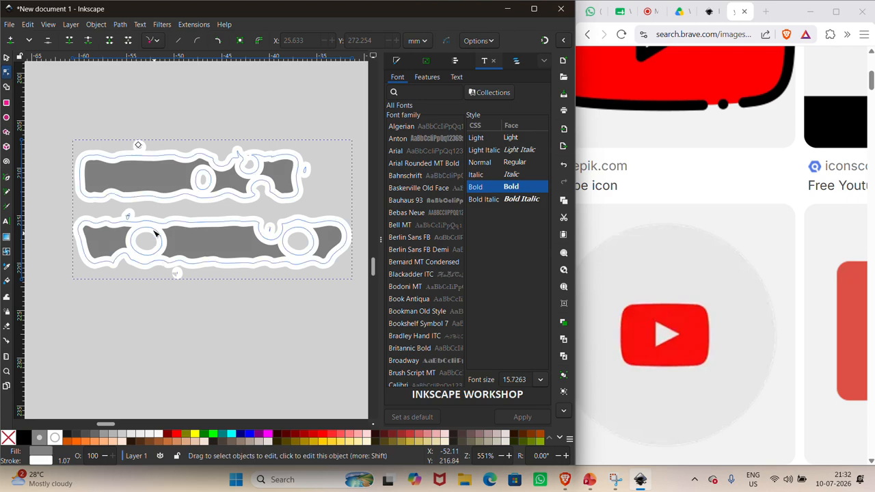
click(121, 26)
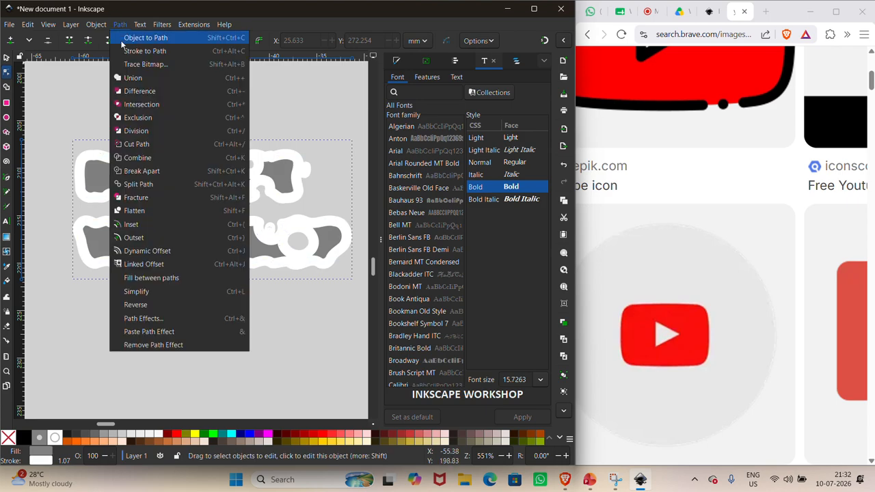
click(157, 266)
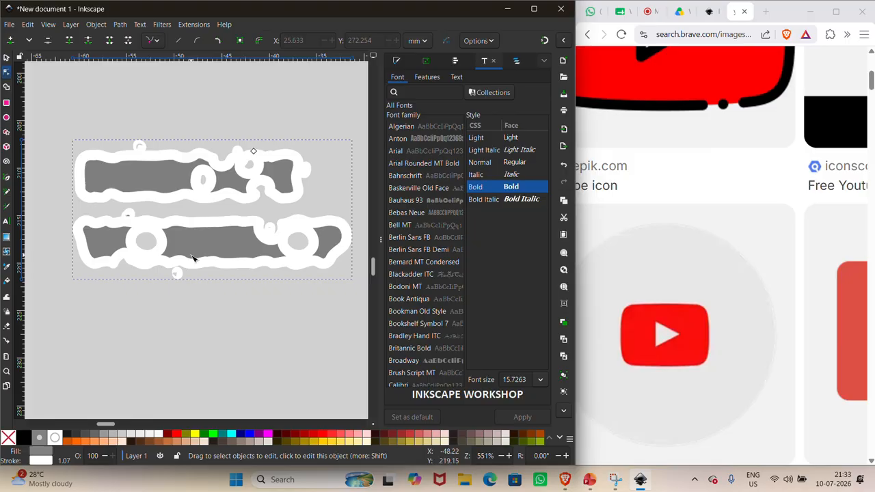
Step: Delete the two linked offsets, path45 and path46, leaving the original dynamic offset lettering in Layer 1
click(520, 62)
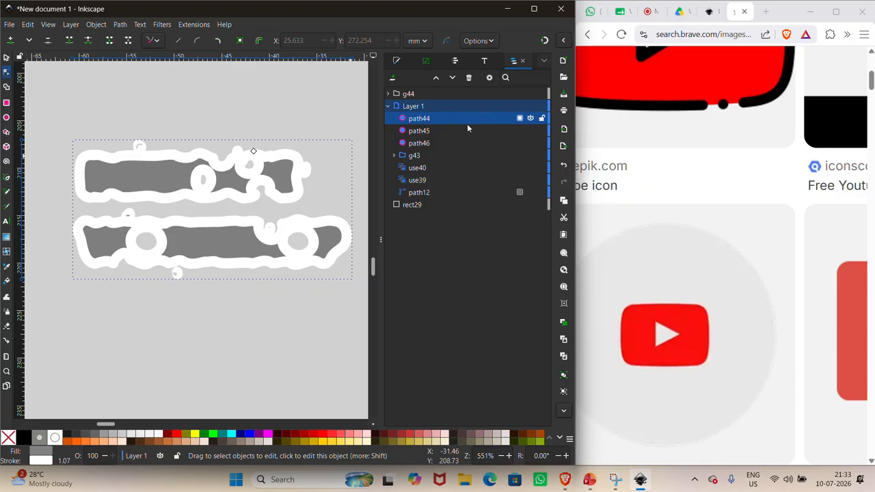
click(450, 138)
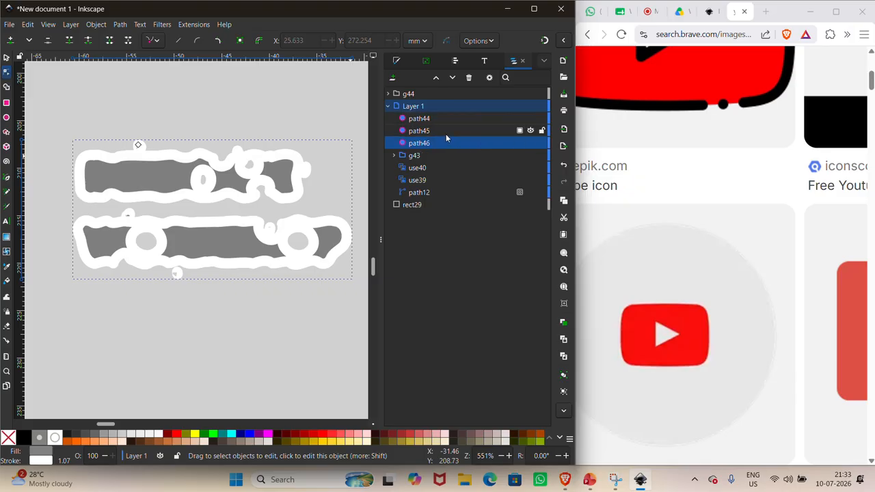
key(Delete)
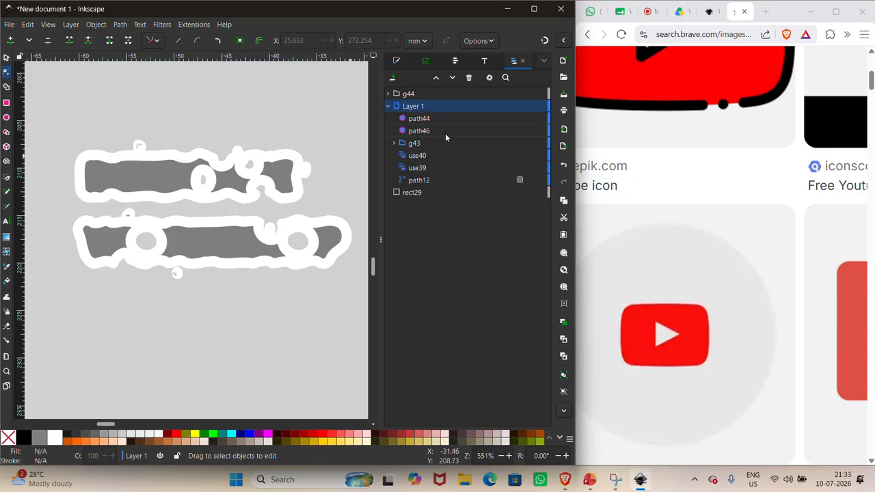
click(445, 132)
key(Delete)
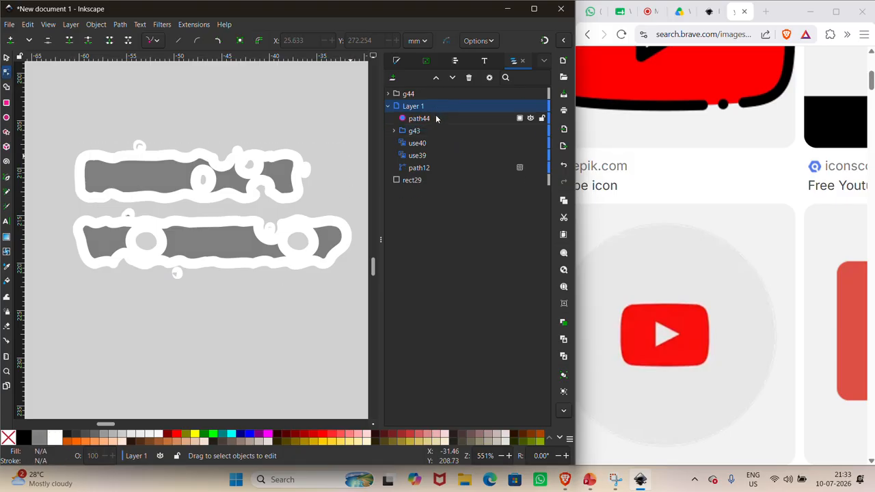
Step: Move the offset handle of the remaining dynamic offset lettering inward and delete that lettering
click(436, 118)
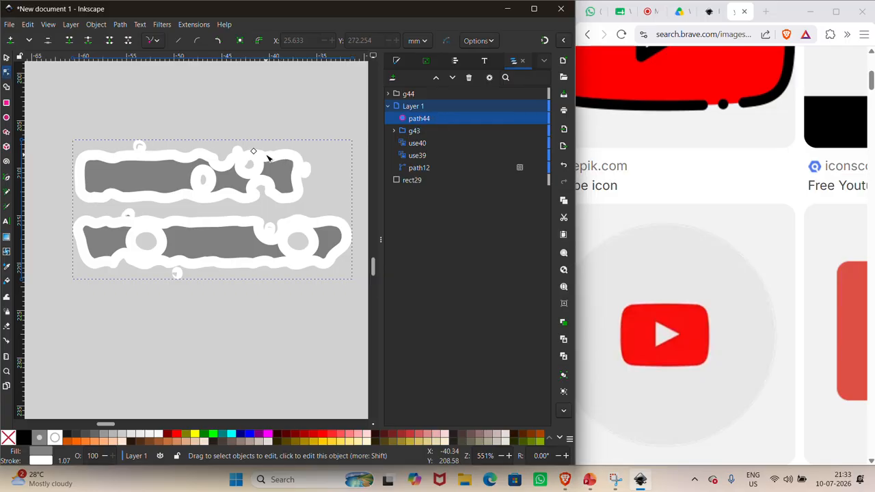
drag(255, 153, 264, 170)
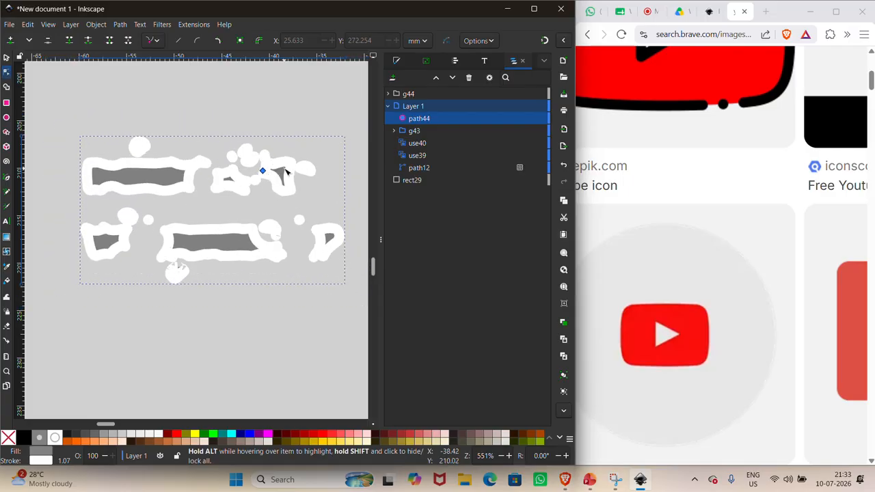
click(7, 58)
key(Delete)
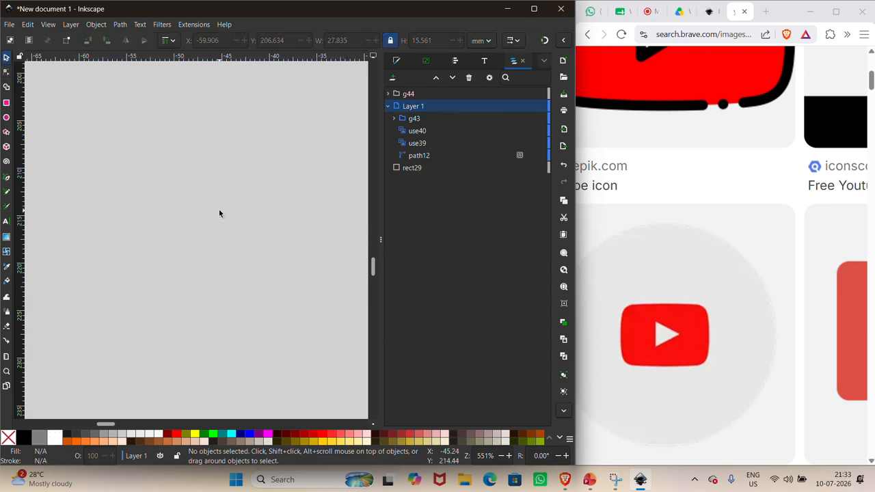
Step: Place the text "I" on the empty canvas and try to inset it
click(6, 223)
click(132, 231)
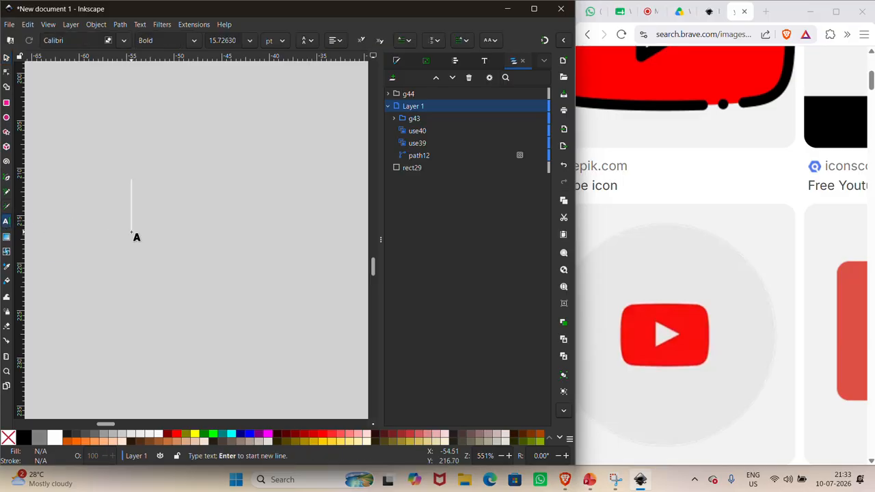
text(I)
key(Escape)
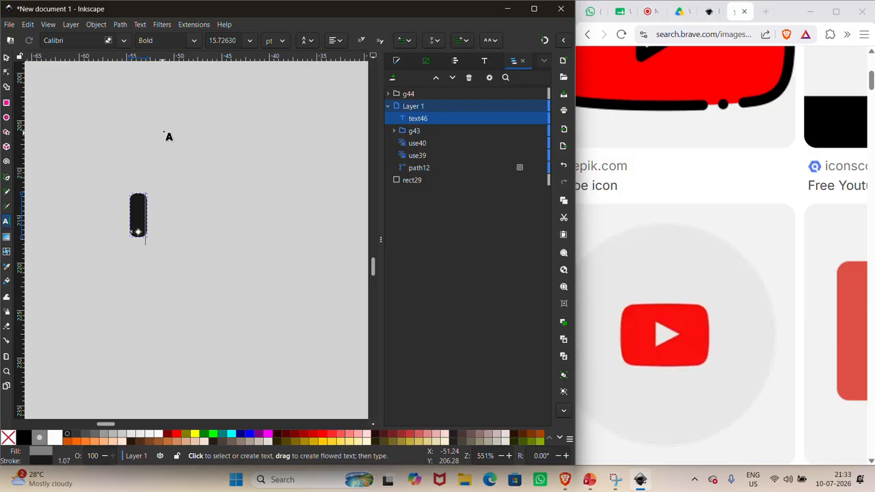
click(121, 24)
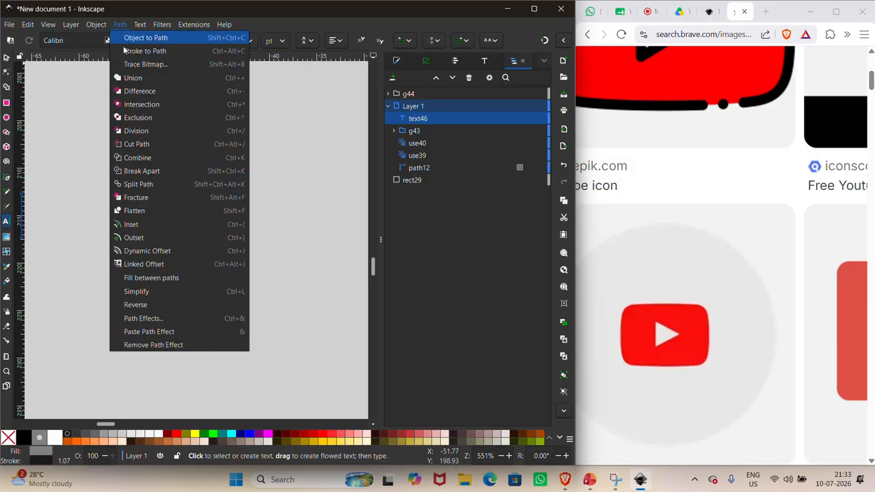
click(151, 225)
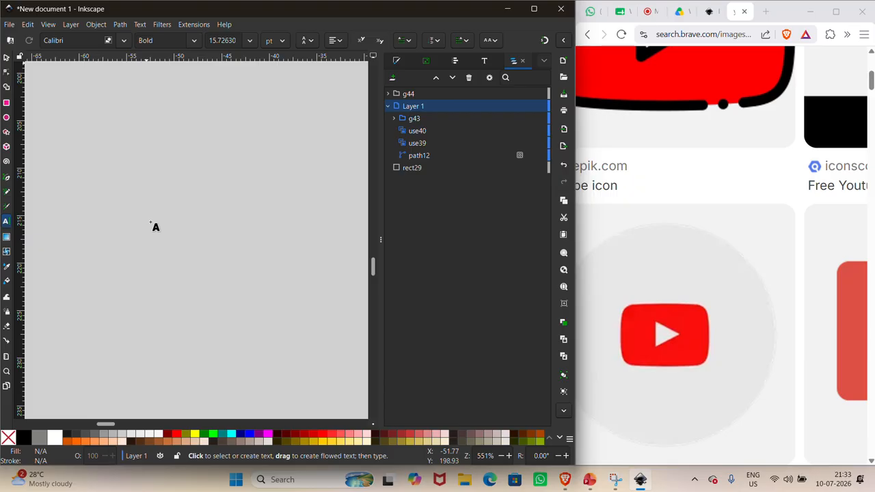
click(120, 25)
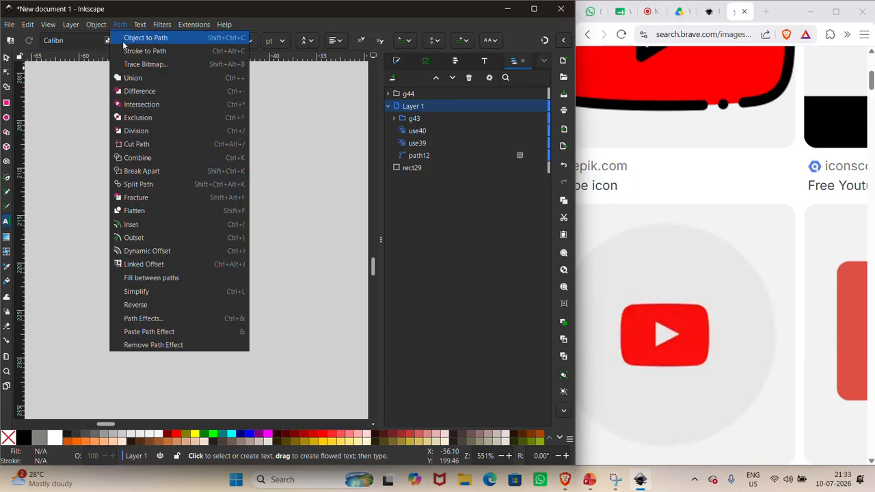
click(152, 226)
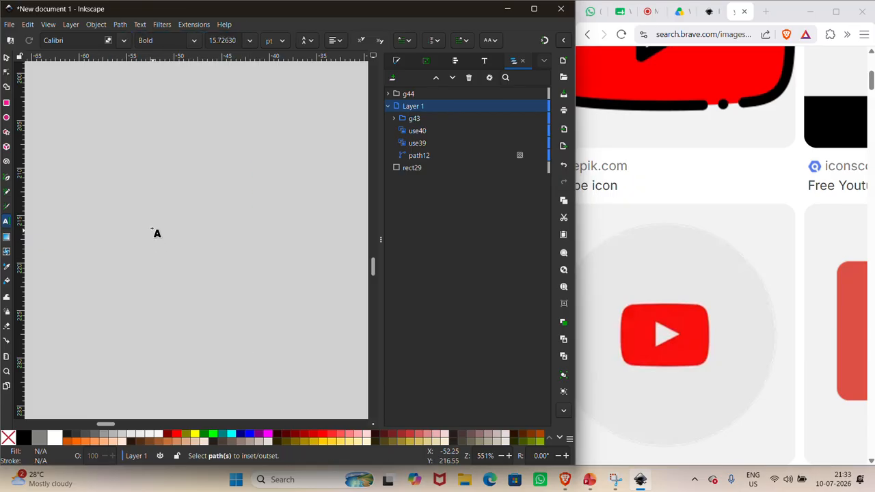
Step: Add the text "IN" on the empty canvas and shift its text-width handle slightly outward
click(158, 252)
text(IM)
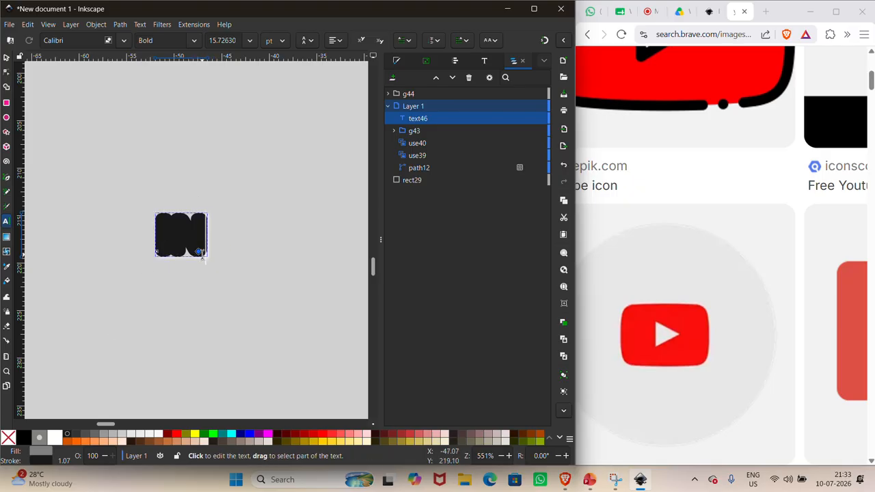
click(198, 251)
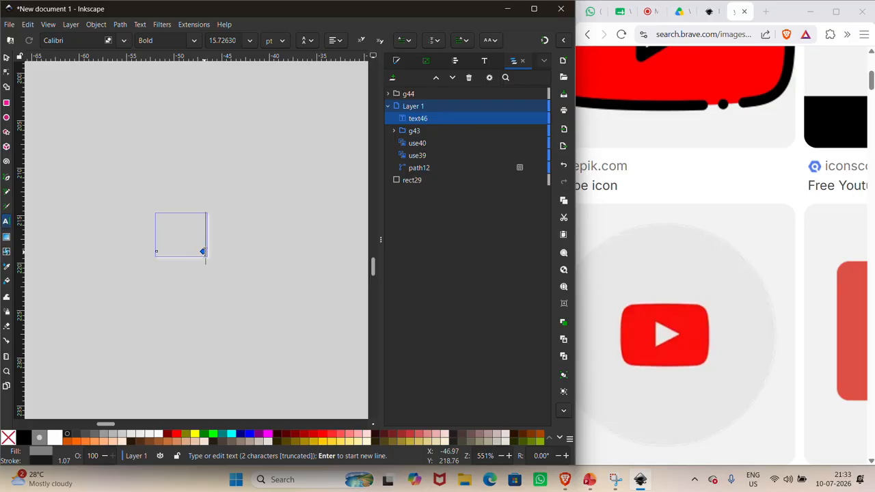
drag(203, 252, 208, 251)
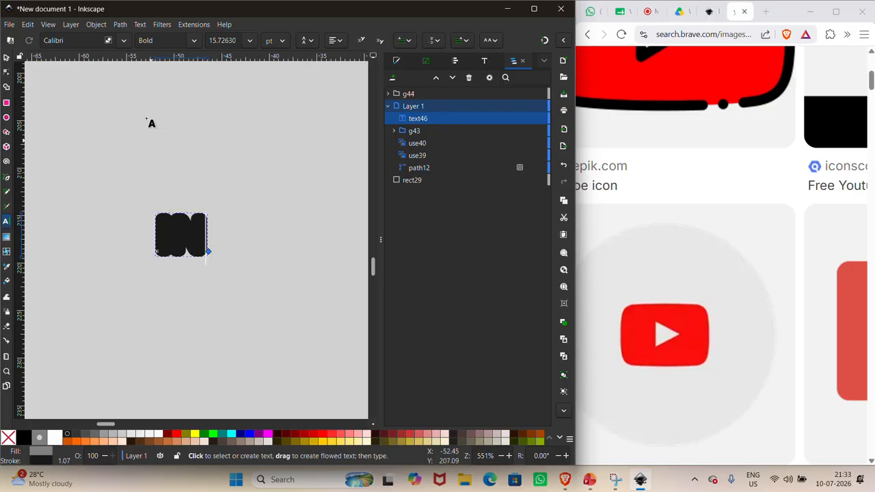
Step: Apply a dynamic offset to the "IN" text and adjust the offset distance with its handle
click(121, 25)
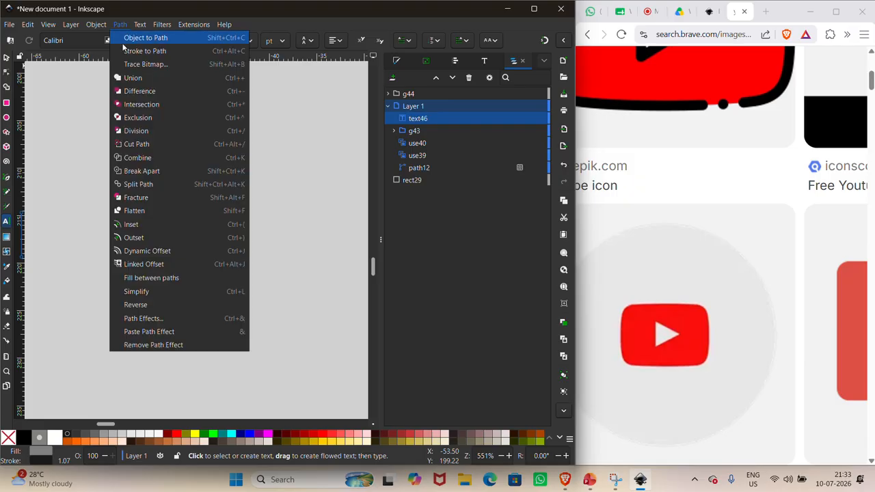
click(172, 250)
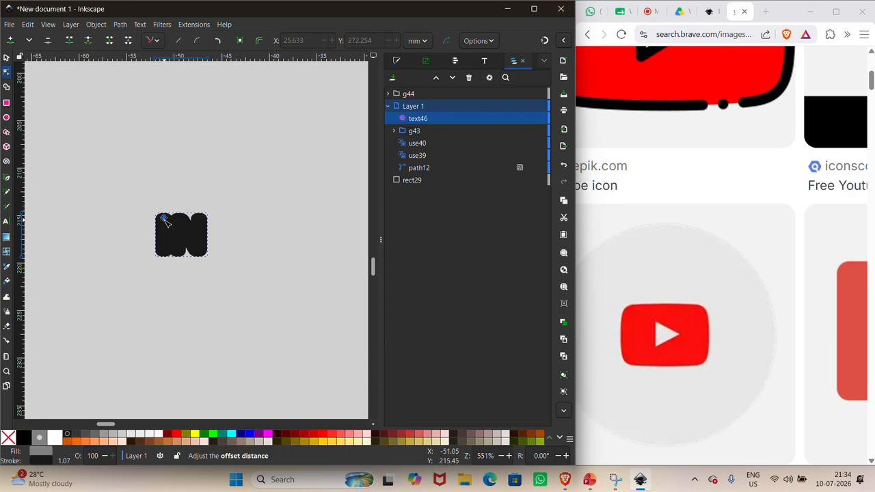
mouse_move(164, 220)
mouse_down()
mouse_move(186, 206)
mouse_move(177, 215)
mouse_up()
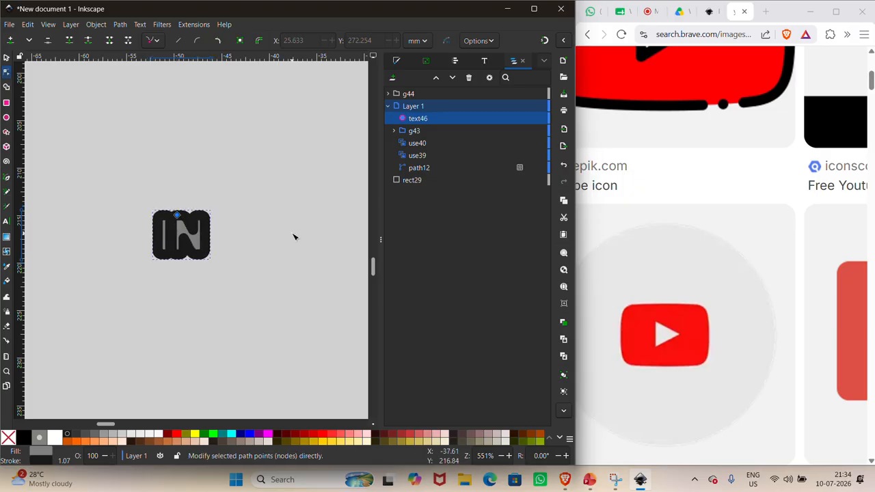
Step: Examine the offset shape of the "IN" lettering up close and review the available path operations
ctrl+scroll(154, 167, up, 1)
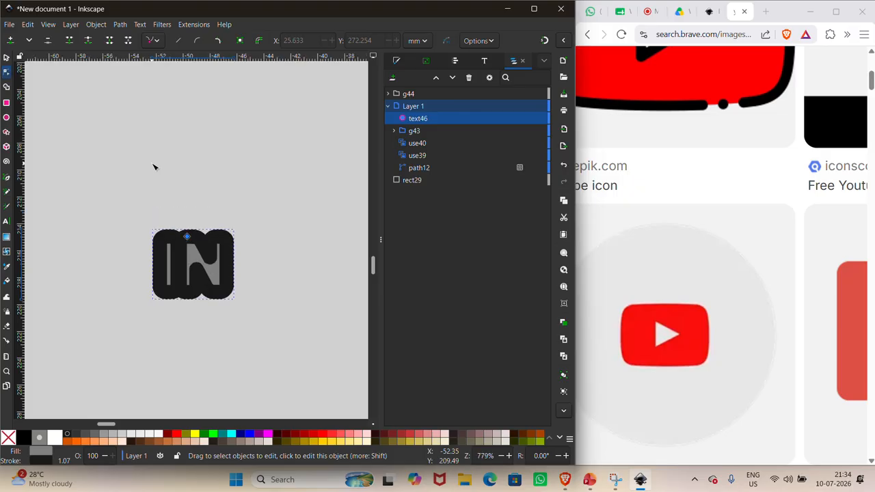
ctrl+scroll(153, 167, up, 3)
scroll(154, 167, down, 7)
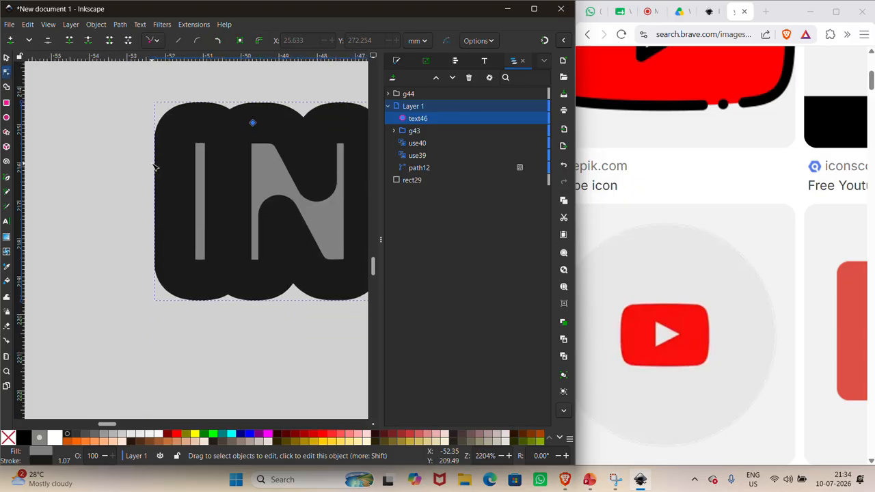
scroll(153, 165, right, 3)
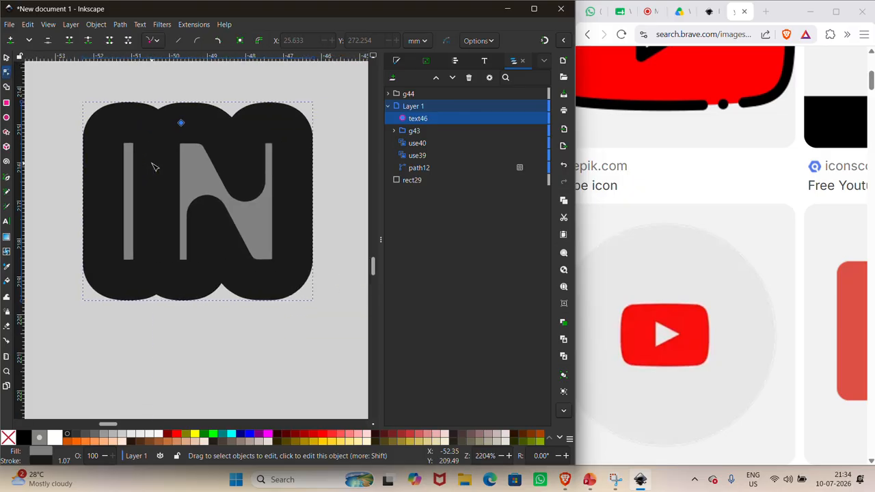
click(121, 24)
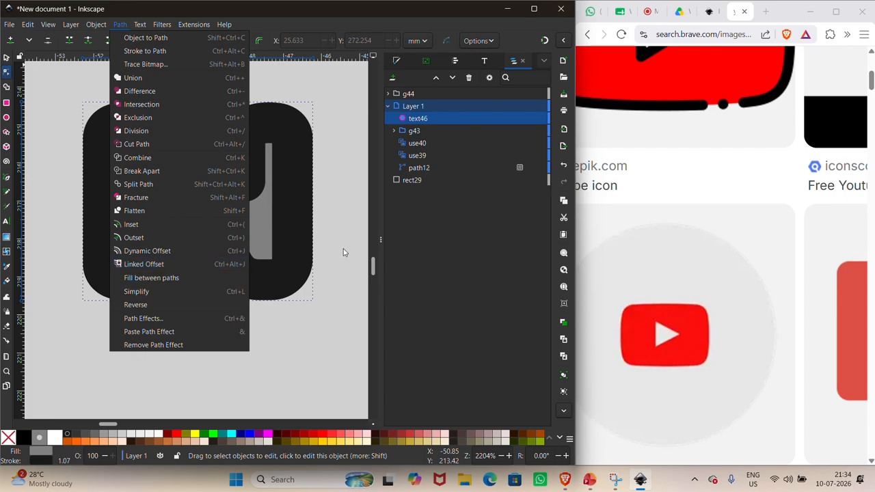
click(327, 310)
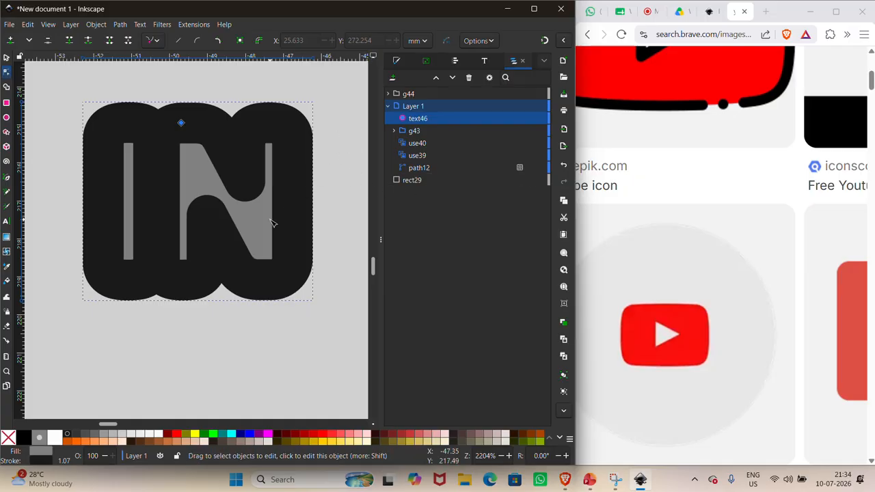
scroll(270, 221, down, 2)
scroll(271, 221, down, 4)
scroll(271, 221, up, 1)
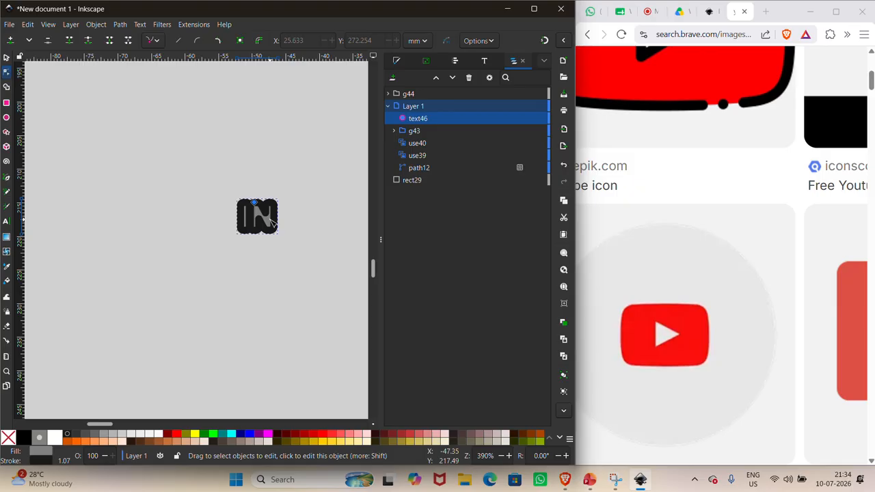
scroll(240, 208, up, 3)
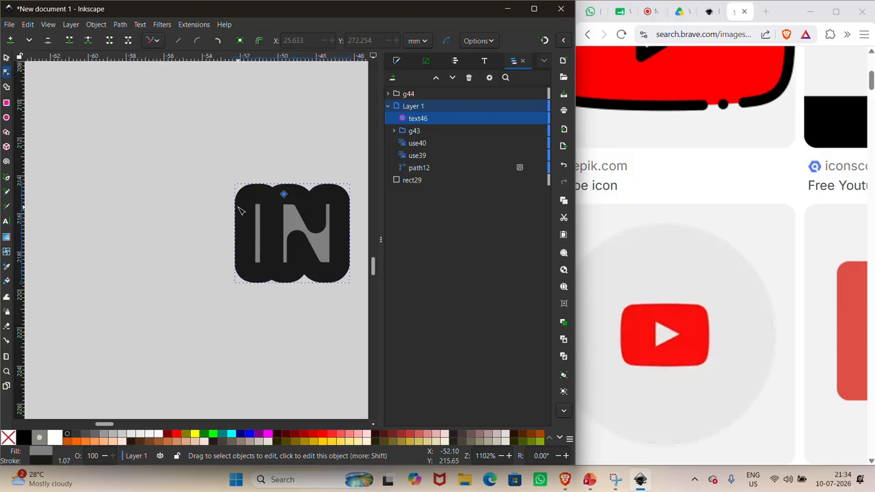
scroll(239, 208, right, 4)
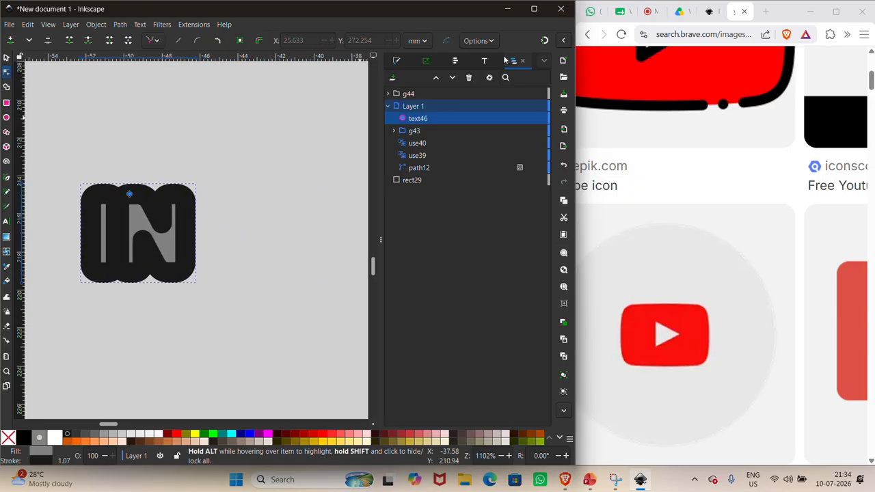
Step: Browse the font families in the text and font settings and choose the Italic style
click(485, 61)
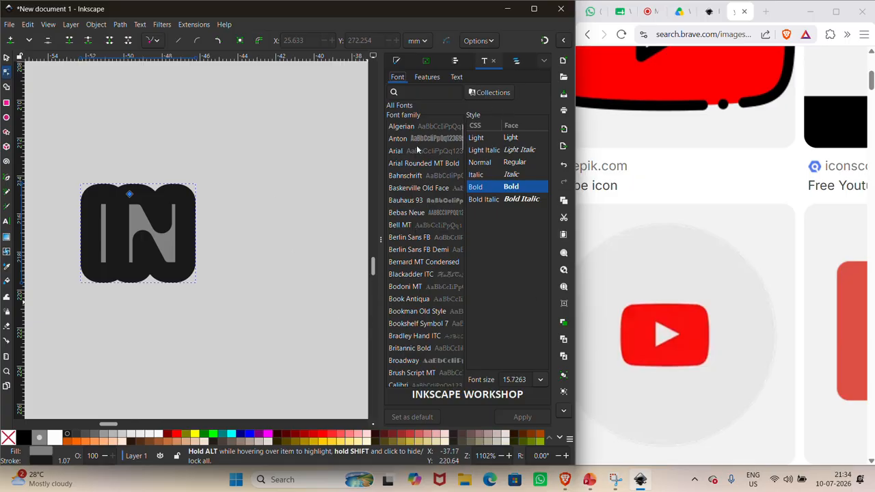
scroll(411, 321, down, 5)
scroll(411, 323, down, 20)
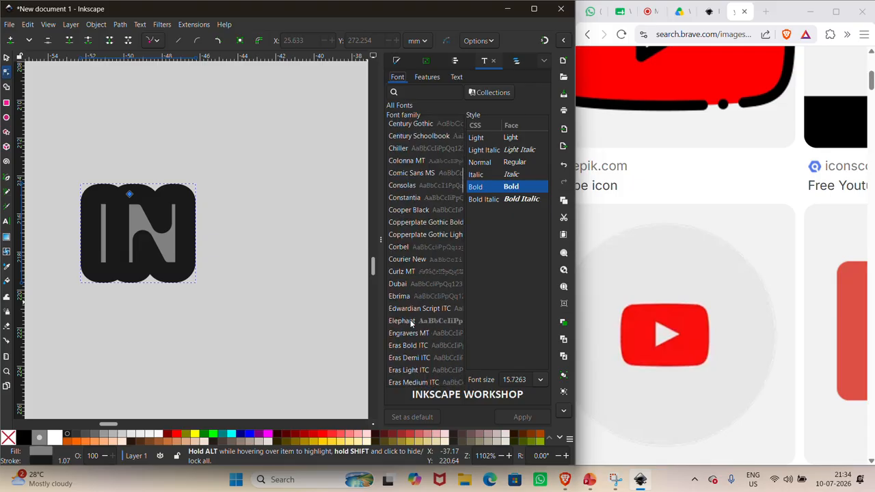
scroll(411, 323, down, 5)
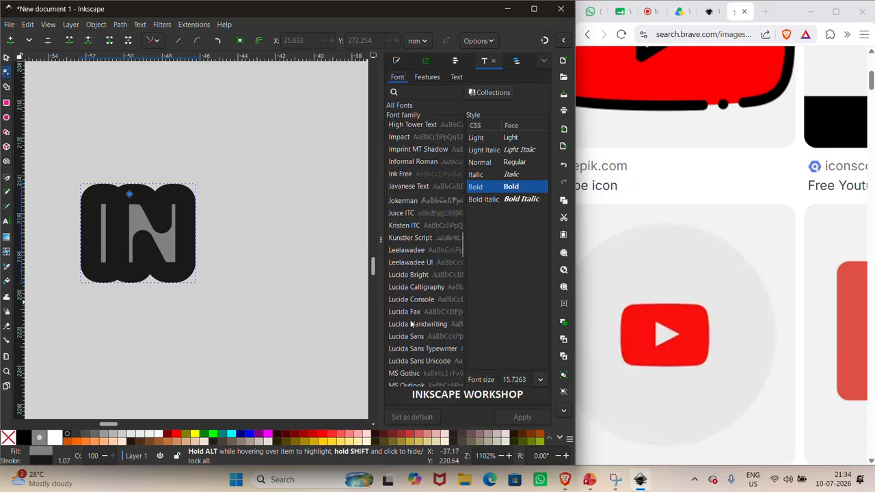
scroll(411, 317, up, 15)
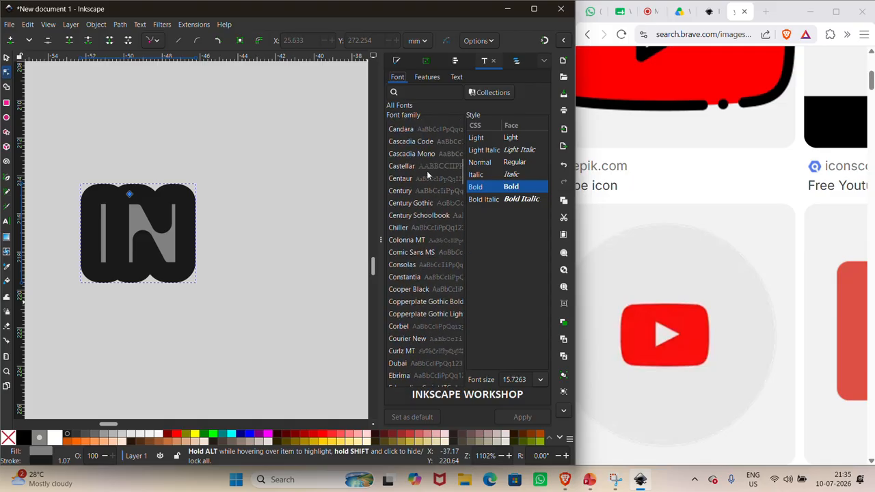
scroll(396, 219, up, 6)
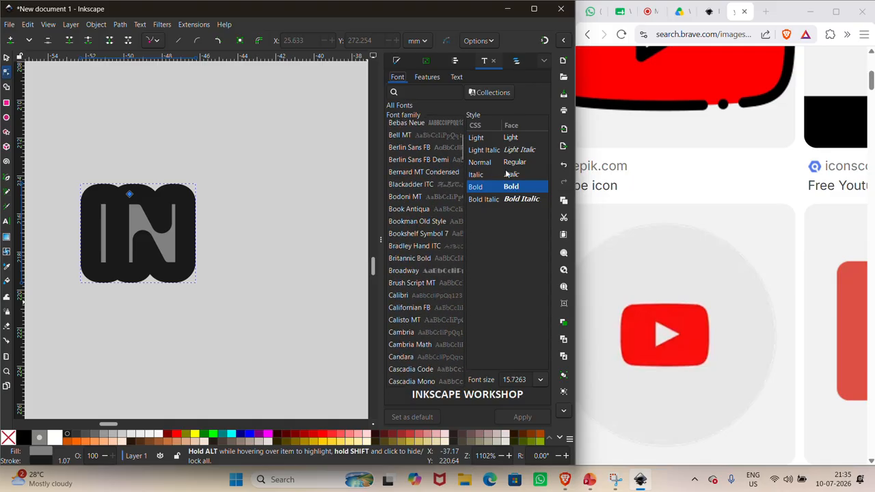
click(512, 175)
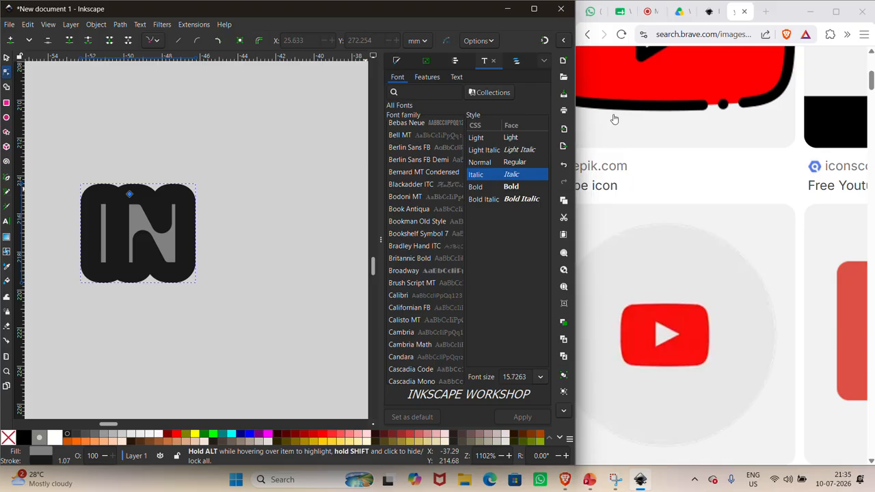
Step: Open the preview of freepik's Youtube icon in the browser and return the Inkscape canvas to the page with the icons
click(654, 165)
scroll(288, 223, down, 6)
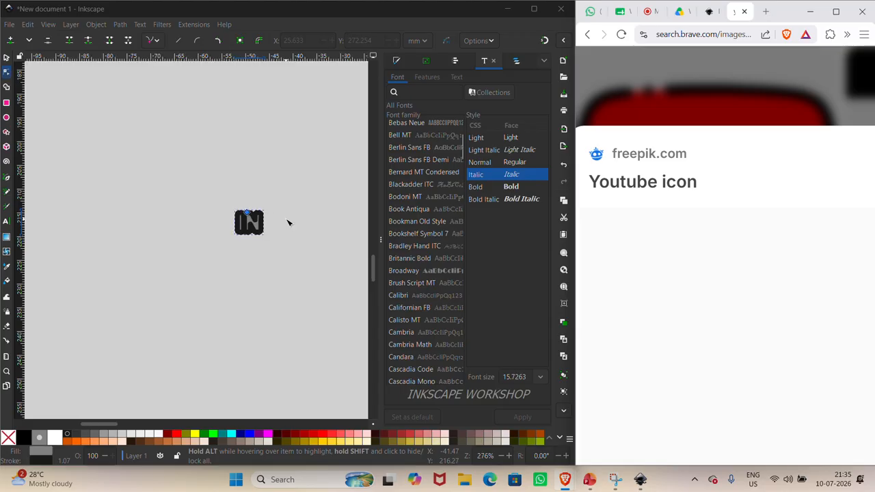
scroll(287, 222, right, 4)
scroll(288, 222, right, 4)
scroll(288, 223, up, 5)
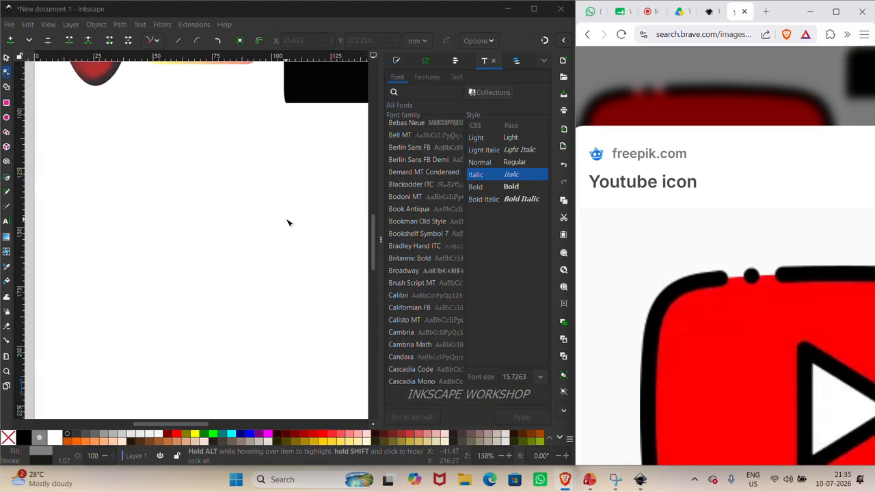
Step: Switch the browser to the video meeting and collapse the text and font panel so the canvas gets its full width
click(648, 11)
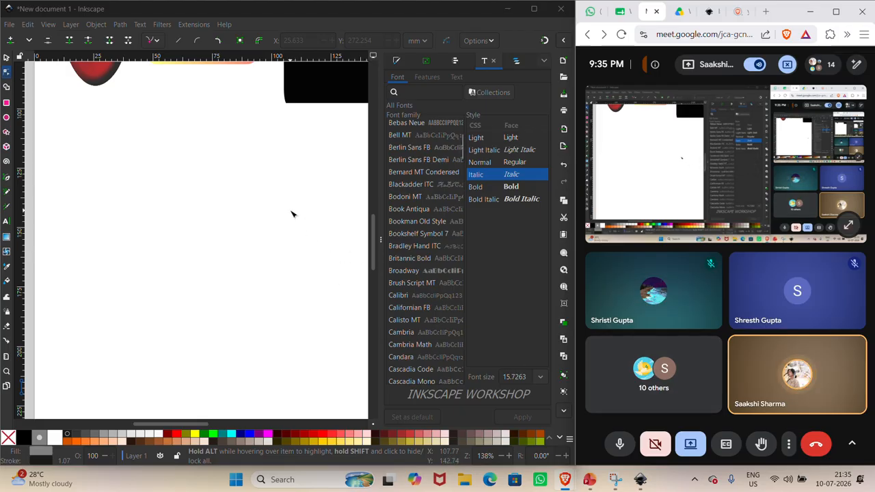
scroll(292, 214, up, 5)
scroll(291, 214, up, 1)
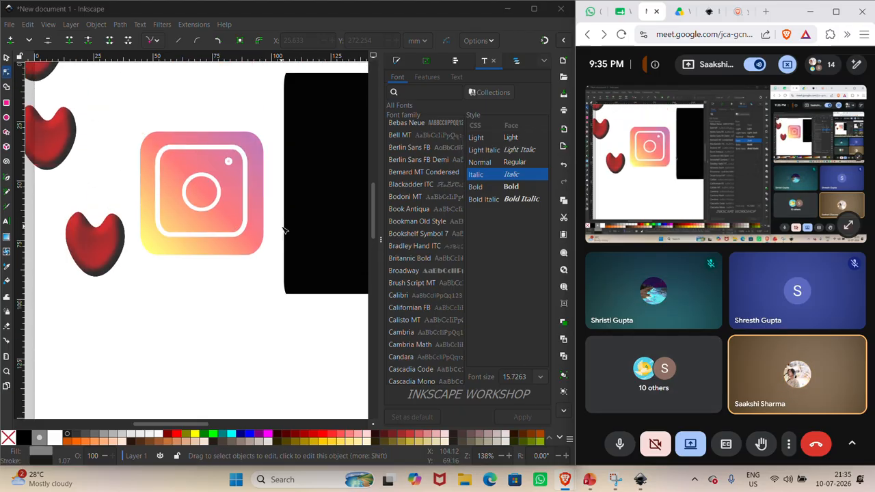
scroll(287, 225, up, 2)
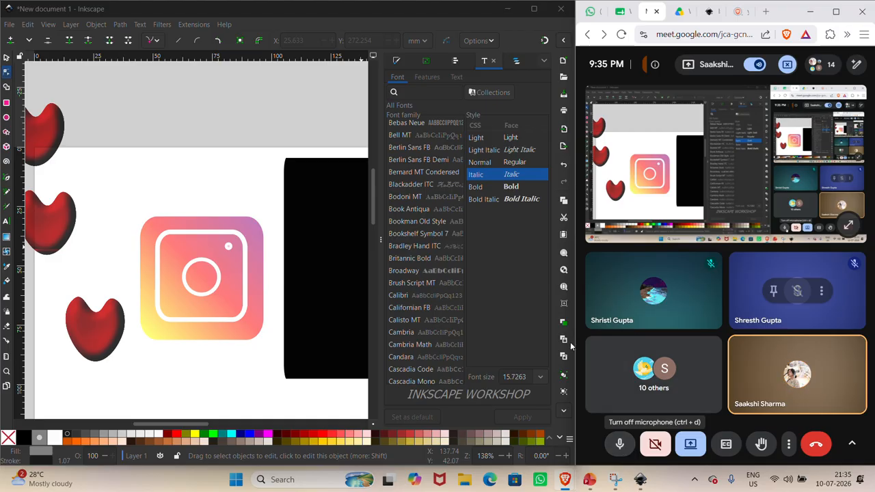
click(376, 160)
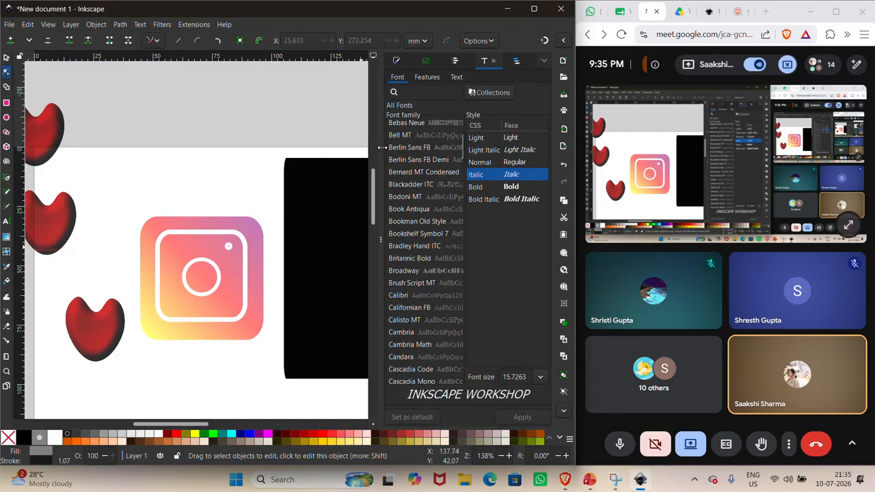
drag(379, 147, 544, 150)
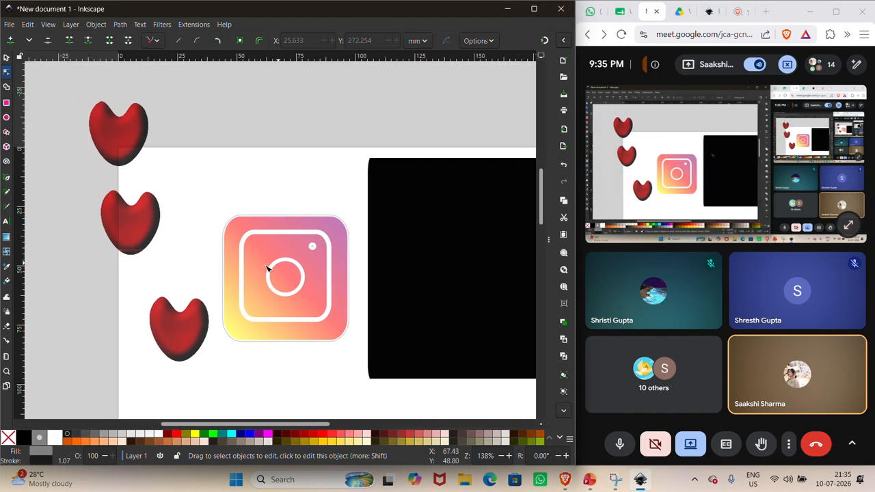
Step: Select the hearts, the Instagram and YouTube icons and the black square together and delete them
scroll(262, 268, down, 5)
scroll(262, 268, down, 2)
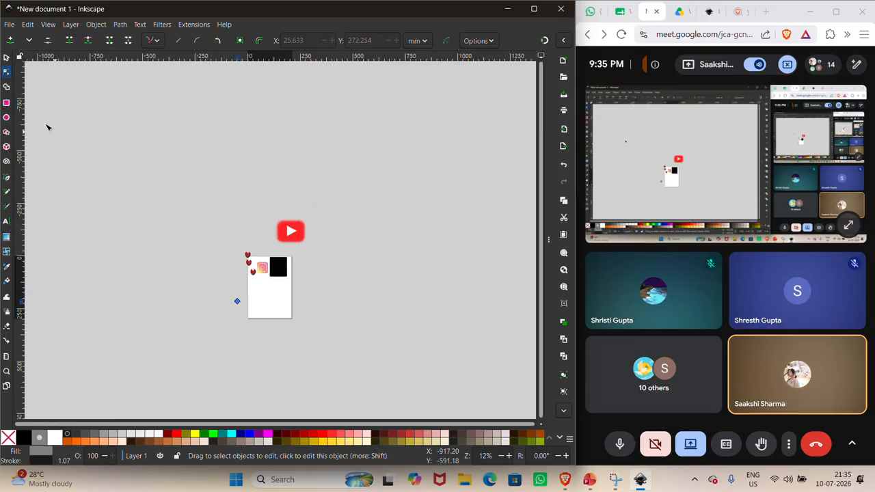
click(6, 58)
drag(182, 172, 363, 368)
key(Delete)
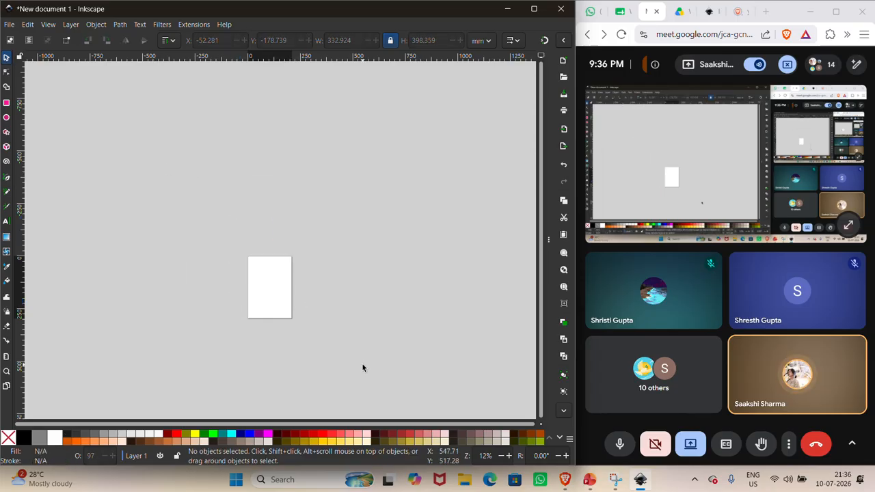
scroll(271, 298, up, 3)
scroll(270, 298, up, 3)
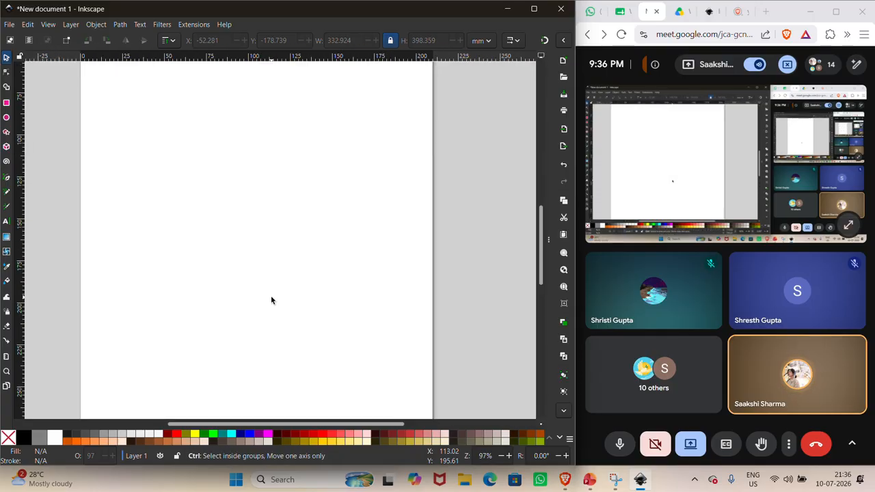
scroll(271, 298, down, 2)
scroll(271, 300, up, 3)
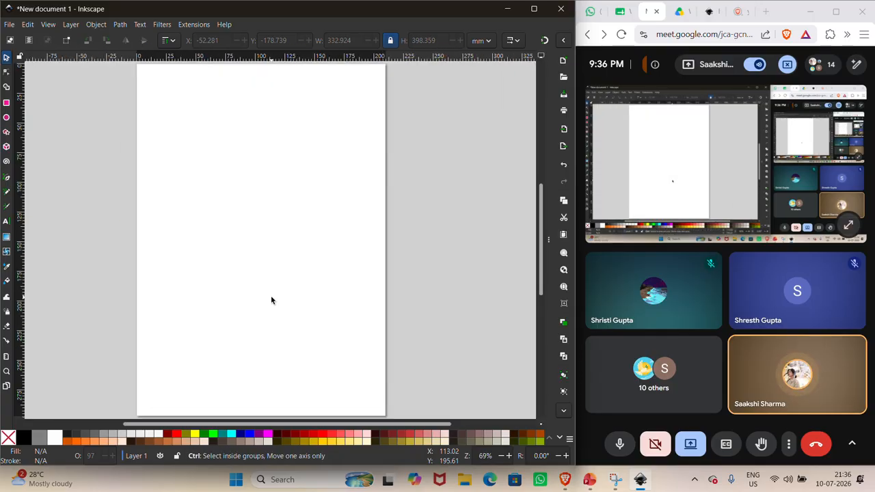
key(ctrl)
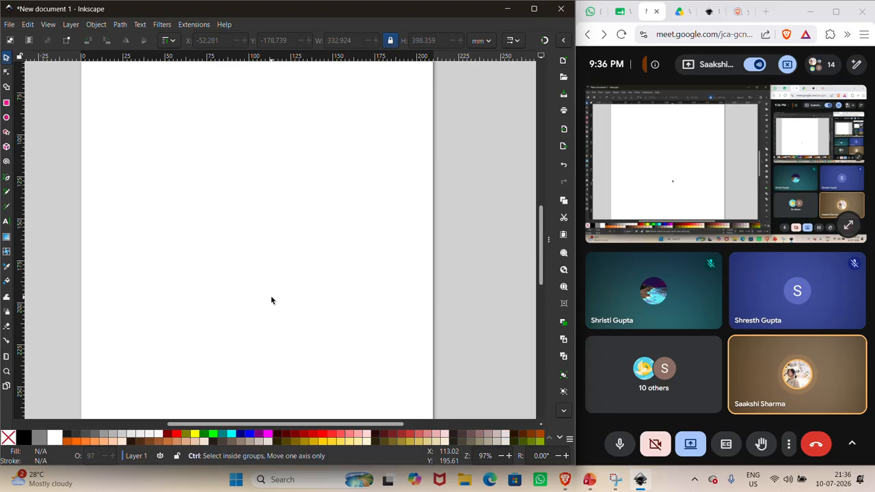
scroll(271, 299, down, 1)
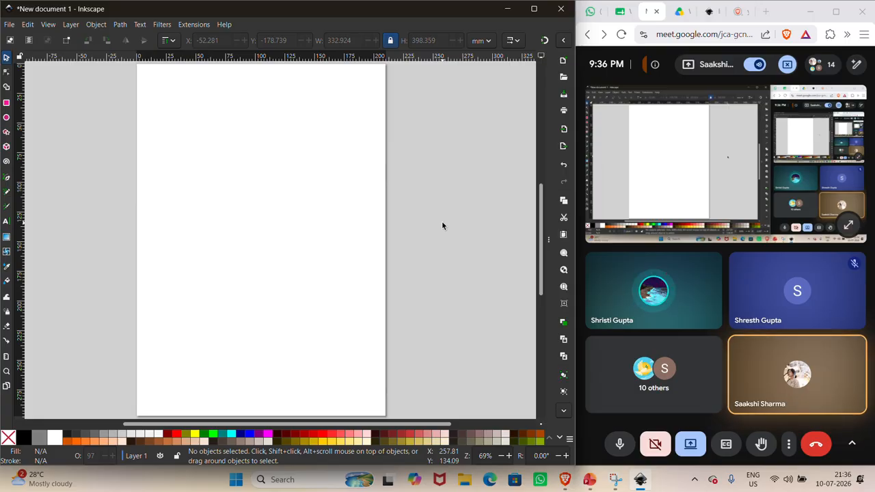
Step: Start a tree outline with the Pen tool, drawing the trunk's left edge and the canopy's jagged left side
click(7, 177)
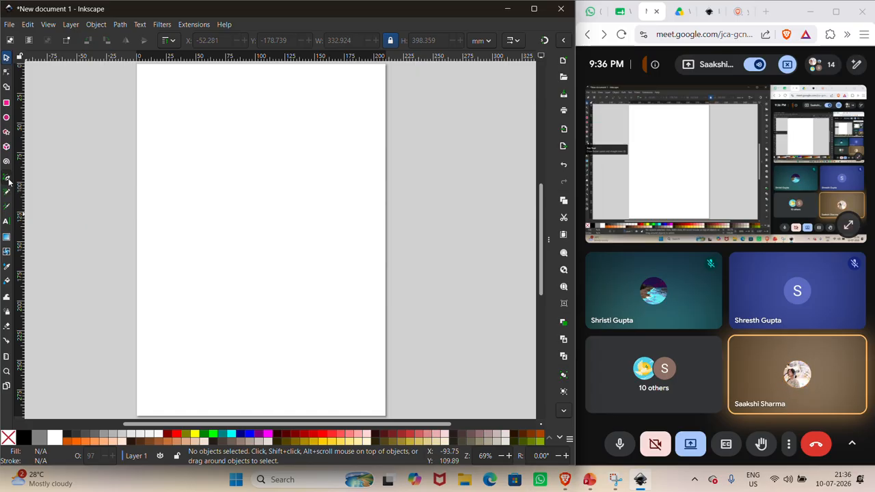
scroll(242, 247, down, 1)
scroll(242, 247, down, 1)
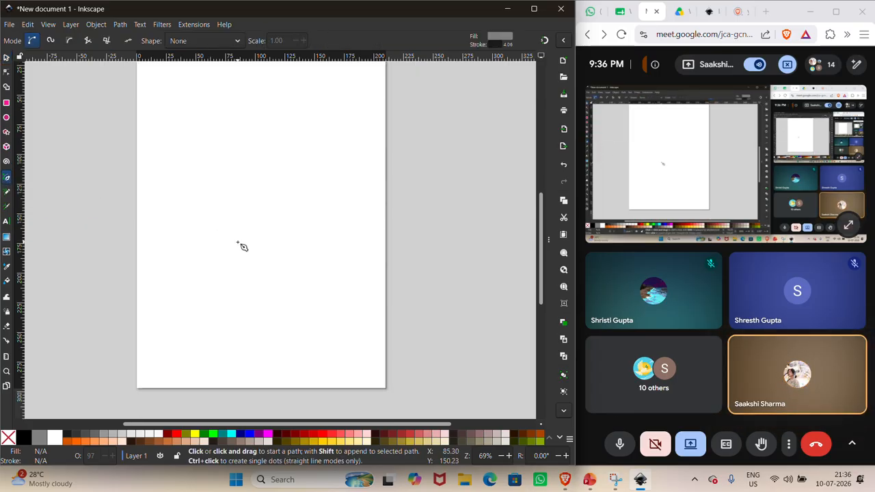
scroll(243, 247, up, 2)
scroll(243, 246, down, 1)
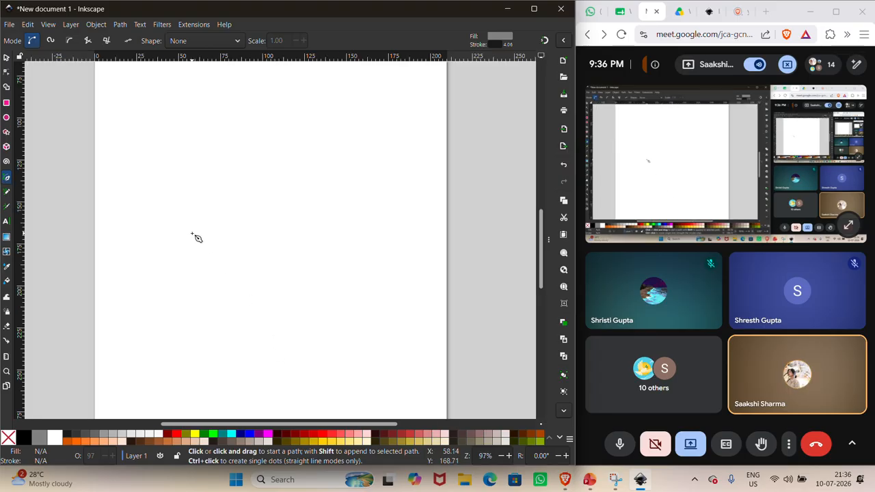
click(152, 336)
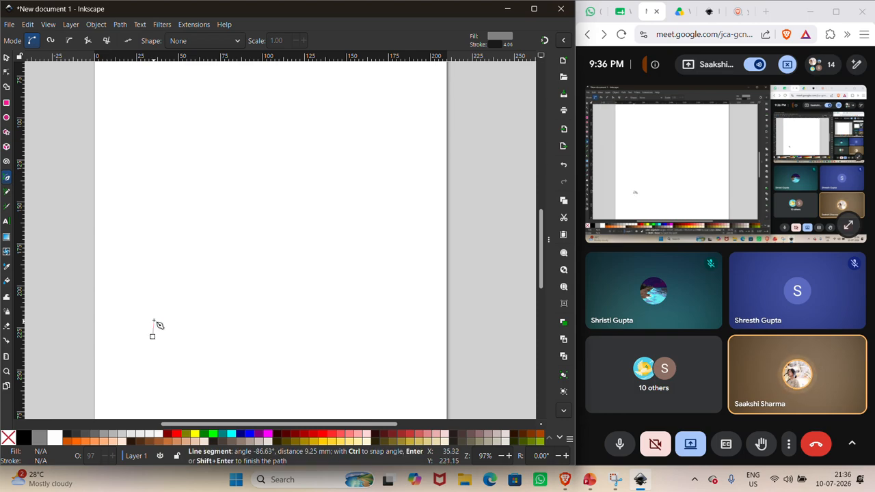
click(154, 233)
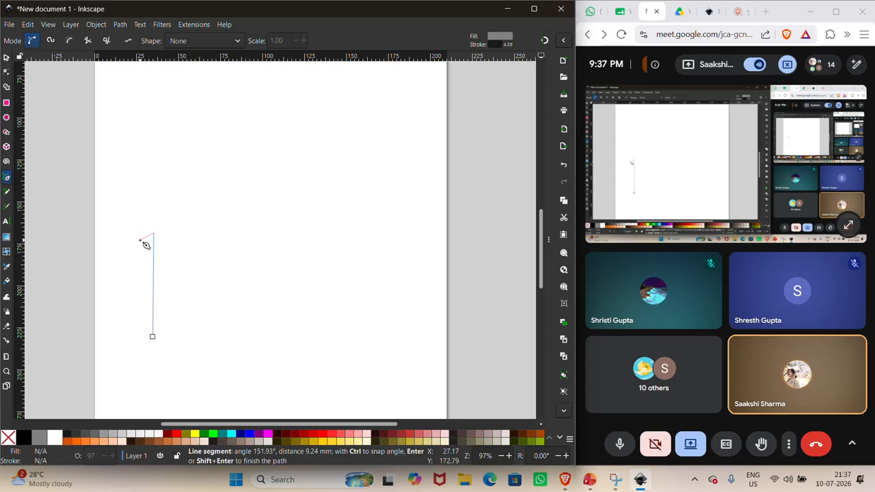
click(138, 240)
click(120, 237)
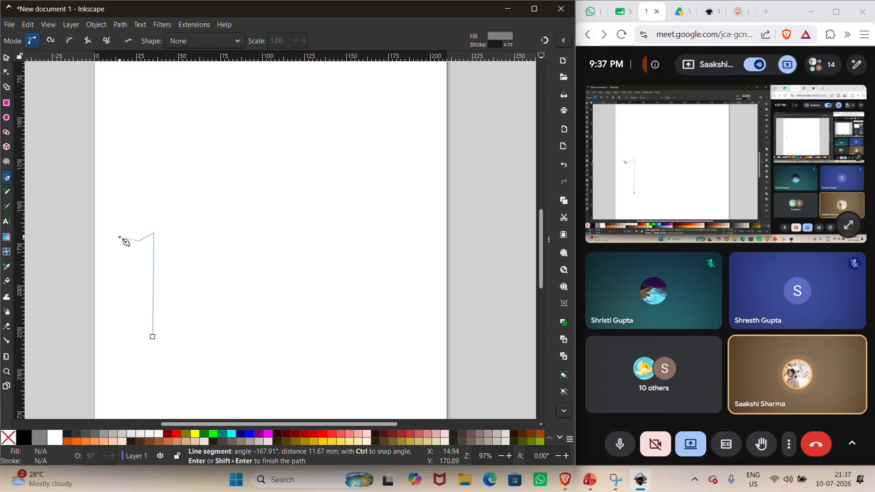
click(109, 186)
click(127, 182)
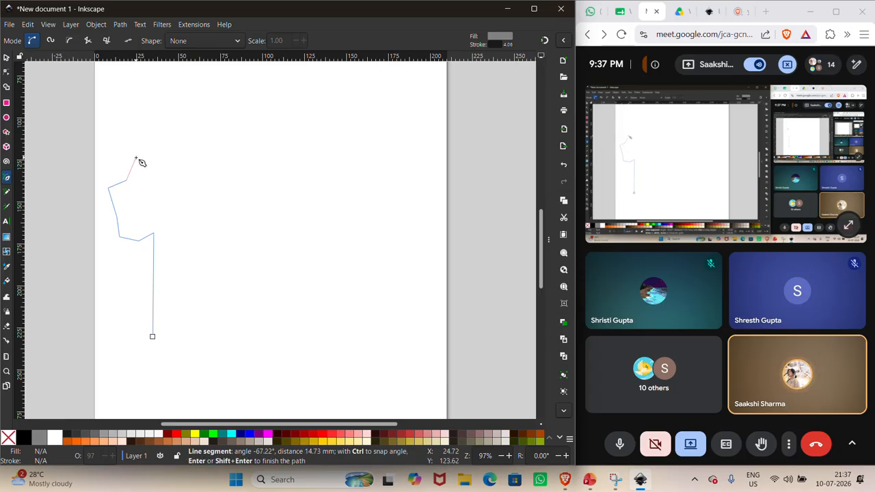
Step: Complete the canopy and the trunk's right edge and close the tree path, about 80 mm wide and 109 mm tall
click(136, 158)
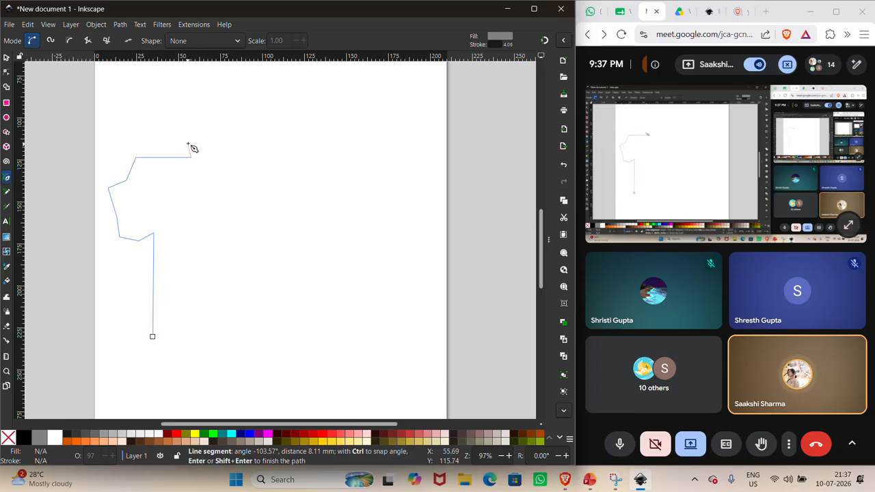
click(213, 156)
click(226, 186)
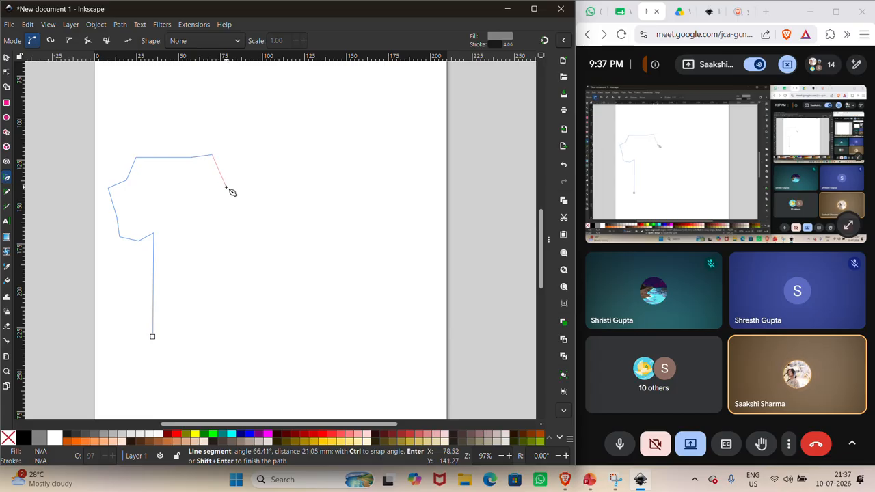
click(210, 191)
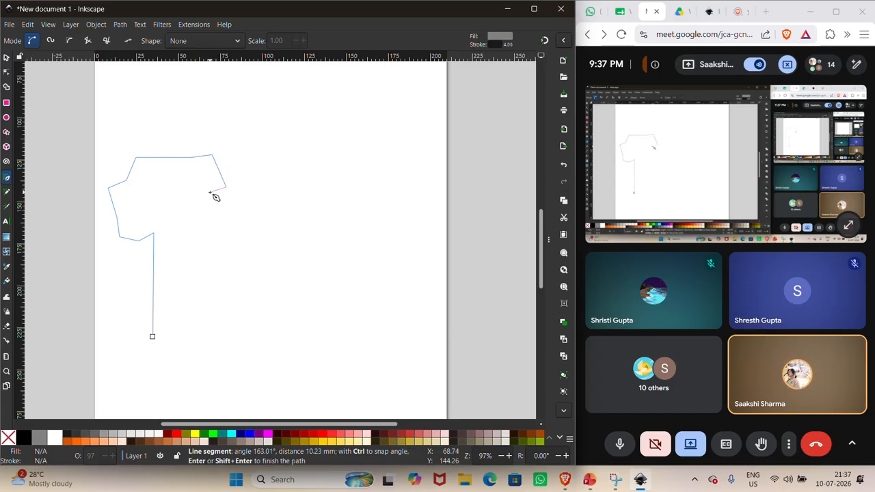
click(240, 212)
click(218, 232)
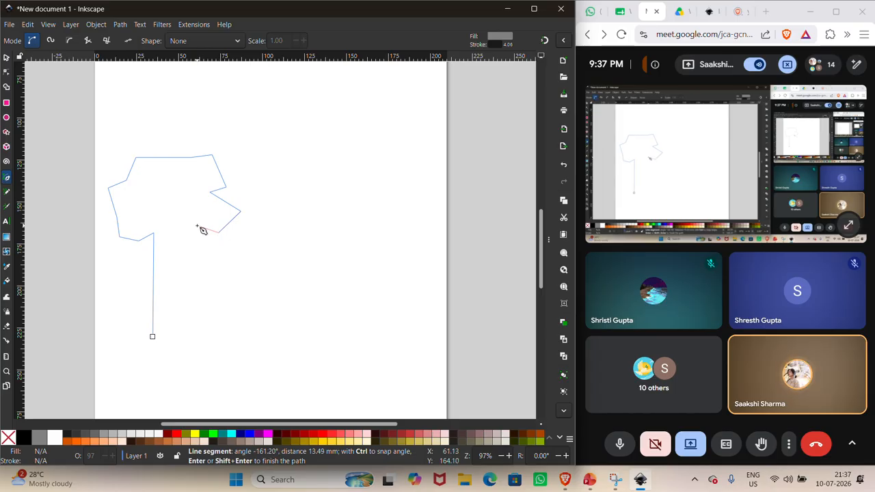
click(197, 225)
click(187, 246)
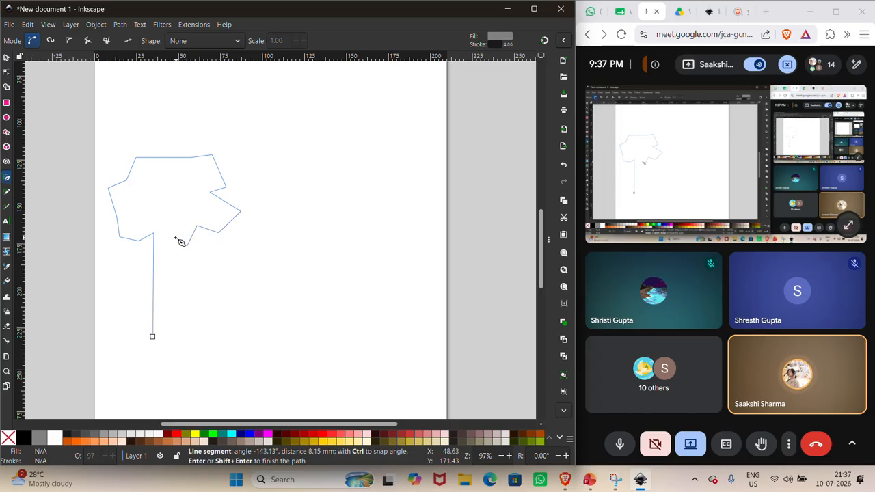
click(169, 234)
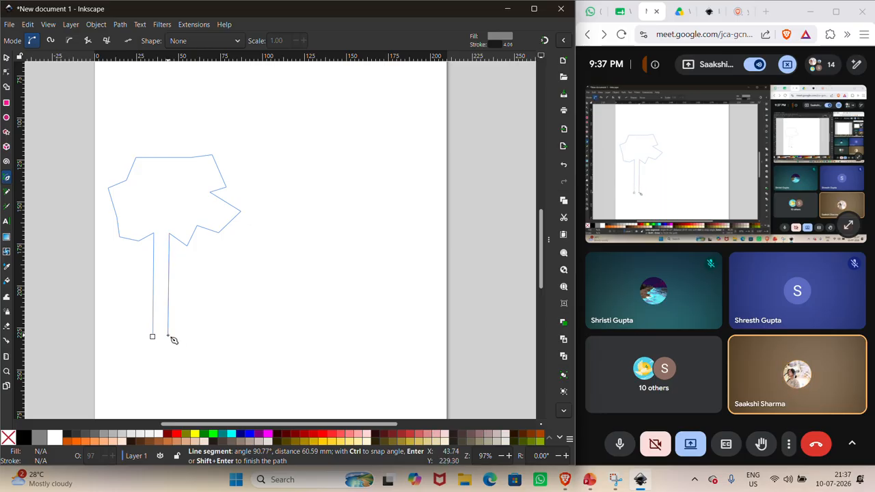
click(169, 335)
click(153, 336)
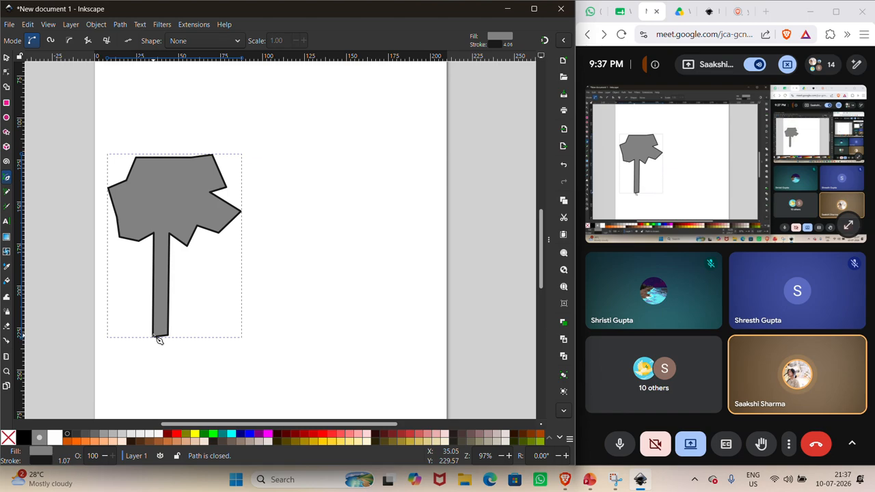
Step: Show the tree path's nodes and delete the whole tree shape
click(6, 72)
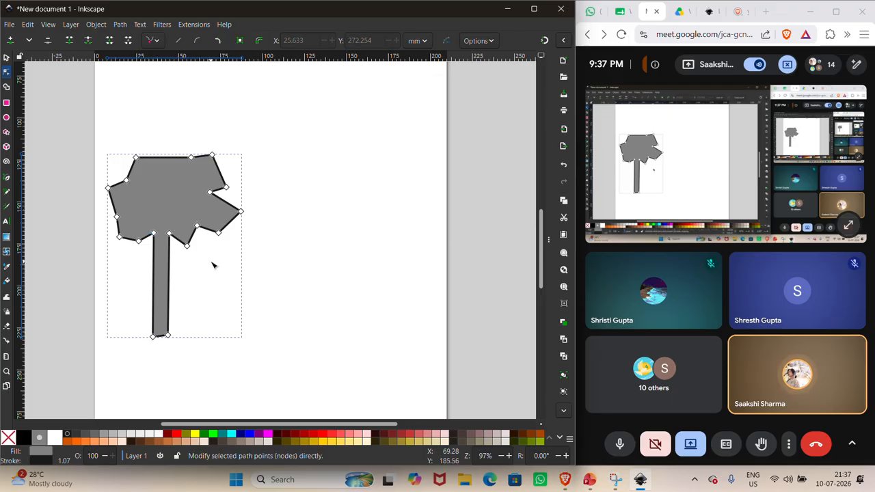
click(6, 57)
key(Delete)
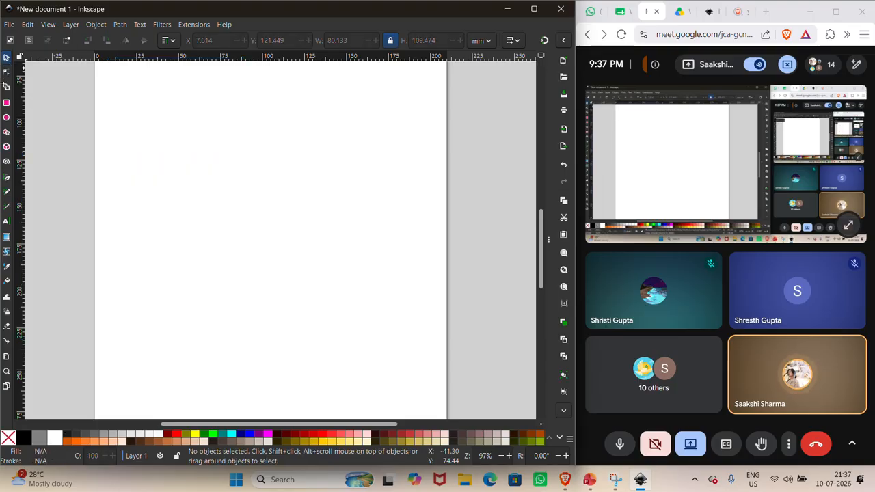
Step: Draw a closed upright rectangle for a tree trunk with the Pen tool, about 20 mm wide and 96 mm tall
click(7, 178)
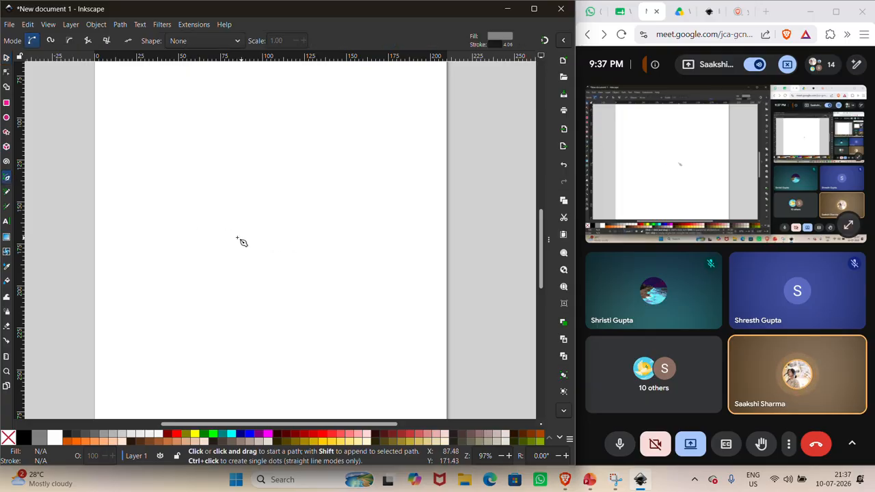
click(213, 233)
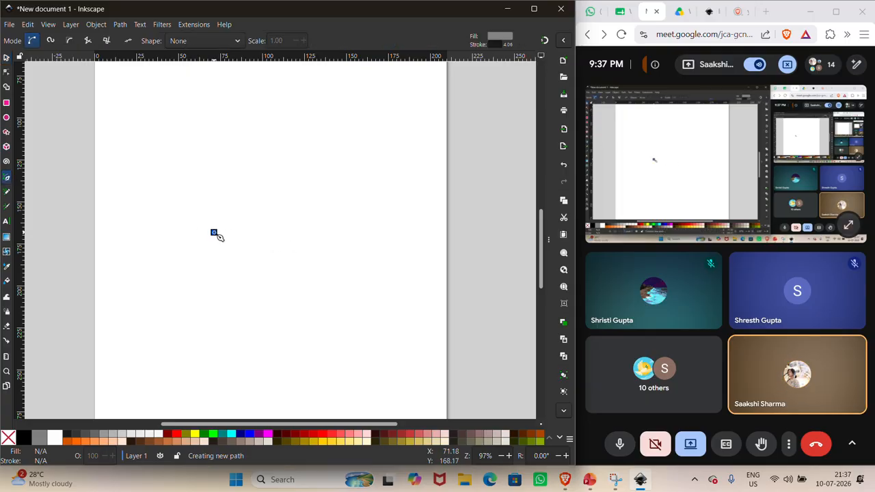
click(215, 394)
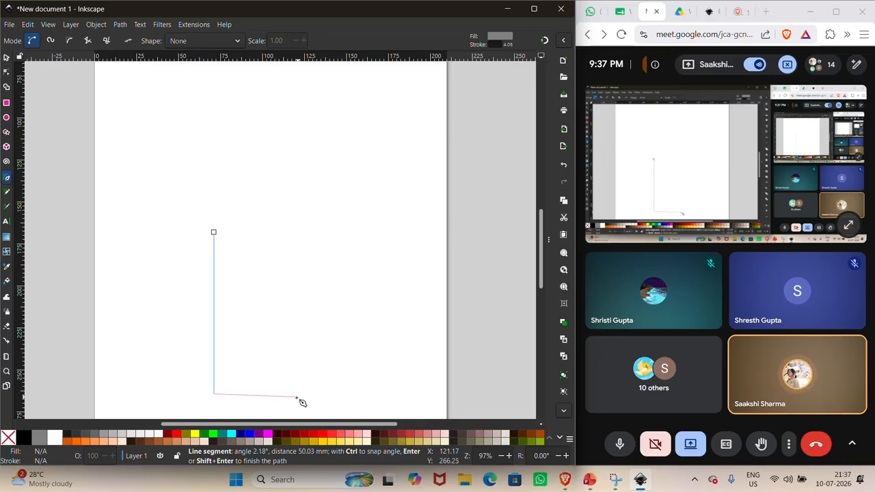
click(247, 394)
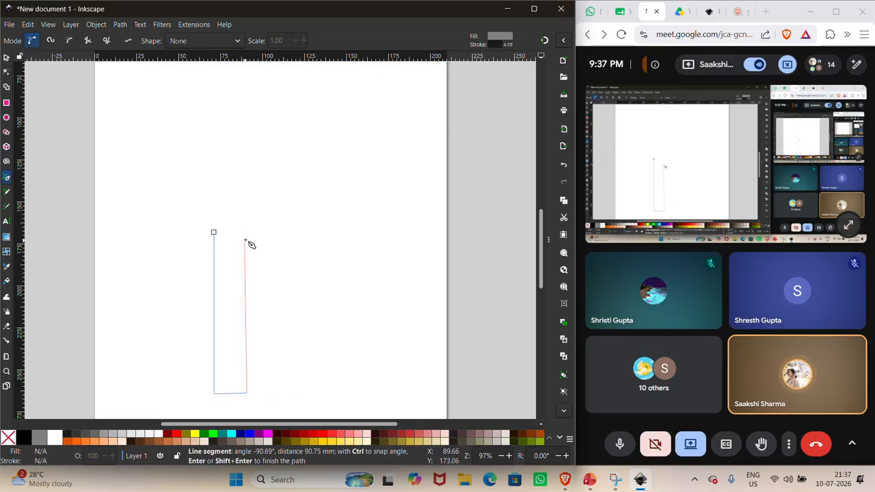
click(246, 234)
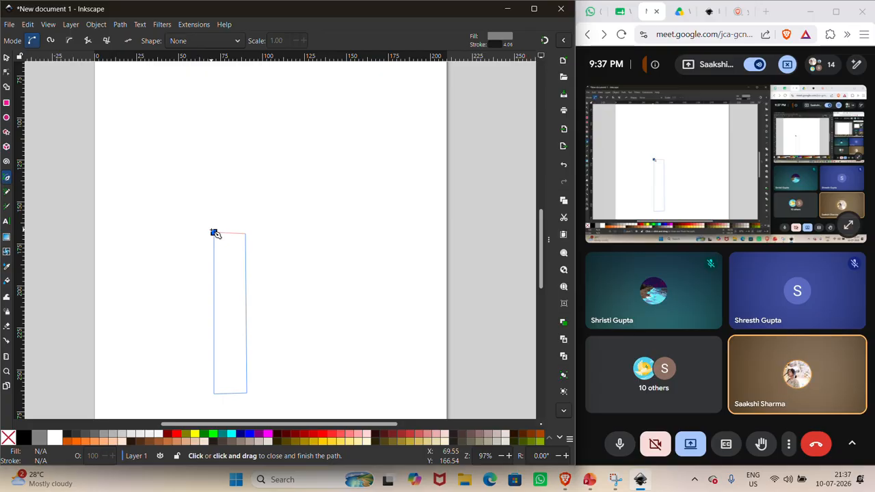
click(215, 233)
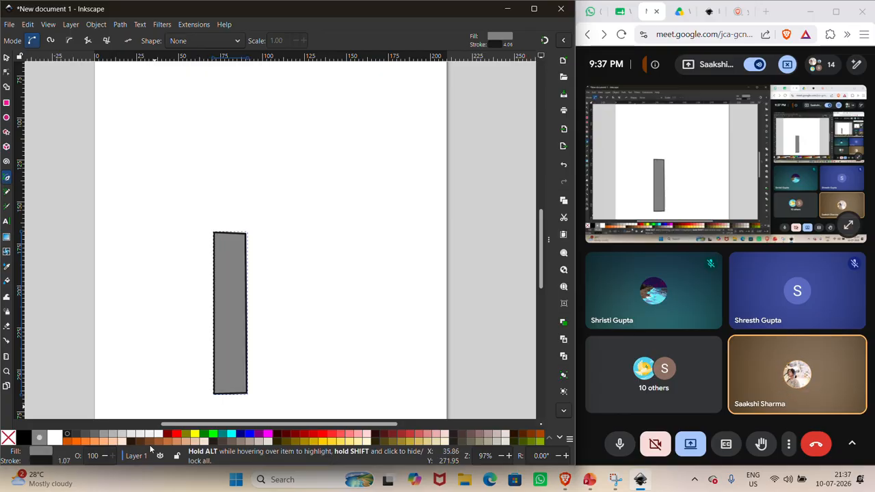
Step: Try a brown fill on the trunk rectangle and set its fill to None
click(150, 441)
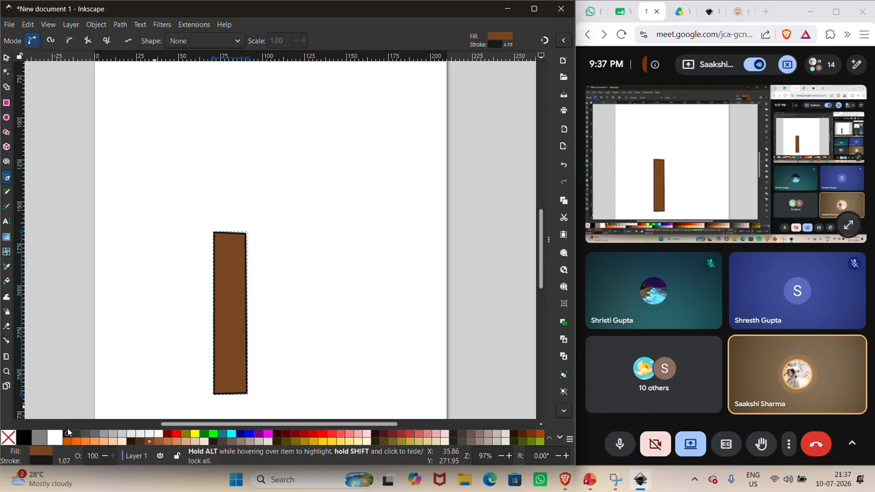
ctrl+click(11, 440)
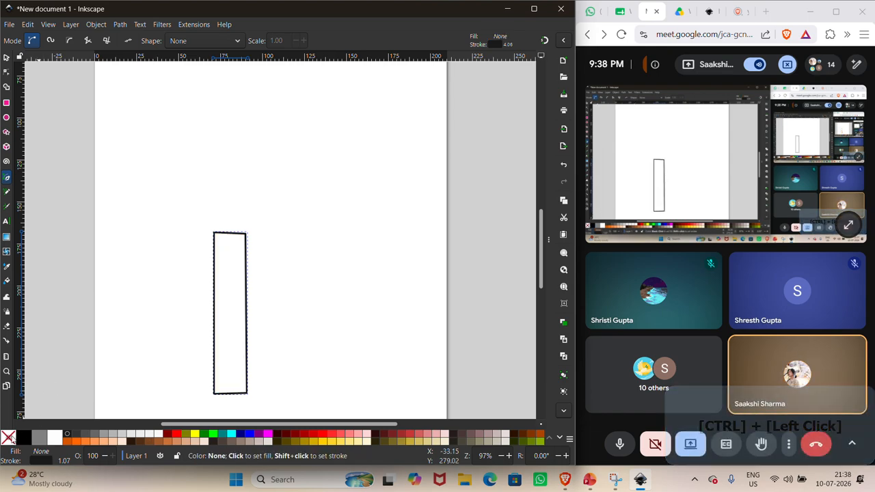
Step: Remove the trunk rectangle's stroke and fill it with brown #784421
shift+click(10, 438)
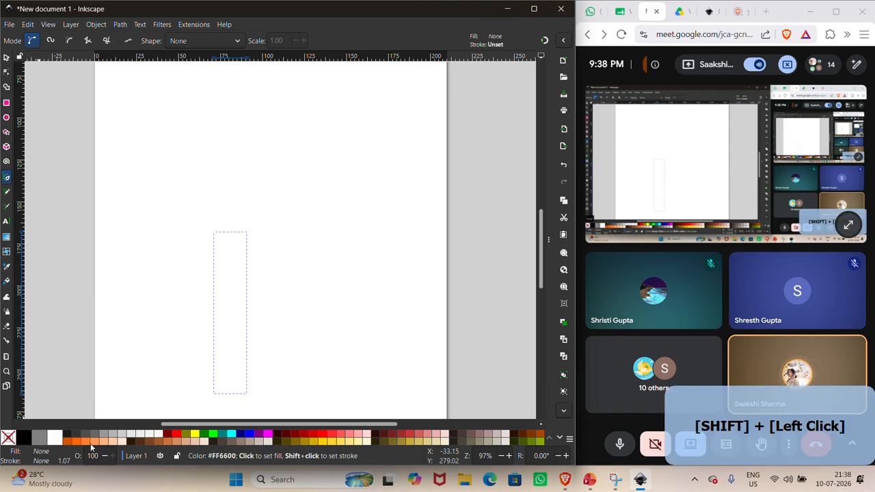
click(148, 440)
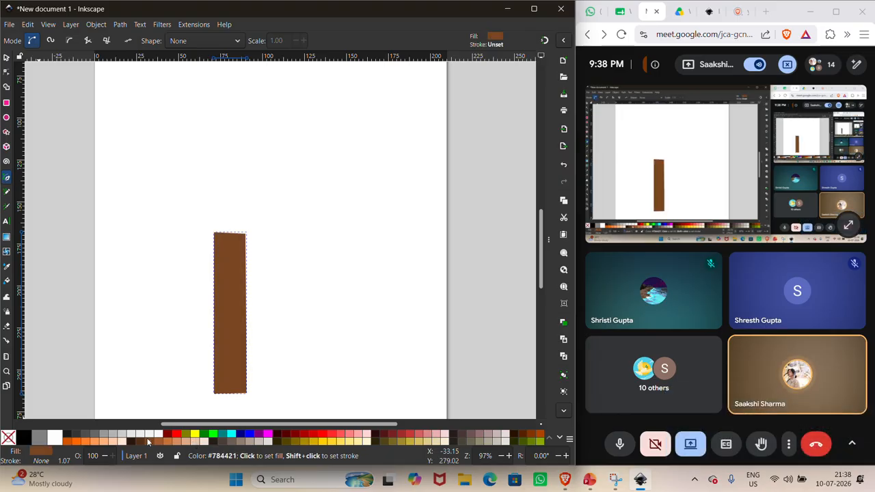
Step: Start a canopy outline with the Pen tool at the trunk's upper left edge, running up the left side and across the top
click(212, 266)
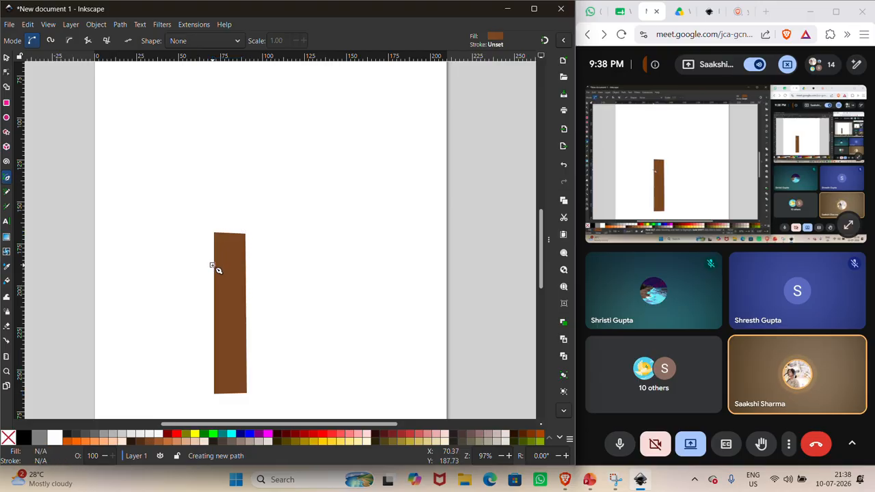
click(161, 260)
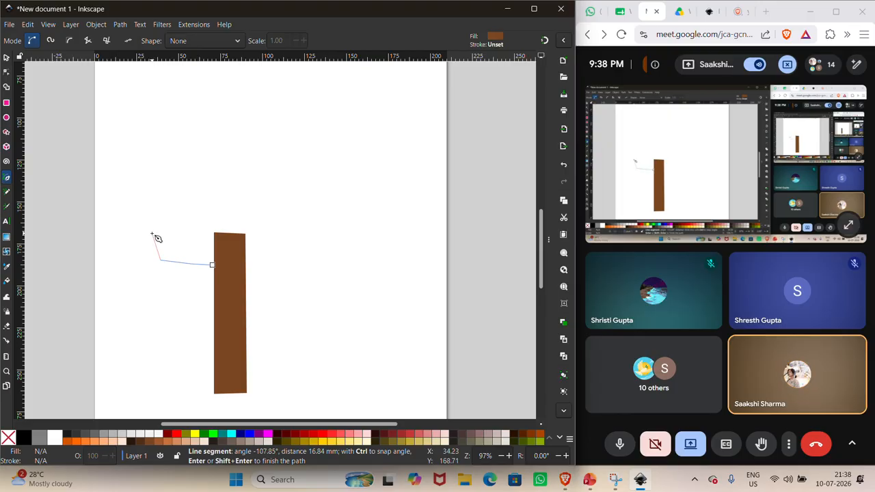
click(137, 191)
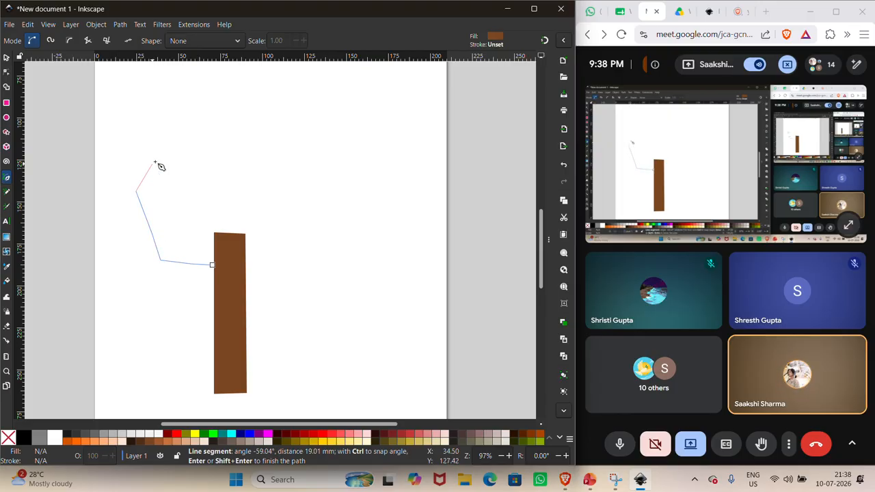
click(161, 155)
click(160, 117)
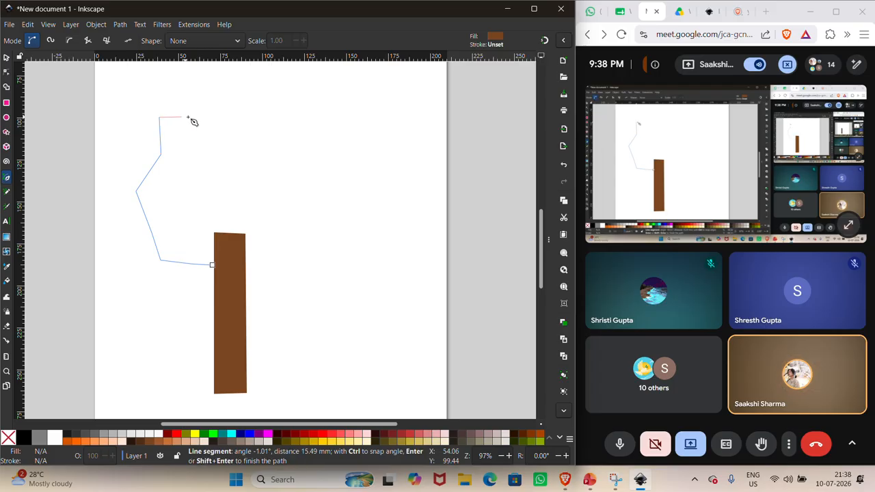
click(217, 118)
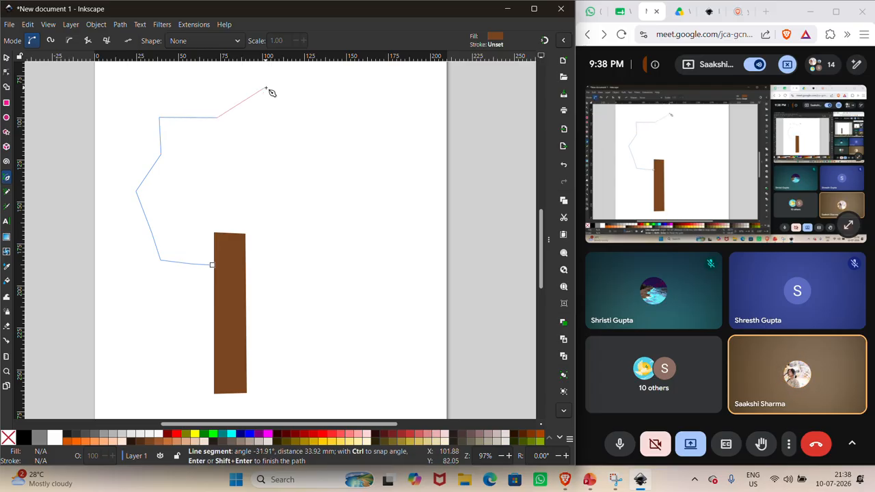
click(247, 113)
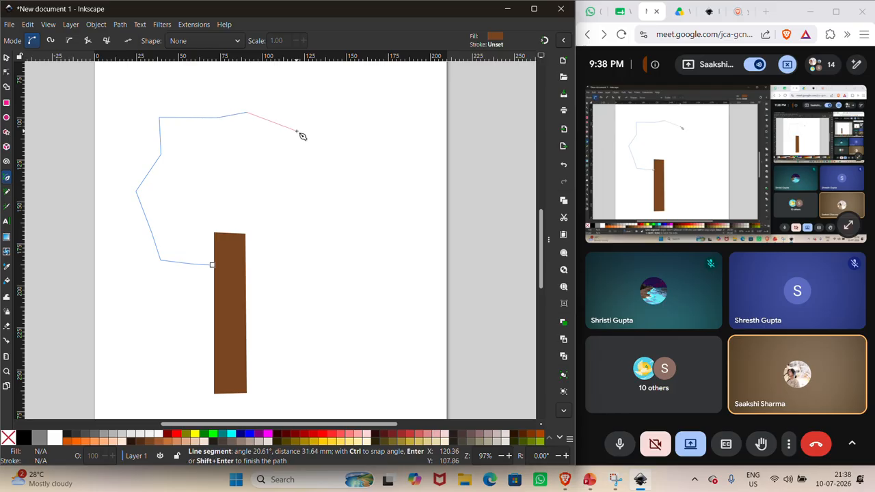
Step: Continue the canopy outline down the right side and close it at the trunk, about 125 mm wide and 95 mm tall
click(320, 164)
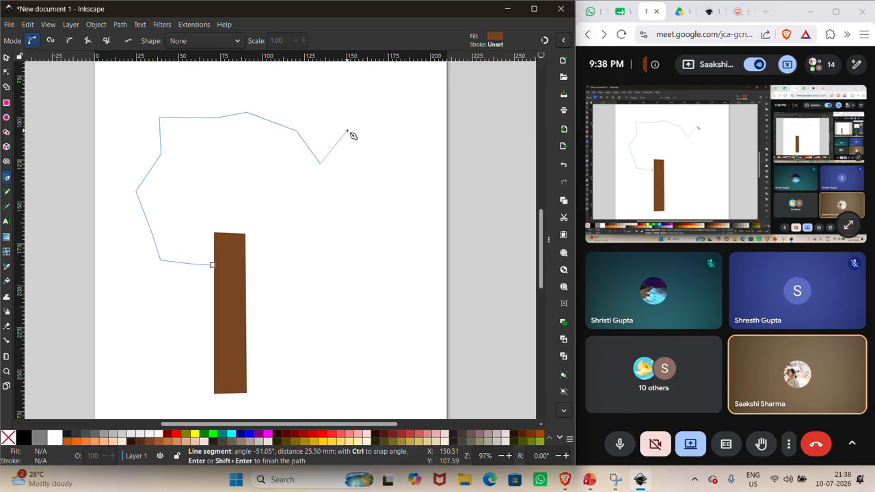
click(347, 163)
click(348, 191)
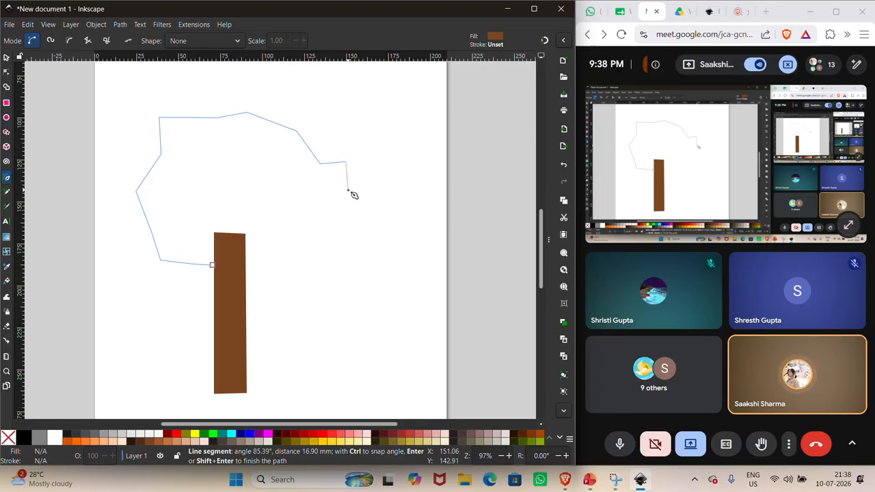
click(327, 220)
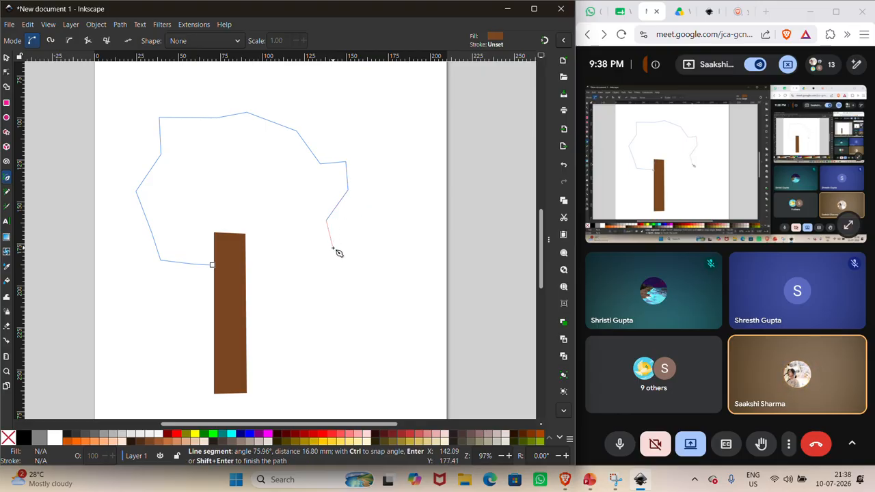
click(332, 248)
click(299, 258)
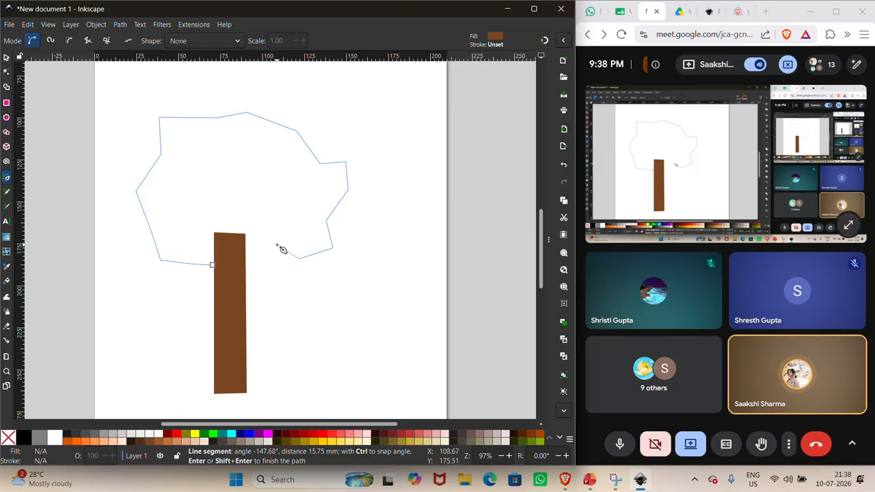
click(277, 245)
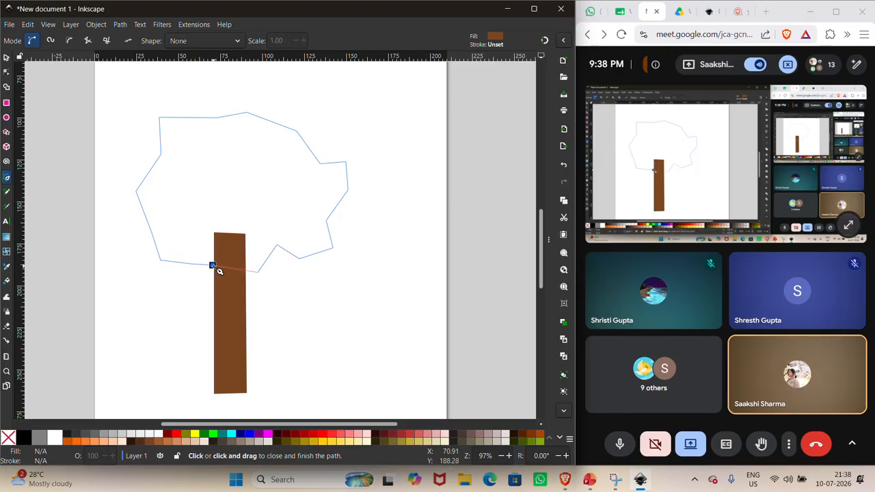
click(213, 266)
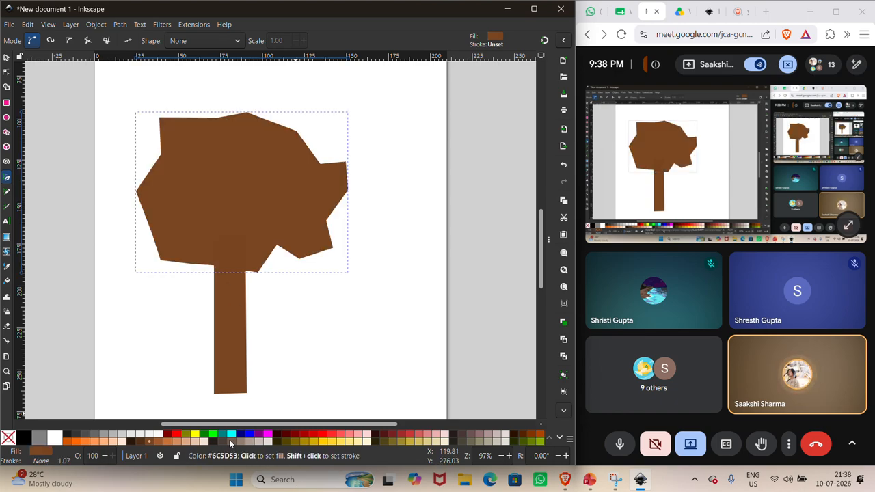
Step: Try lime and pale green fills on the canopy and settle on green #5FD35F
click(213, 434)
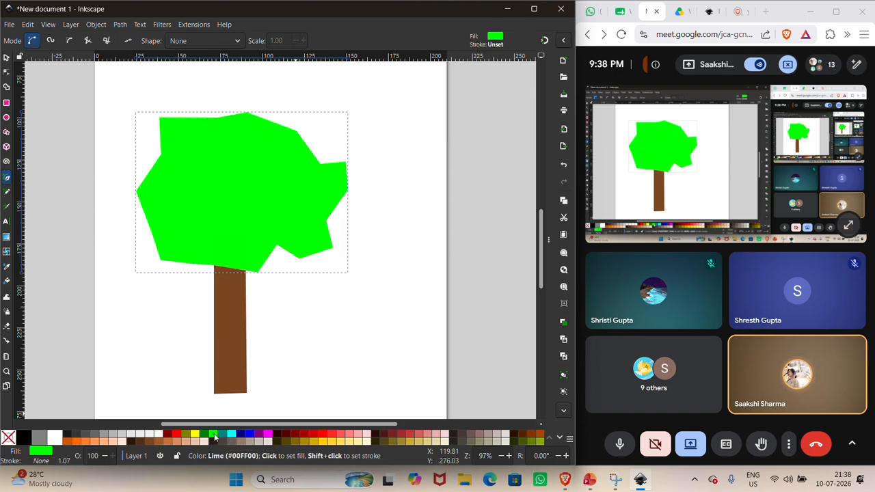
scroll(214, 434, down, 5)
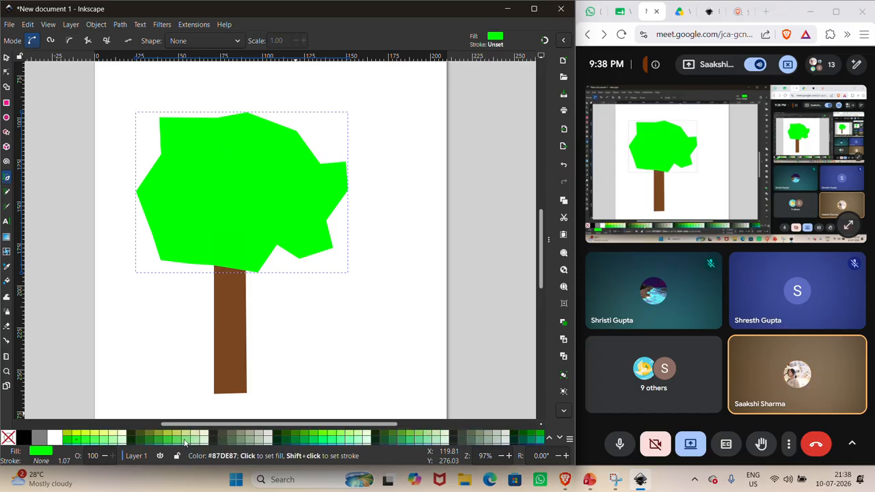
click(182, 444)
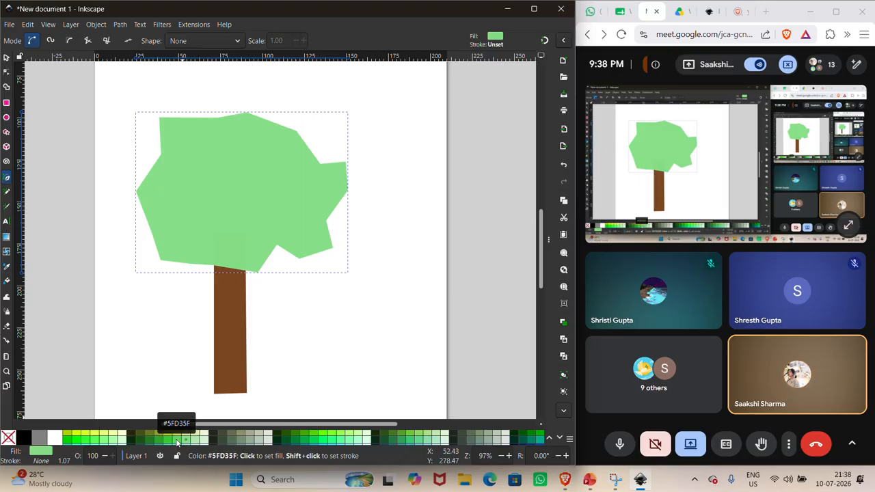
click(177, 440)
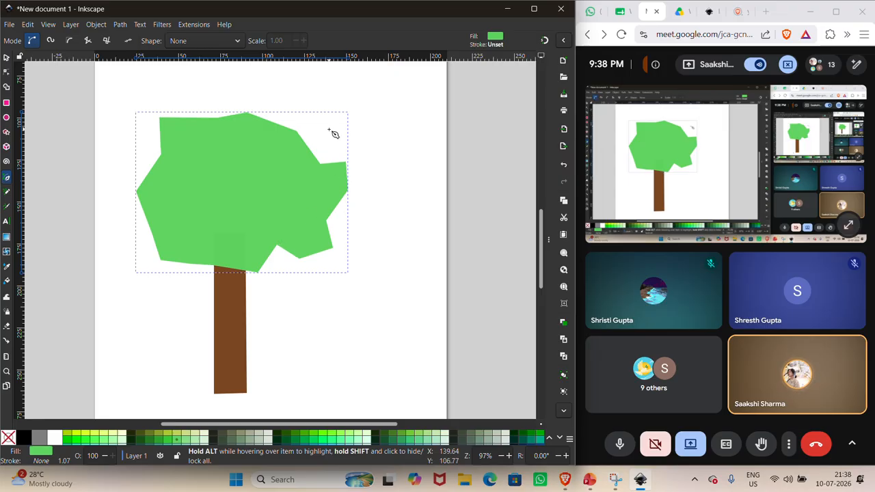
Step: Show the canopy path's nodes and simplify the path three times
click(5, 72)
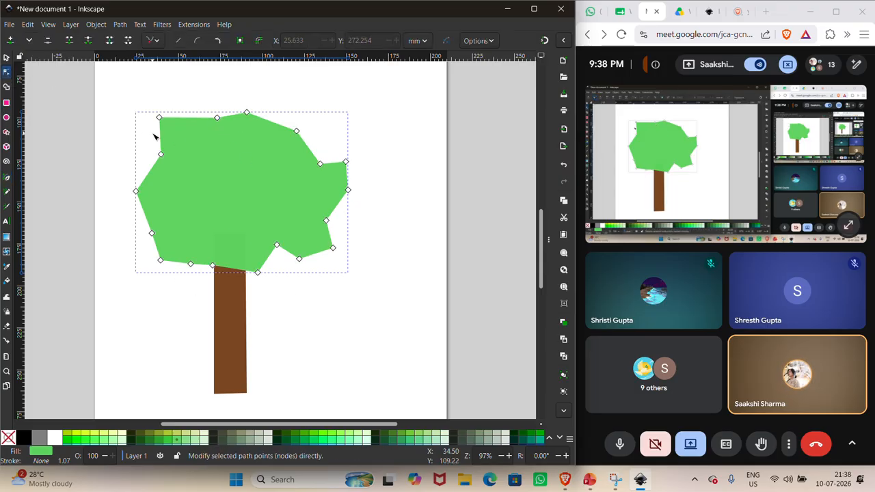
click(121, 25)
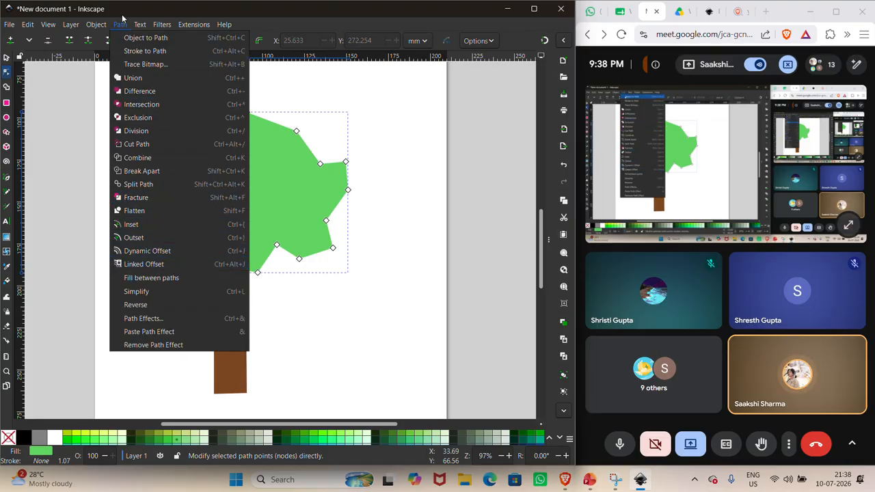
click(151, 292)
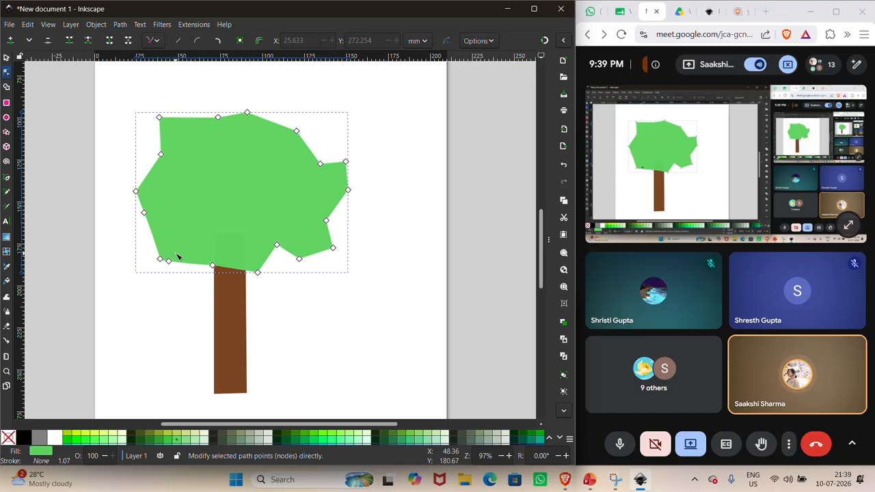
click(121, 25)
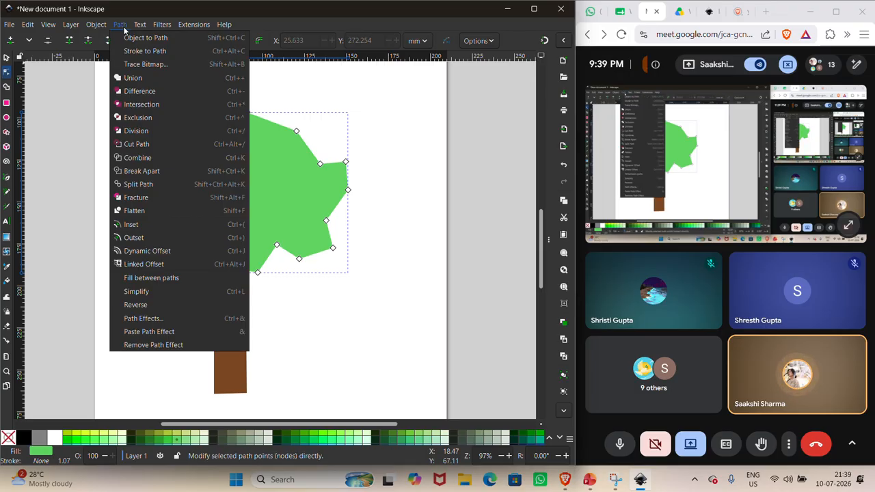
click(322, 317)
key(ctrl+l)
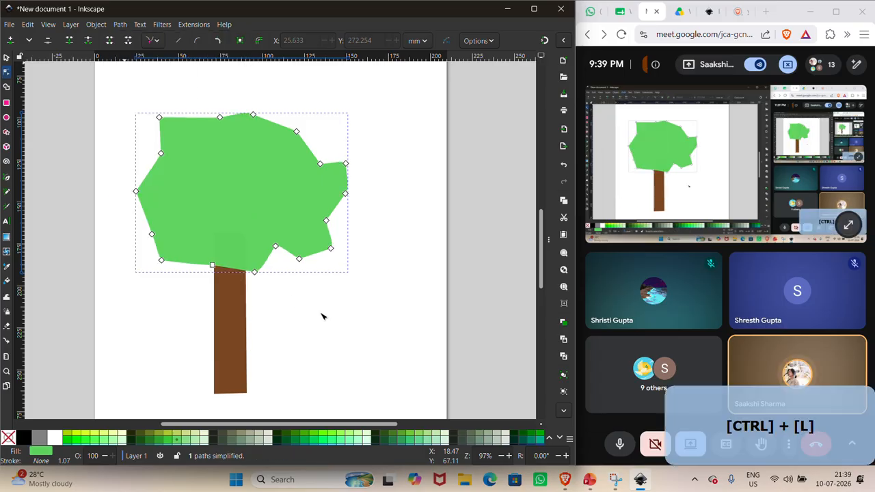
key(ctrl+l)
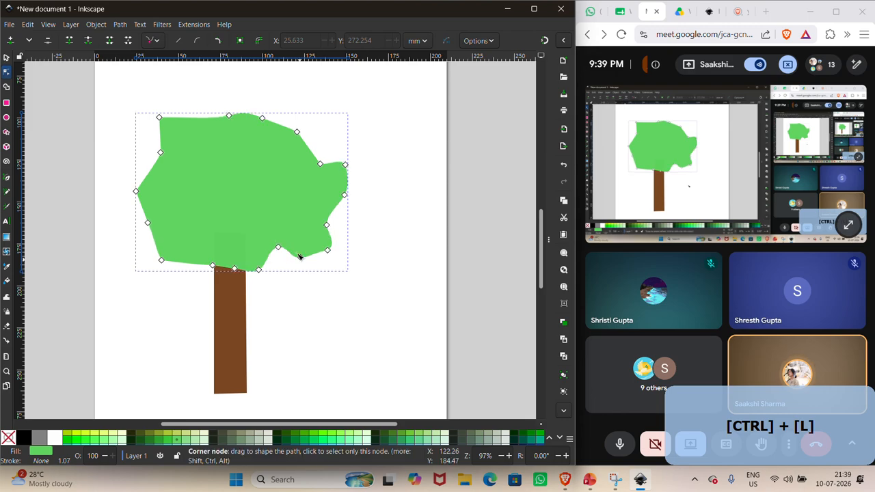
Step: Reshape the curves at the canopy's upper-left corner and along its left side by adjusting the node handles
click(159, 118)
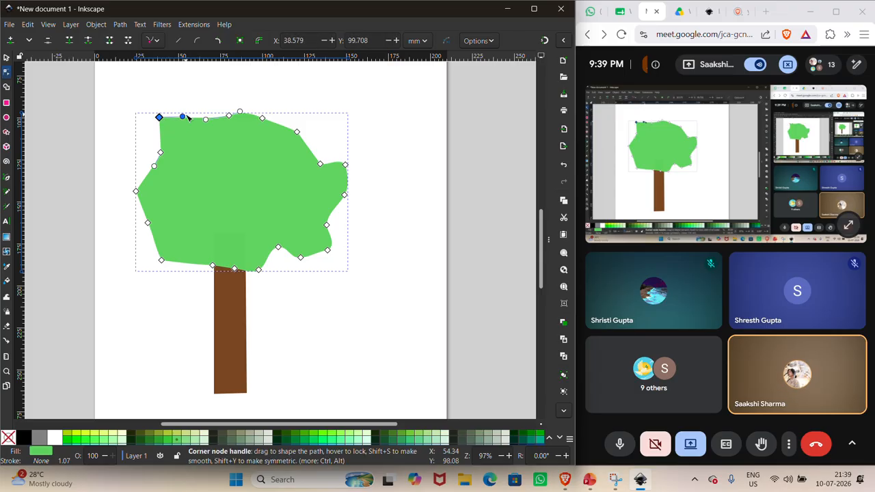
drag(186, 117, 183, 106)
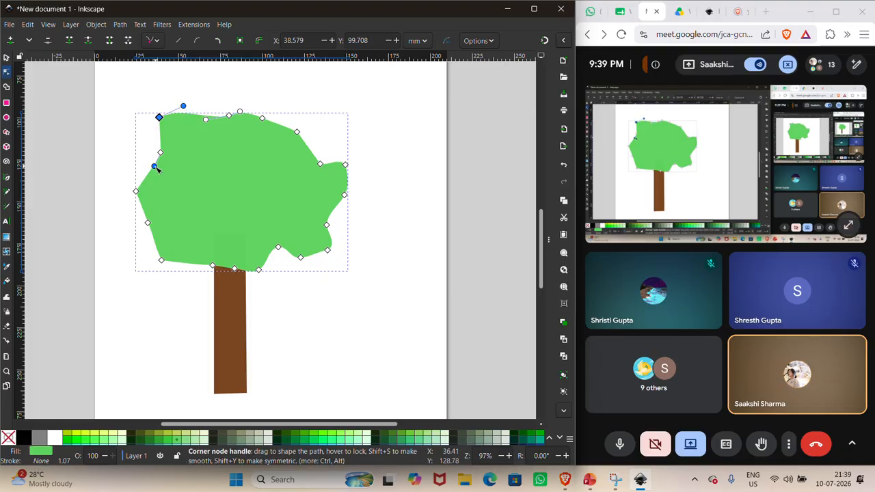
drag(155, 167, 137, 158)
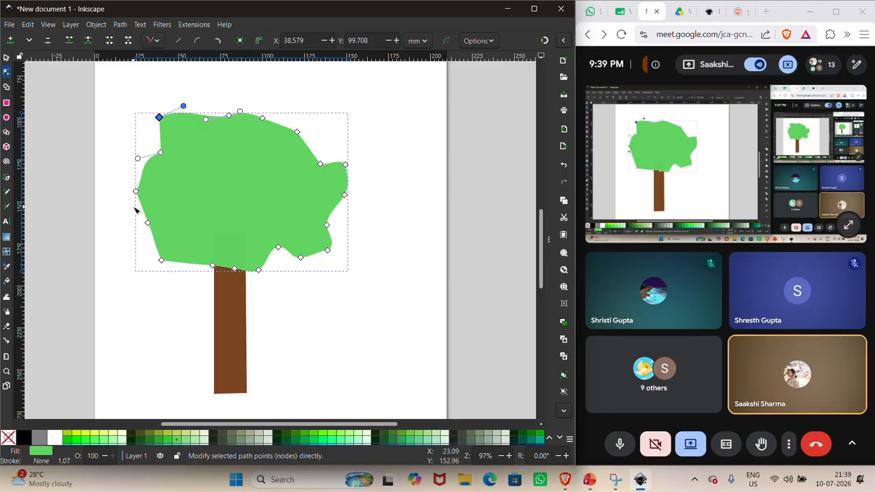
click(137, 193)
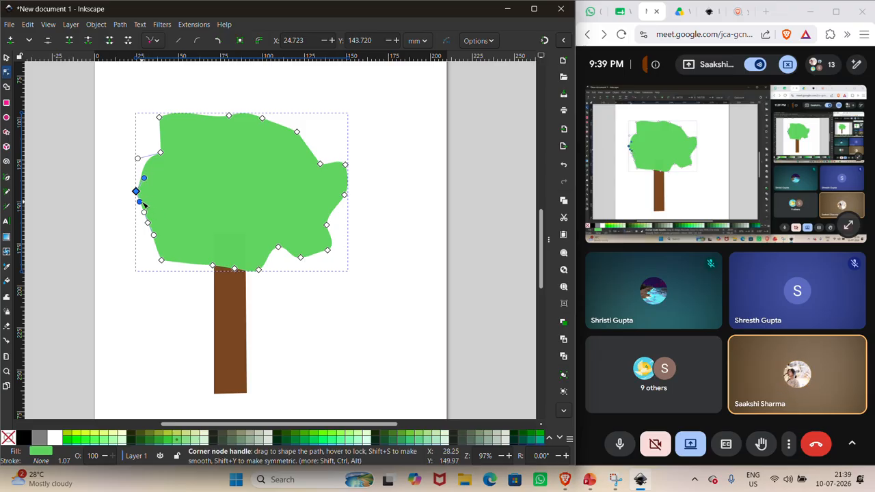
drag(143, 204, 149, 202)
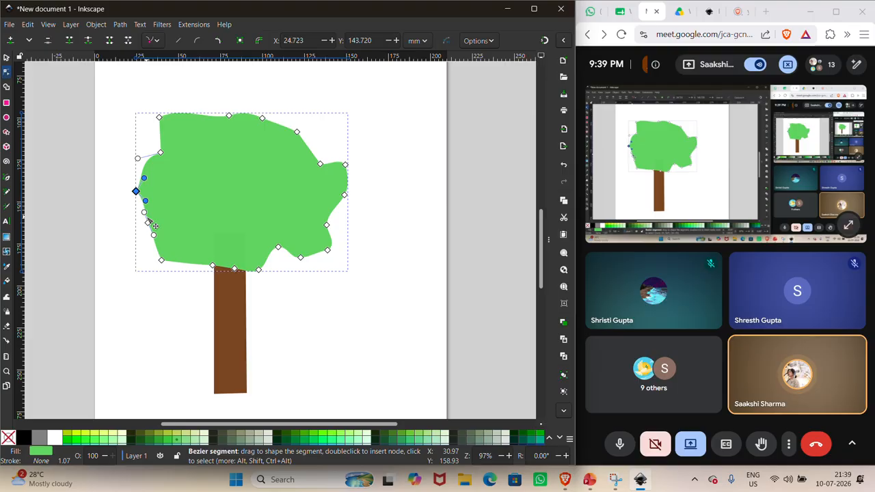
drag(149, 217, 157, 237)
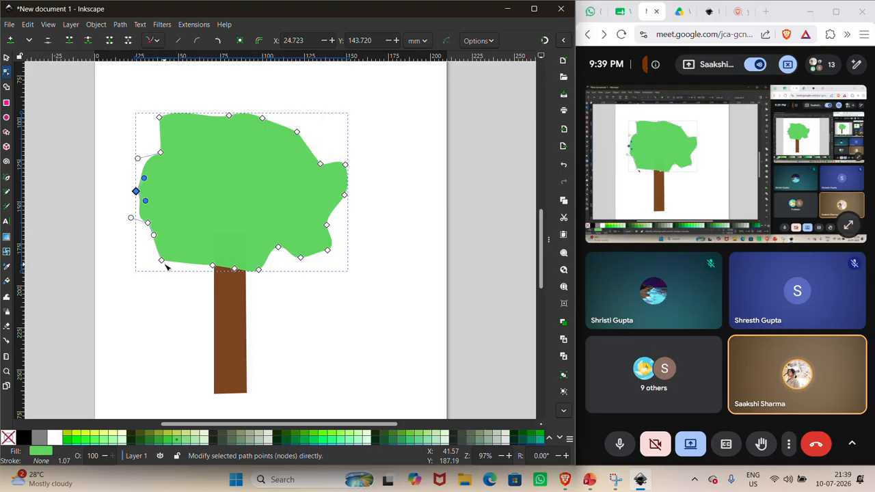
Step: Move the nodes along the canopy's lower and right edges outward to round its outline, lowering the one over the trunk
click(161, 261)
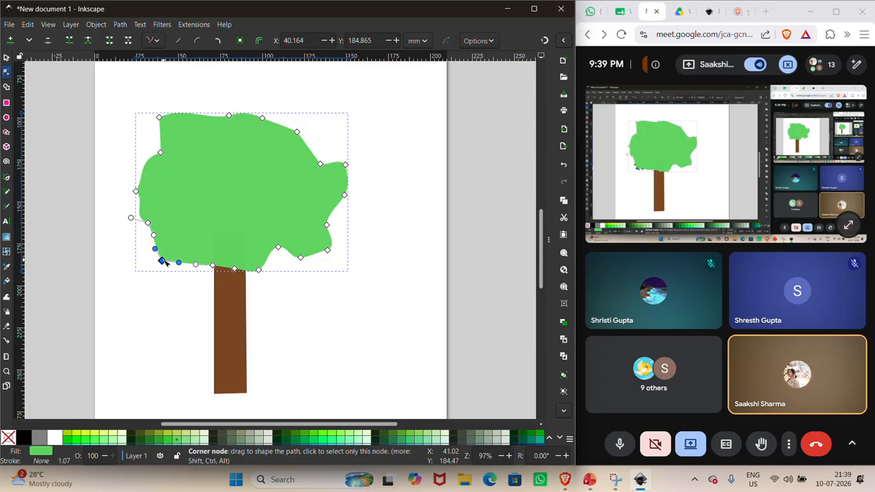
mouse_move(163, 261)
mouse_down()
mouse_move(179, 269)
mouse_move(170, 265)
mouse_up()
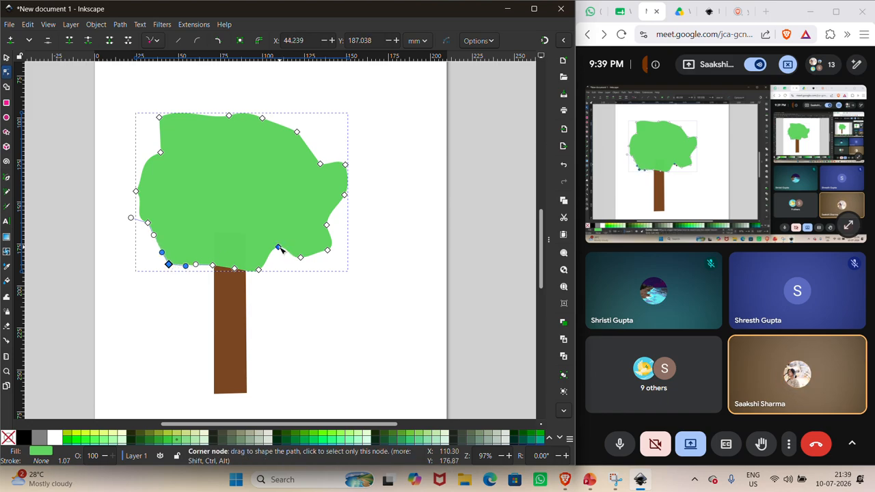
drag(280, 249, 325, 269)
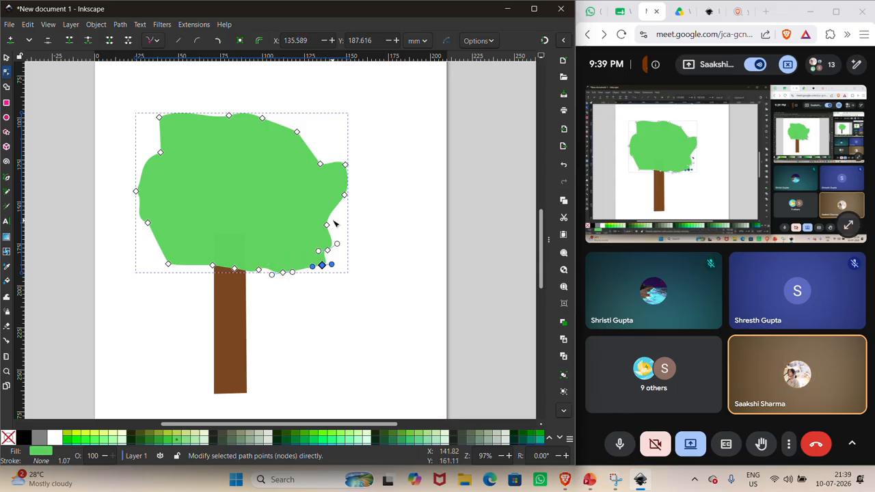
drag(329, 226, 302, 123)
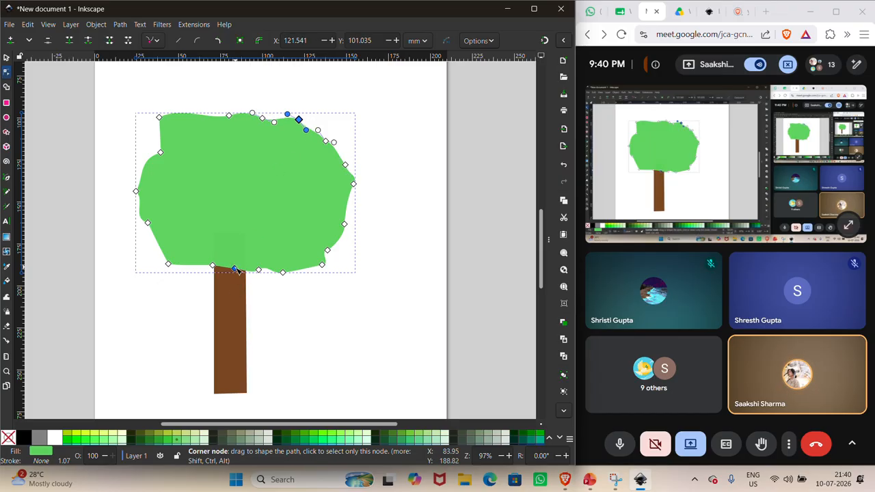
drag(237, 271, 237, 279)
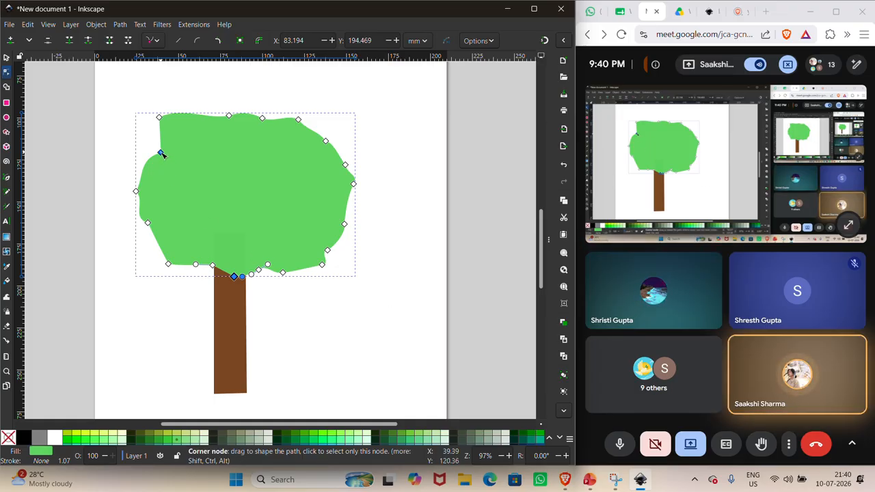
Step: Shift the two nodes at the canopy's upper-left corner to smooth the outline there
drag(161, 154, 153, 151)
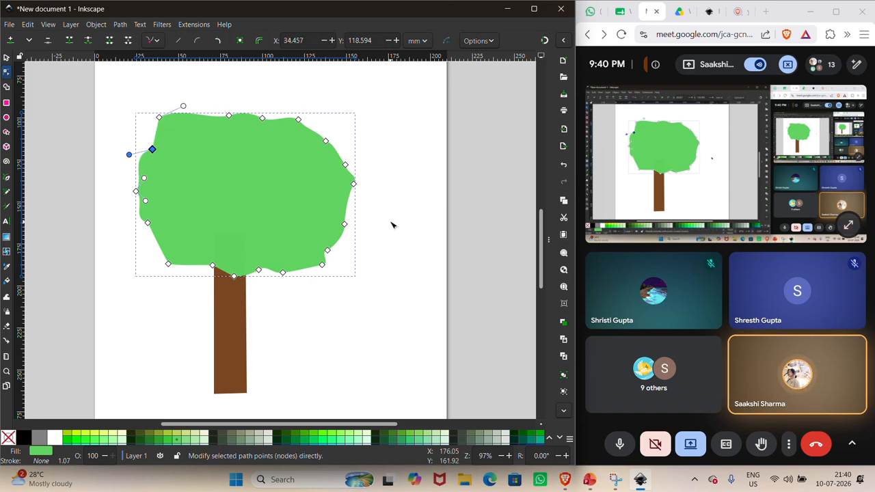
click(159, 118)
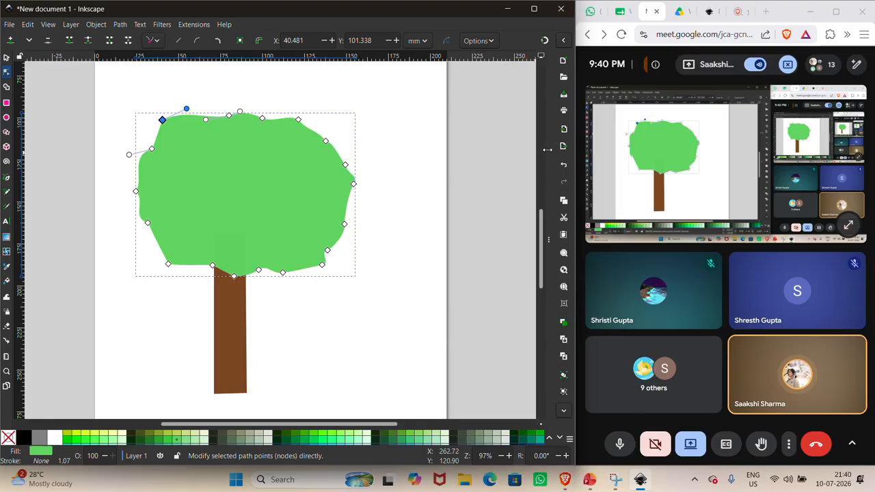
Step: Show the document's object list and select the trunk path in it
drag(546, 150, 484, 158)
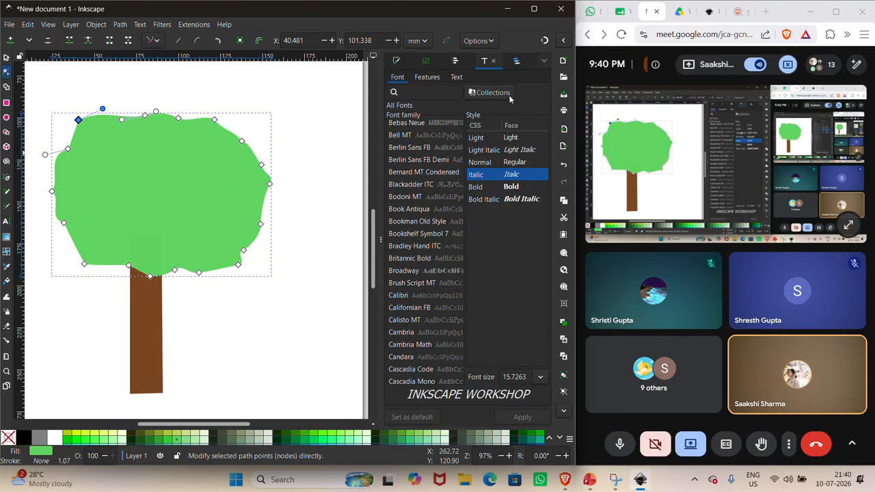
click(516, 61)
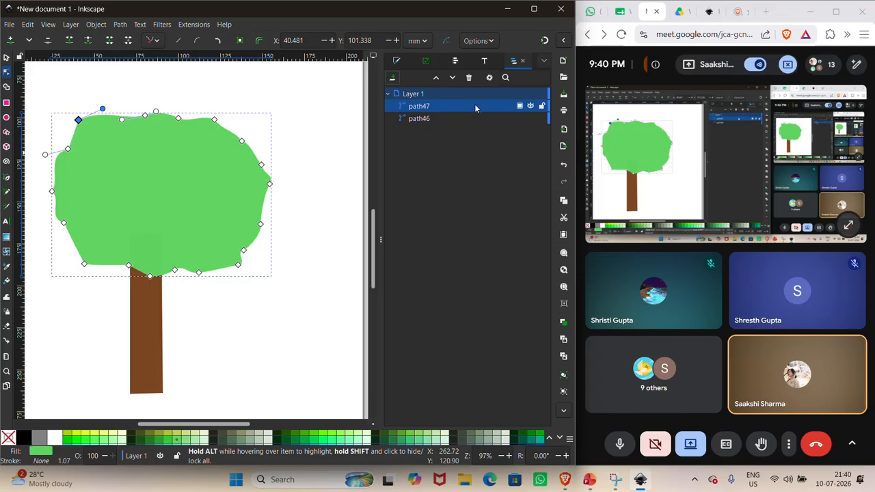
click(465, 118)
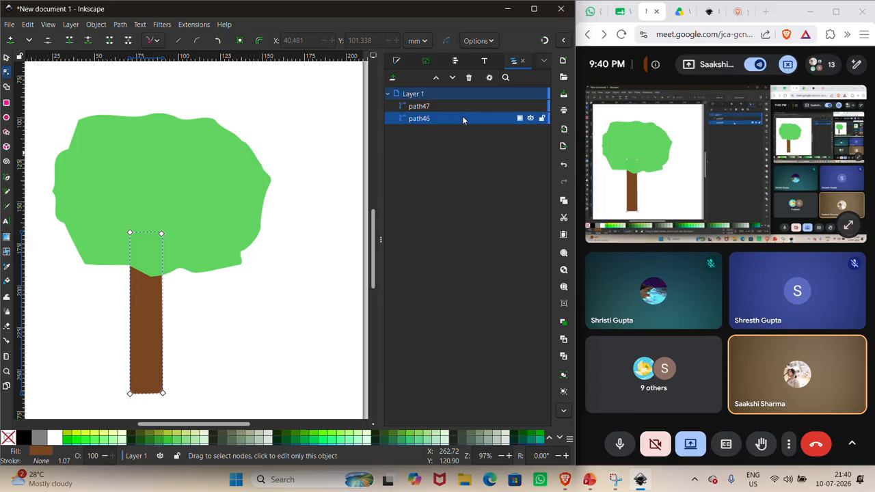
mouse_move(462, 118)
mouse_down()
mouse_move(462, 100)
mouse_move(461, 120)
mouse_up()
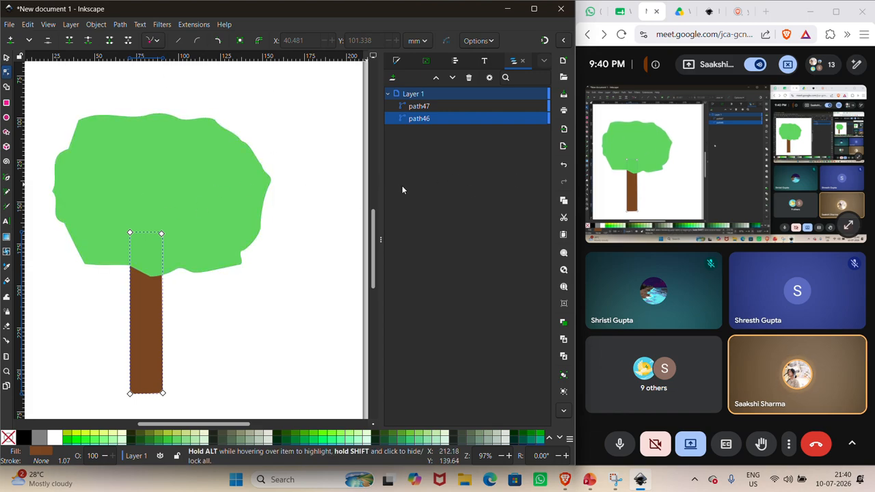
drag(379, 183, 537, 180)
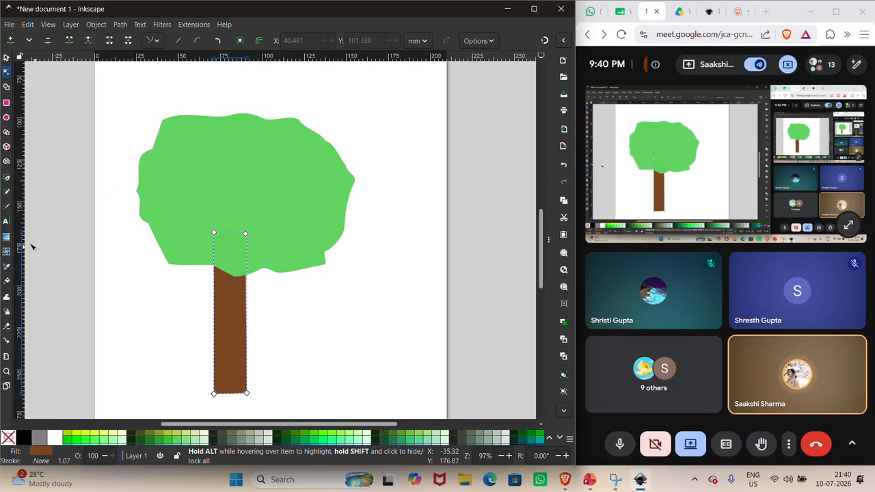
Step: Draw a closed, branching highlight shape about 86 mm wide and 48 mm high inside the canopy's upper-left area with the Pen tool
click(6, 179)
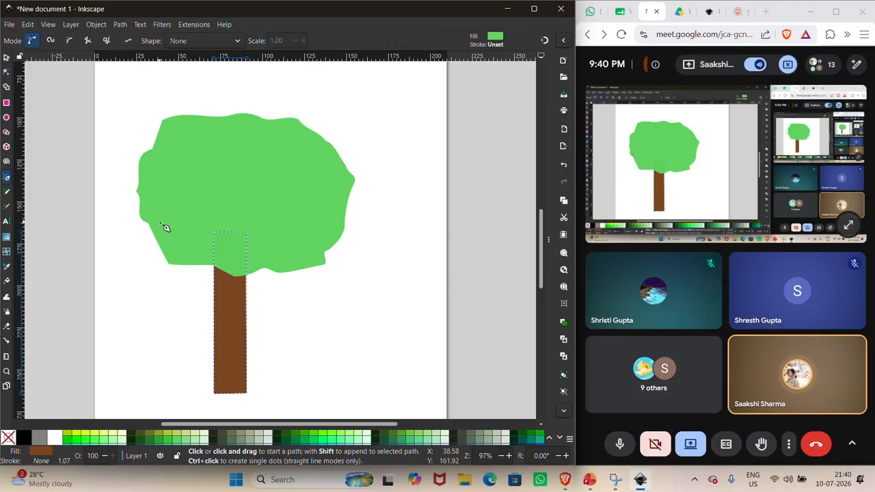
click(186, 228)
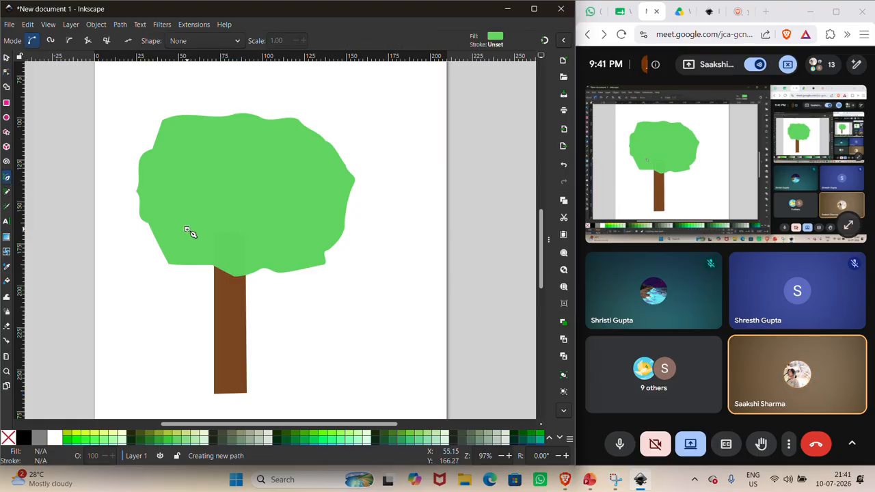
click(157, 201)
click(175, 155)
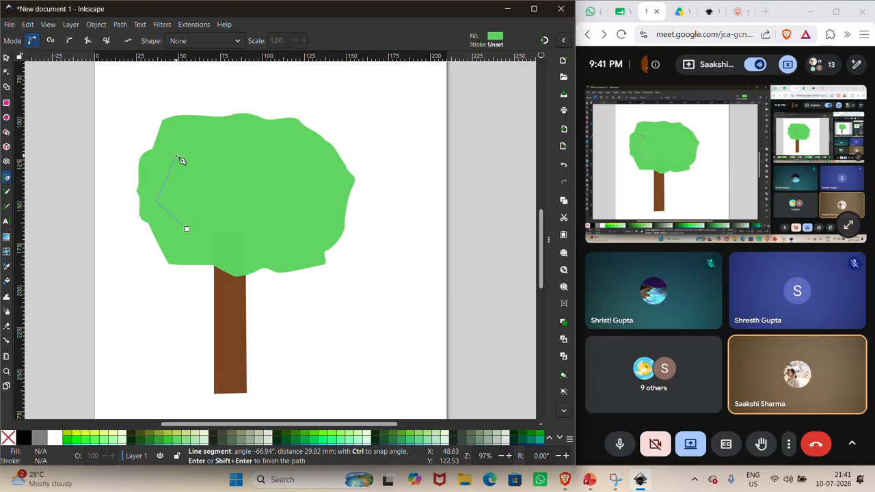
click(256, 149)
click(300, 179)
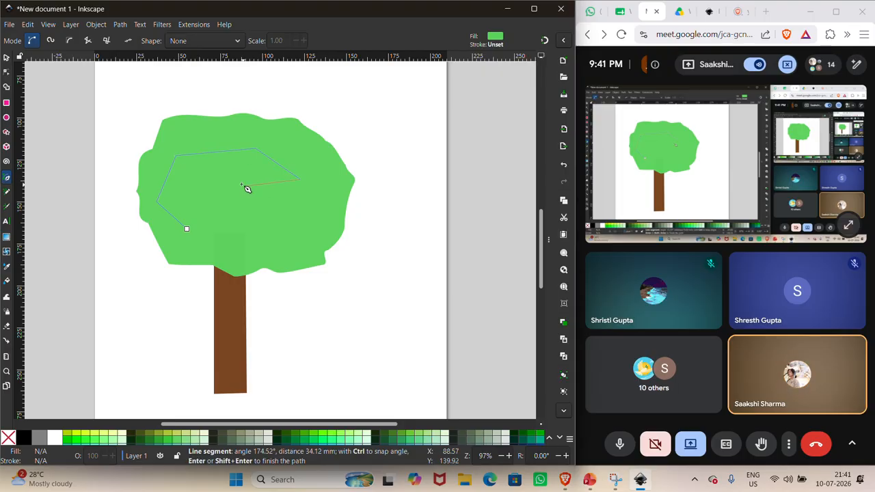
click(237, 178)
click(219, 167)
click(176, 168)
drag(219, 191, 177, 192)
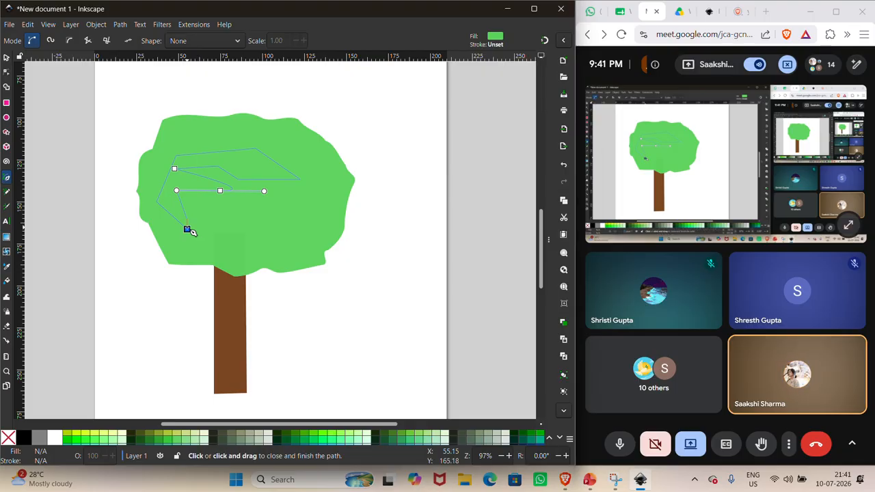
click(188, 230)
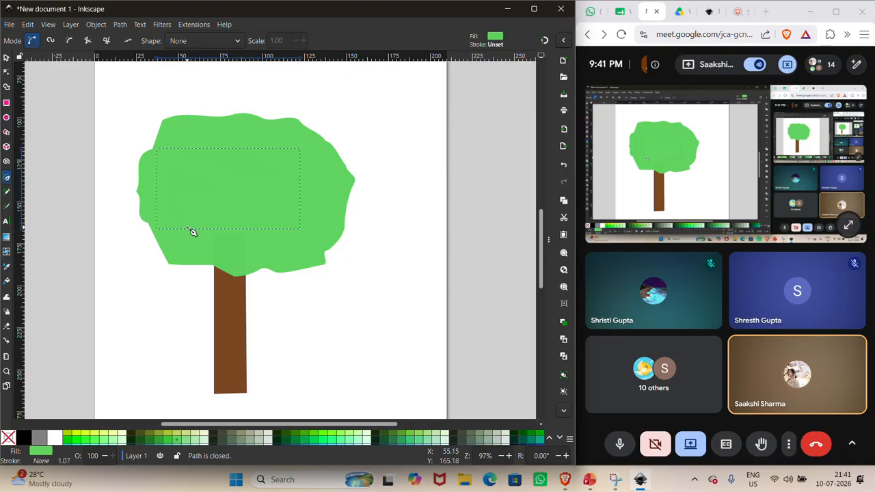
Step: Fill the highlight shape with light green #87DE87 and the canopy with darker green #2CA02C
click(188, 443)
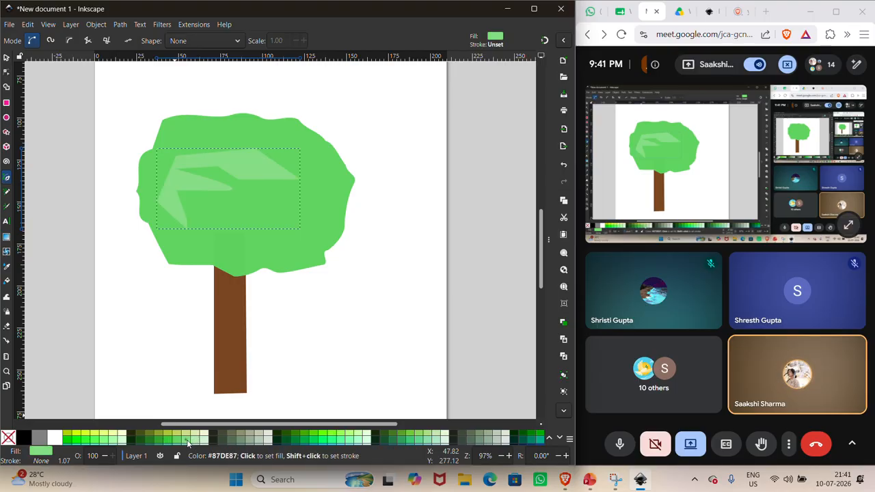
click(267, 262)
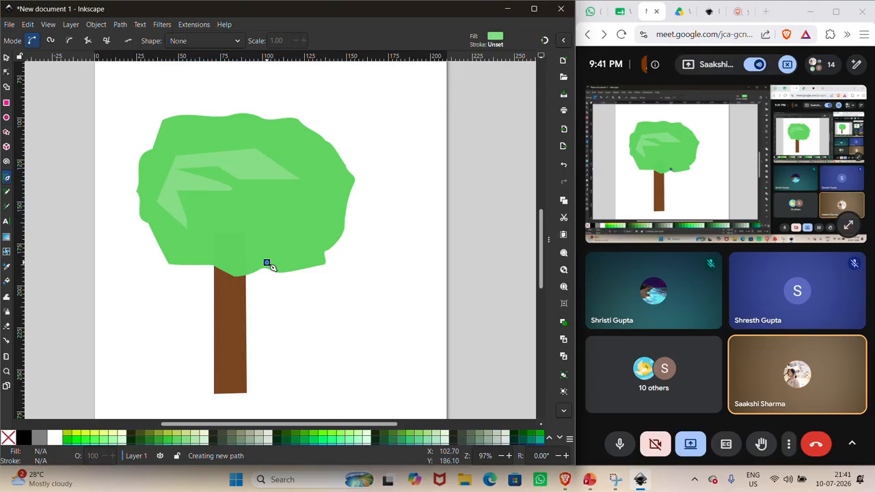
click(7, 57)
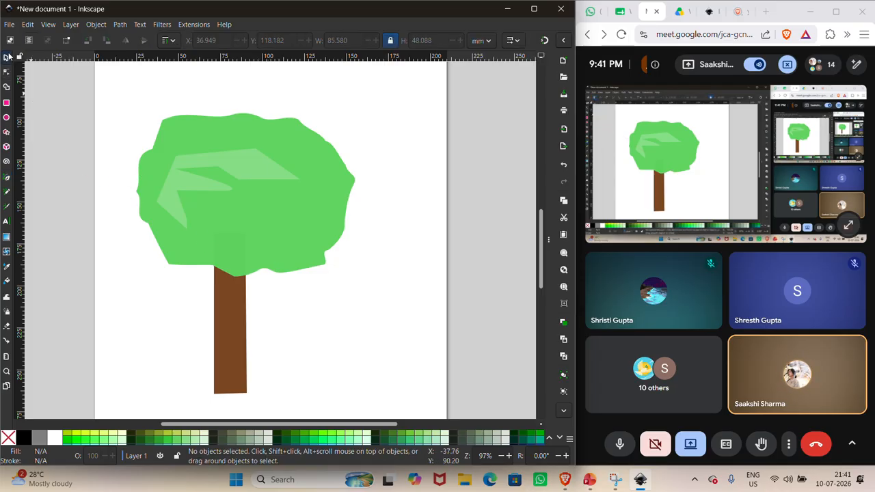
click(184, 126)
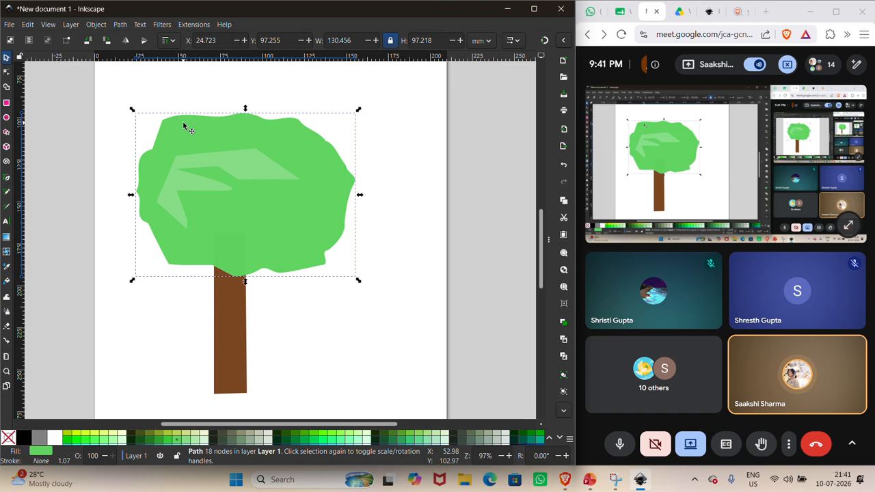
click(158, 441)
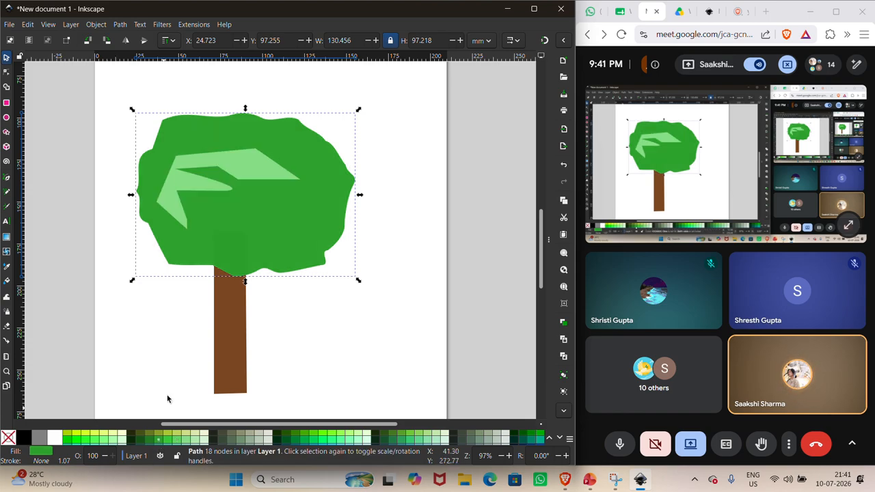
Step: Reshape the highlight by moving its upper nodes toward the canopy's top and left edges and raising its inner nodes
click(188, 188)
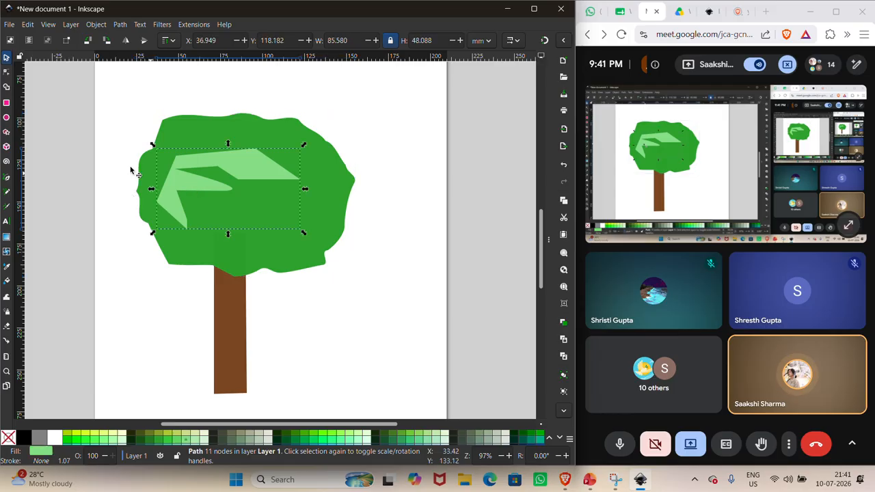
click(6, 72)
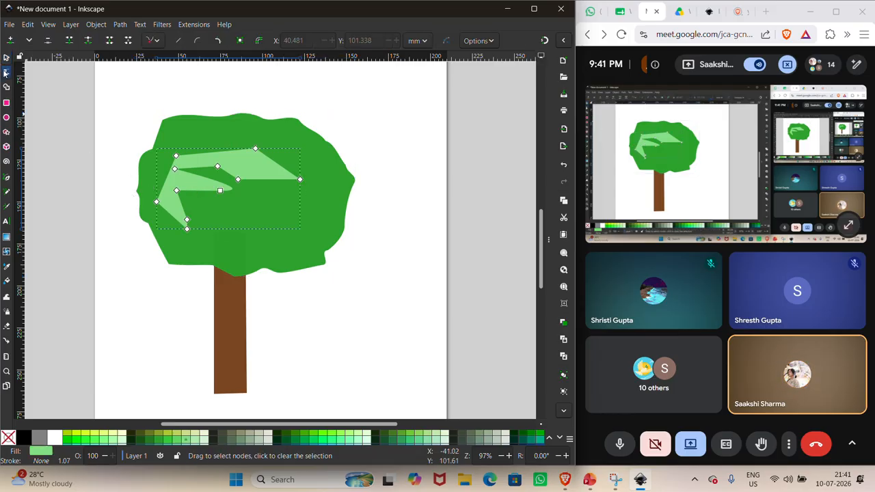
drag(175, 156, 149, 158)
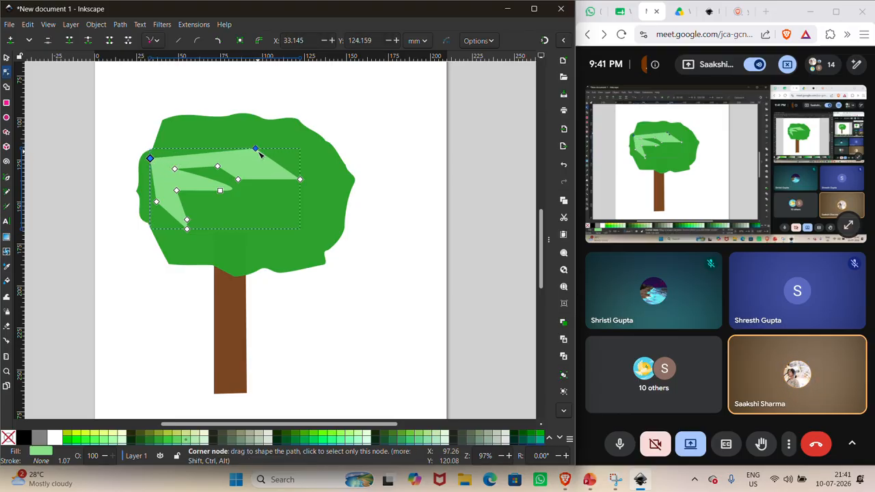
drag(256, 149, 203, 128)
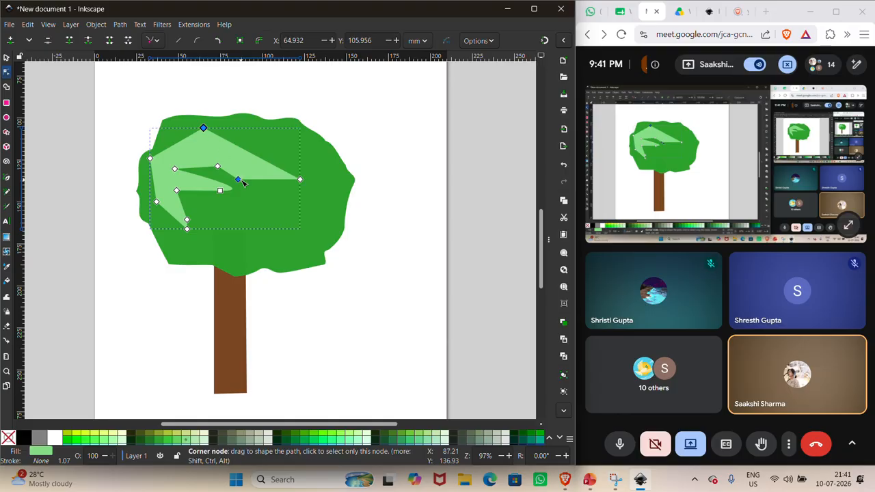
drag(220, 170, 225, 160)
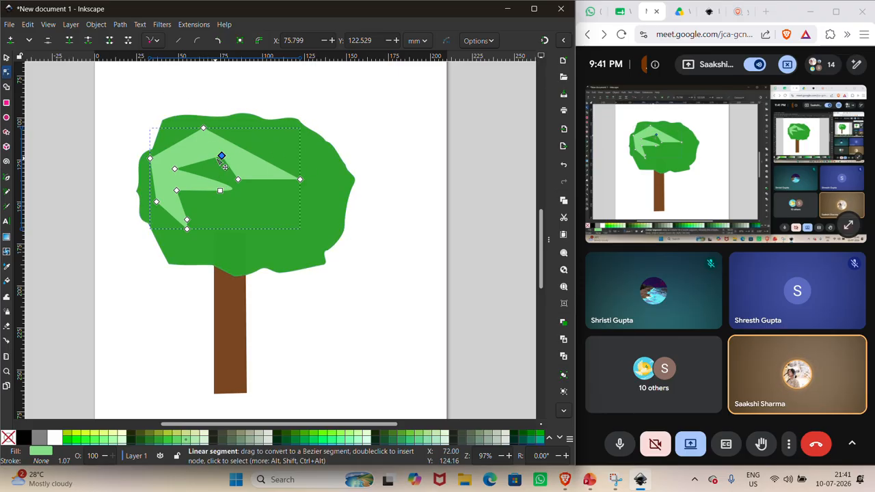
click(221, 156)
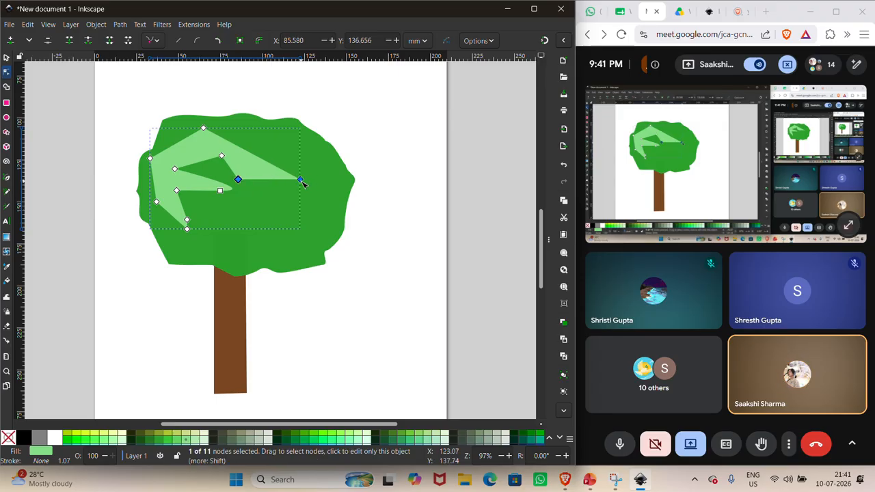
drag(300, 180, 290, 131)
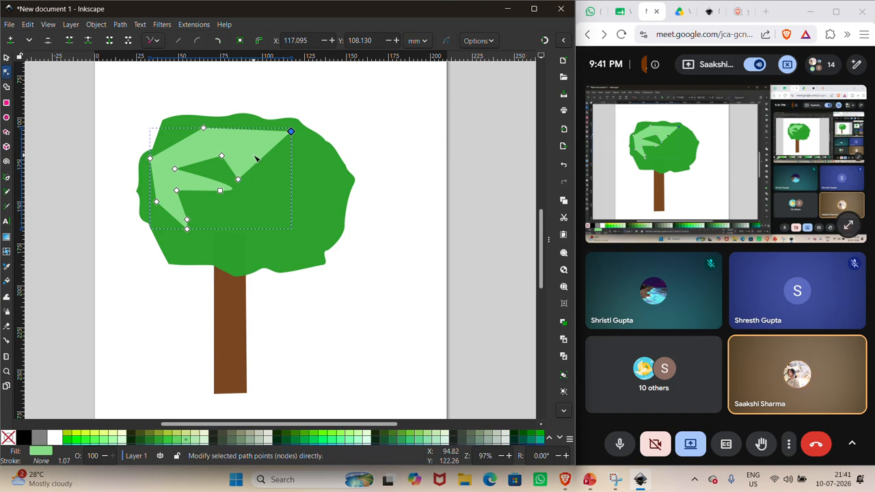
drag(239, 180, 255, 157)
click(366, 111)
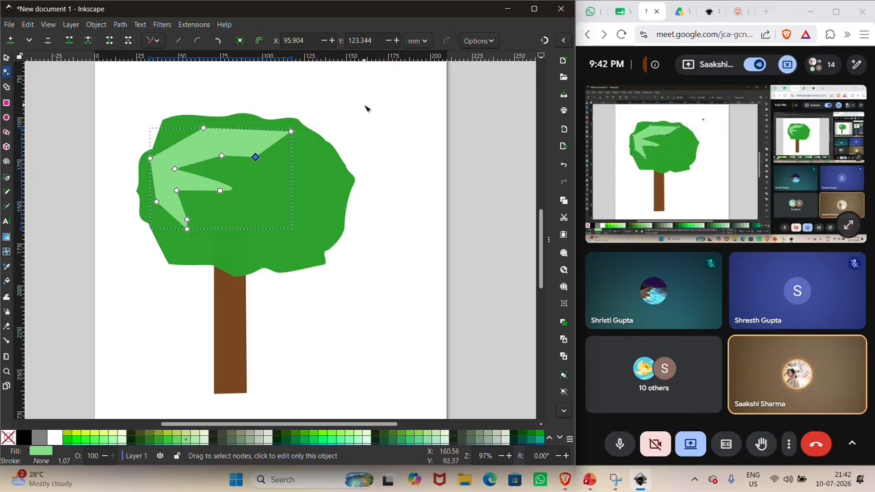
Step: Apply a linear gradient to the canopy, running diagonally from its lower-left corner to its upper-right edge
click(6, 237)
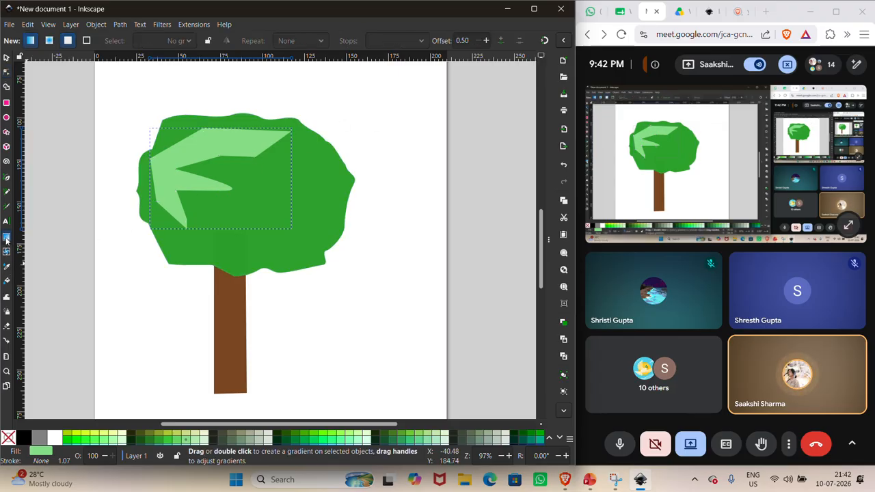
click(174, 259)
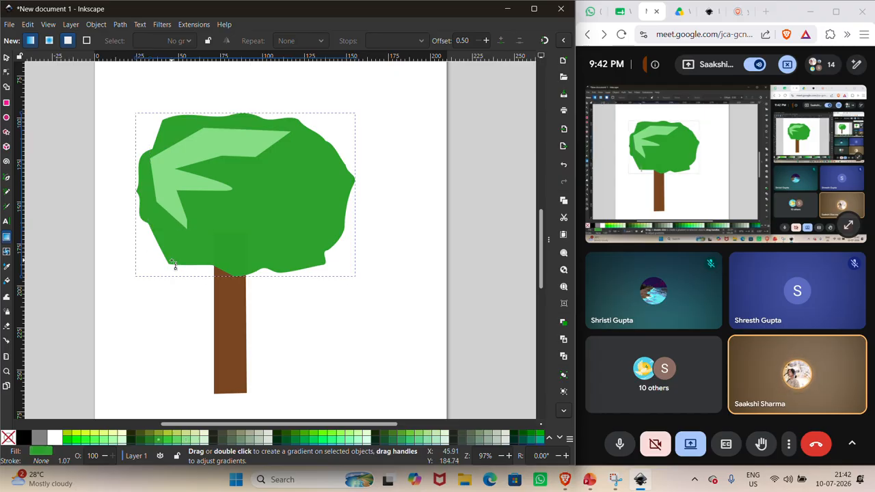
double_click(172, 261)
drag(172, 260, 335, 150)
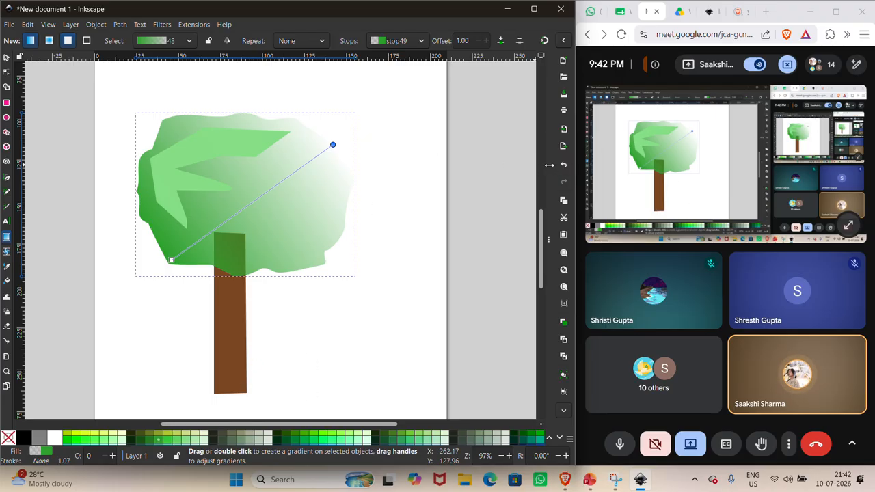
Step: Set the canopy gradient's end stop to opaque green #00D455 and its start stop's green value to 119
drag(548, 165, 483, 166)
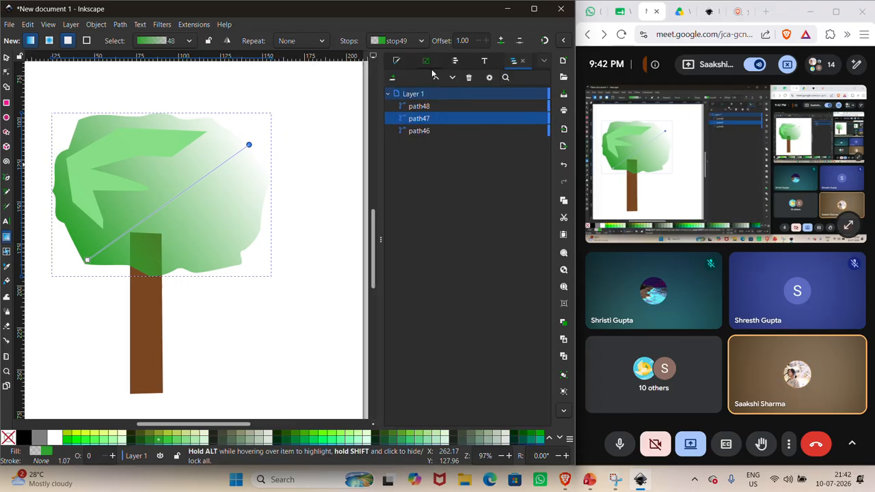
click(395, 61)
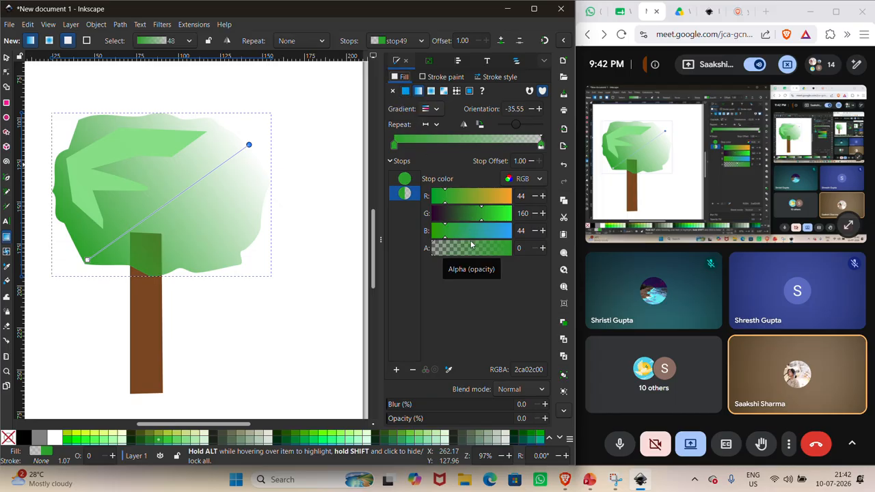
drag(463, 247, 487, 247)
click(249, 145)
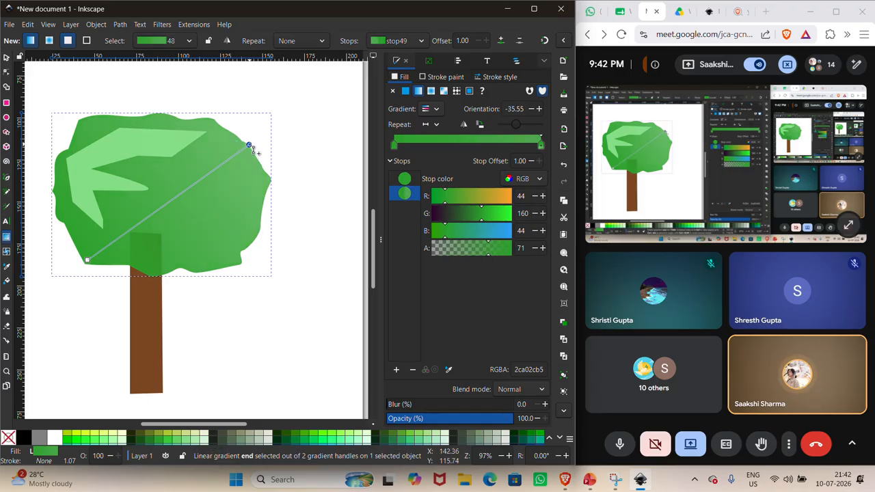
click(315, 441)
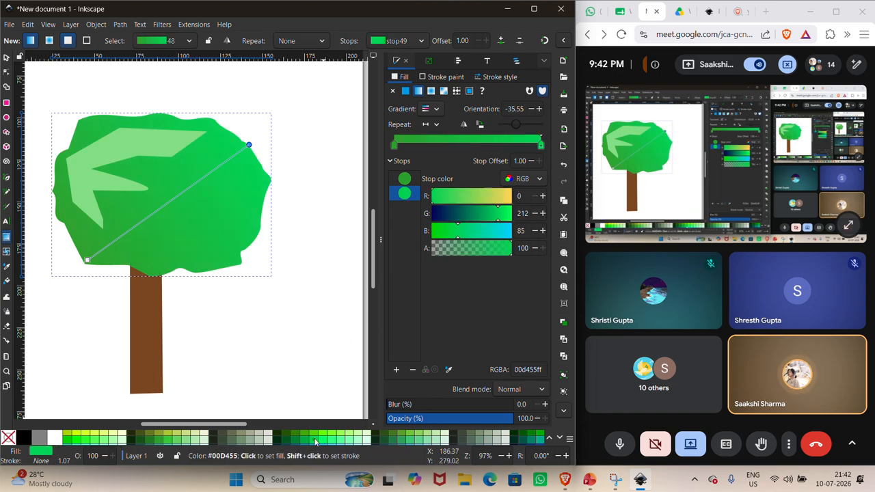
click(89, 261)
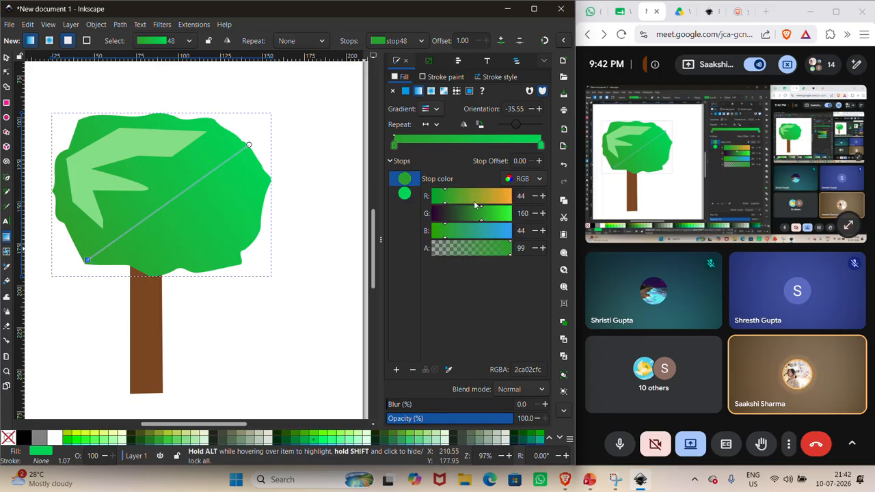
drag(477, 210, 468, 212)
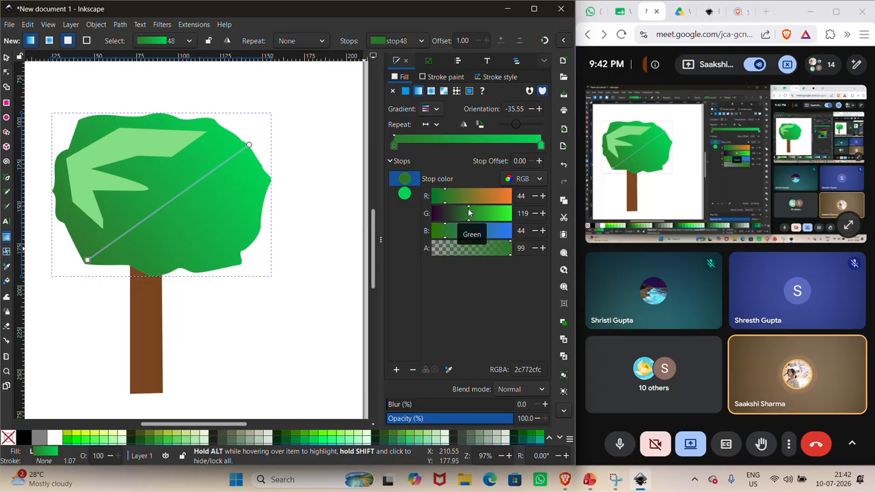
Step: Apply a diagonal linear gradient to the canopy's highlight and set its end stop to red 178 and alpha 64
click(119, 144)
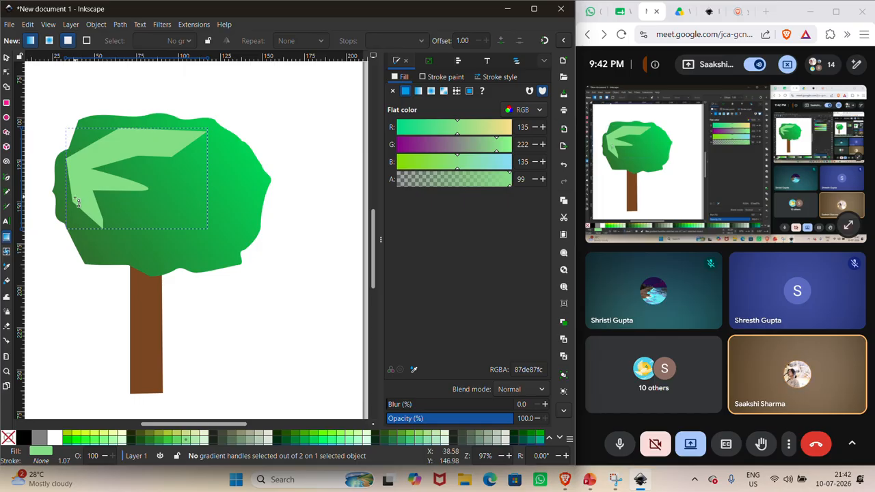
drag(71, 203, 188, 128)
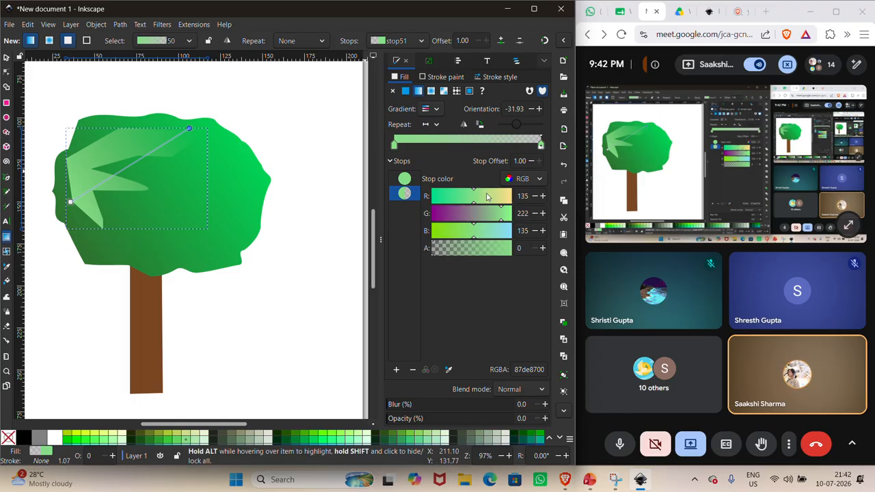
drag(481, 199, 514, 199)
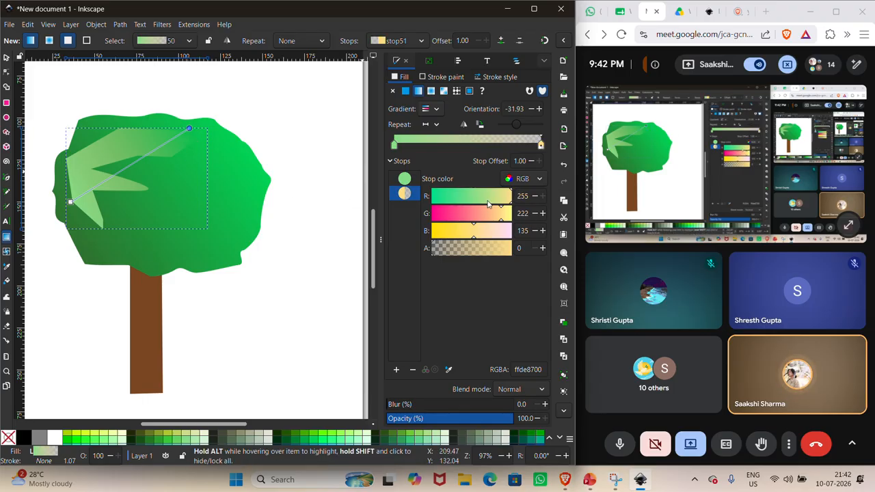
drag(502, 200, 490, 201)
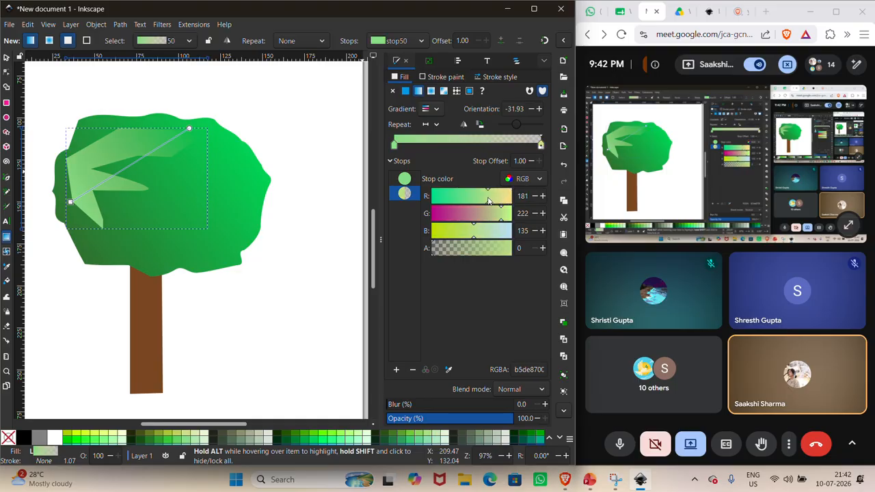
drag(464, 251, 481, 251)
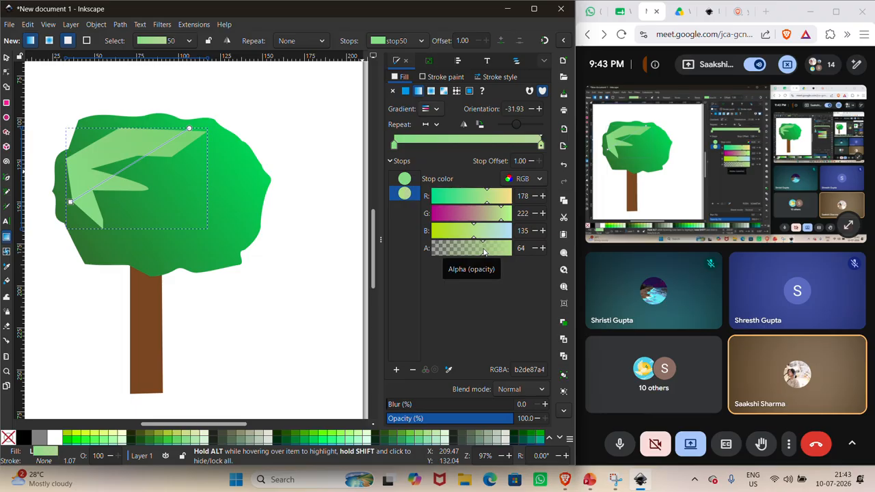
Step: Set the blue value of the highlight gradient's start stop to 68 and deselect the highlight
click(71, 203)
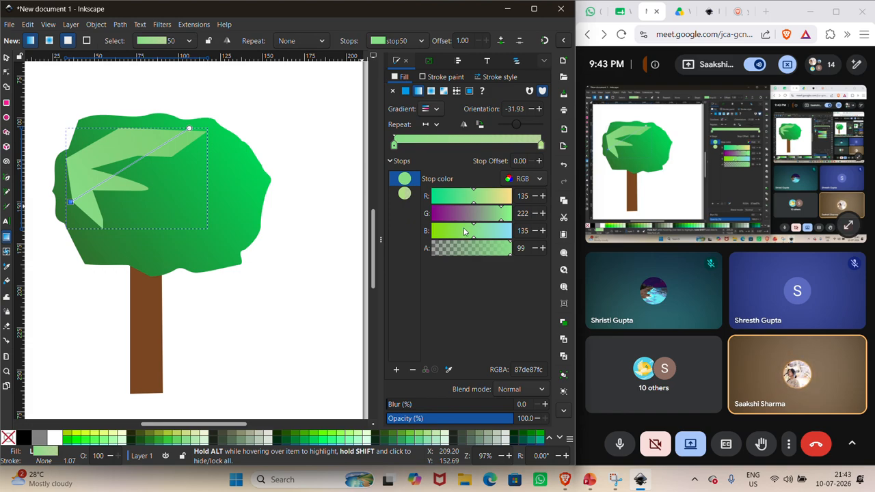
click(464, 231)
drag(465, 231, 452, 233)
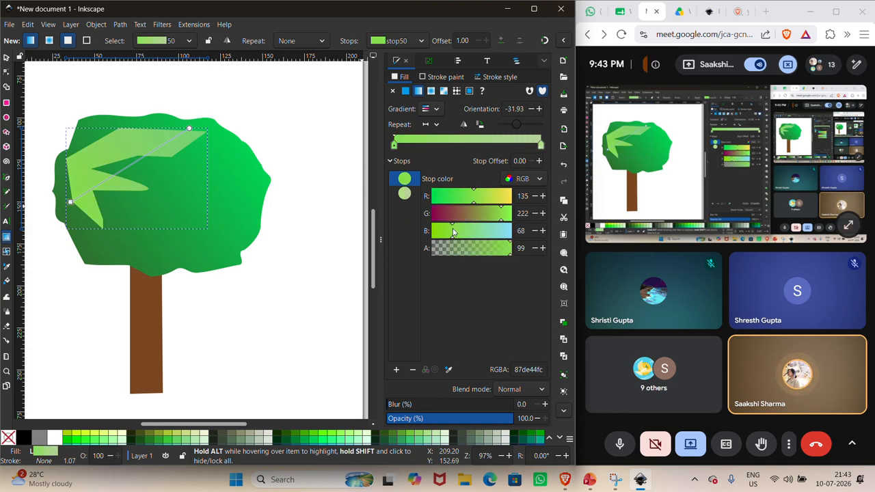
click(250, 273)
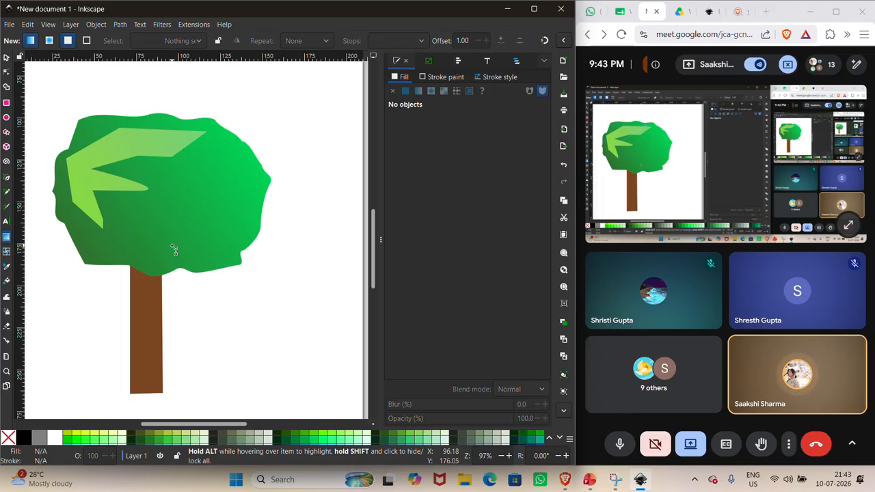
scroll(175, 250, down, 2)
scroll(174, 251, up, 4)
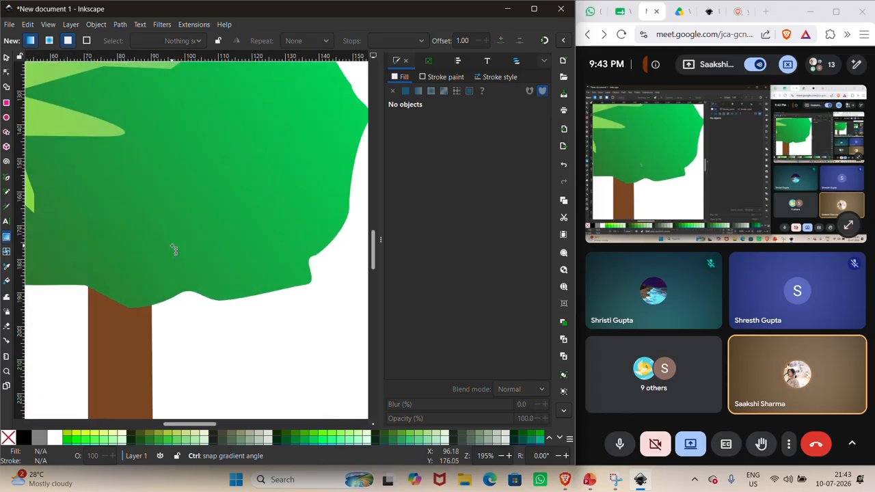
scroll(174, 250, down, 3)
scroll(174, 250, up, 6)
scroll(174, 250, down, 5)
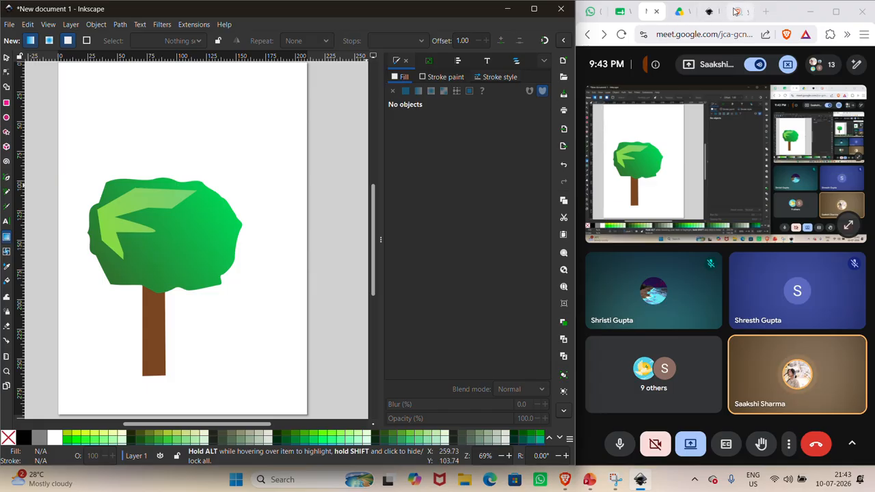
Step: Switch to the browser's Google Drive WEEK 1 folder, maximize the window and open SAKSW1InkA01-260519-v01-fin.pdf
click(677, 12)
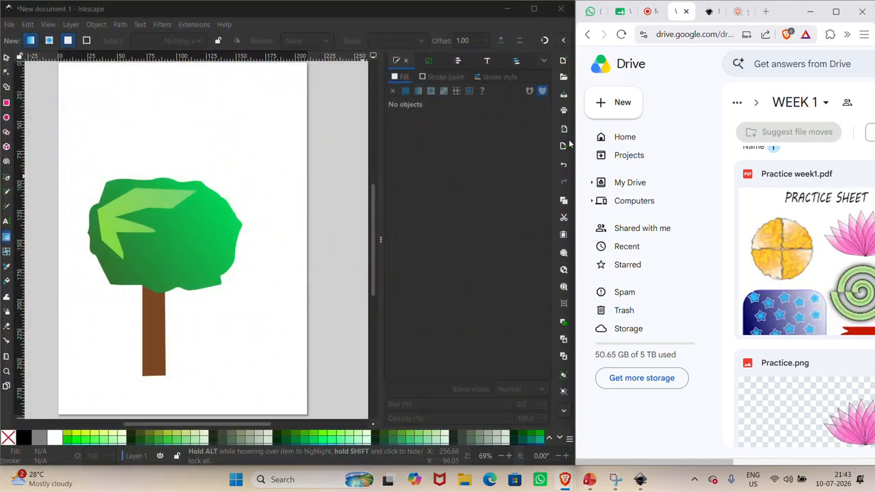
drag(574, 141, 222, 148)
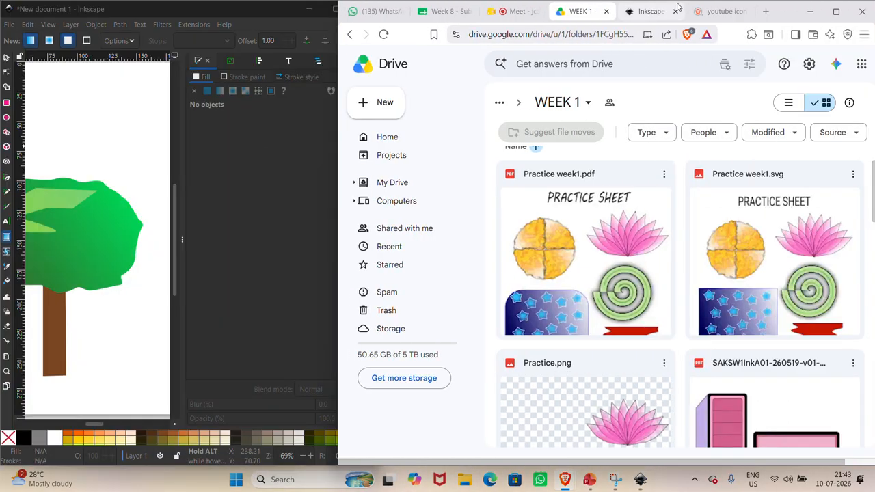
click(837, 12)
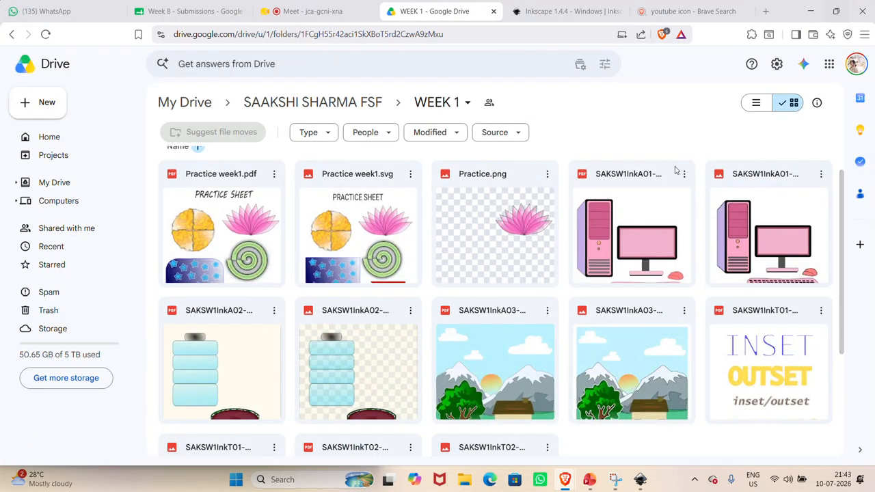
click(596, 251)
double_click(596, 251)
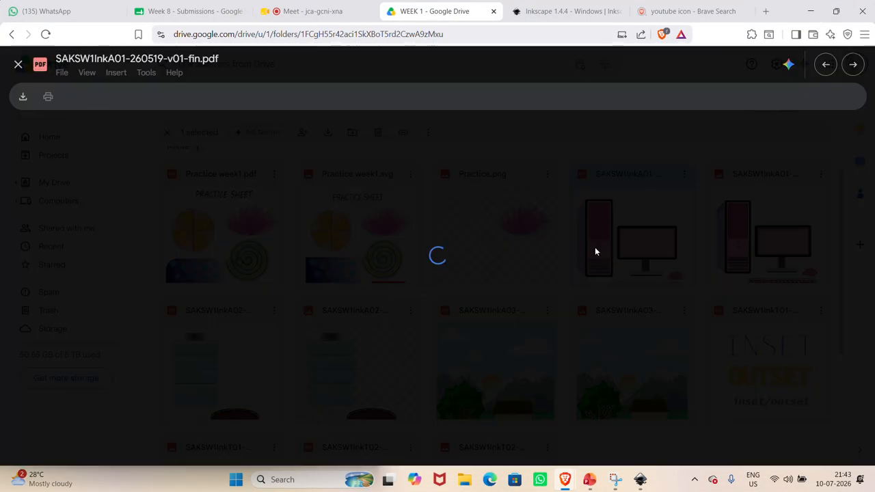
Step: Examine the computer illustration in the PDF, including the tower, monitor, keyboard and mouse details
scroll(377, 303, down, 3)
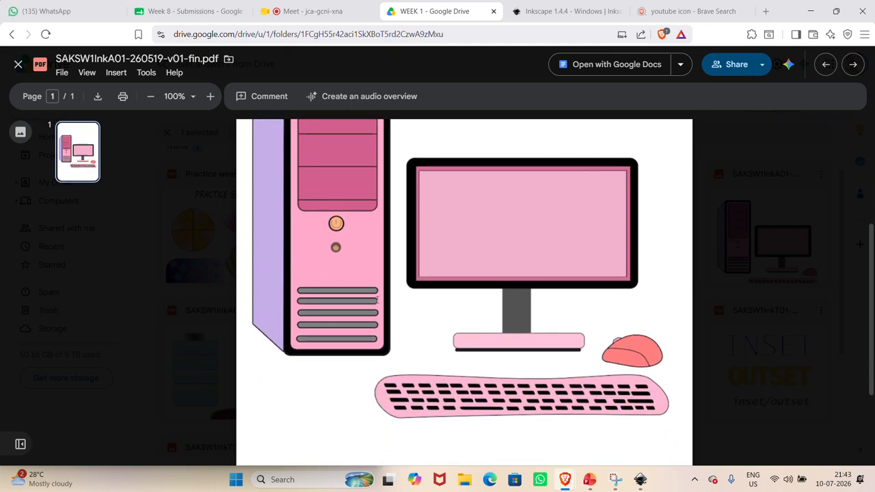
scroll(377, 304, up, 1)
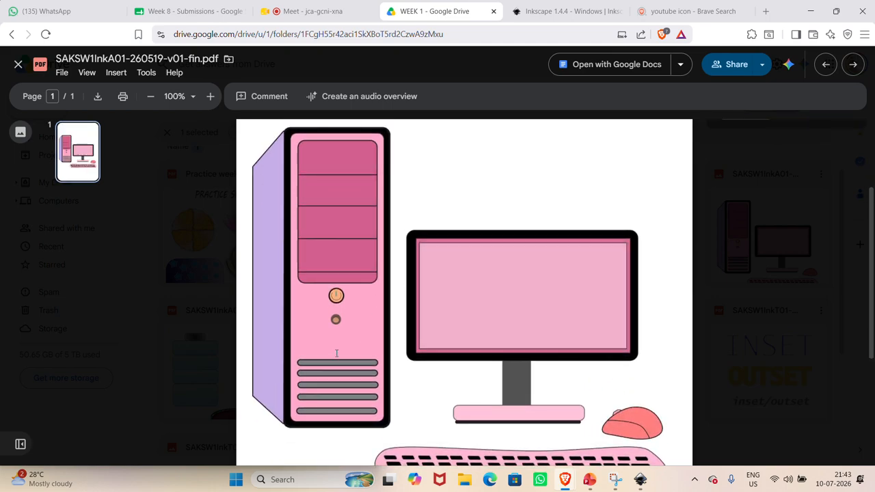
scroll(525, 295, down, 1)
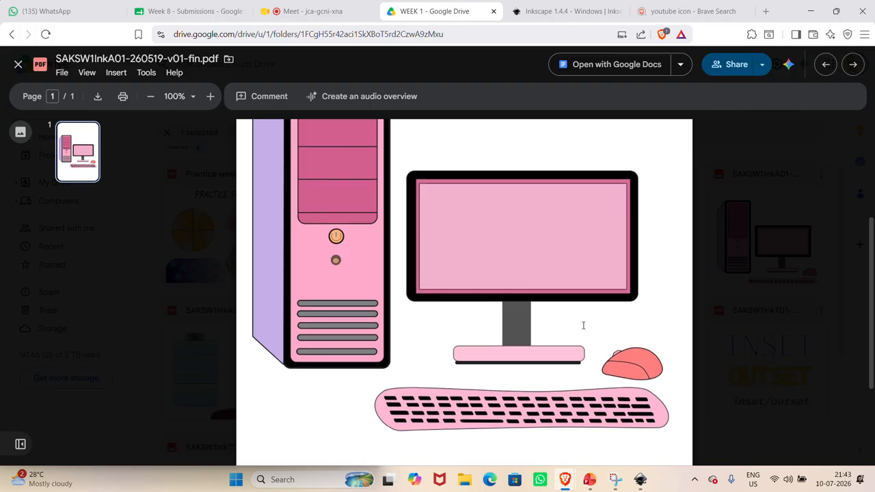
scroll(616, 353, up, 3)
scroll(616, 353, up, 2)
scroll(609, 349, down, 2)
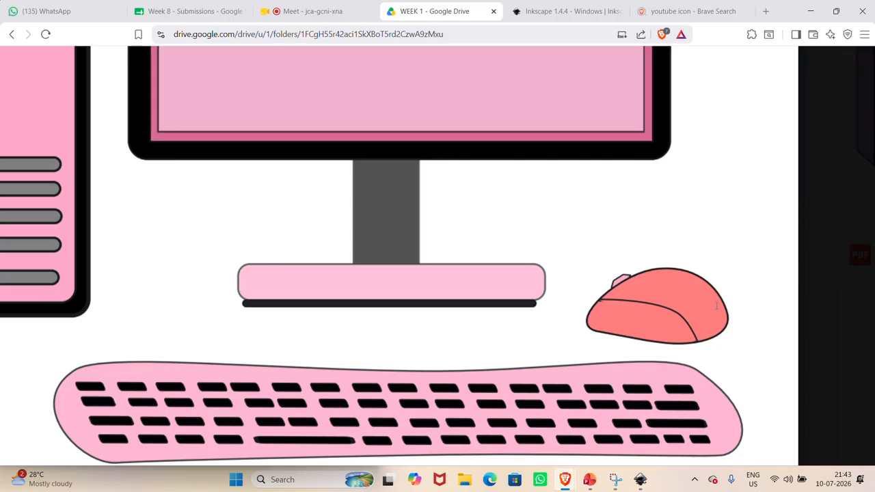
scroll(507, 353, down, 2)
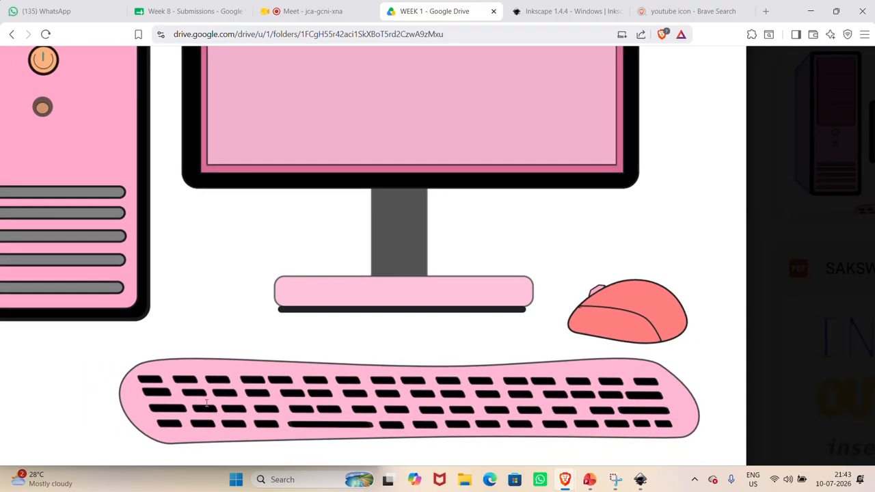
scroll(387, 301, down, 2)
scroll(388, 301, down, 2)
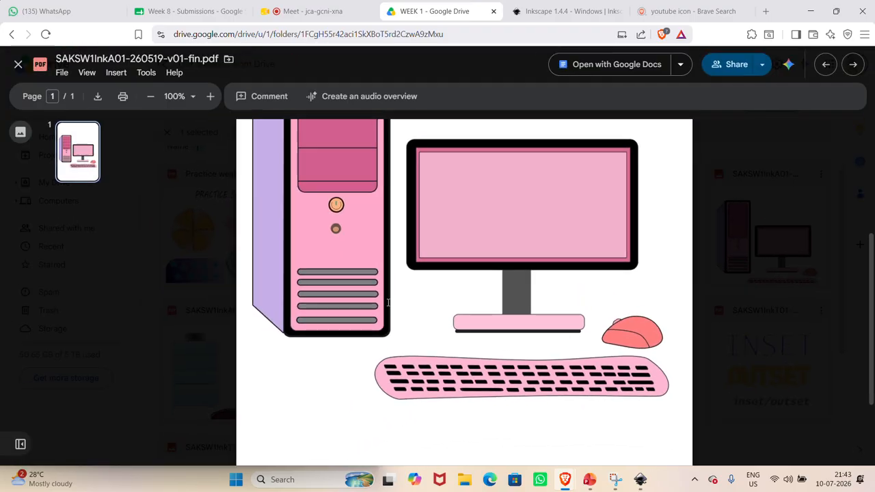
Step: Advance the preview to SAKSW1InkA03-260519-v01-fin.pdf and examine the landscape's tree, house, car and water
key(Right)
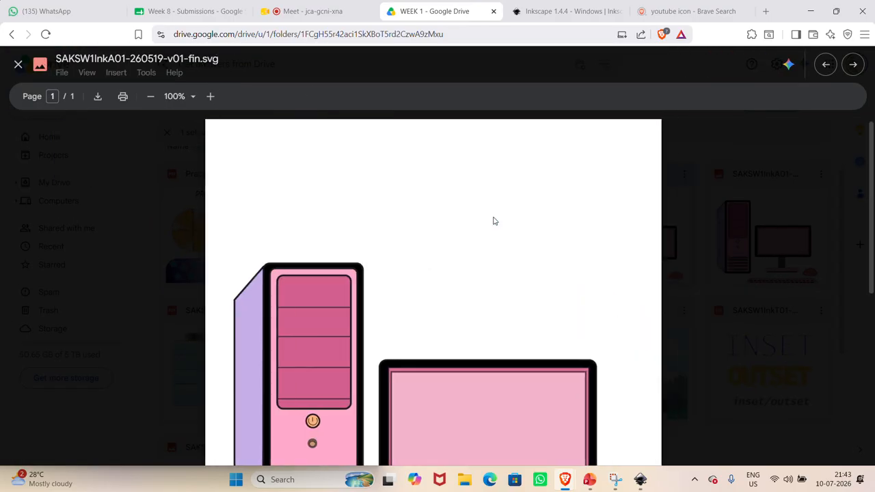
key(Right)
key(Right)
key(Right)
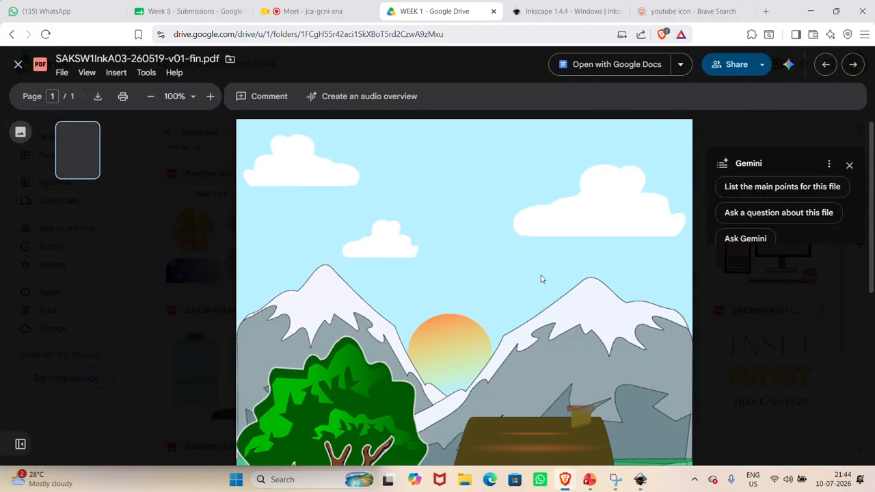
scroll(541, 274, down, 1)
scroll(541, 275, up, 4)
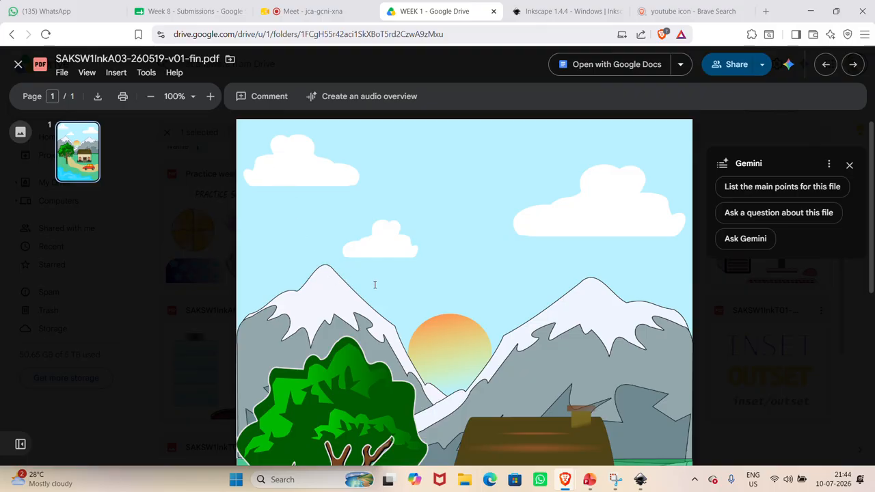
scroll(375, 284, down, 3)
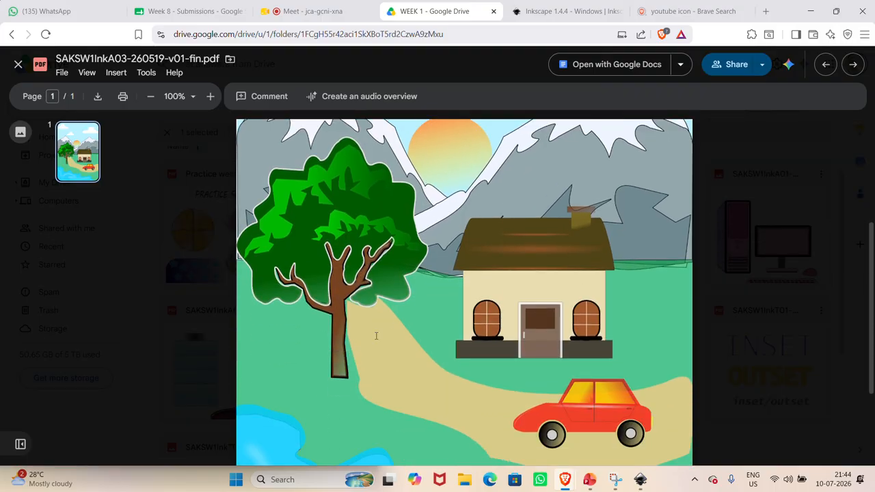
scroll(305, 274, up, 5)
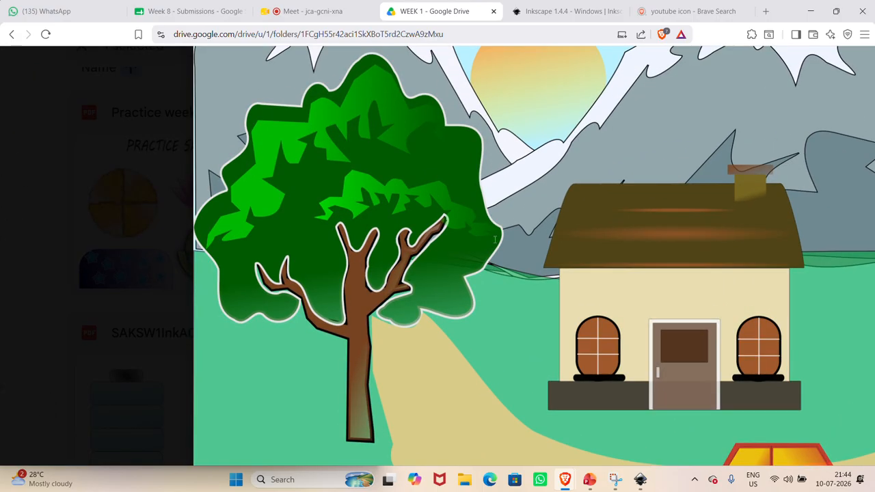
scroll(494, 240, down, 2)
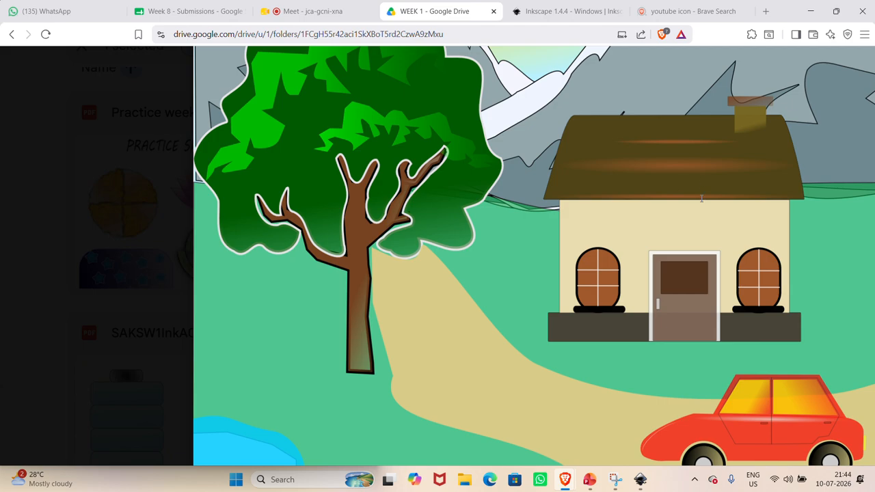
scroll(702, 364, up, 5)
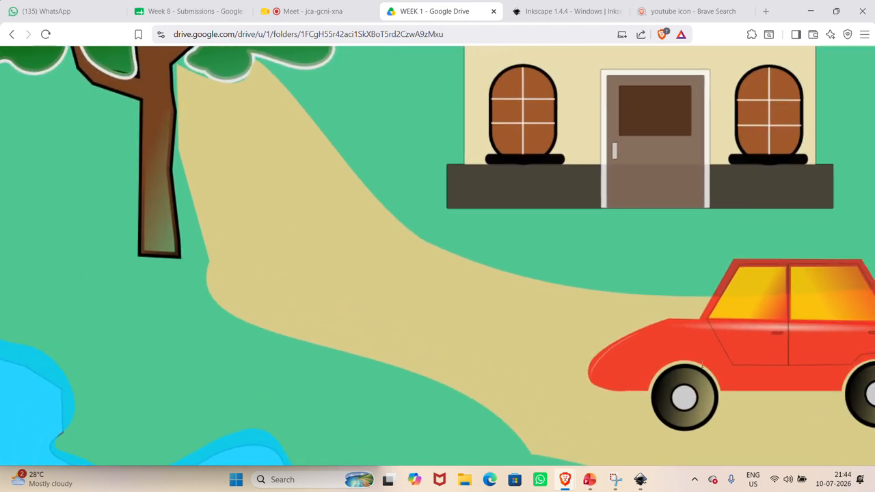
scroll(701, 364, up, 3)
scroll(672, 366, down, 1)
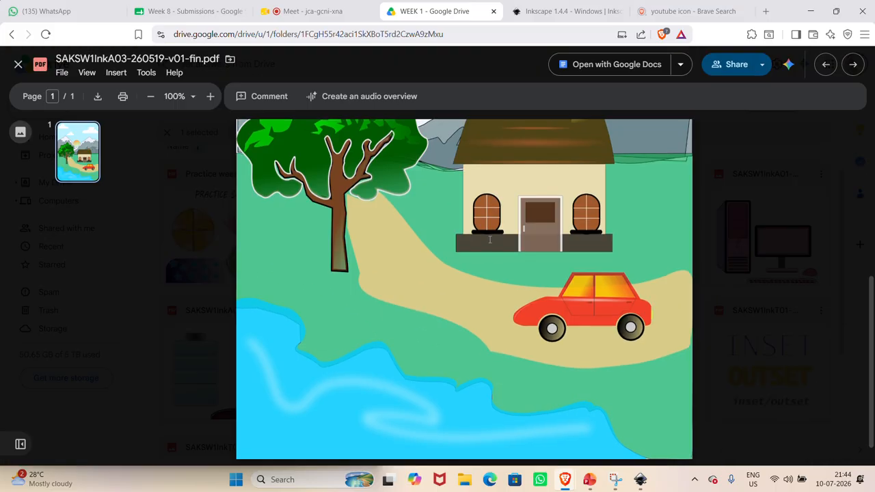
scroll(490, 240, up, 5)
Step: View the inset/outset lettering in the PDF and SVG versions of SAKSW1InkT01-260518-v01-fin and close the preview
key(Right)
key(Right)
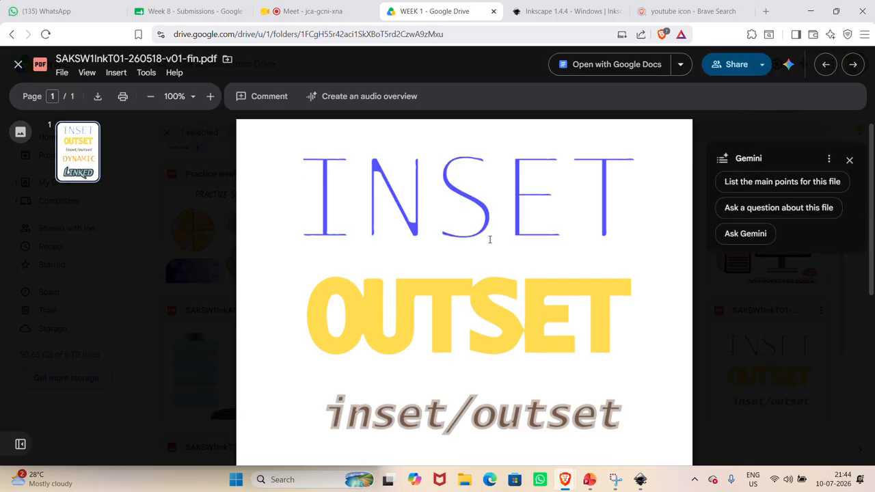
scroll(489, 242, down, 3)
key(Left)
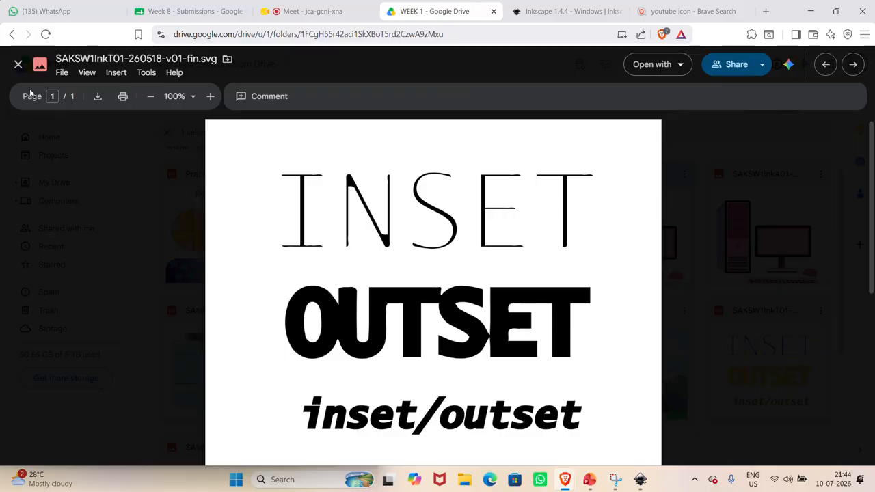
click(18, 64)
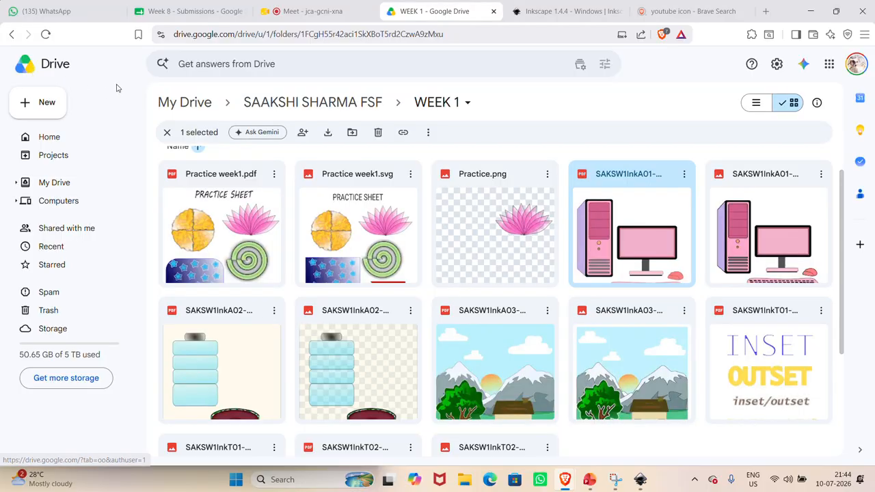
Step: Go back to the parent folder and open TASK 1 inside the WEEK 6 submission folder
click(11, 34)
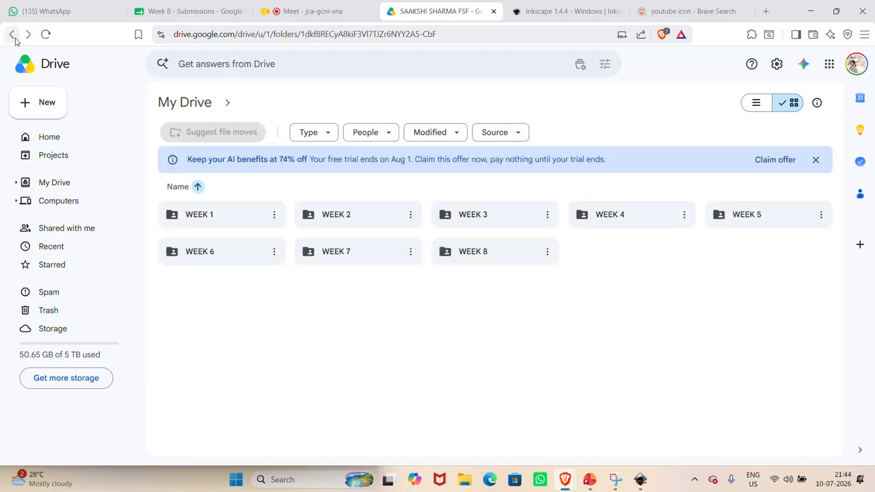
double_click(241, 256)
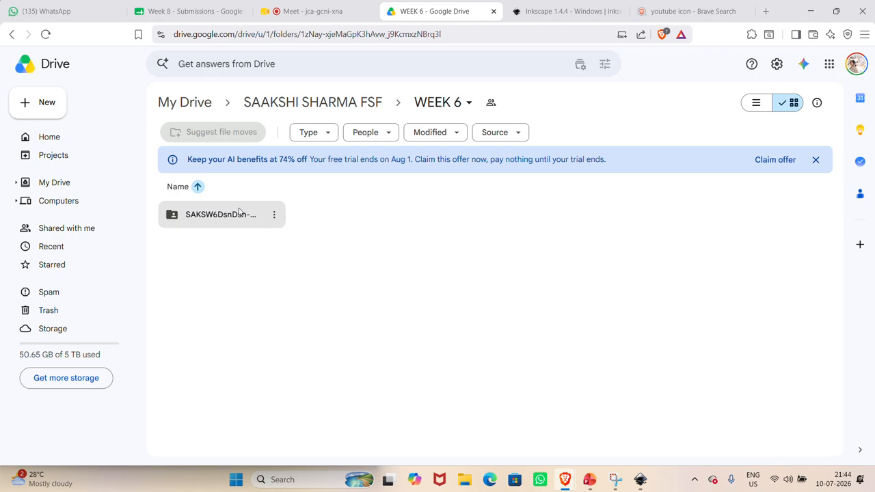
double_click(240, 214)
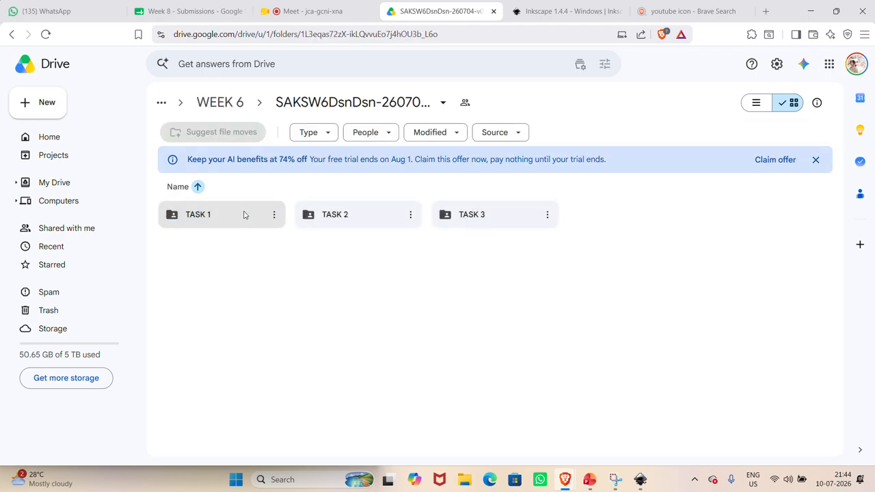
double_click(244, 214)
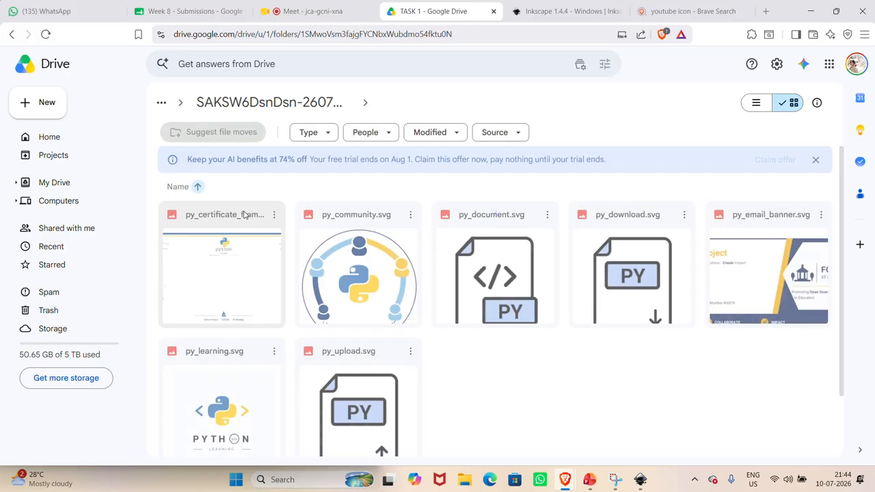
Step: Preview py_certificate_frame.svg, close it and open py_email_banner.svg
double_click(254, 258)
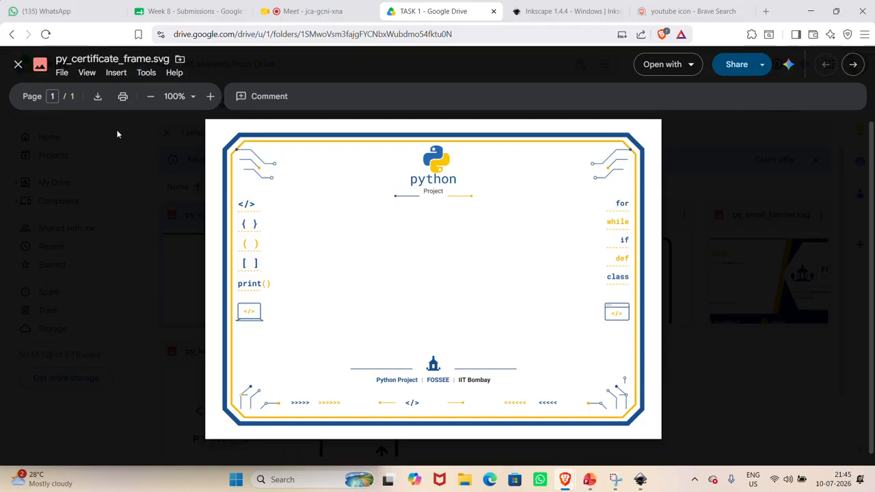
click(18, 65)
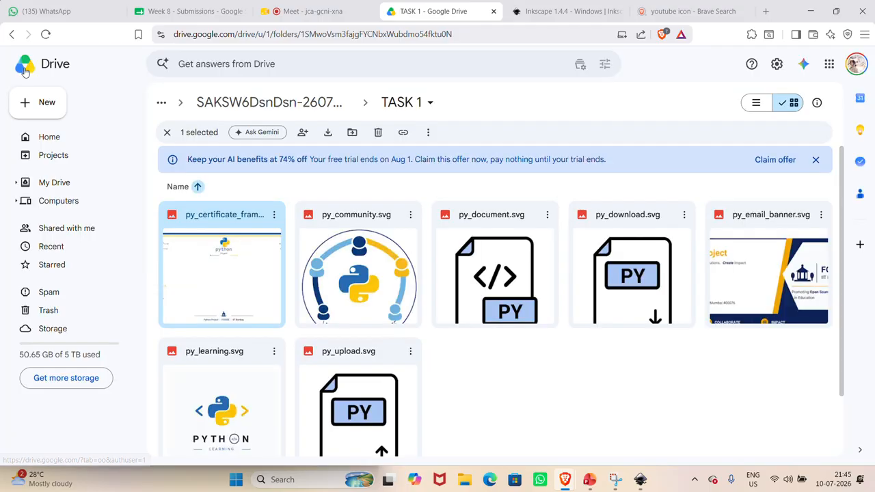
scroll(402, 293, down, 1)
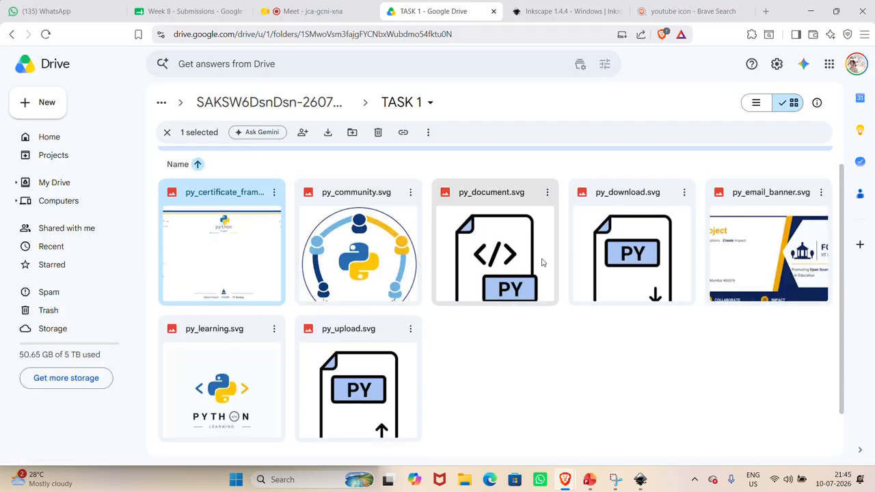
double_click(726, 247)
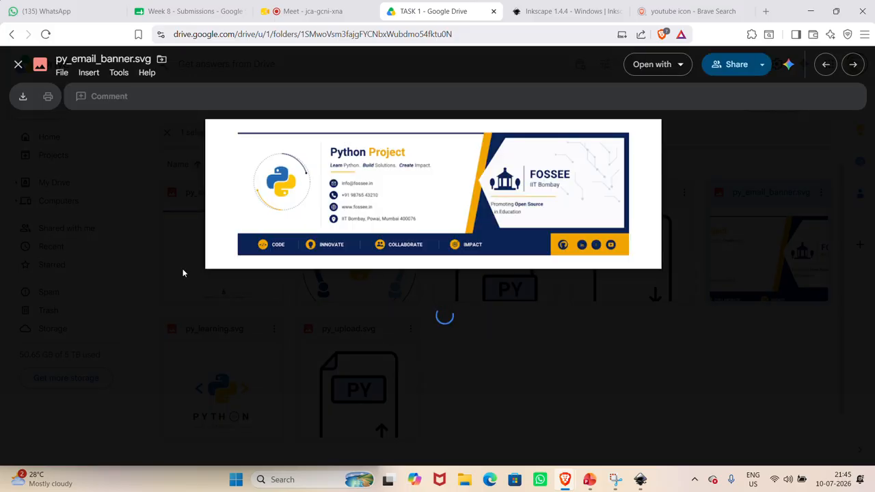